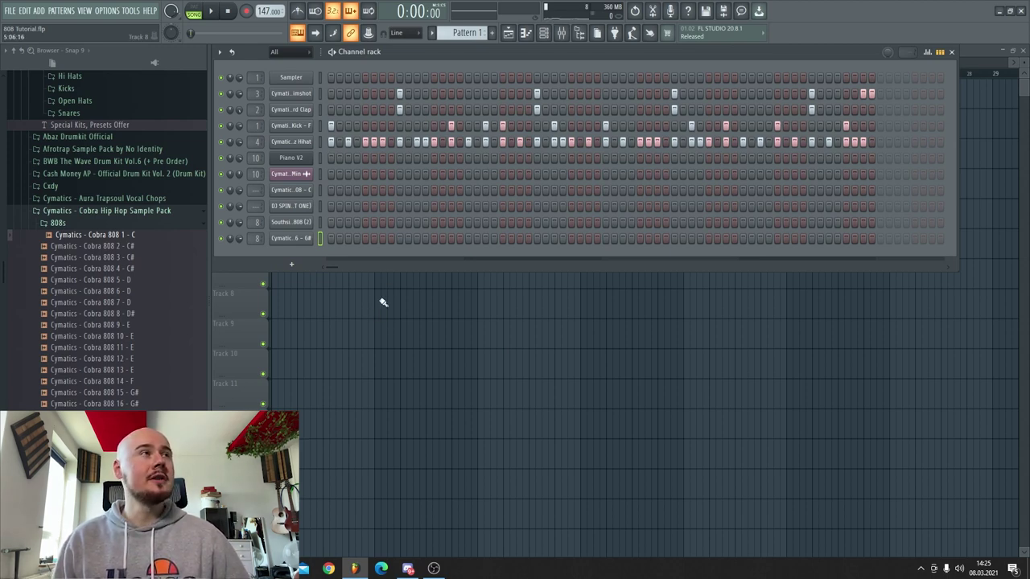
Step: Audition the Cobra 808 1 - C and Cobra 808 16 - G# samples and view the G# channel's waveform
left_click(118, 236)
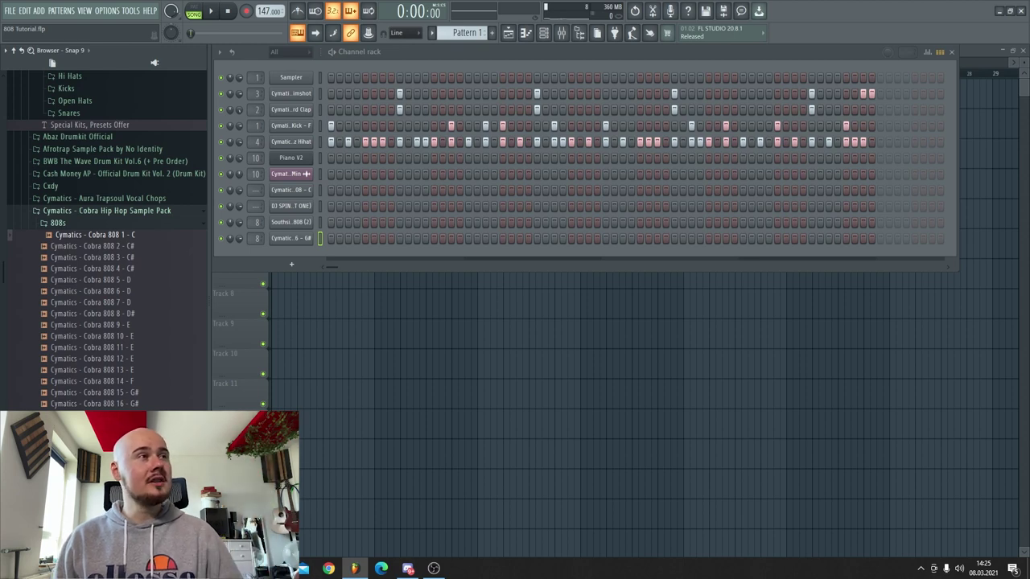
left_click(95, 235)
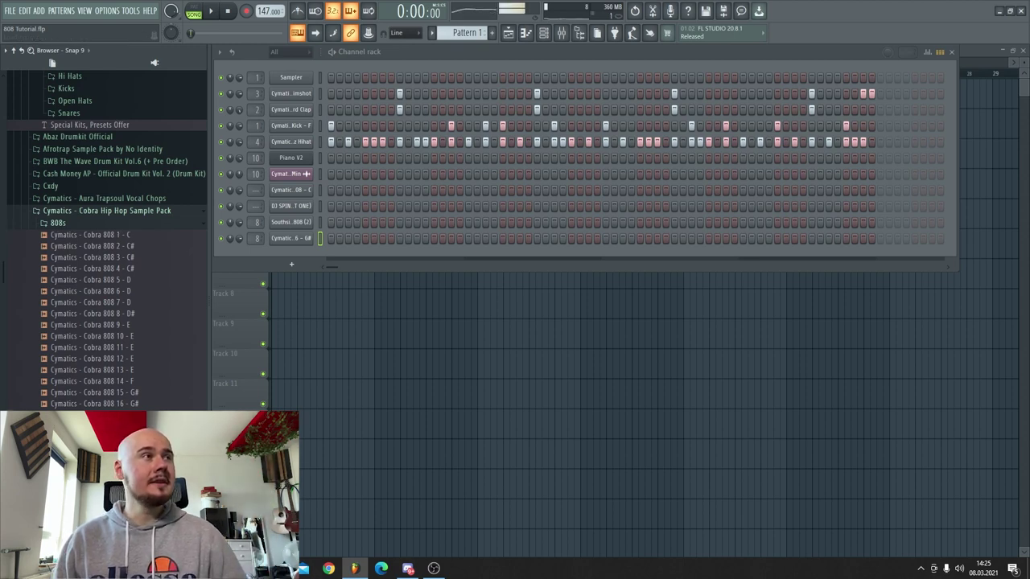
left_click(95, 404)
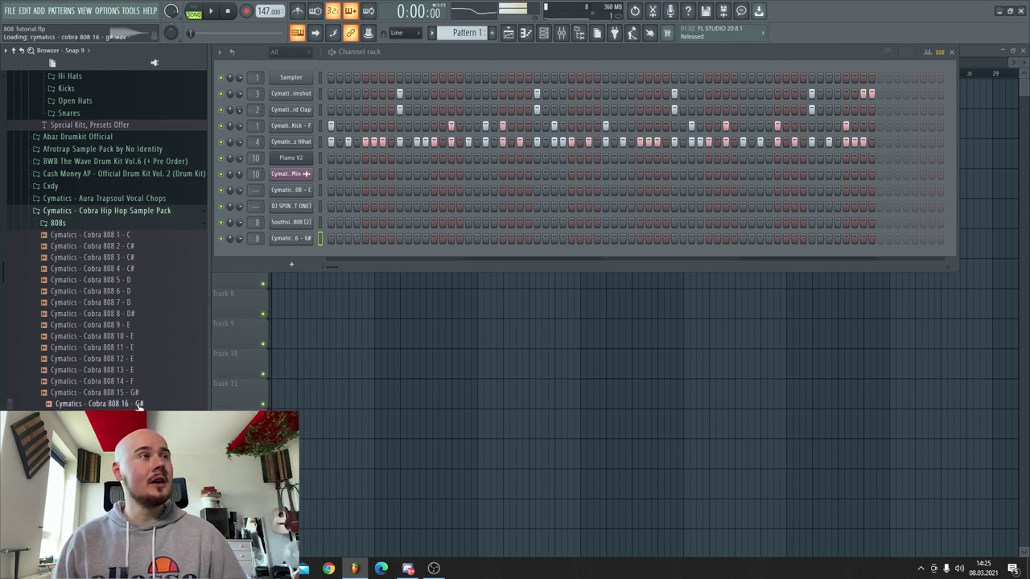
left_click(293, 238)
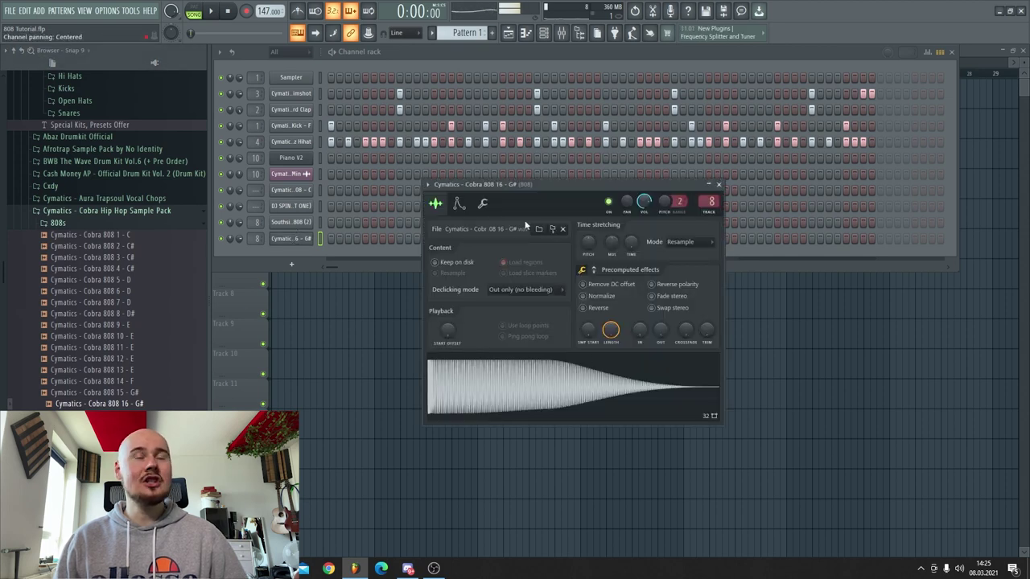
left_click(718, 184)
Step: Switch to Pattern 3 and play back the Cobra 808 16 - G# notes in the piano roll
scroll(464, 33, "down", 2)
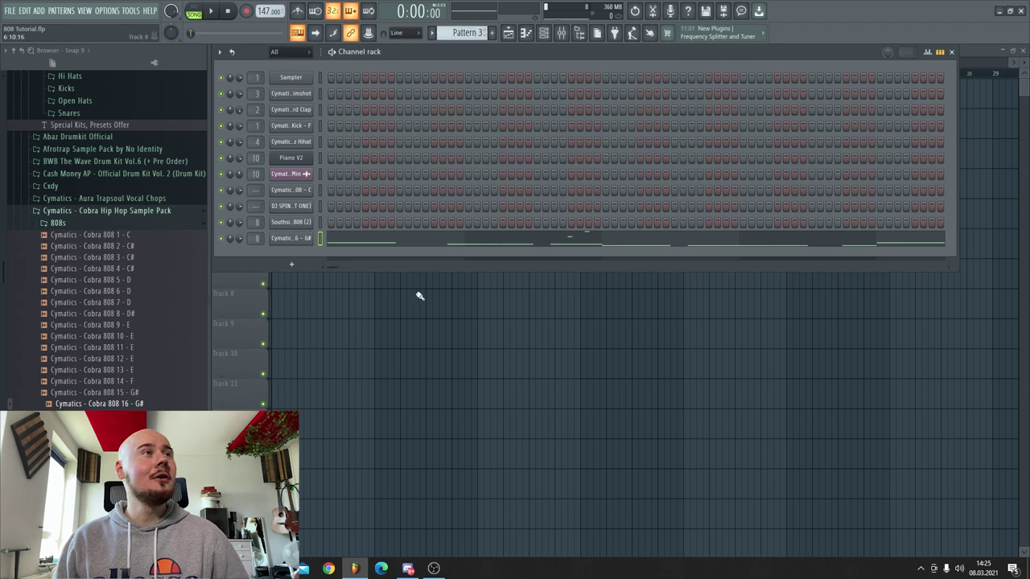
left_click_drag(417, 293, 304, 134)
double_click(294, 161)
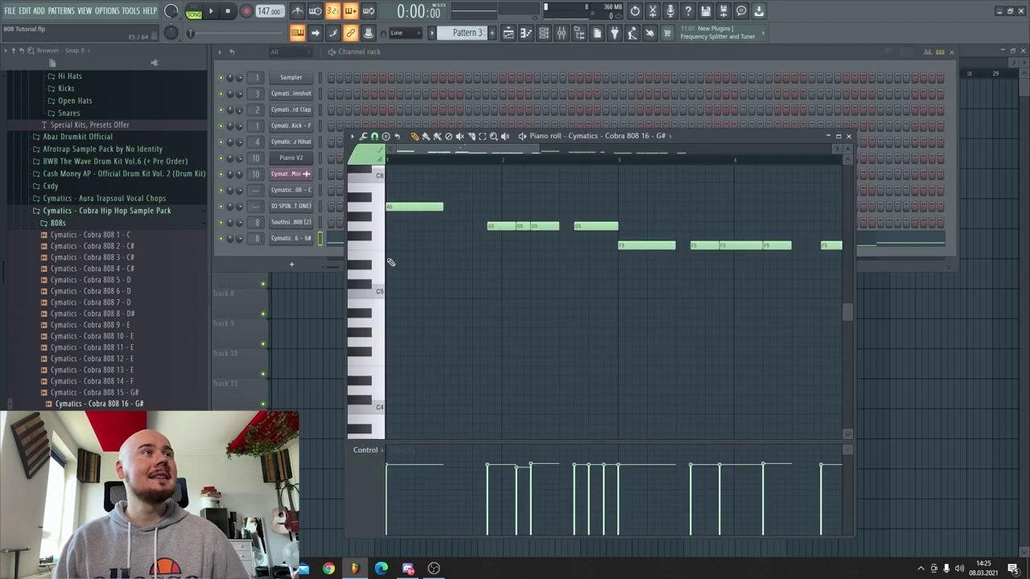
key("space")
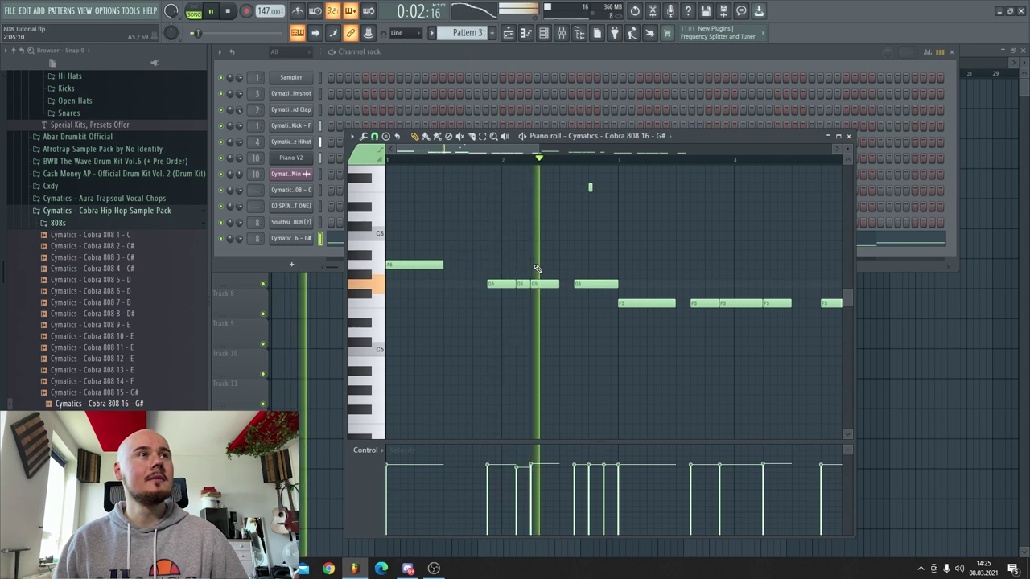
key("space")
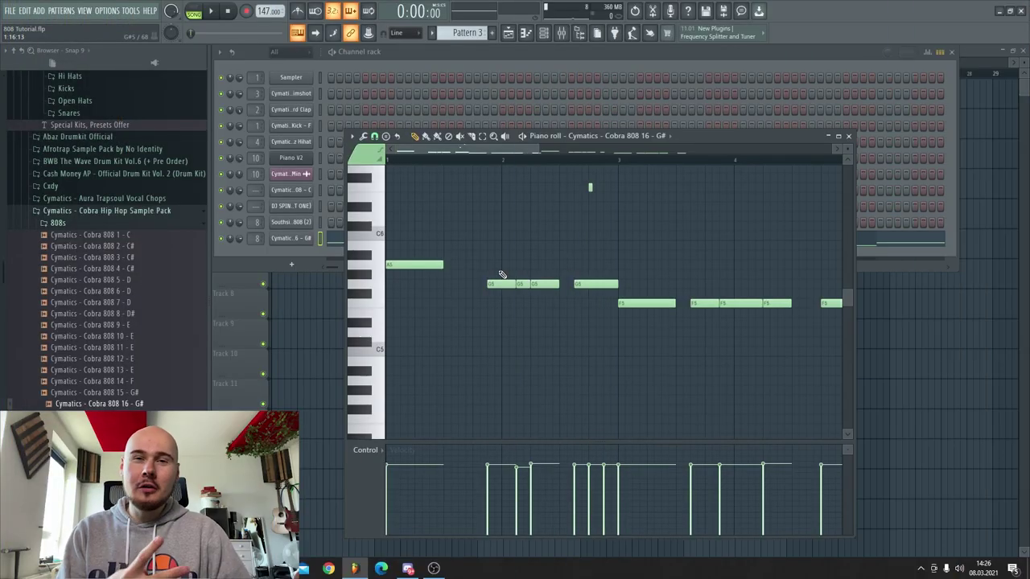
left_click(848, 136)
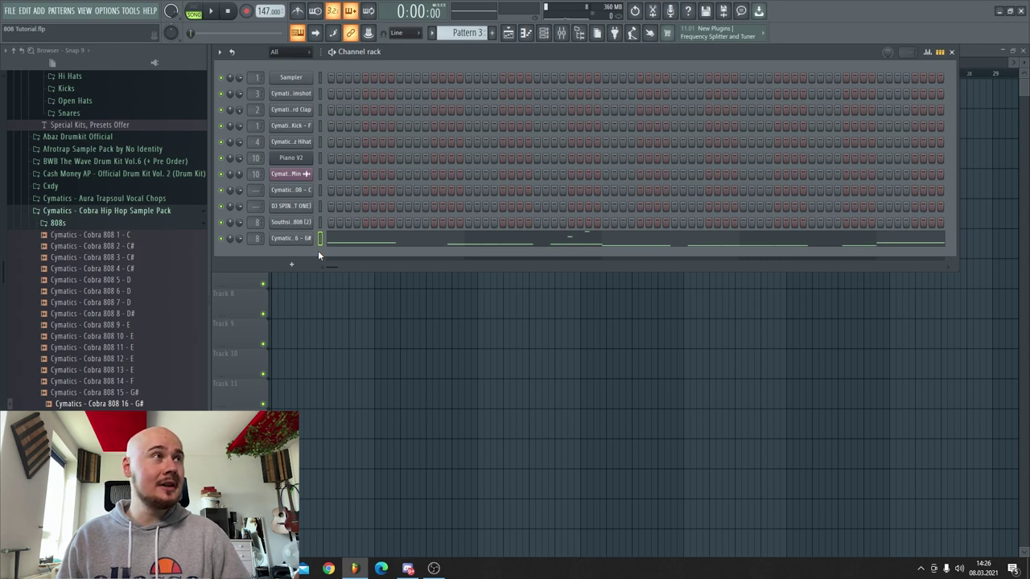
Step: Audition several more Cobra 808 samples from the browser: 2 - C#, 4 - C#, 7 - D and 11 - E
left_click(98, 246)
left_click(96, 269)
left_click(98, 302)
left_click(101, 347)
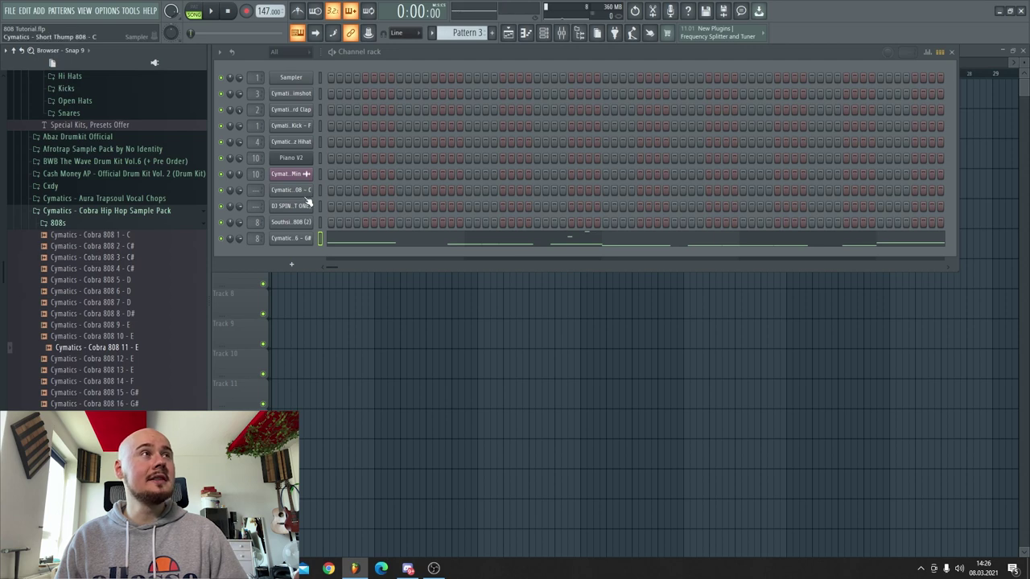
Step: View the Short Thump 808 - C channel's waveform and its root note setting
left_click(306, 196)
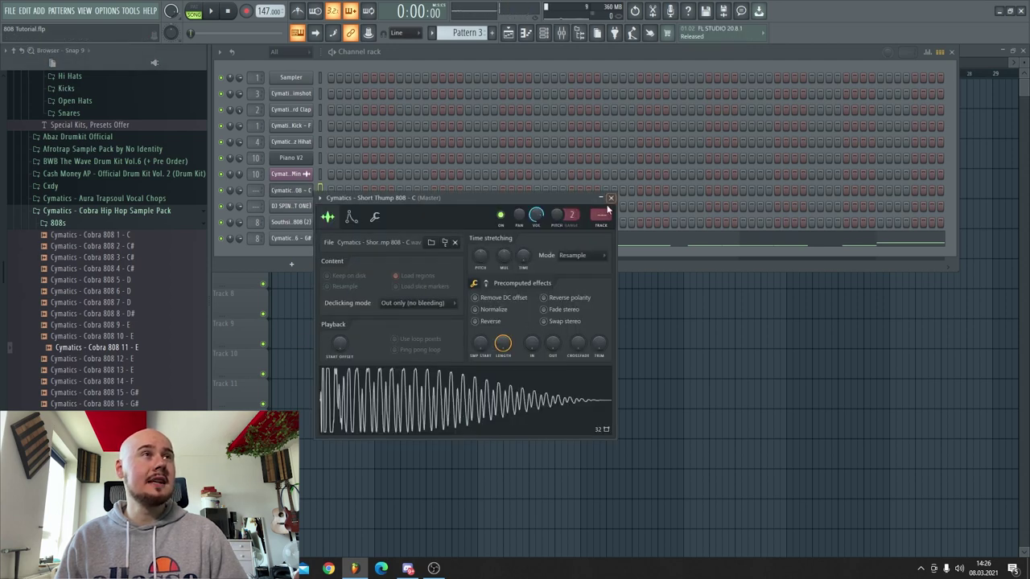
left_click(384, 216)
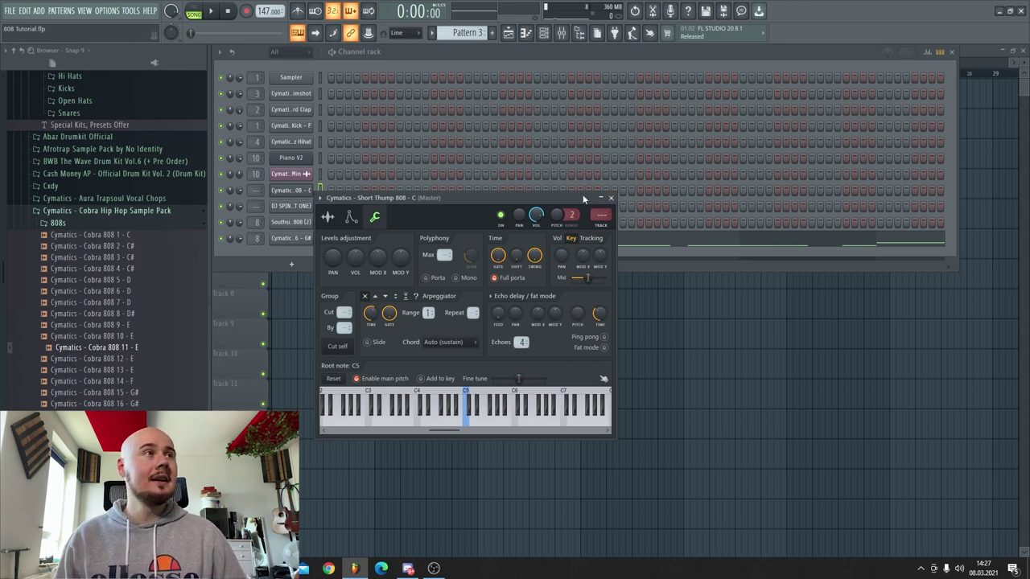
left_click(610, 198)
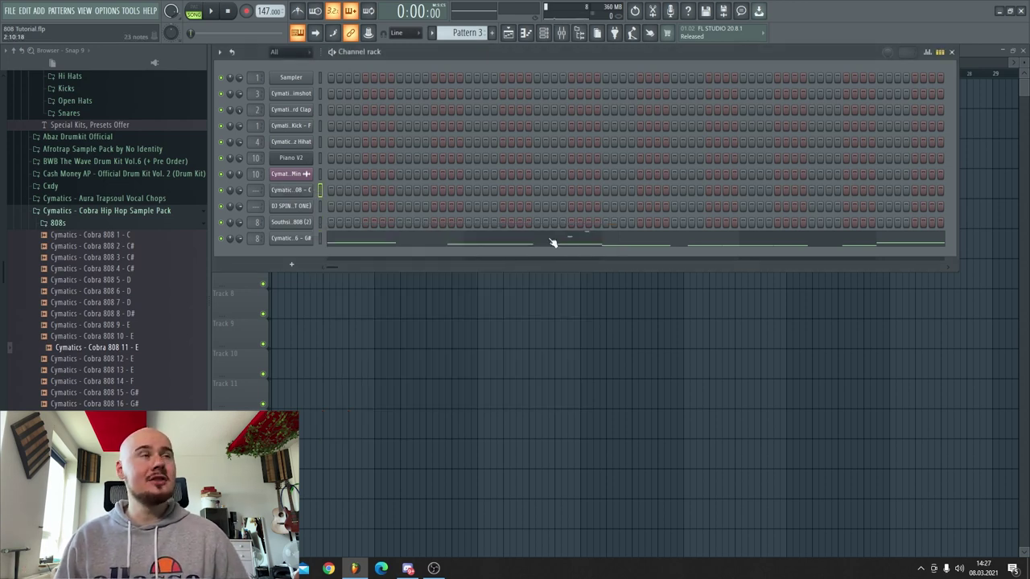
Step: Compare the sample waveforms of the DJ Spinz 808, Southside 808 (2) and Short Thump 808 channels
left_click(296, 205)
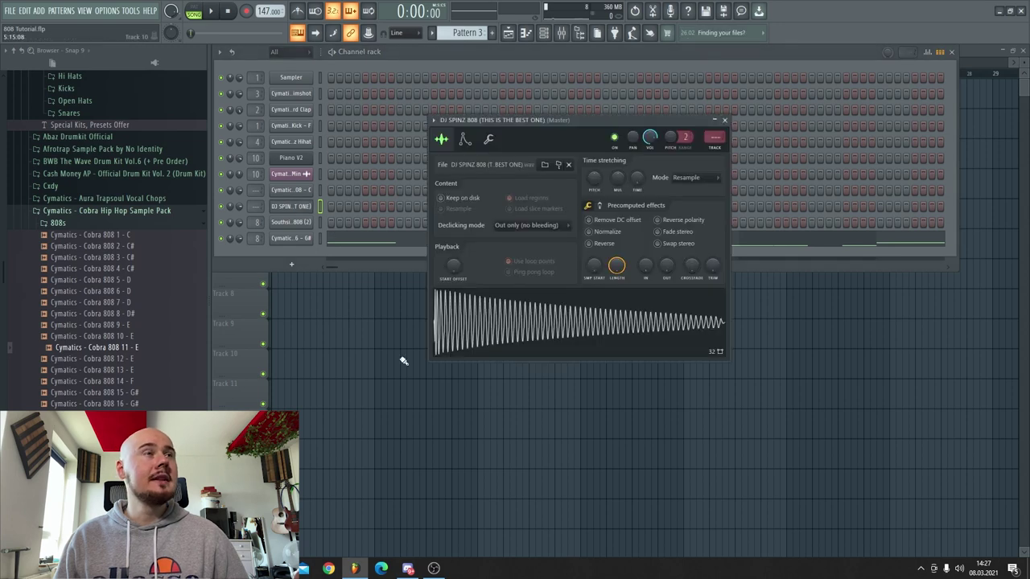
left_click(293, 223)
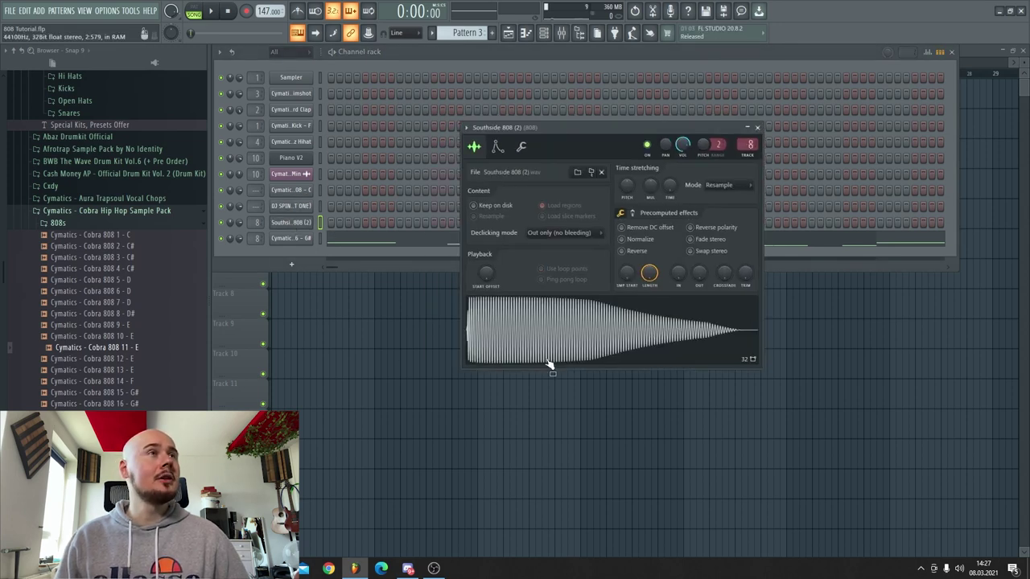
left_click(296, 207)
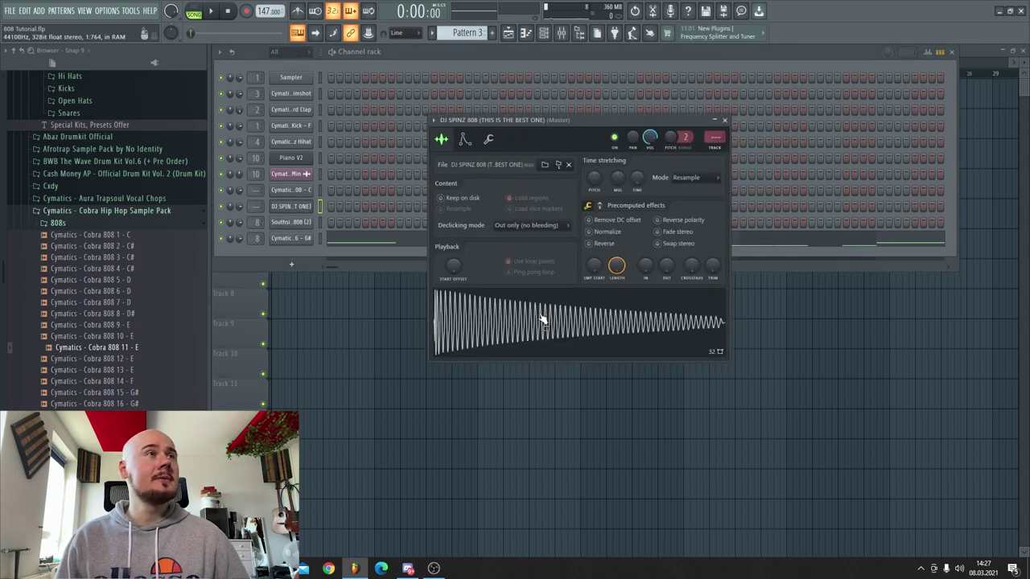
left_click(292, 190)
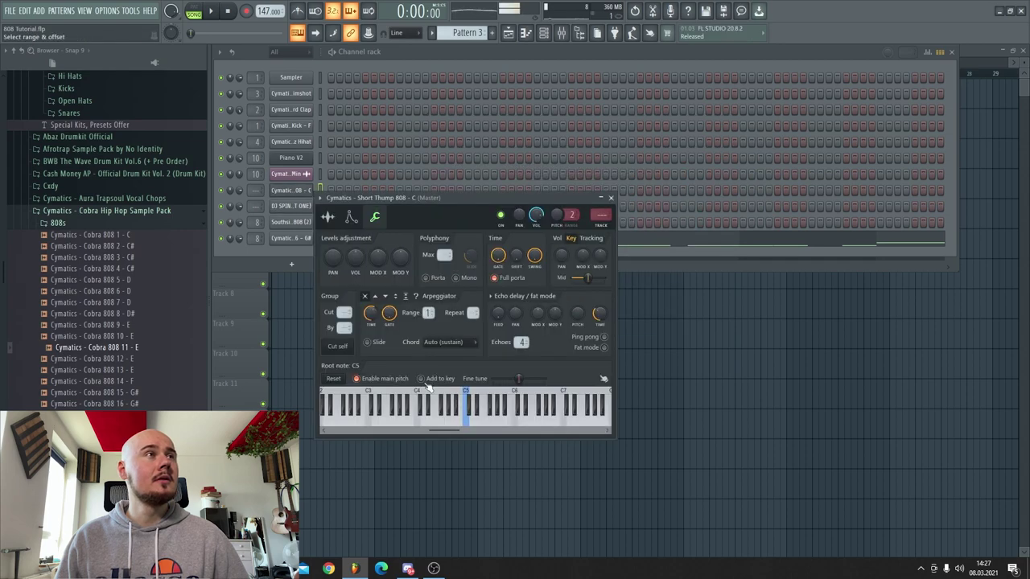
left_click(328, 219)
left_click(292, 222)
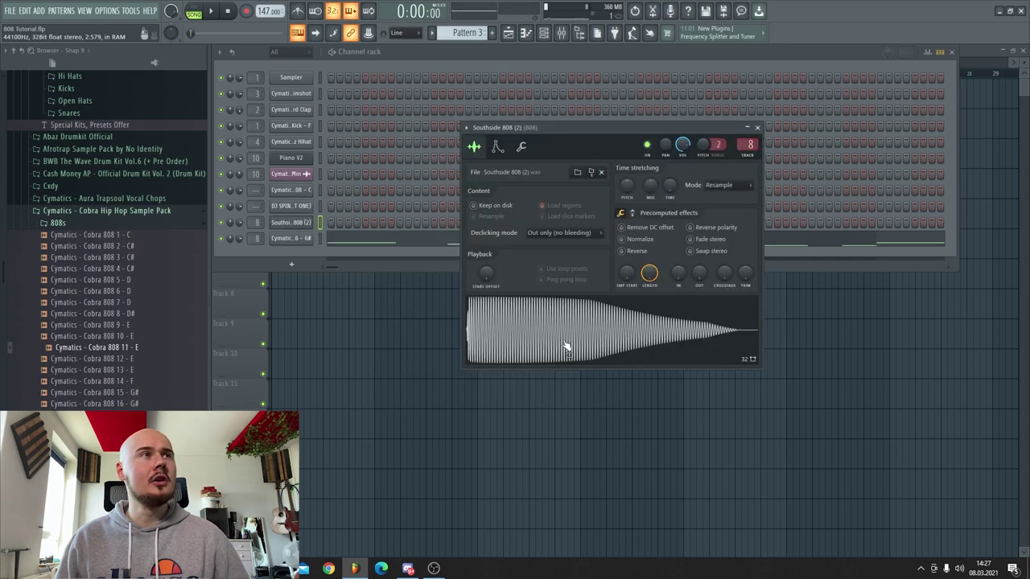
Step: Detect the pitch regions of the Southside 808 (2) sample in Edison and inspect the note markers near its start
right_click(563, 336)
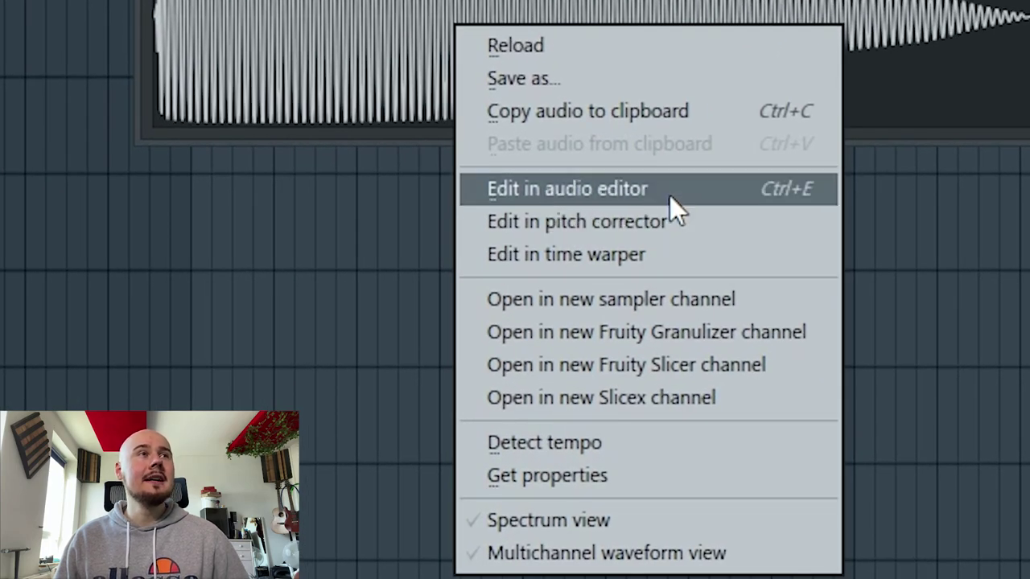
left_click(669, 195)
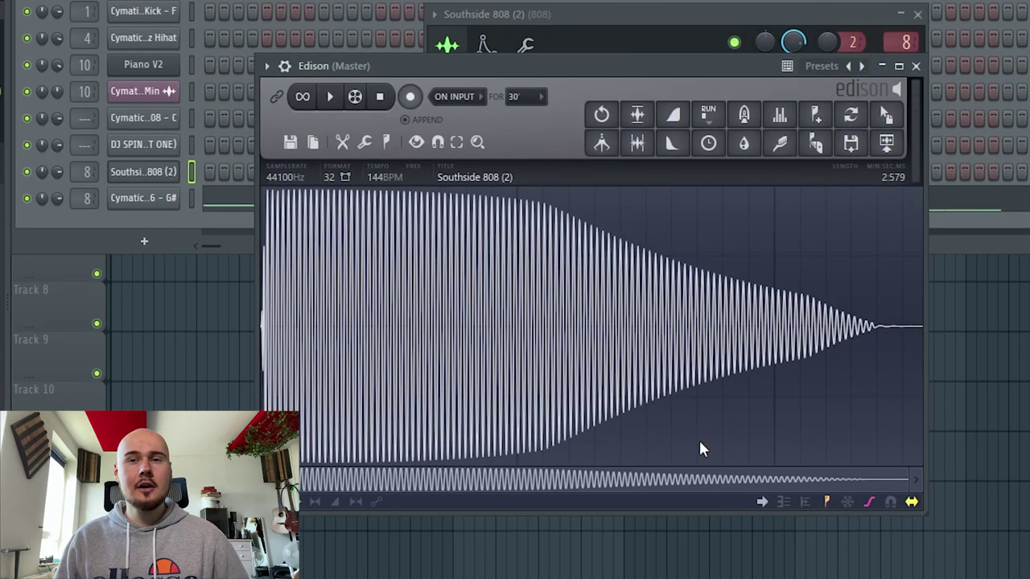
right_click(479, 315)
mouse_move(532, 391)
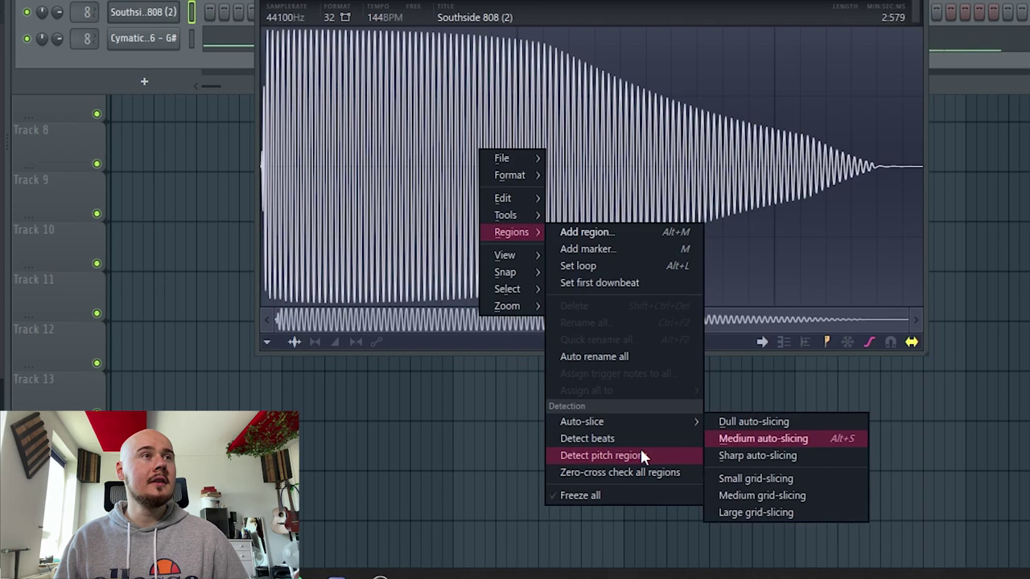
left_click(642, 456)
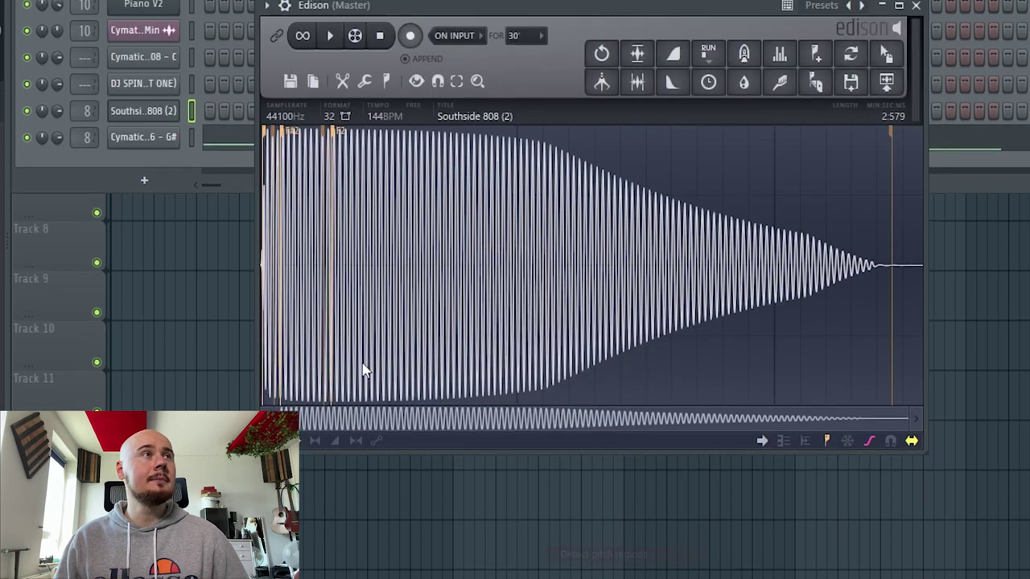
scroll(398, 294, "up", 8)
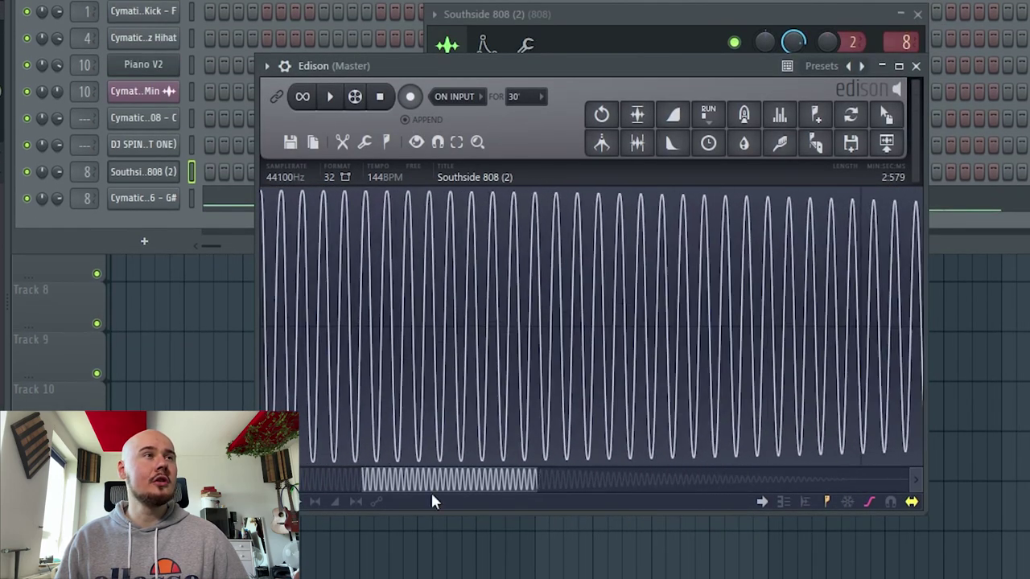
left_click_drag(463, 482, 293, 482)
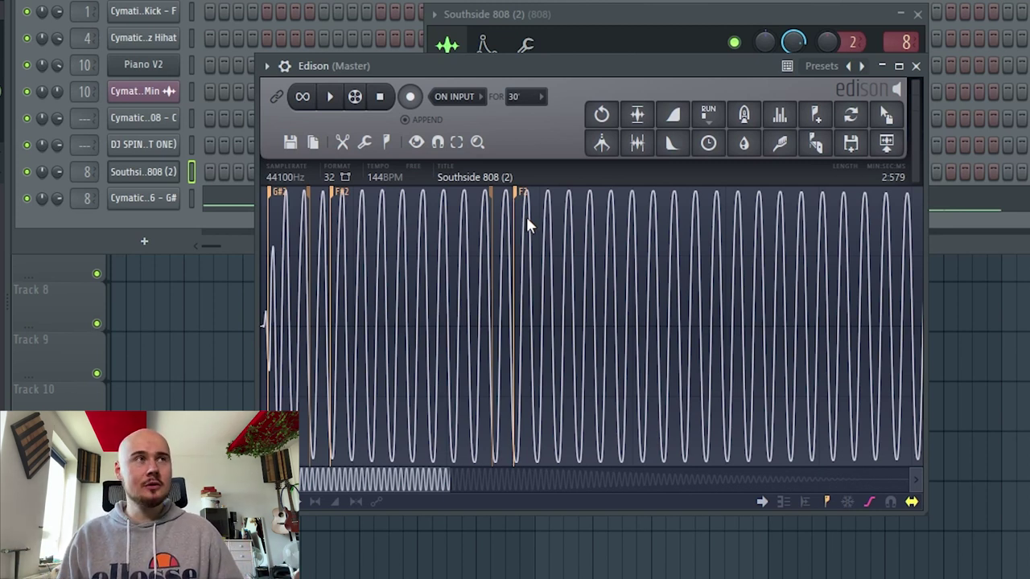
left_click_drag(452, 476, 908, 476)
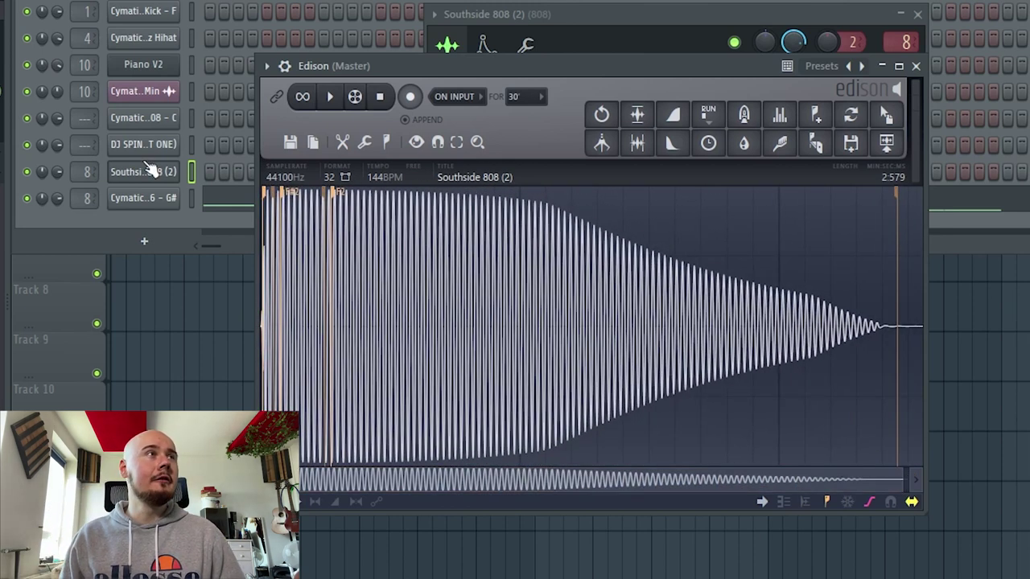
Step: View the root note setting of the Southside 808 (2) channel, and close the channel settings and Edison
left_click(170, 175)
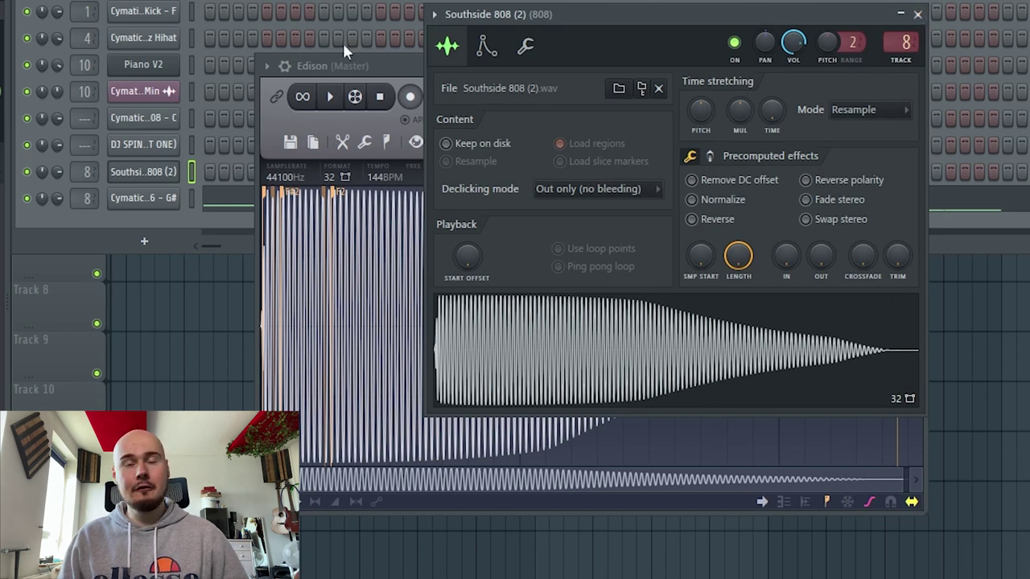
left_click(529, 50)
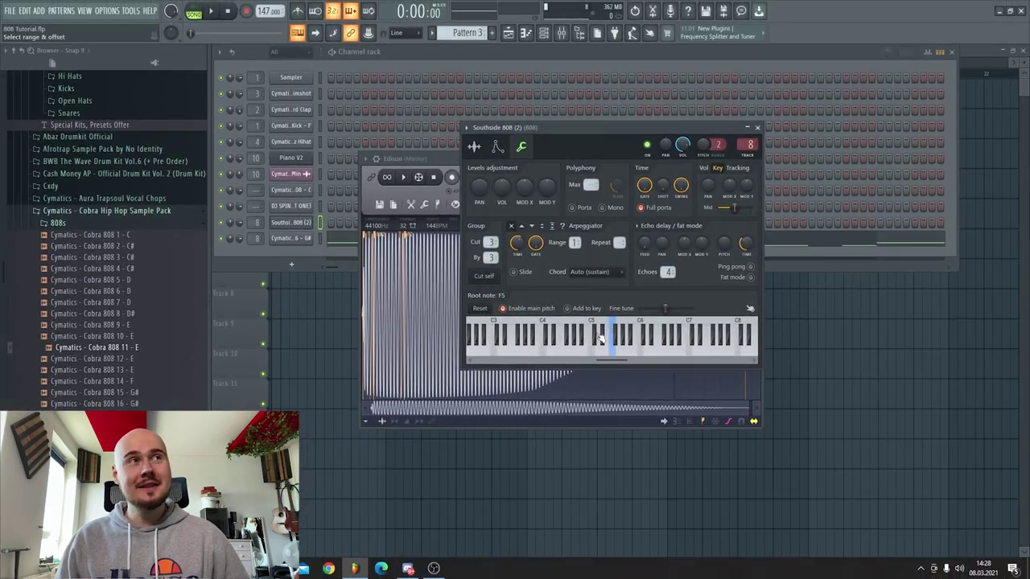
left_click(758, 129)
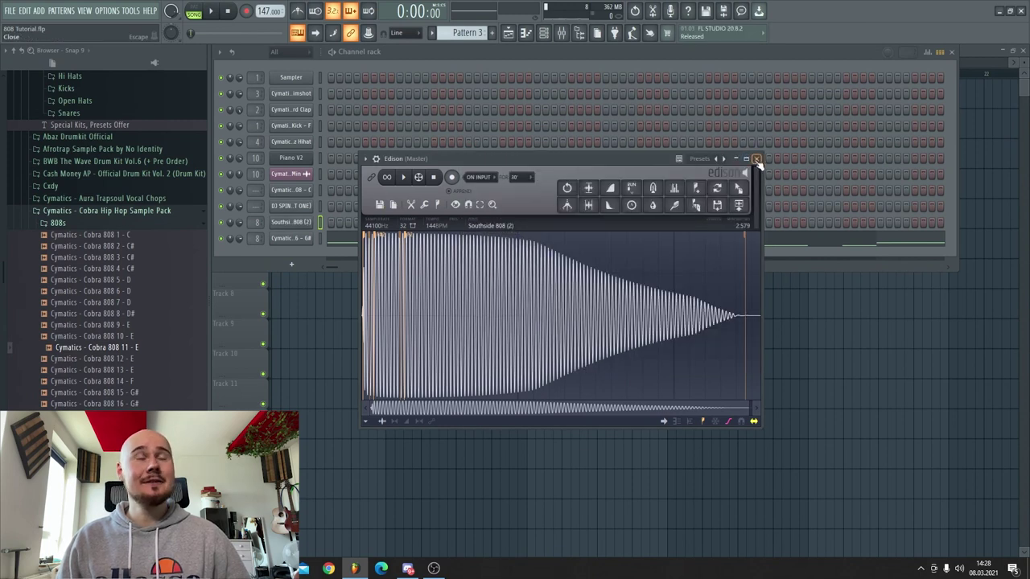
left_click(754, 158)
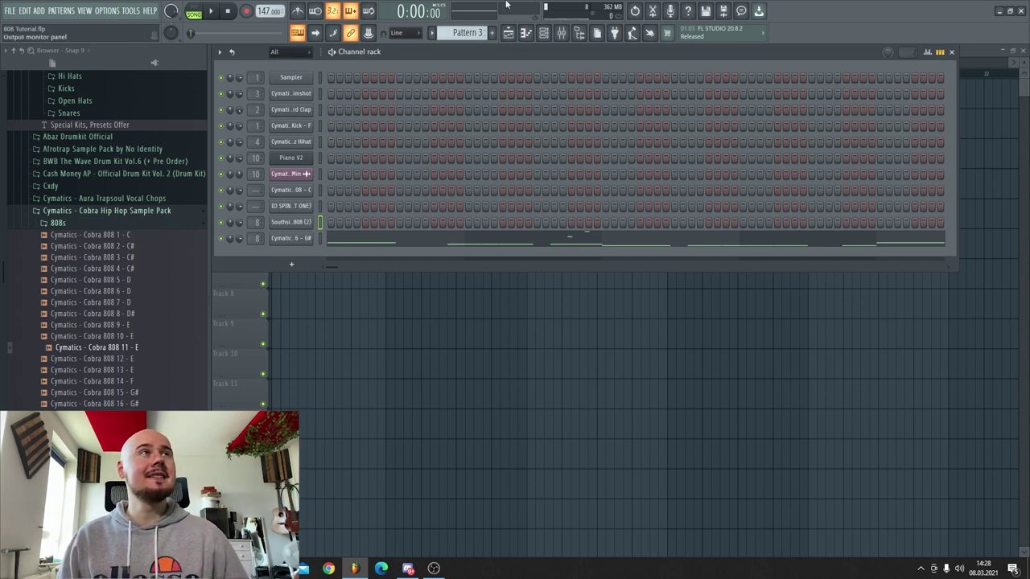
Step: Copy the Piano V2 chord notes from Pattern 2 and return to Pattern 3
left_click_drag(468, 33, 468, 38)
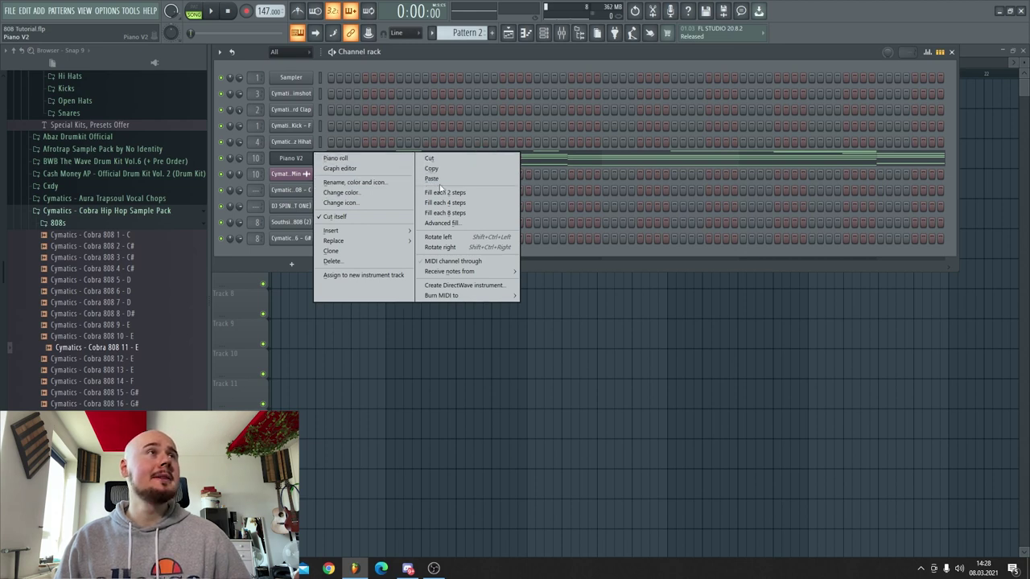
left_click(437, 171)
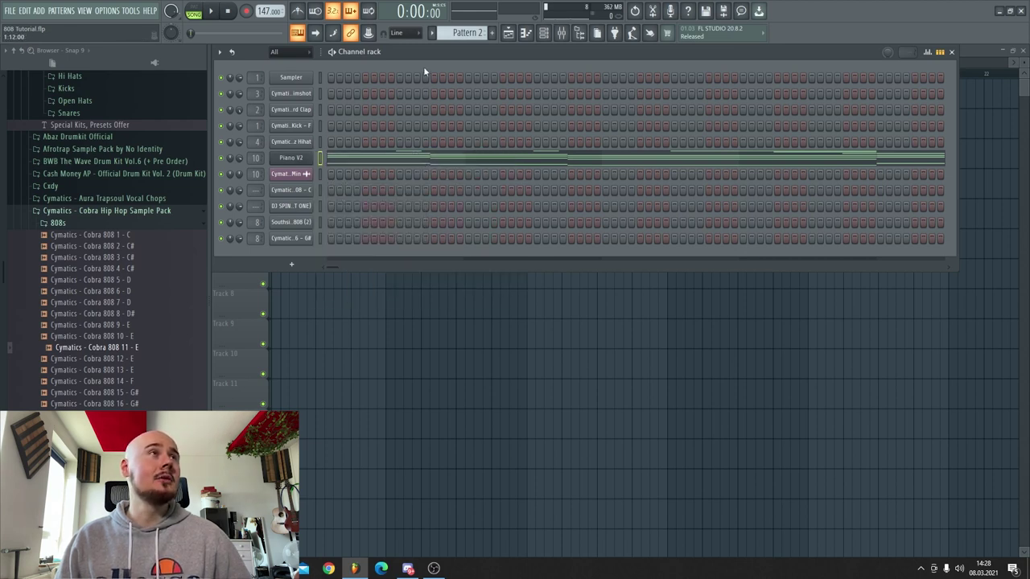
scroll(466, 33, "down", 1)
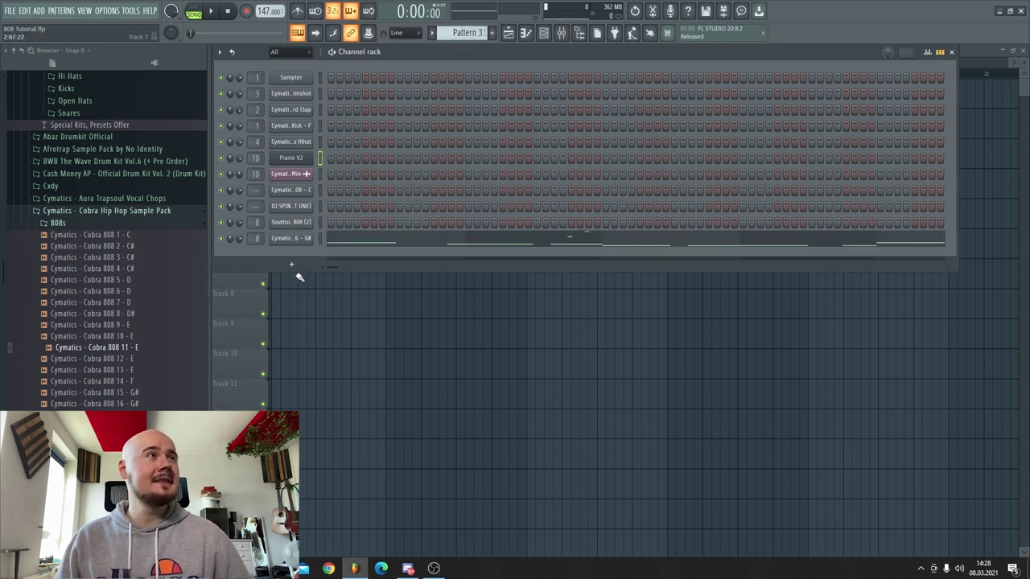
Step: Add a new Sampler channel to the channel rack
left_click(292, 265)
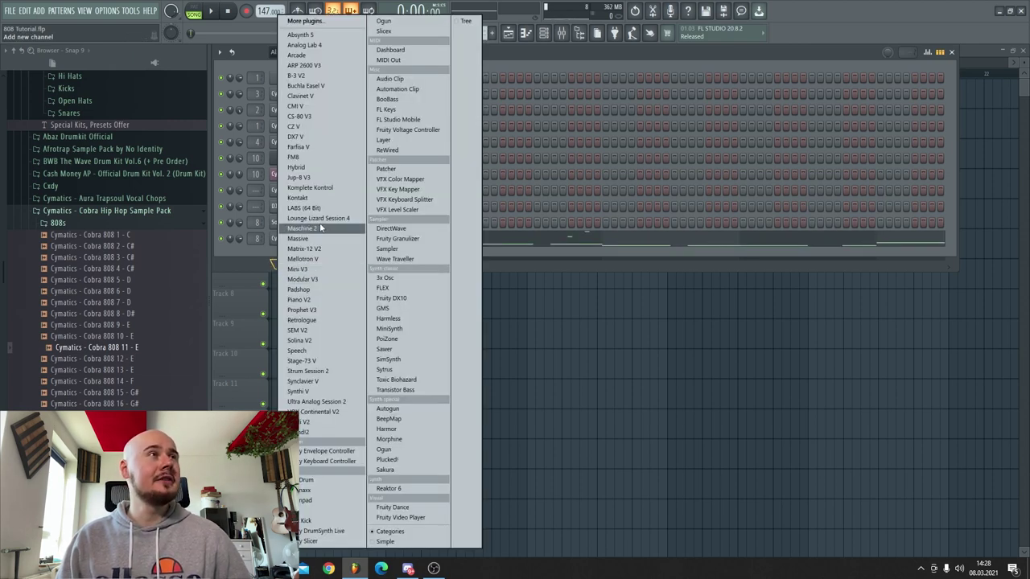
key("s")
key("s")
key("s")
key("s")
key("s")
key("s")
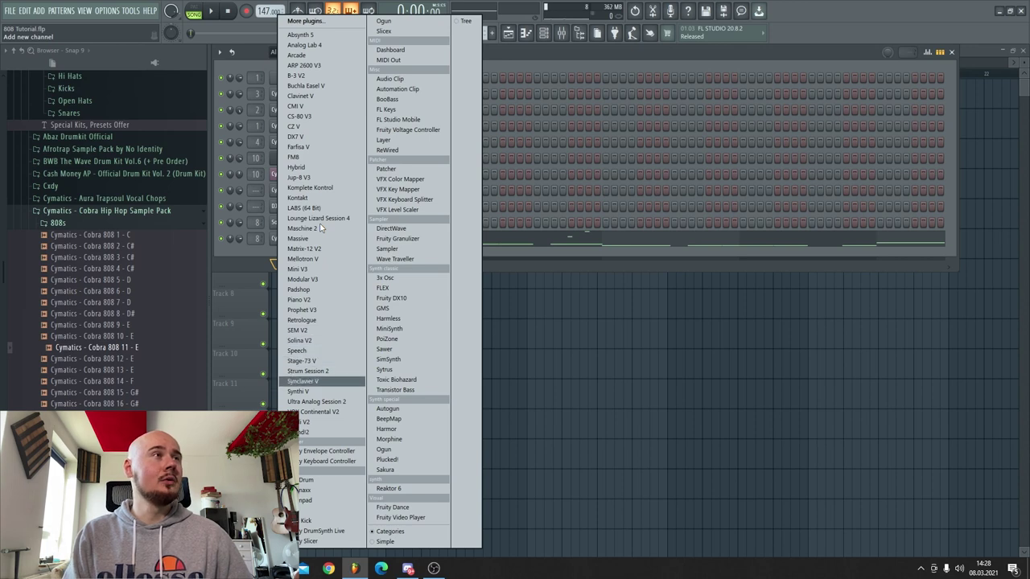
key("s")
key("s")
key("s")
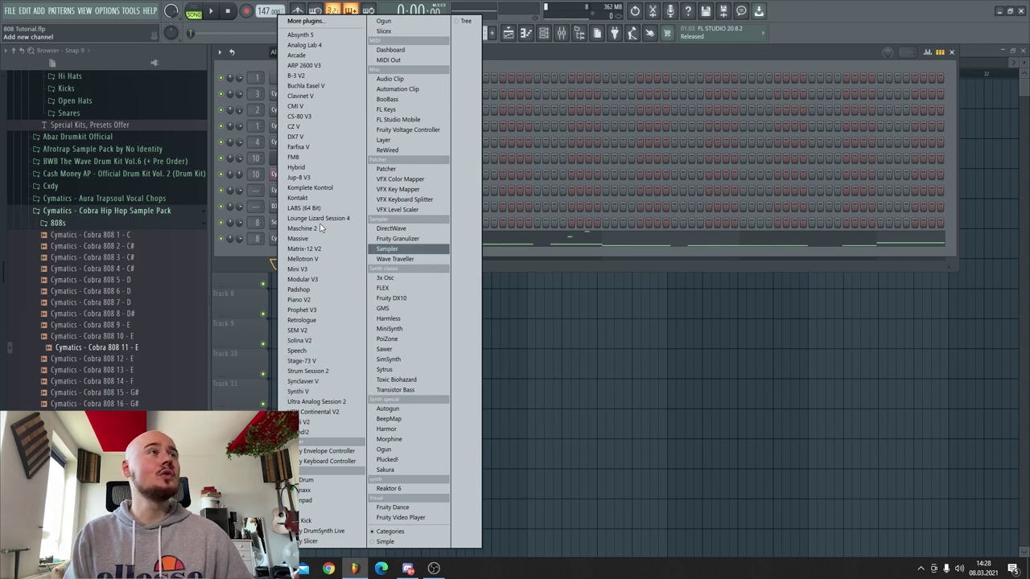
key("Return")
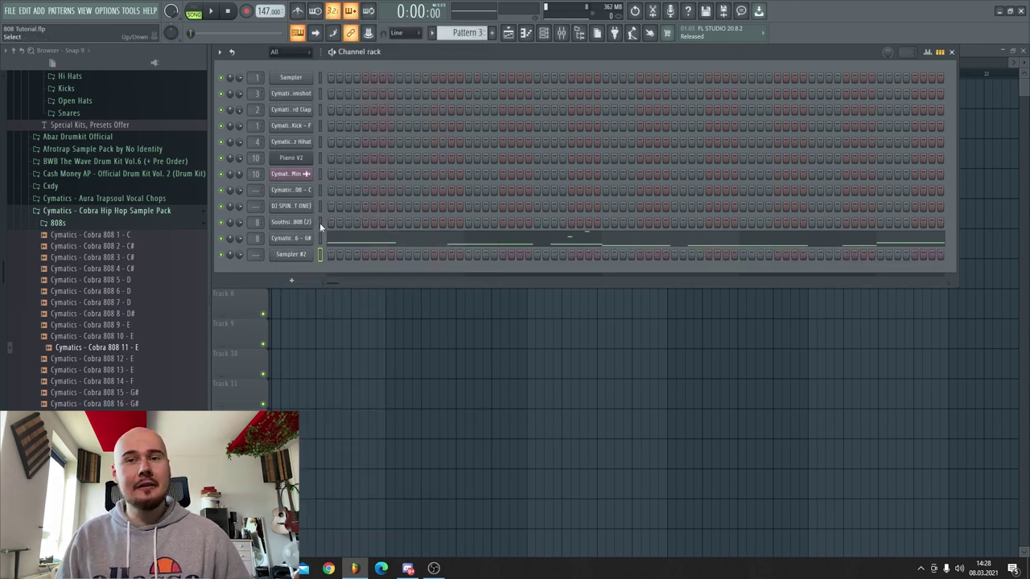
Step: Paste the copied chord notes into the new Sampler channel in Pattern 3 and display them in its piano roll
right_click(294, 255)
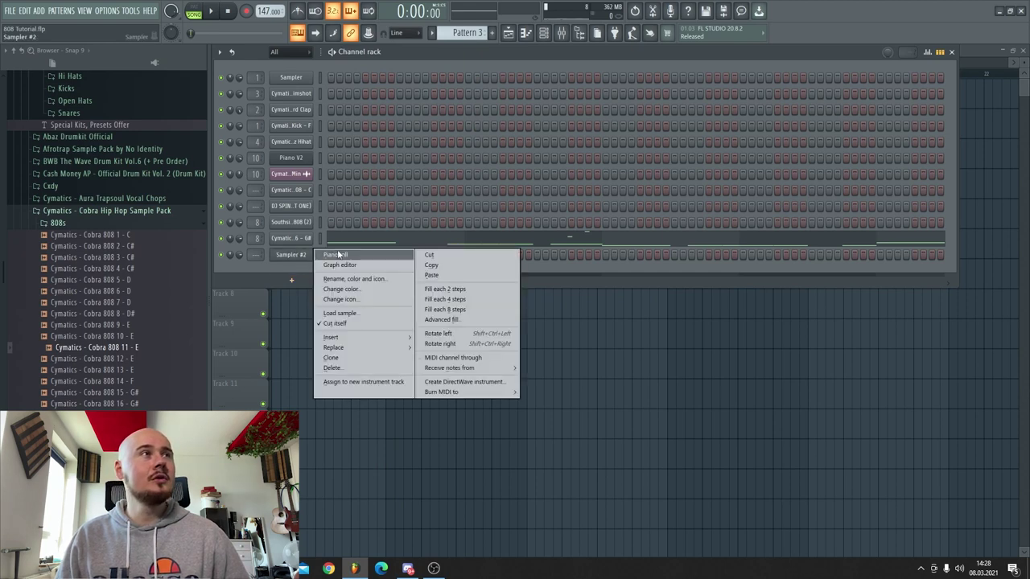
left_click(336, 255)
right_click(302, 255)
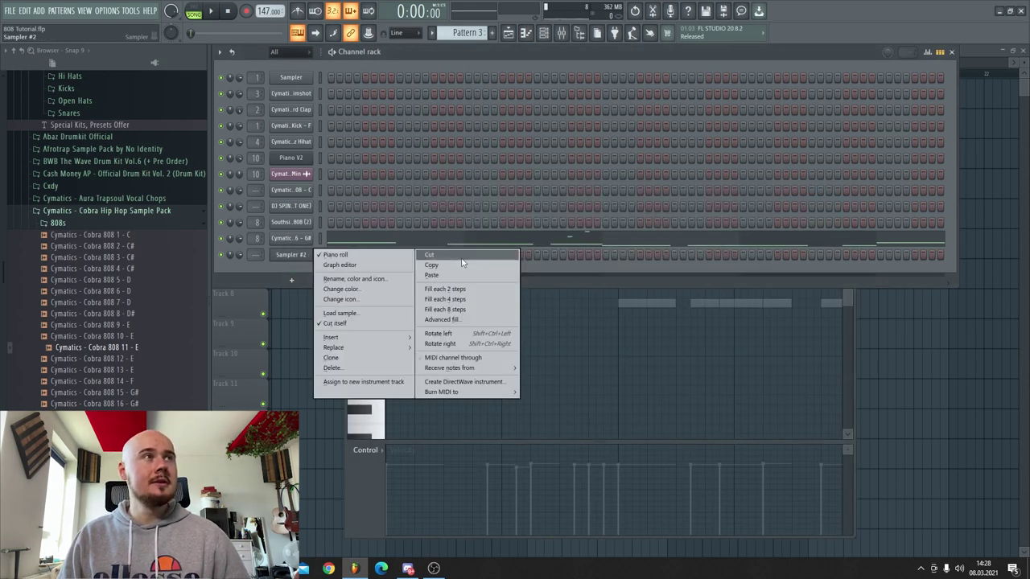
left_click(446, 275)
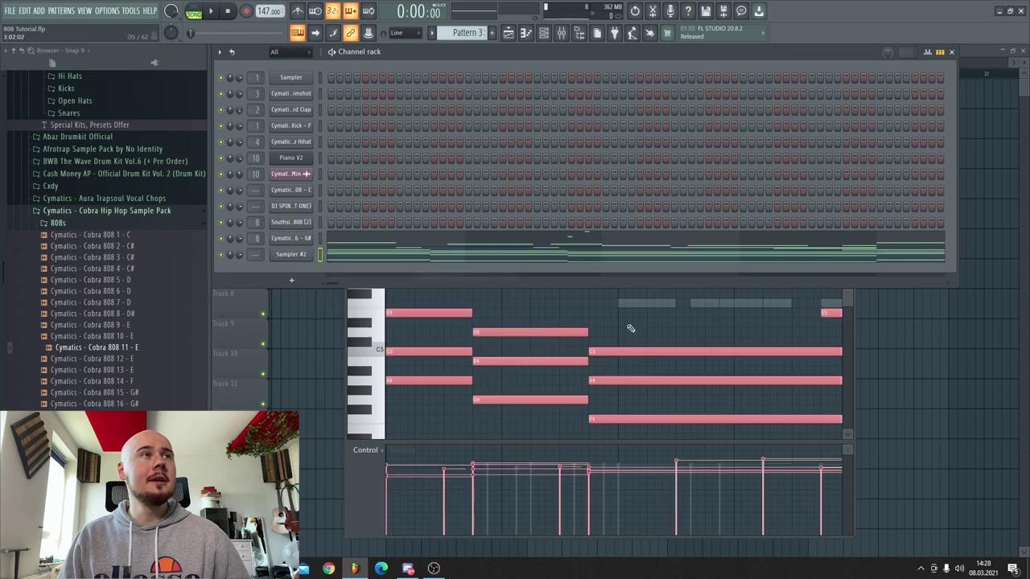
left_click(630, 329)
scroll(547, 296, "down", 2)
scroll(519, 290, "down", 2)
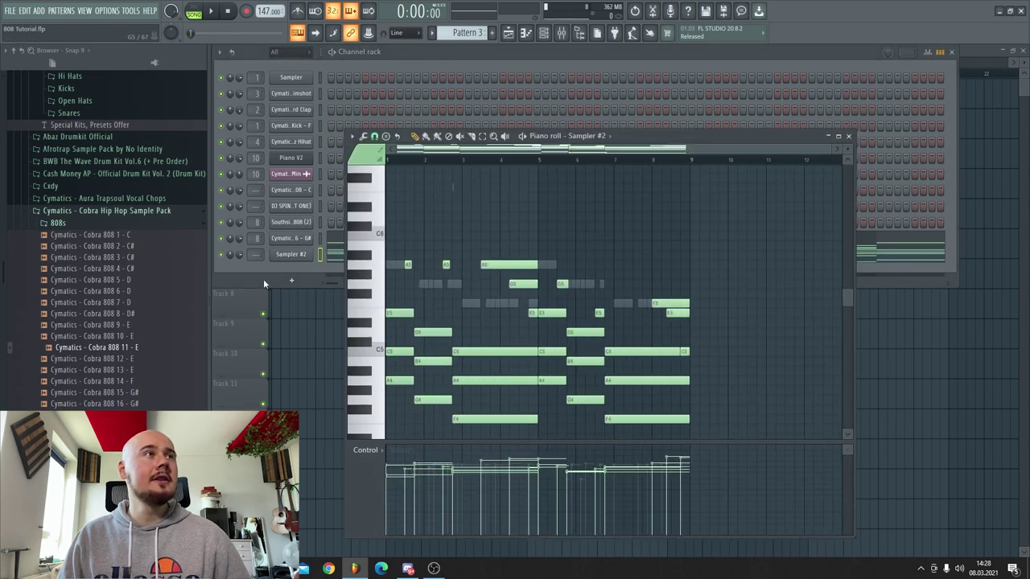
Step: View the Cymatics Cobra 808 16 - G# notes in the piano roll against the ghosted chords
right_click(320, 240)
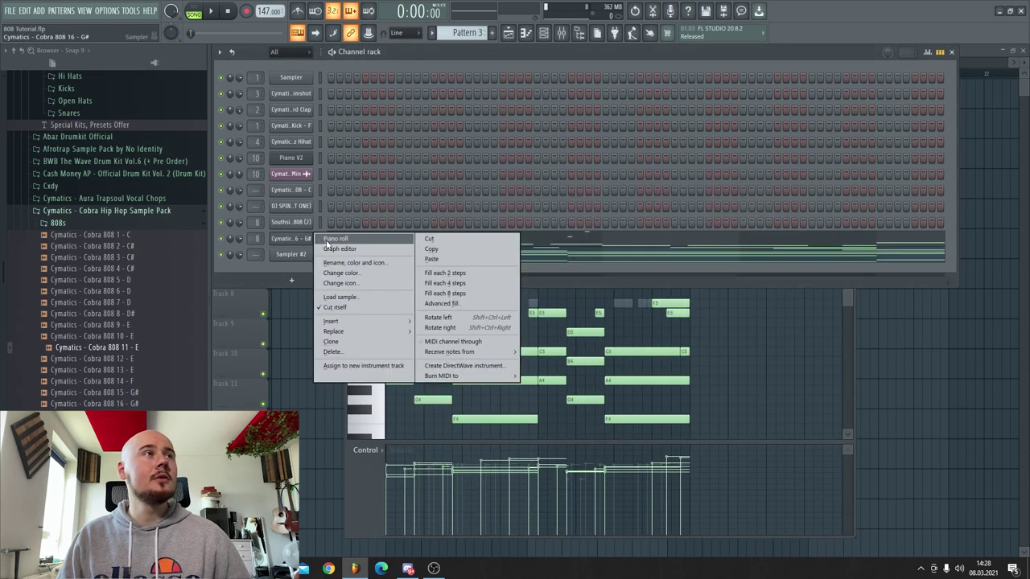
left_click(332, 238)
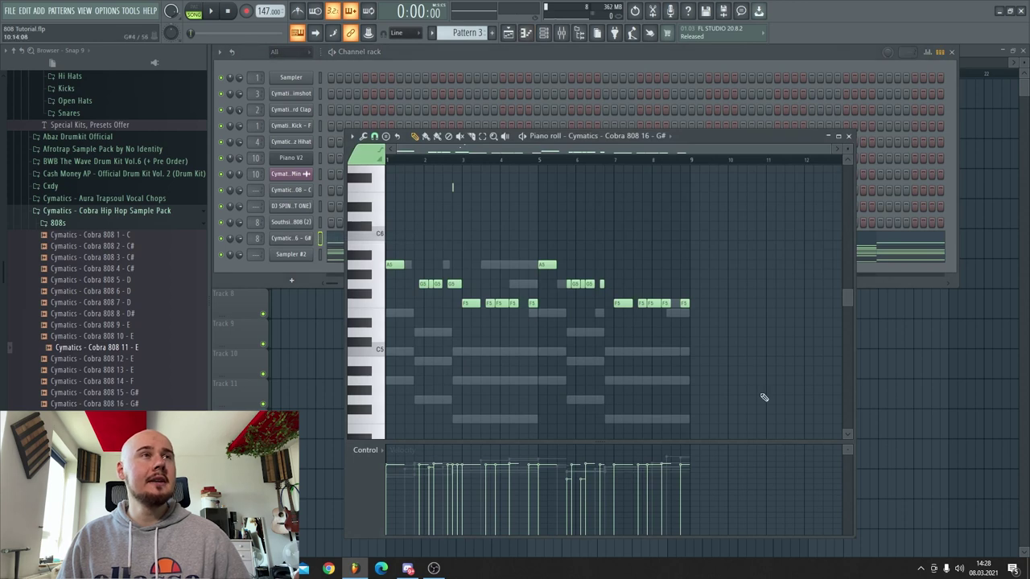
scroll(740, 402, "up", 4)
Step: Create the empty Pattern 4 and paste the copied chord notes into the Sampler #2 channel
left_click(467, 32)
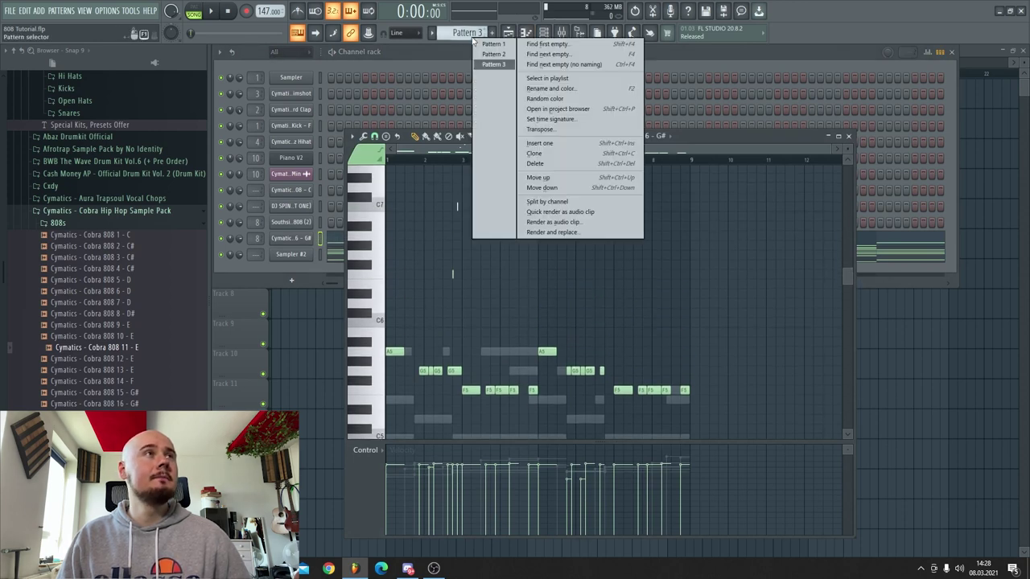
left_click(307, 294)
left_click(310, 266)
left_click(493, 33)
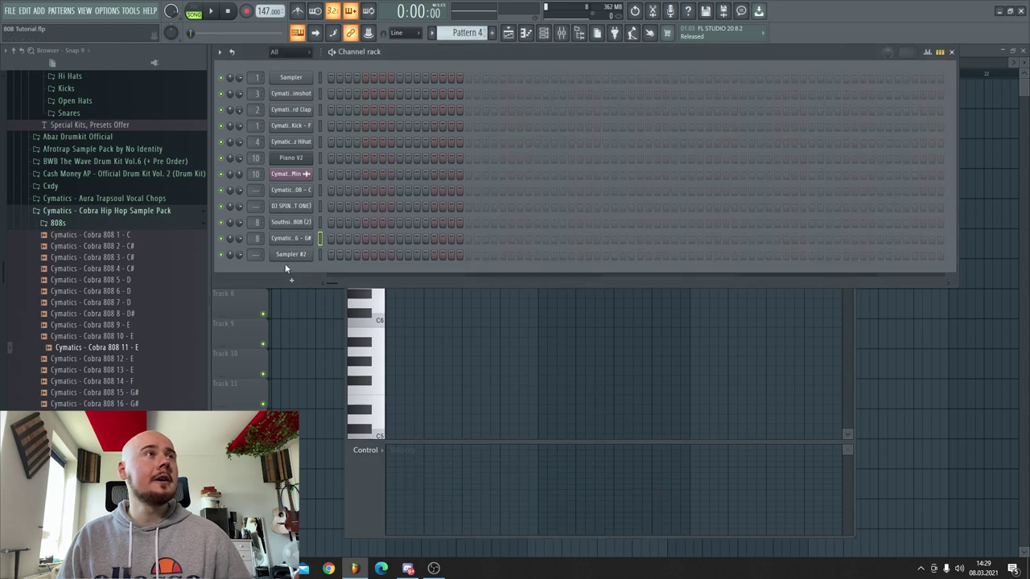
right_click(293, 254)
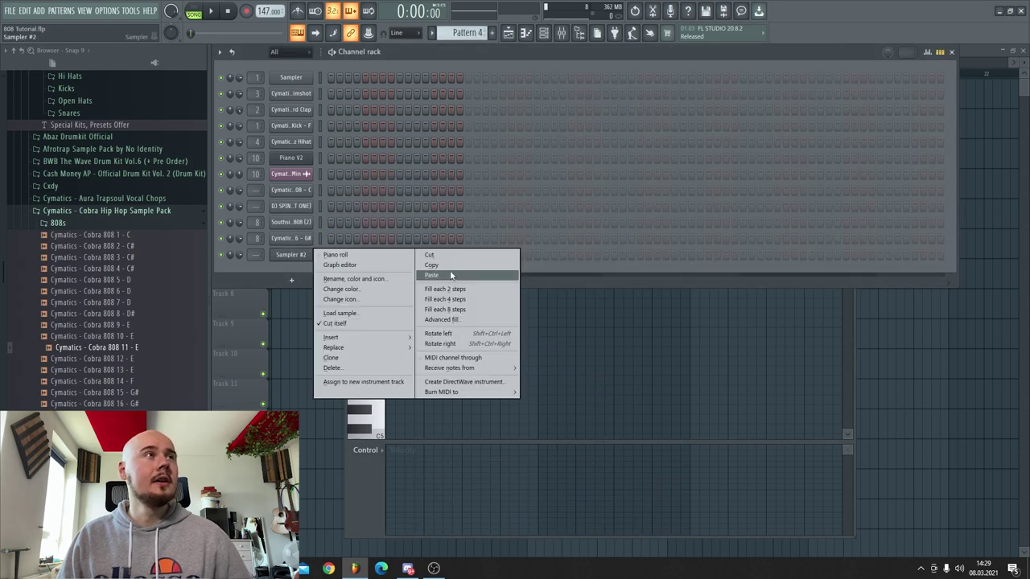
left_click(451, 275)
Step: Open the empty piano roll of Cymatics Cobra 808 16 - G# and examine the lowest ghost notes of the chords
left_click(292, 239)
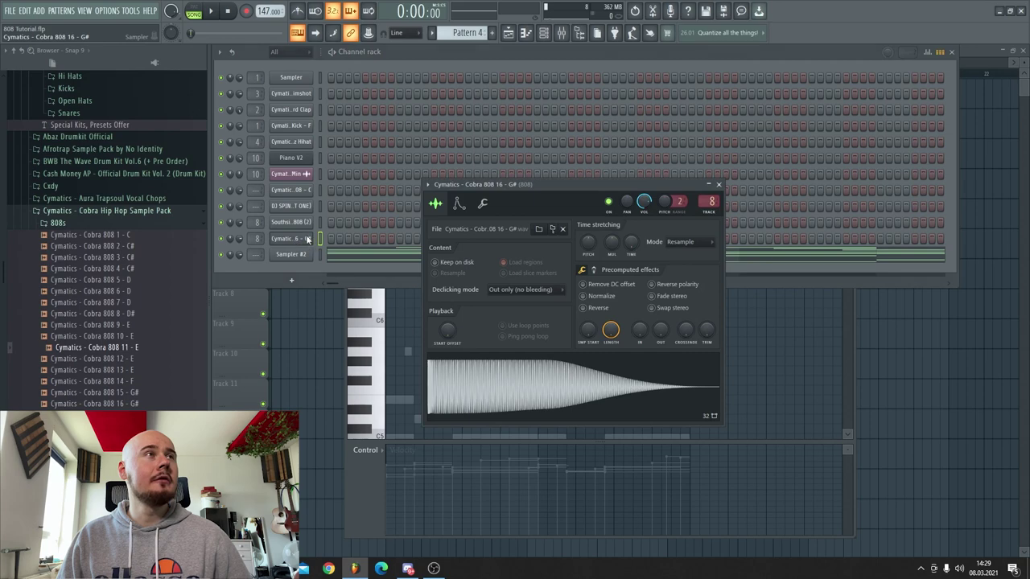
right_click(307, 240)
left_click(354, 240)
right_click(279, 240)
left_click(346, 240)
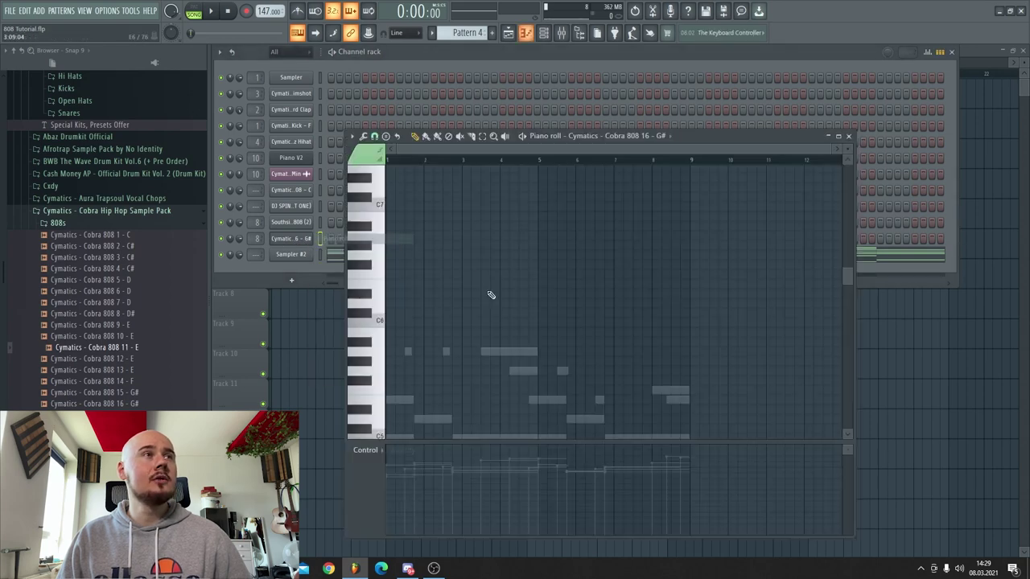
scroll(491, 295, "down", 6)
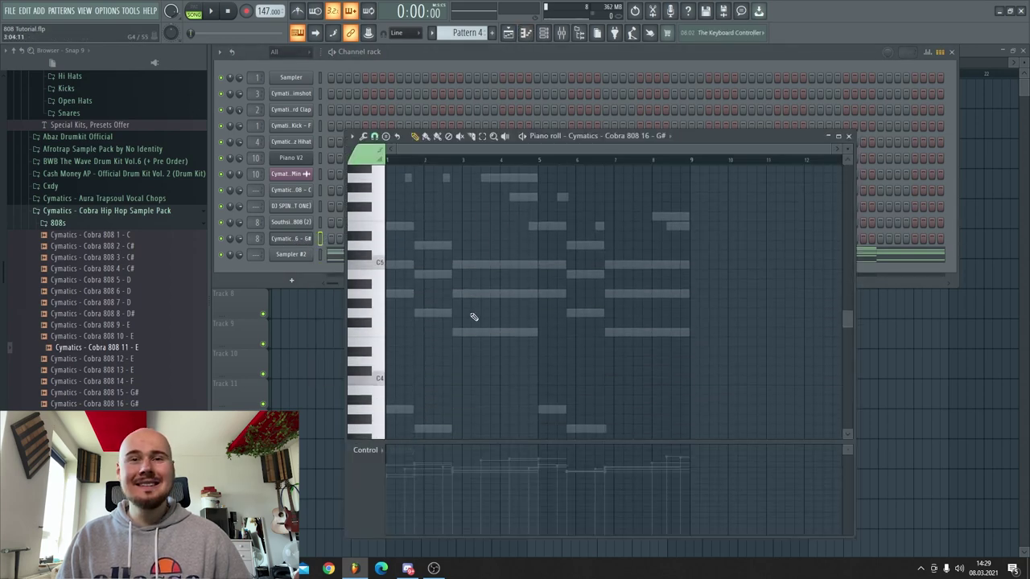
scroll(474, 285, "down", 3)
scroll(503, 281, "up", 3, "ctrl")
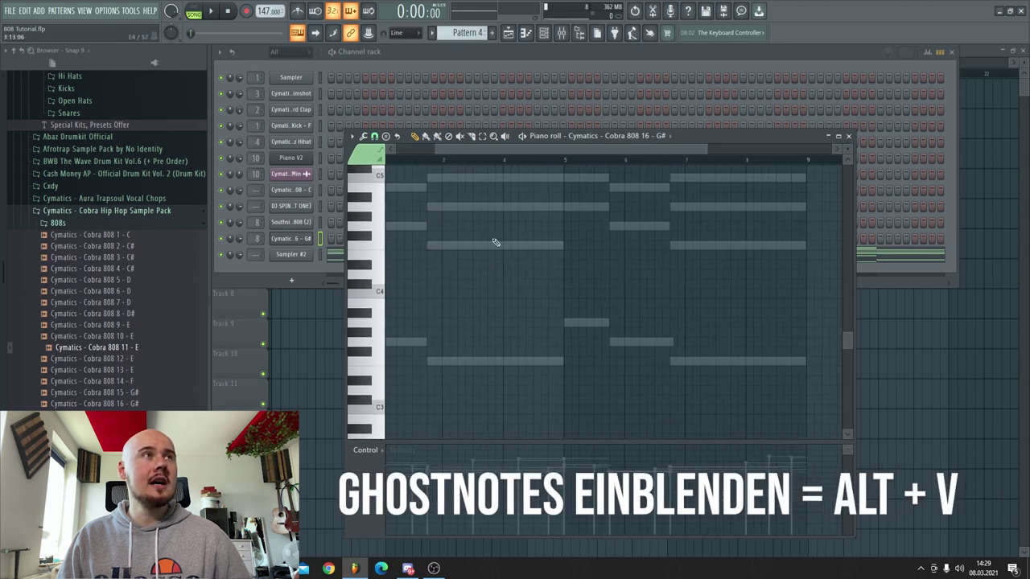
left_click_drag(503, 157, 436, 147)
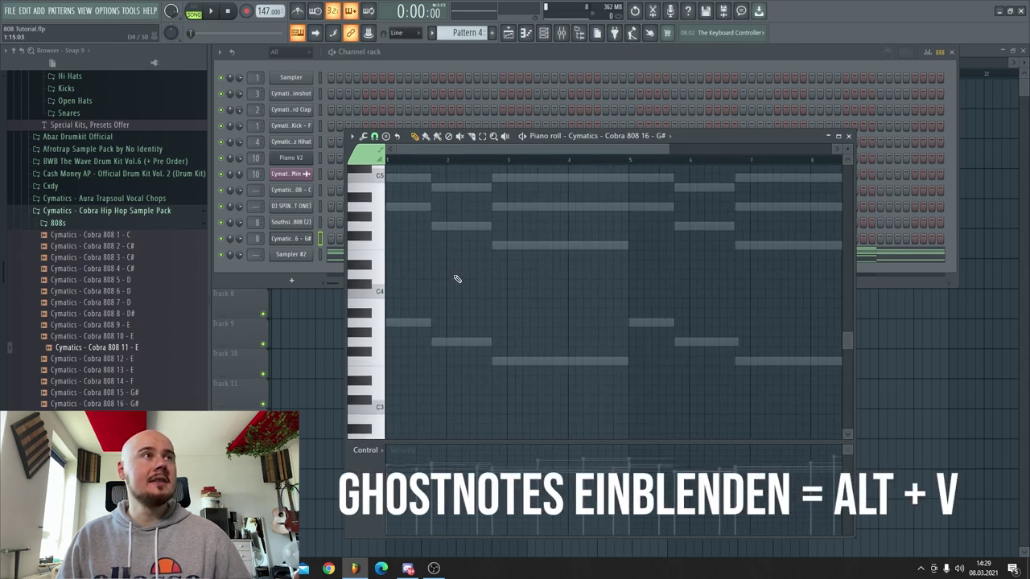
scroll(455, 279, "up", 2)
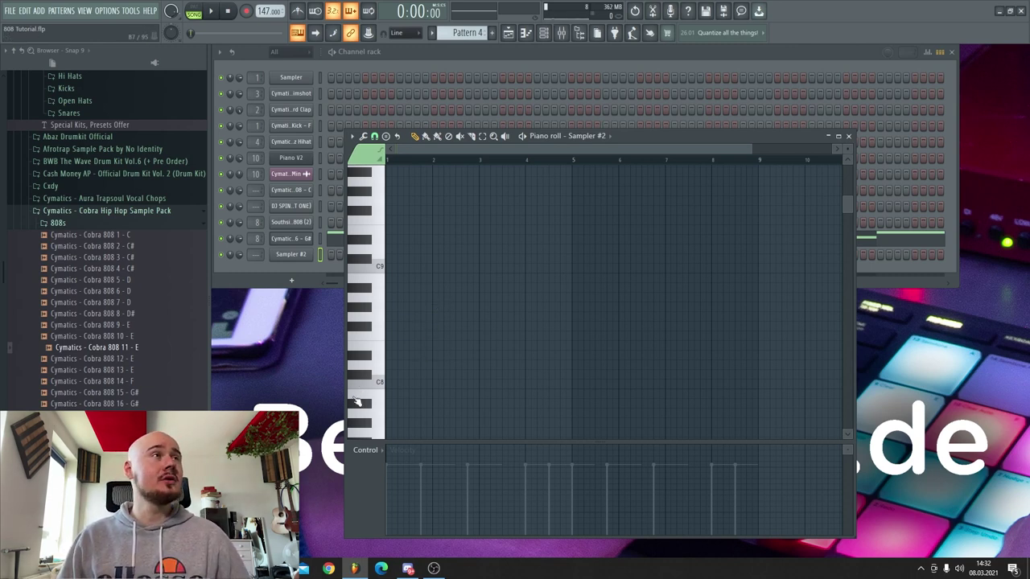
Step: Stamp an eight-bar Minor Natural (Aeolian) scale starting on A8 in the Sampler #2 piano roll
left_click(386, 138)
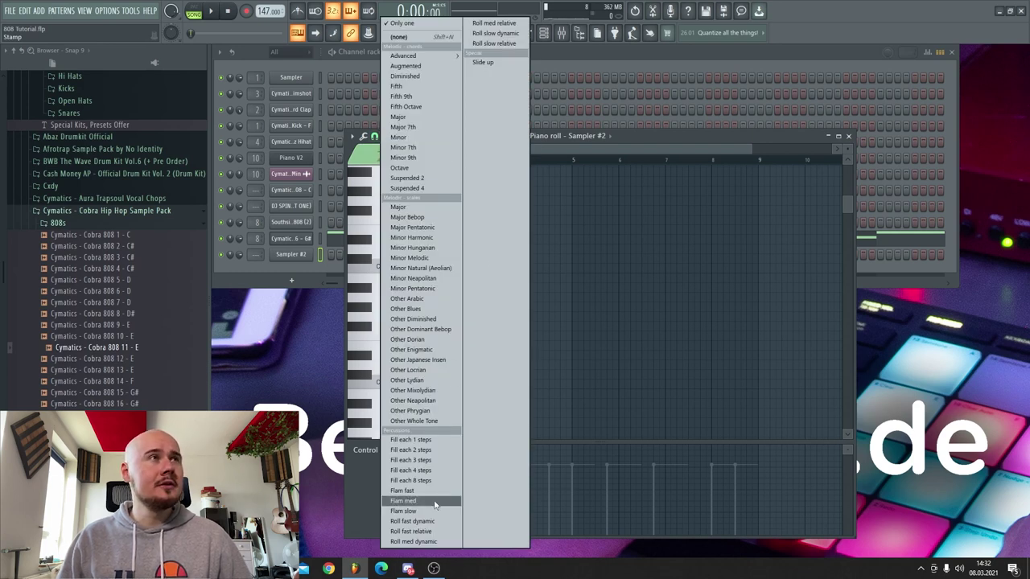
left_click(420, 268)
left_click(444, 298)
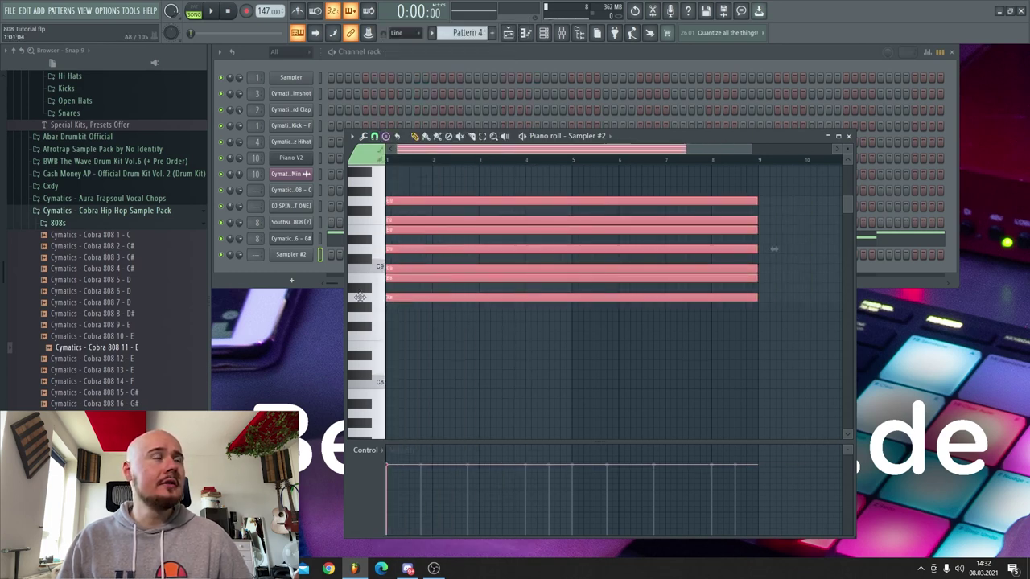
scroll(437, 340, "up", 3)
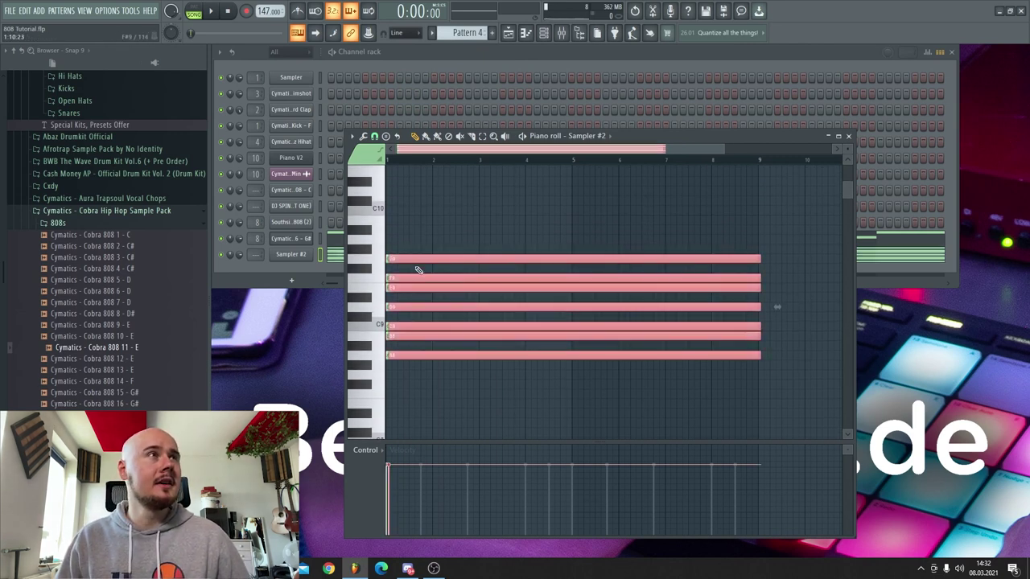
Step: Duplicate the stamped minor scale downward through the lower octaves in the Sampler #2 piano roll
left_click_drag(416, 265, 407, 377)
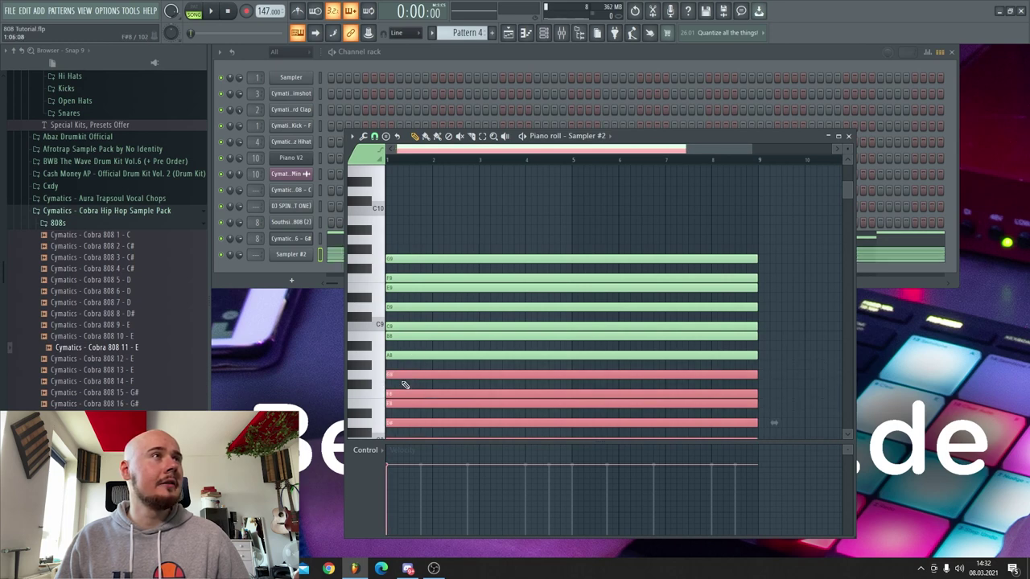
scroll(404, 386, "down", 3)
mouse_move(555, 428)
left_mouse_down()
mouse_move(443, 108)
mouse_move(576, 437)
left_mouse_up()
scroll(575, 427, "down", 5)
scroll(391, 313, "down", 5)
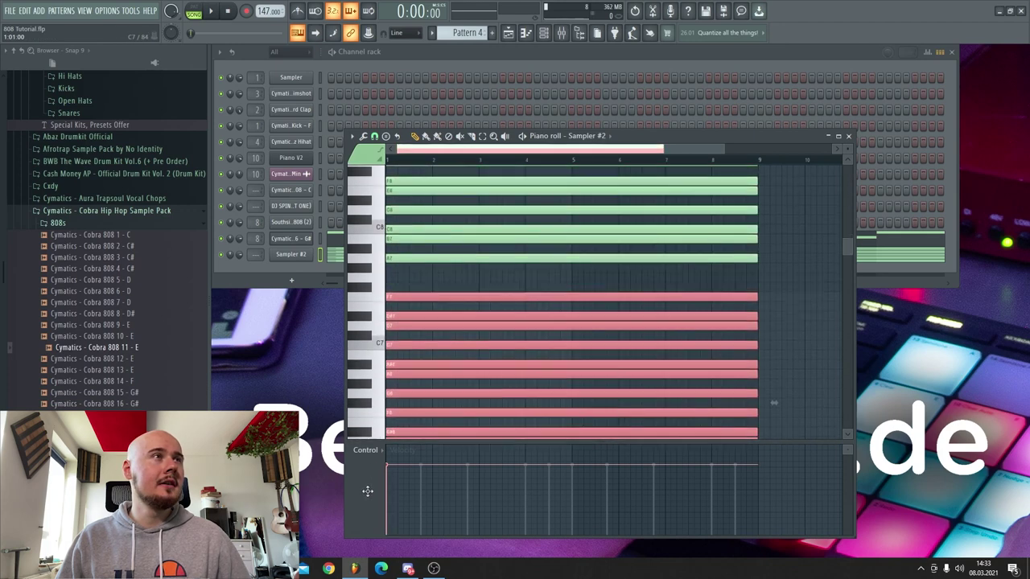
Step: Check how far the ghosted scale reaches in the 808's piano roll and extend it further down in Sampler #2
right_click(300, 244)
left_click(338, 237)
key("ctrl+v")
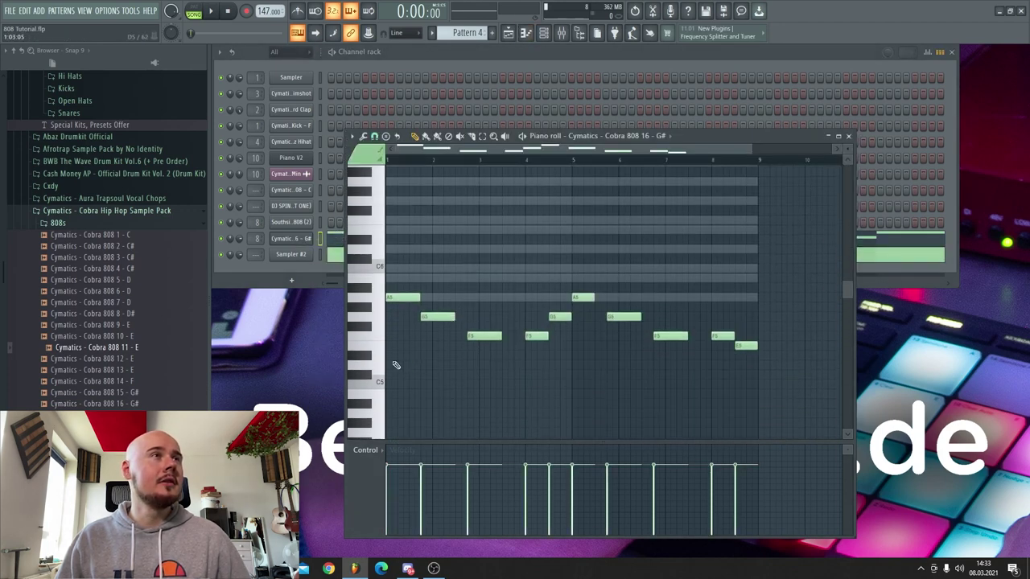
right_click(299, 254)
left_click(338, 258)
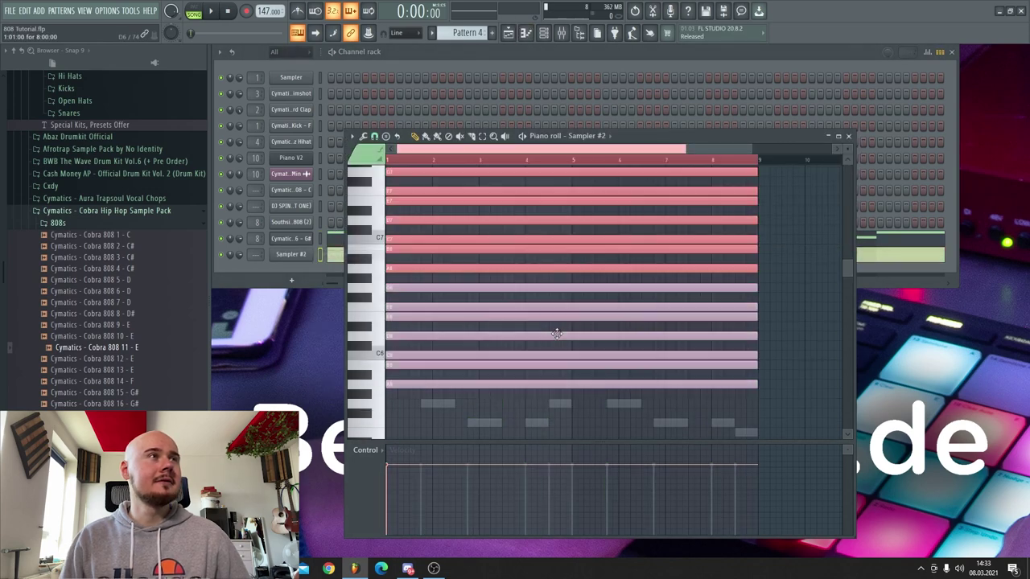
key("ctrl+Down")
key("ctrl+a")
Step: Transpose all Cymatics Cobra 808 16 - G# notes in Pattern 4 up one octave
right_click(300, 242)
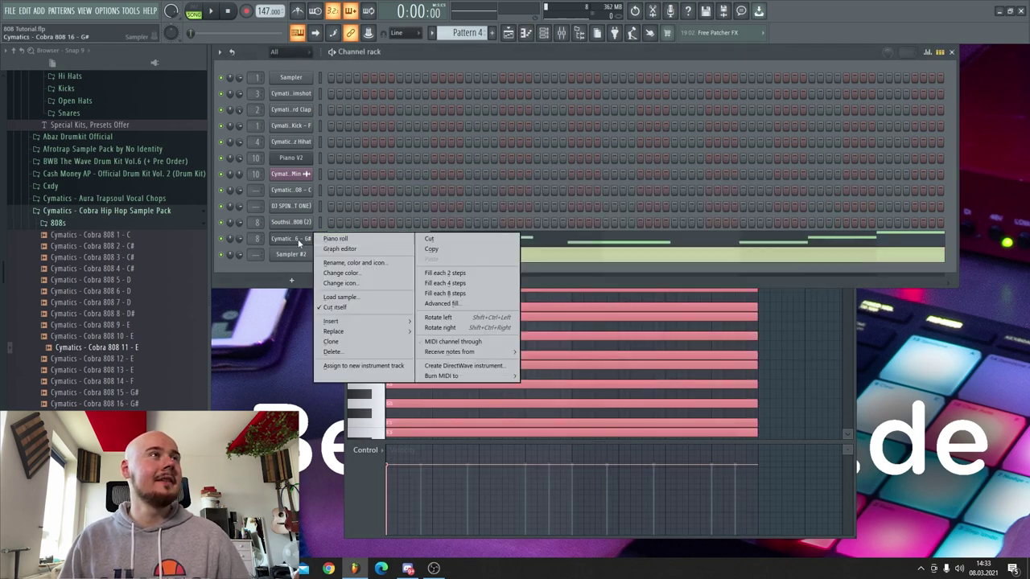
left_click(334, 240)
scroll(498, 311, "down", 3)
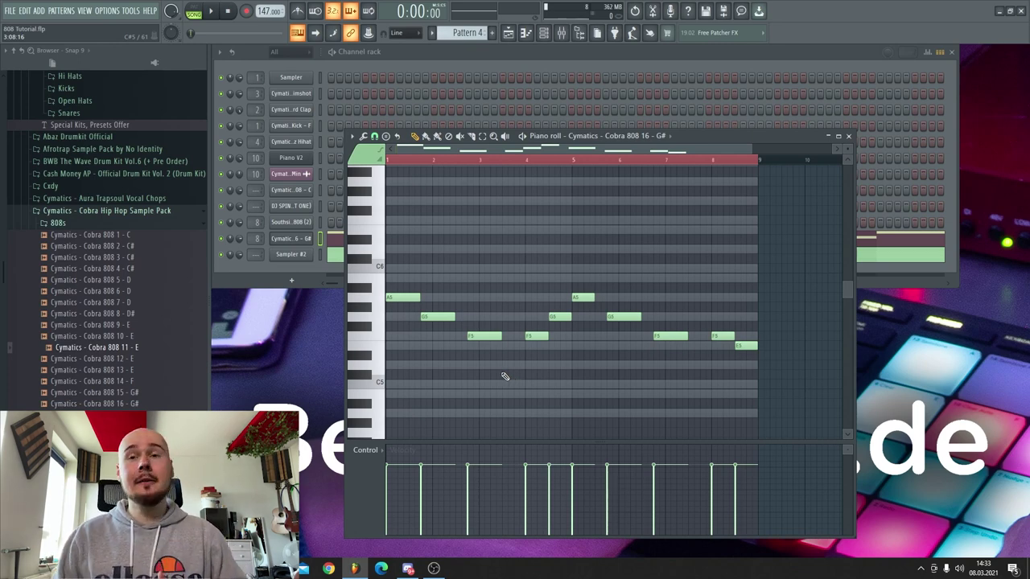
left_click_drag(760, 398, 386, 179)
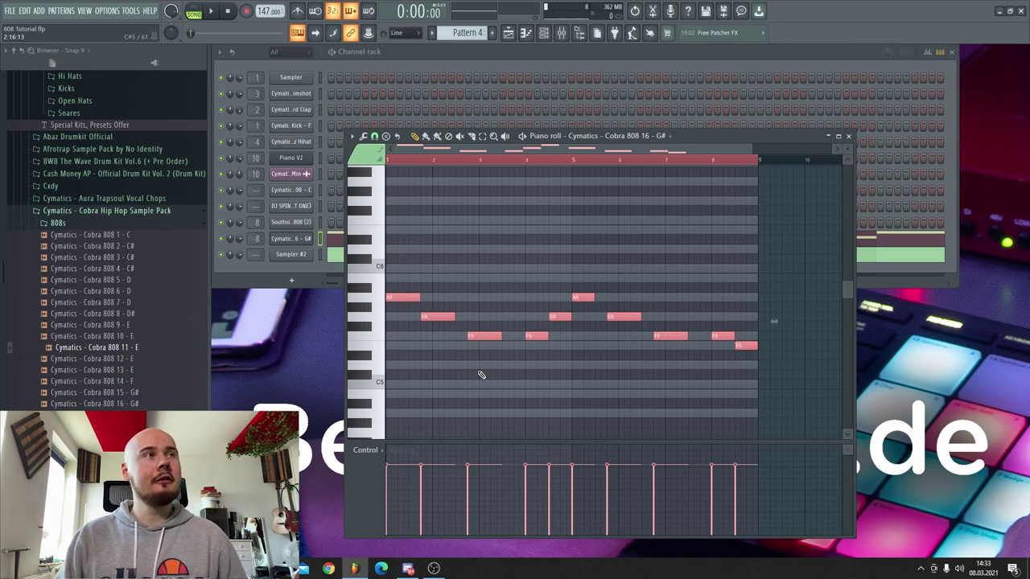
key("ctrl+Up")
scroll(464, 211, "up", 3)
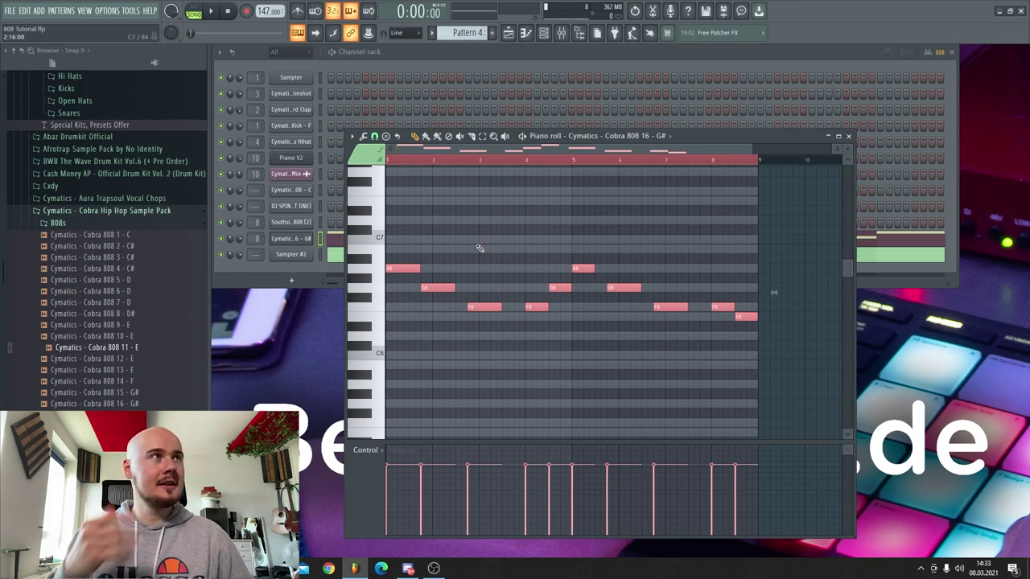
Step: Play the song, trim the Pattern 2 clip on Track 3 to end at bar 9, and repeat it from bar 9 to 17
key("F5")
key("space")
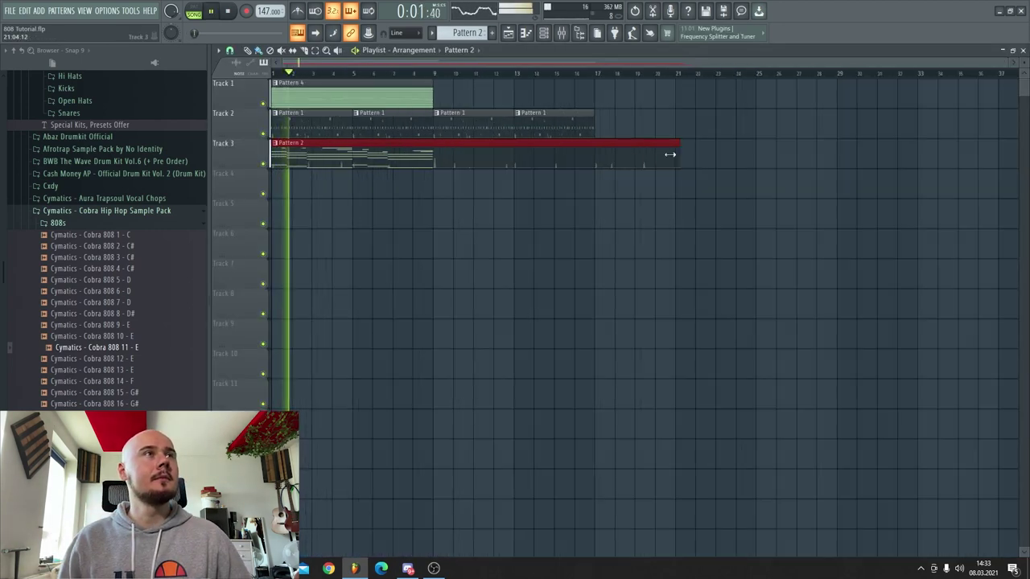
left_click(456, 163)
left_click_drag(507, 157, 487, 157)
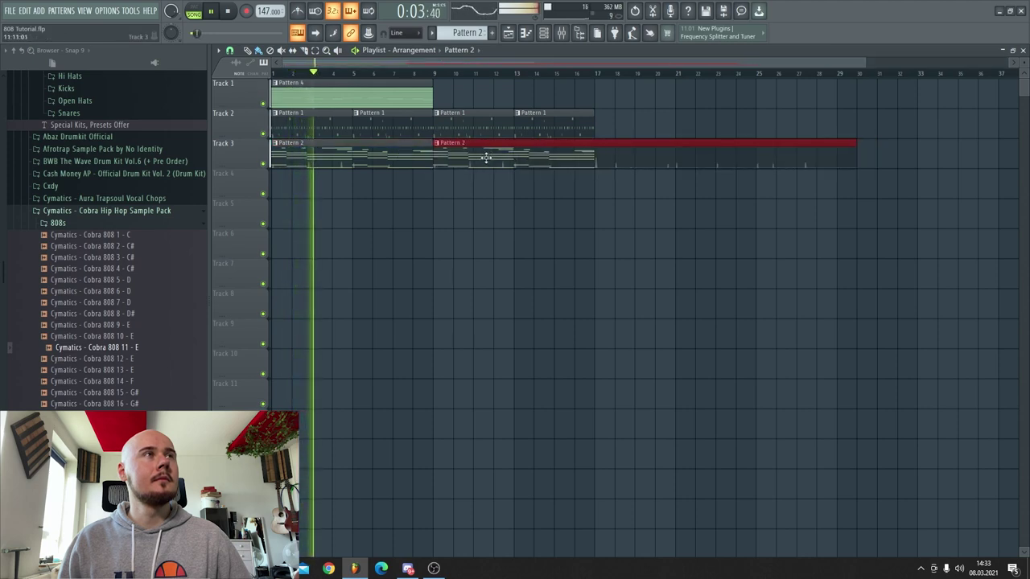
left_click_drag(855, 156, 593, 177)
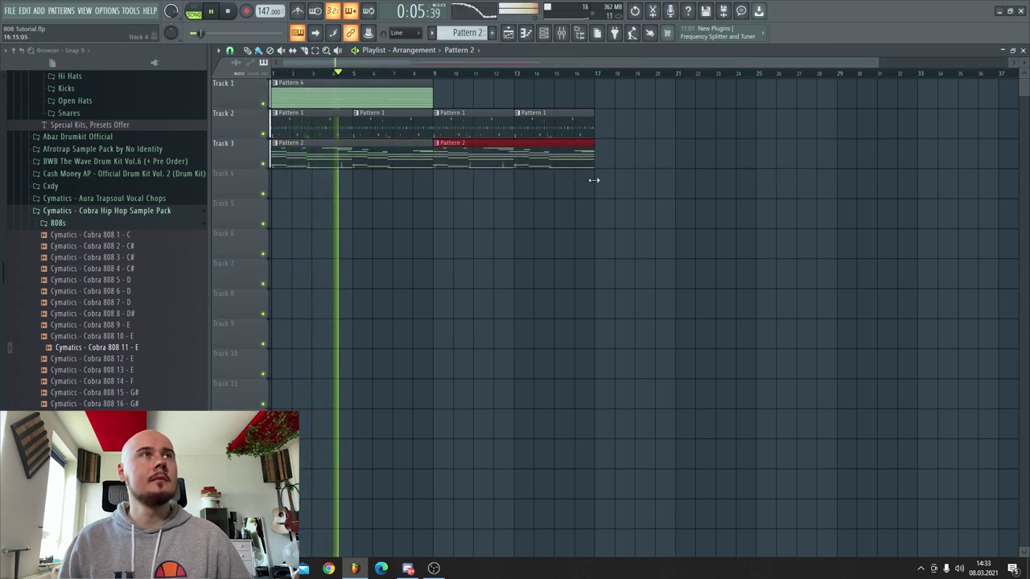
Step: Place a second Pattern 4 clip at bar 9 on Track 1 and open the 808's piano roll
left_click(394, 97)
left_click(440, 99)
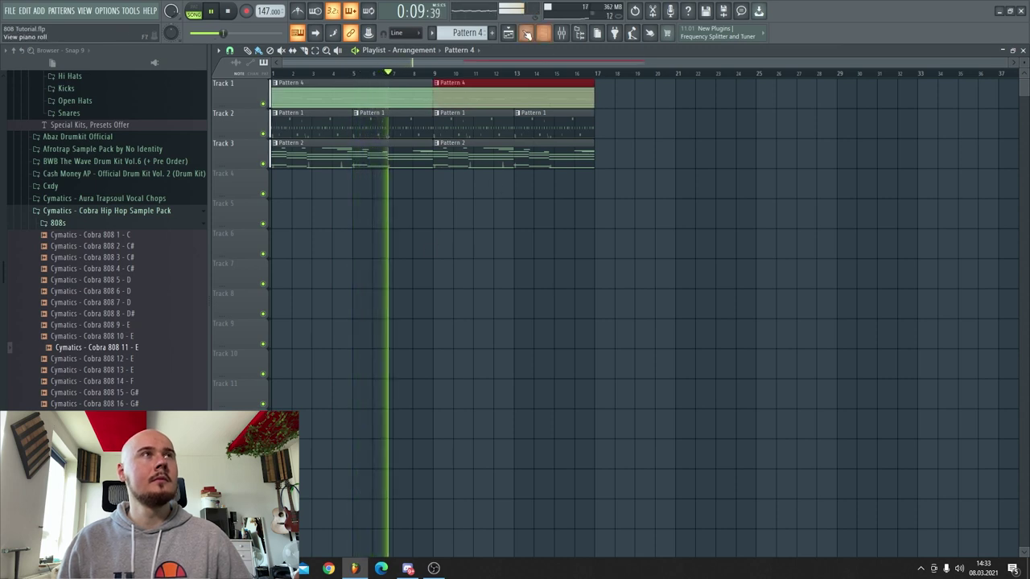
left_click(510, 34)
right_click(697, 360)
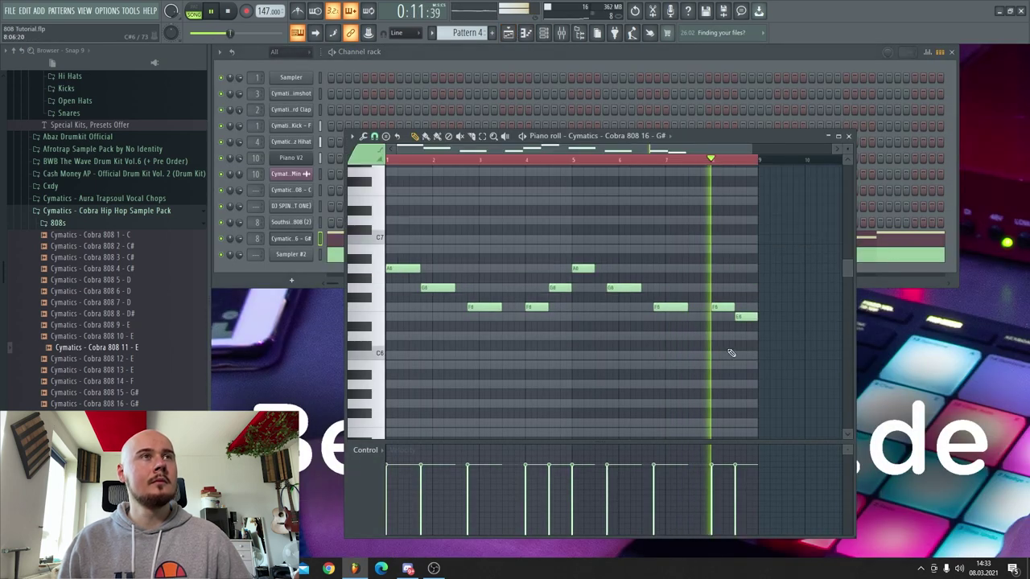
Step: Stop playback and clear the Cut and By group settings of the Cymatics Cobra 808 16 - G# channel
key("space")
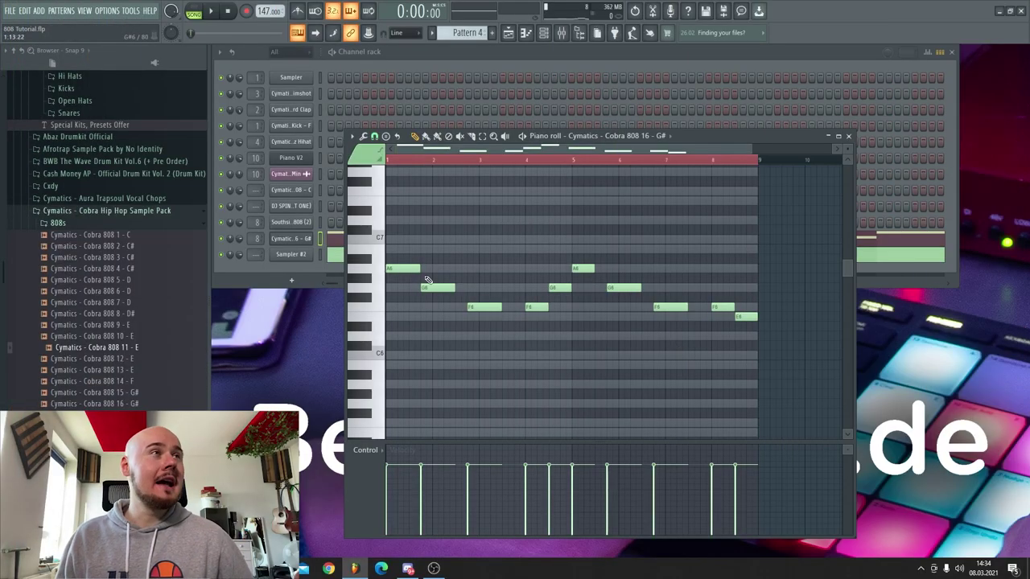
left_click(295, 239)
left_click(480, 204)
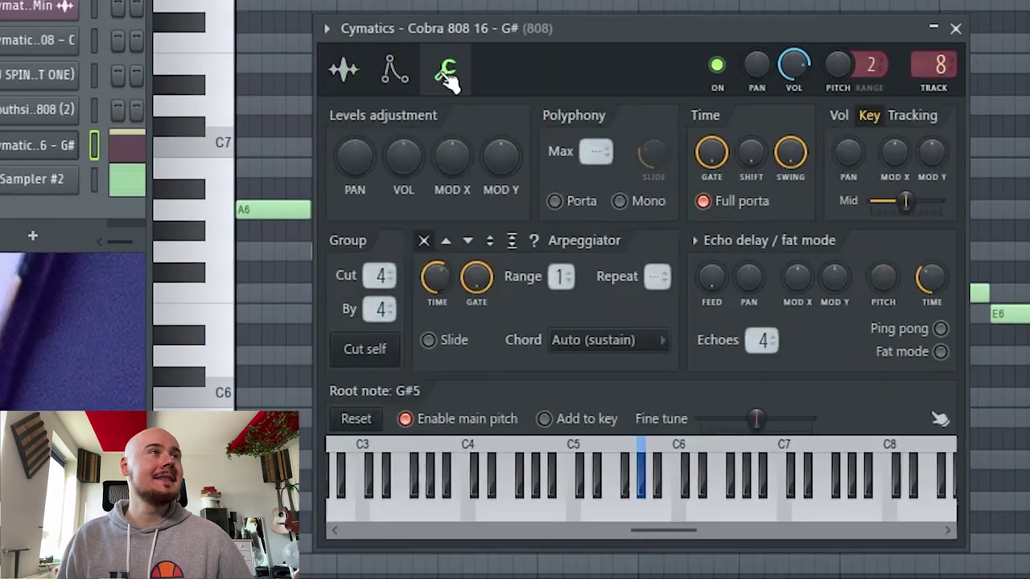
left_click_drag(385, 274, 386, 331)
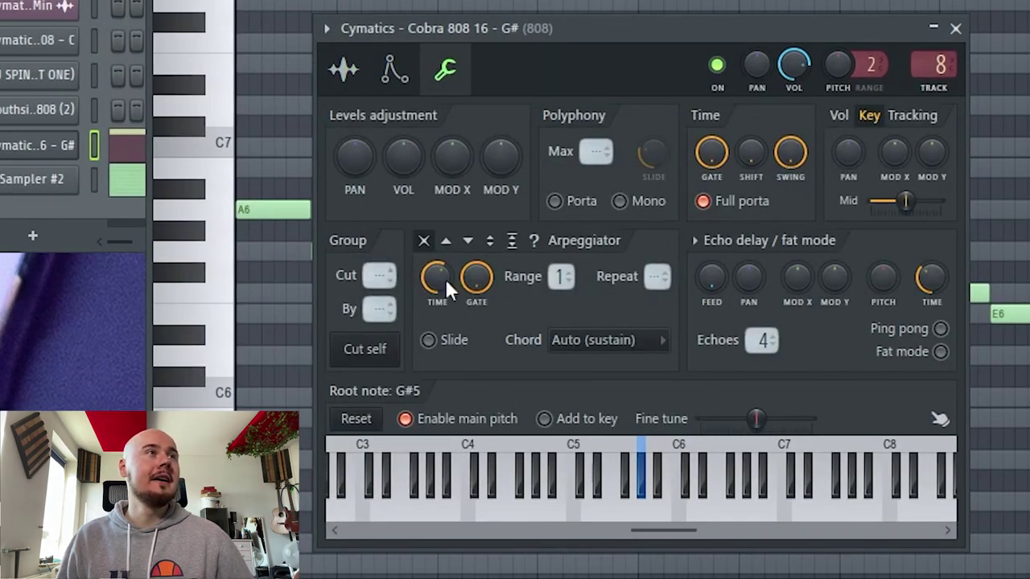
left_click(397, 83)
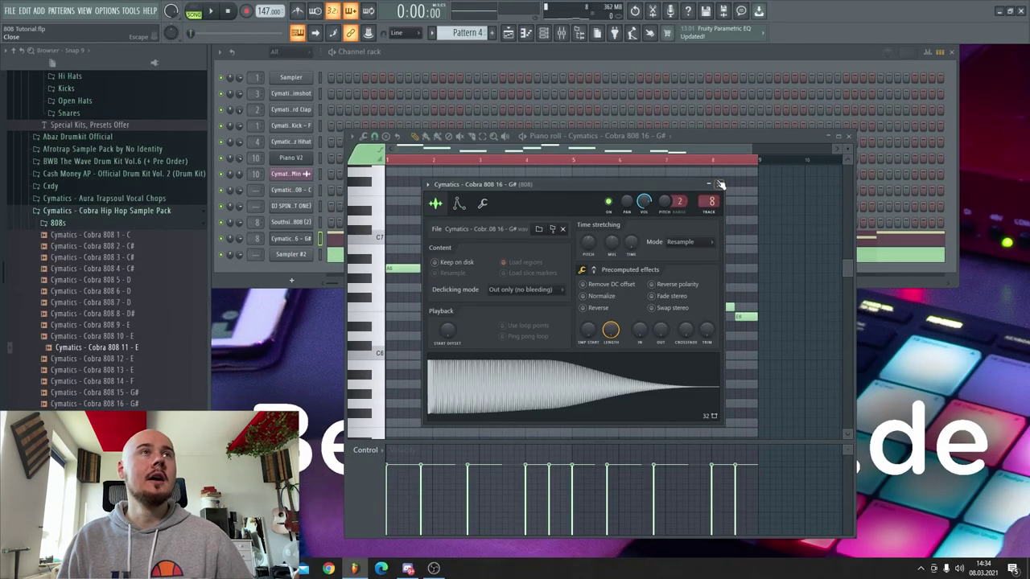
left_click(720, 184)
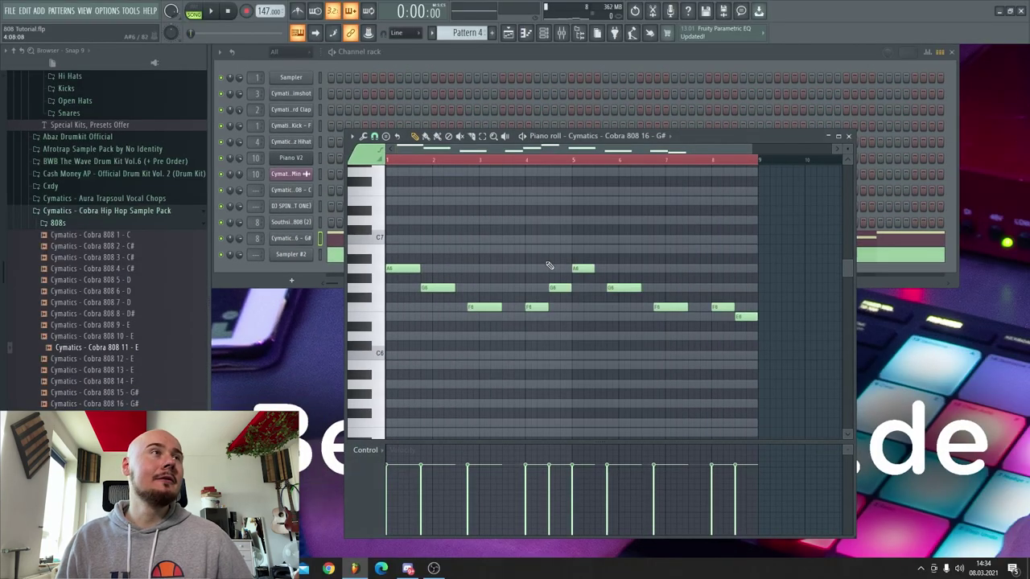
Step: Play the song and transpose all Cobra 808 16 - G# notes in Pattern 4 down one octave
key("space")
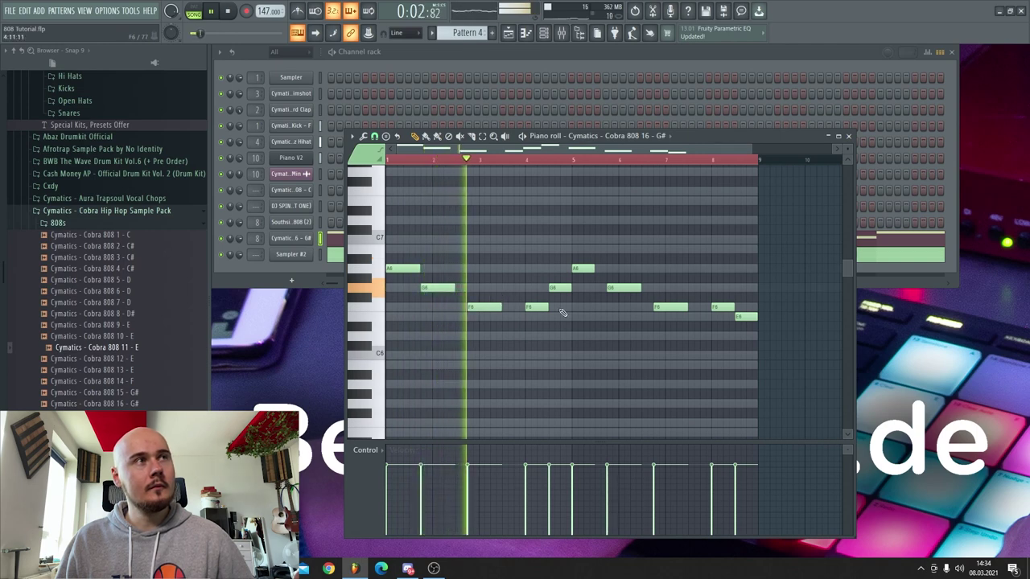
key("ctrl+a")
key("ctrl+Down")
scroll(609, 308, "down", 4)
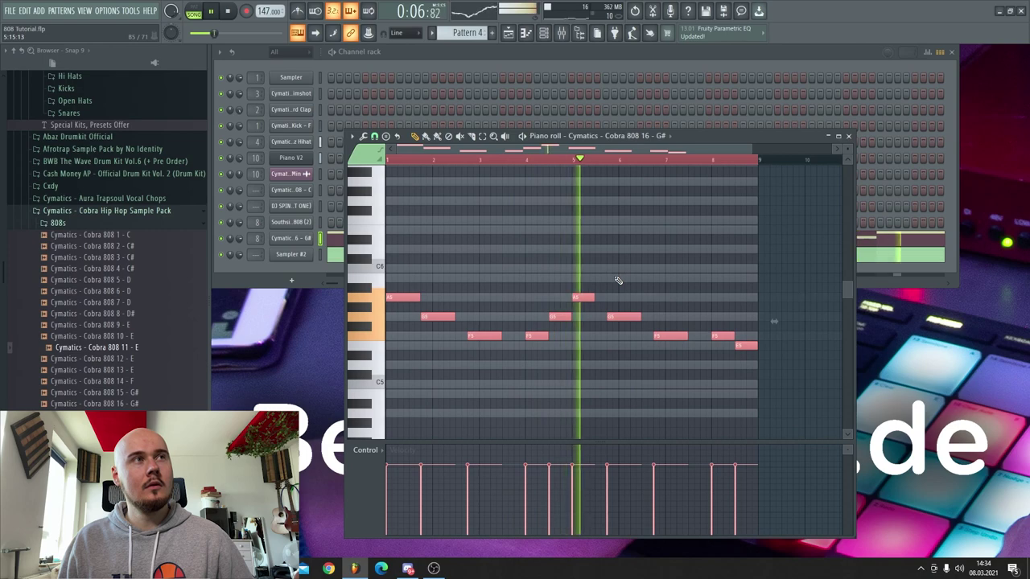
key("space")
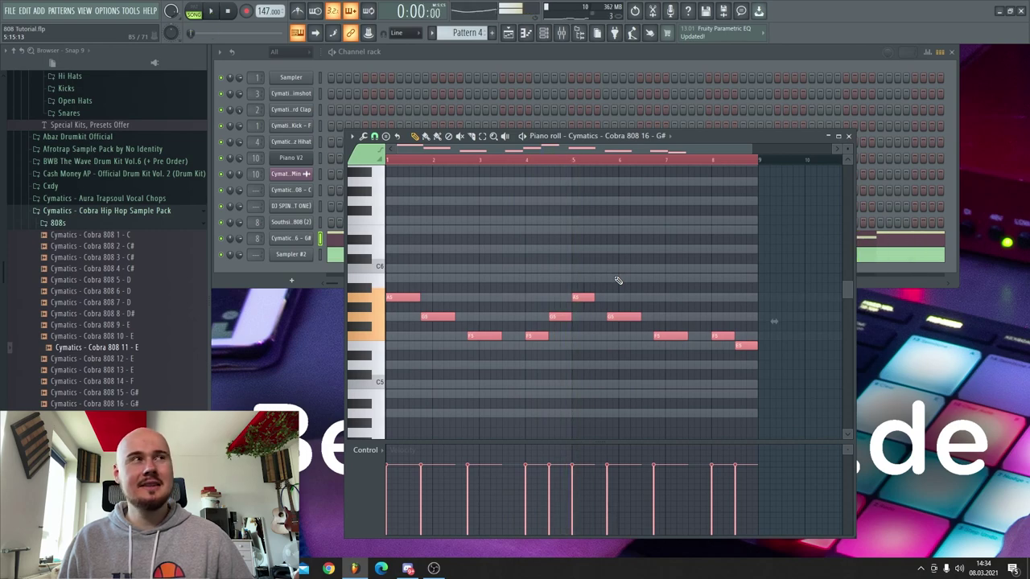
Step: Set the Cymatics Cobra 808 16 - G# channel to cut itself and close its settings
left_click(297, 242)
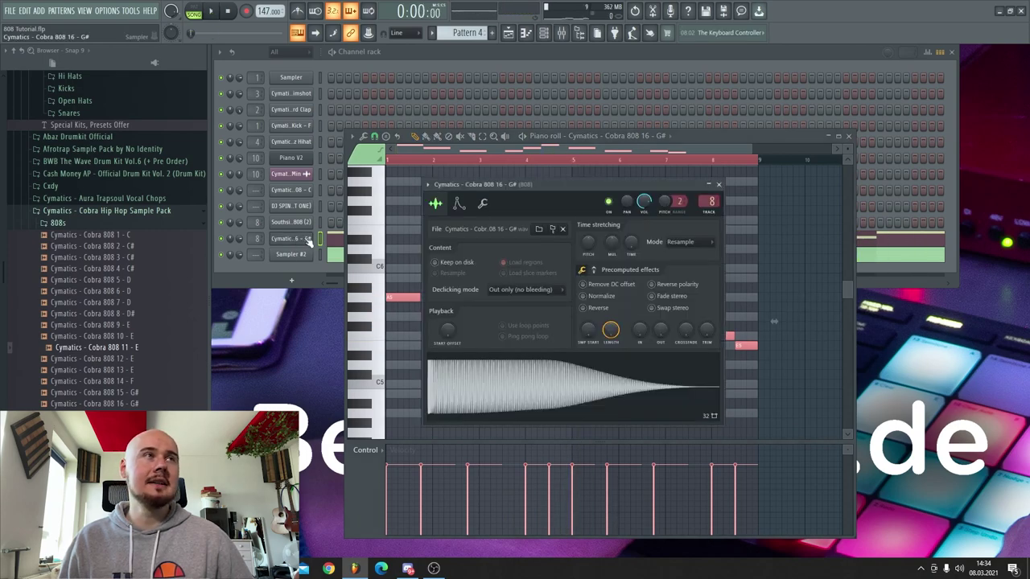
left_click(483, 203)
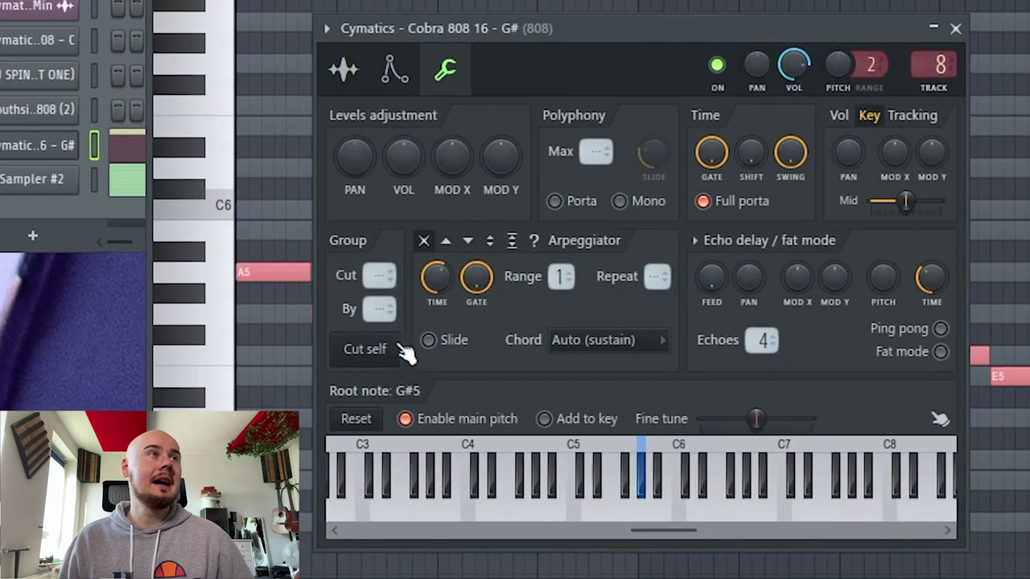
left_click(384, 354)
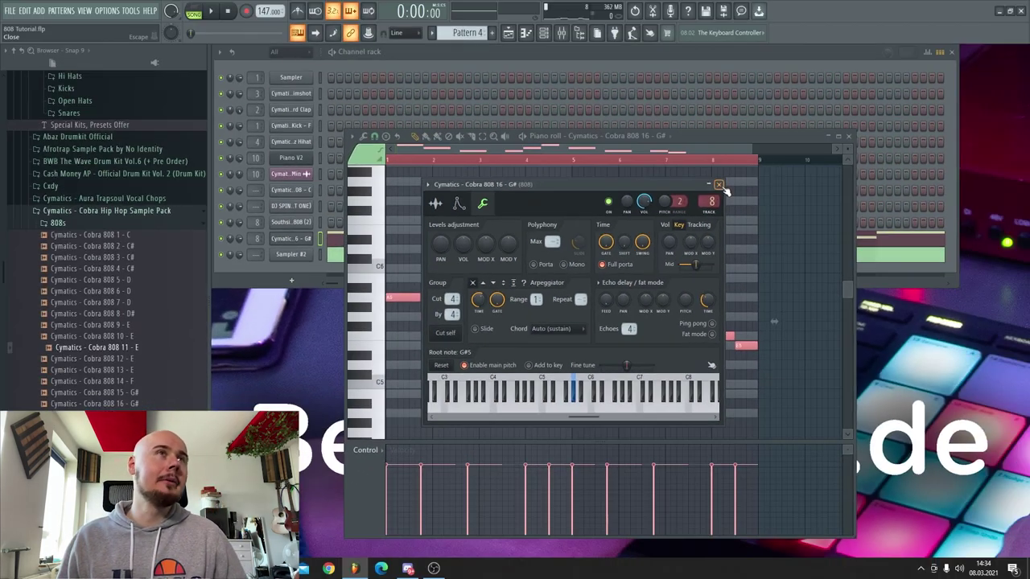
left_click(938, 40)
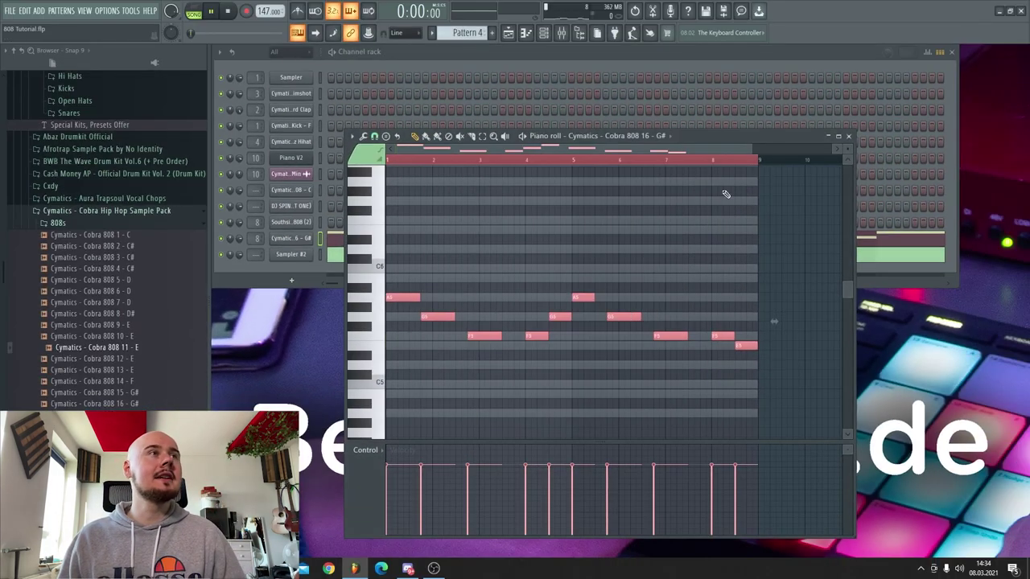
Step: Shorten all the 808 notes while the song plays, stop playback, and stretch the notes back to full length
key("space")
left_click_drag(564, 315, 543, 316)
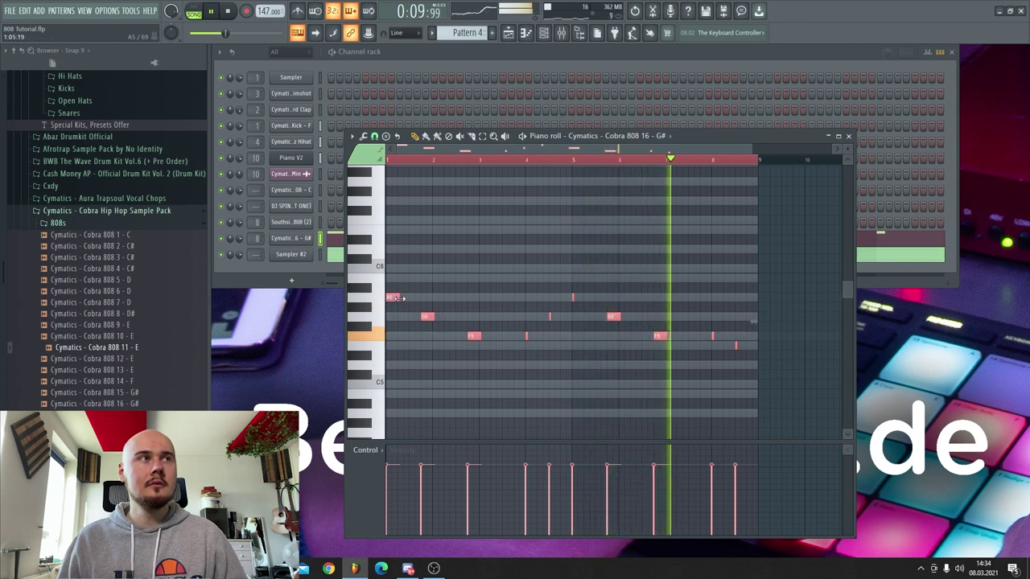
key("space")
left_click_drag(395, 297, 424, 314)
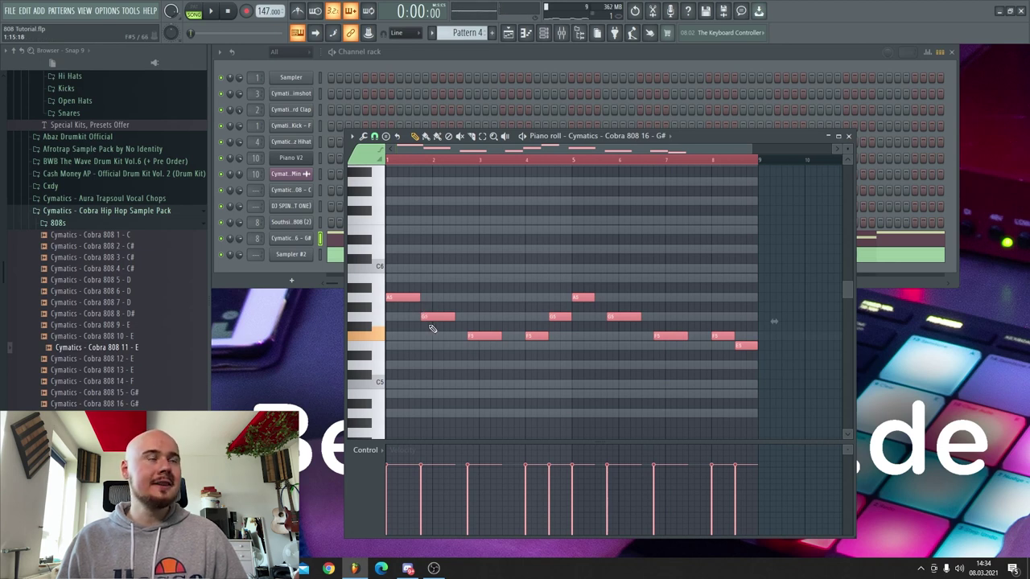
Step: Enable the volume envelope of the Cymatics Cobra 808 16 - G# channel and close its settings
left_click(308, 240)
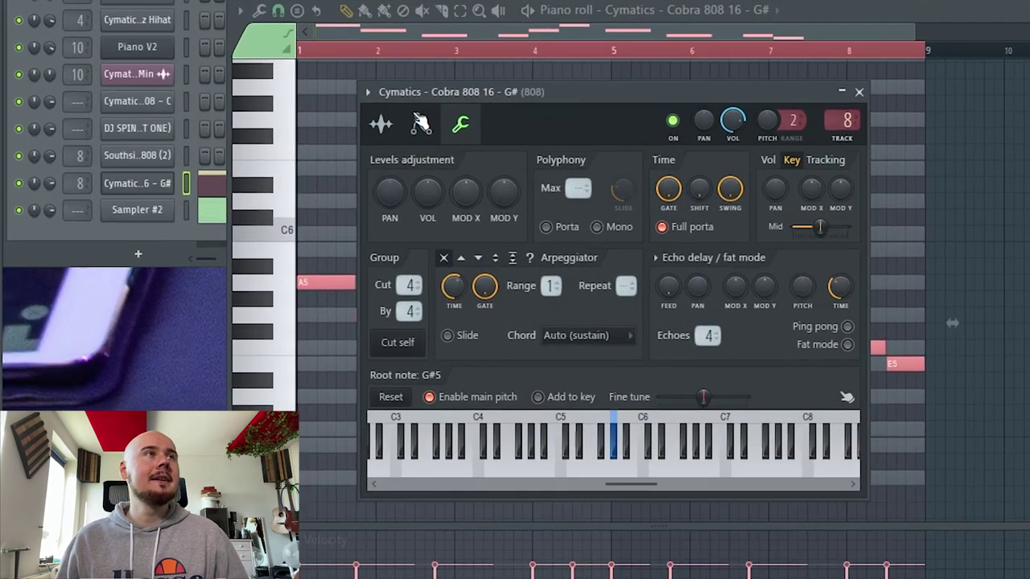
left_click(462, 200)
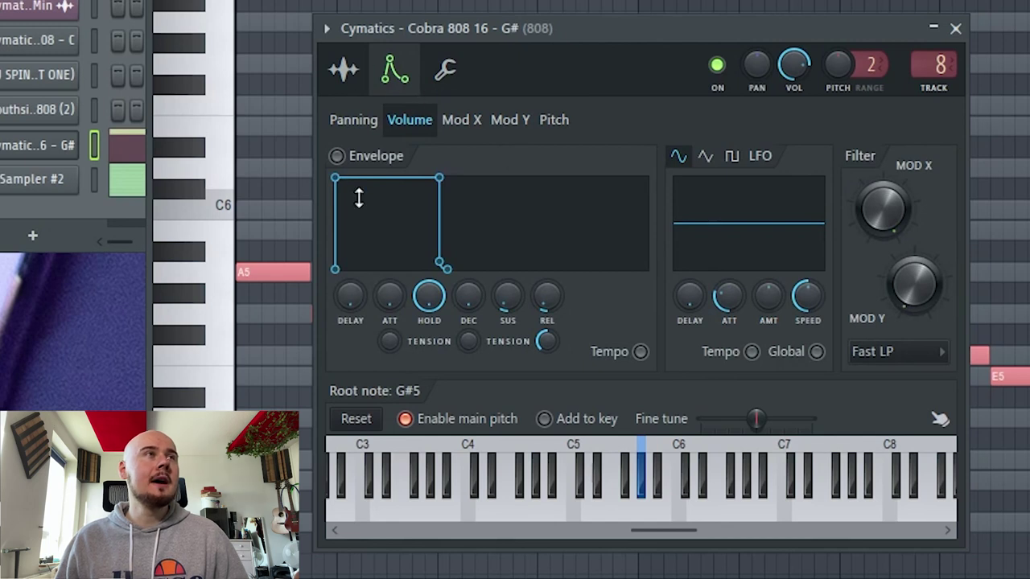
left_click_drag(355, 301, 356, 301)
left_click_drag(440, 303, 440, 297)
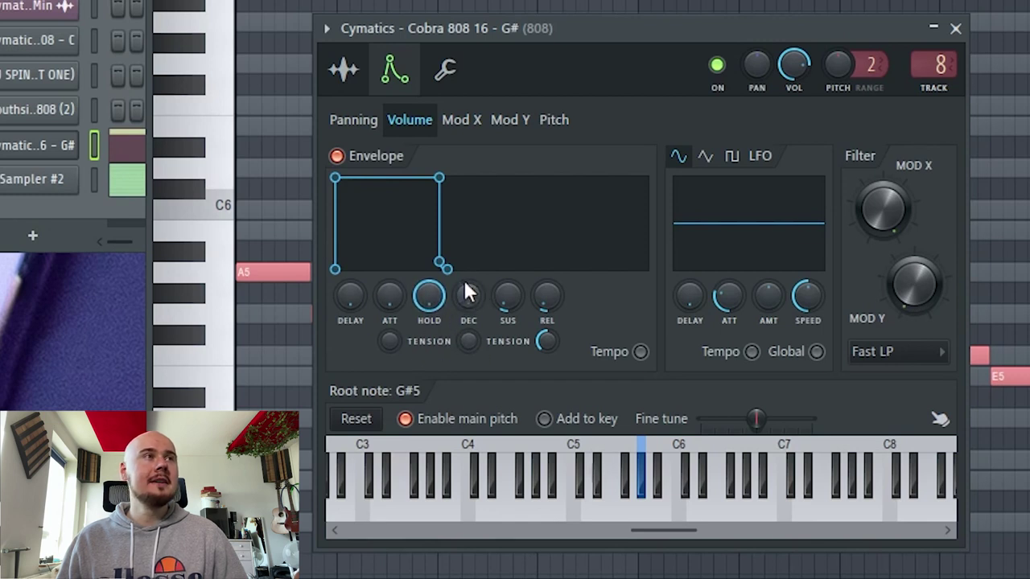
left_click_drag(550, 306, 550, 301)
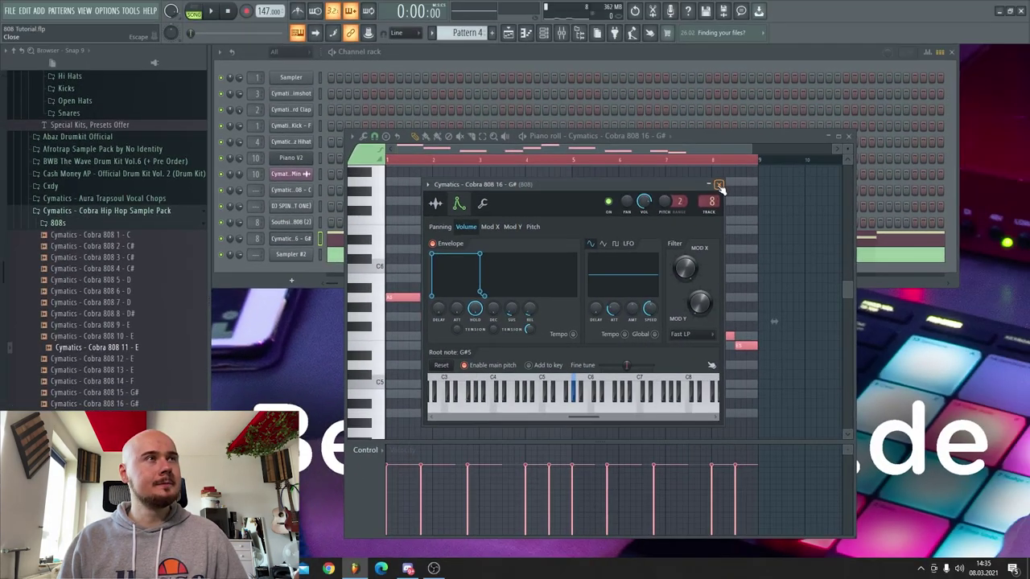
left_click(955, 30)
Step: Deselect the 808 notes, shorten the first A5 note to about two beats, and play the song to check it
scroll(423, 309, "up", 1)
scroll(426, 305, "down", 2)
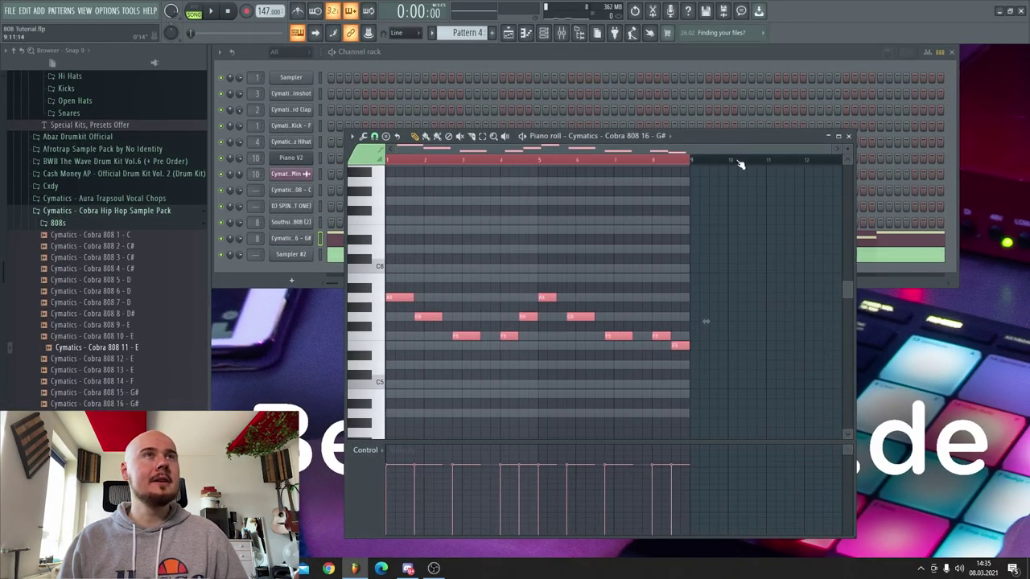
left_click_drag(828, 151, 605, 182)
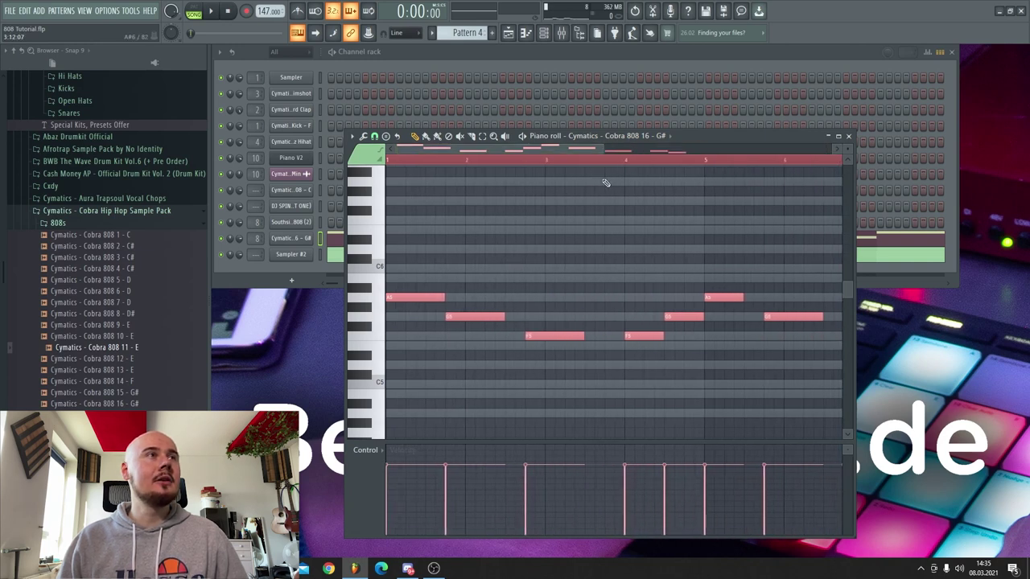
left_click(461, 305)
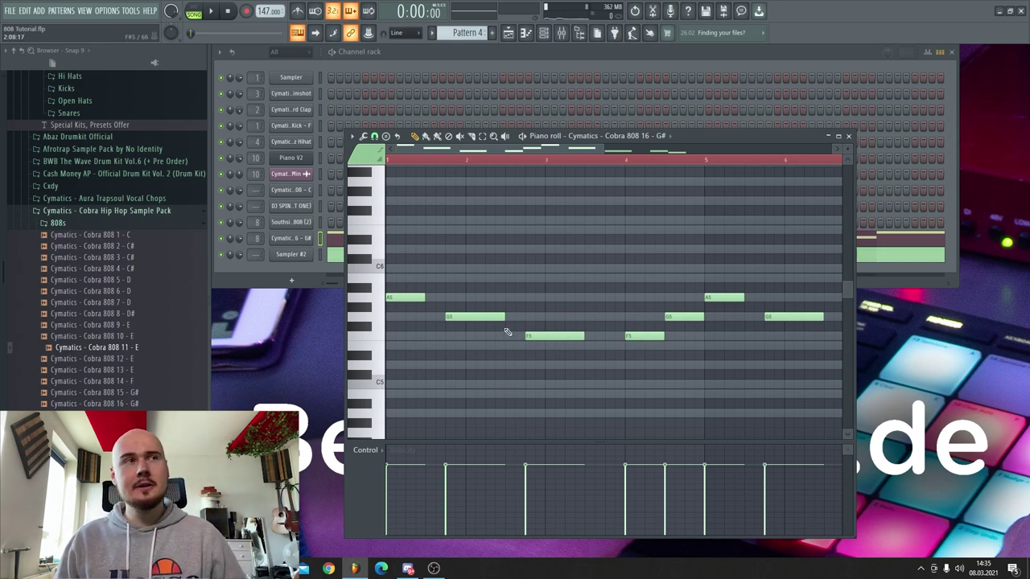
key("space")
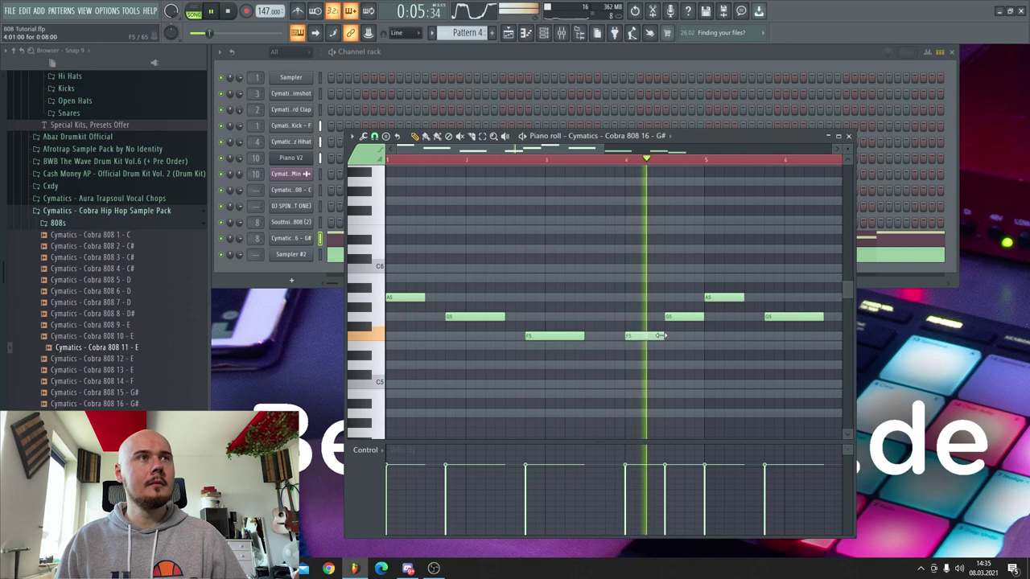
key("space")
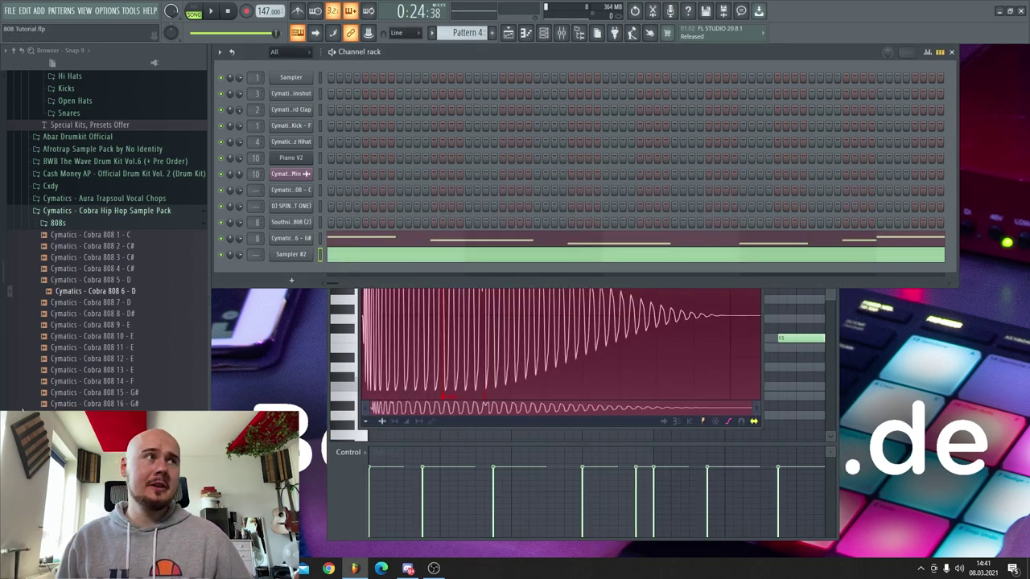
Step: Audition Cymatics - Cobra 808 6 - D, add it as a new channel below Sampler #2, and open its sample in Edison
left_click(118, 295)
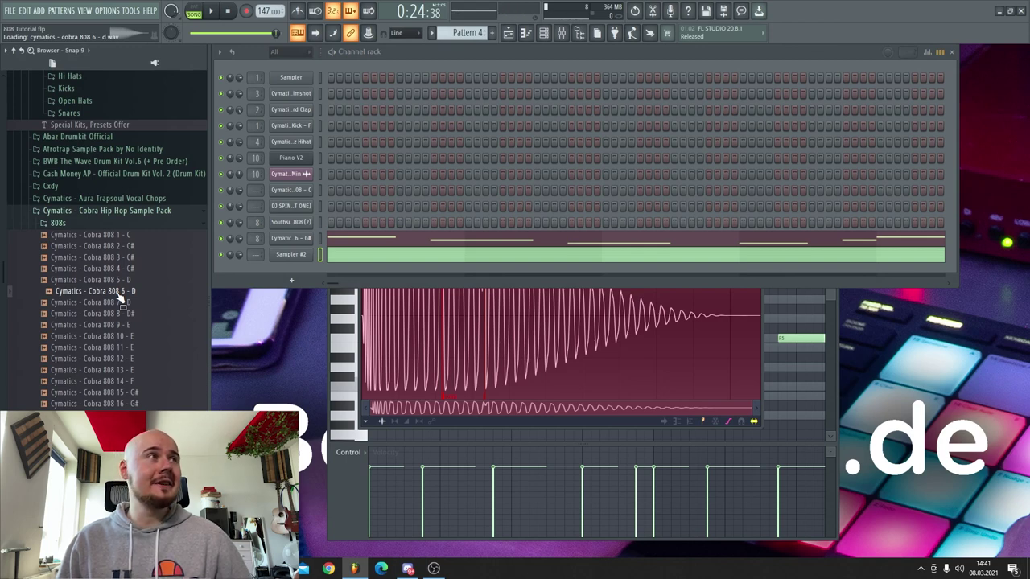
left_click_drag(120, 297, 295, 270)
left_click(299, 273)
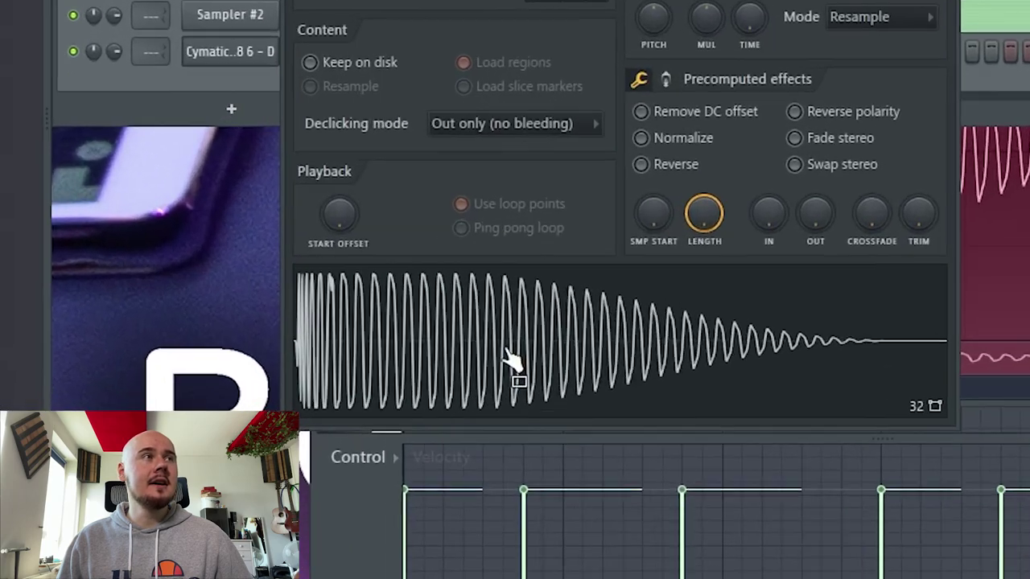
right_click(417, 391)
left_click(737, 387)
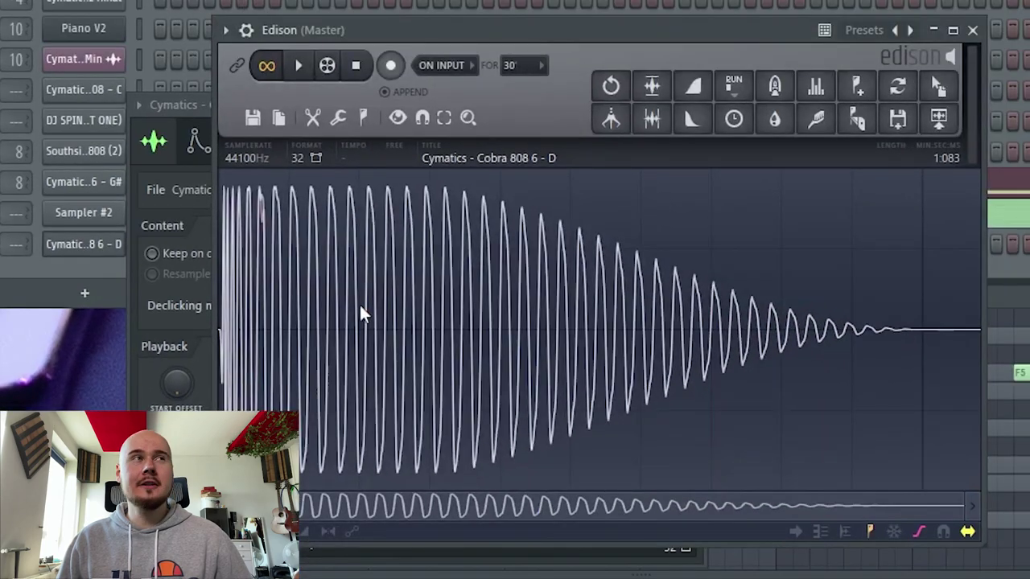
Step: Select two full wave cycles just after the attack of the Cobra 808 6 - D waveform, from 0:119 to 0:174
scroll(359, 302, "up", 6)
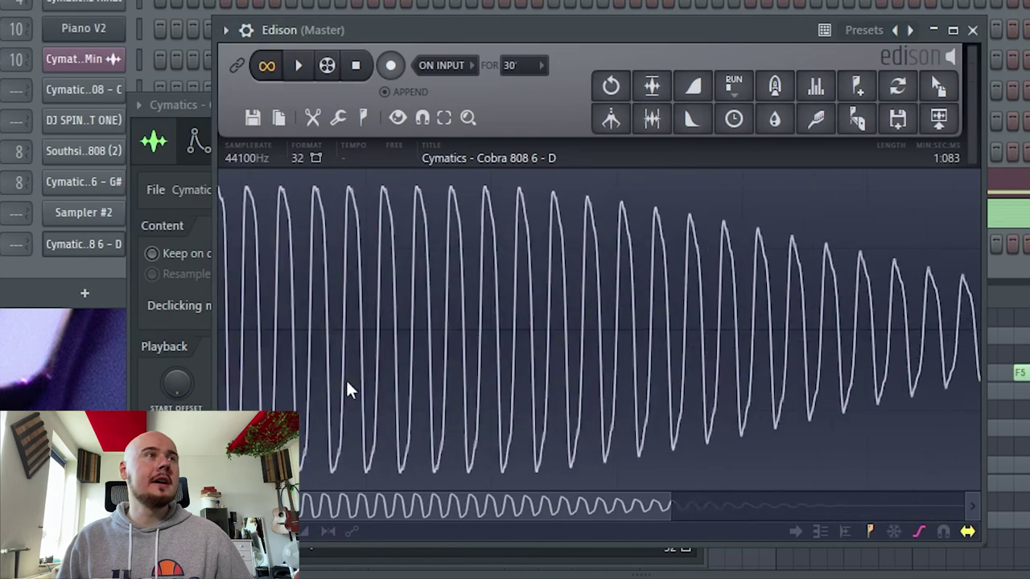
scroll(383, 422, "up", 3)
scroll(386, 424, "down", 4)
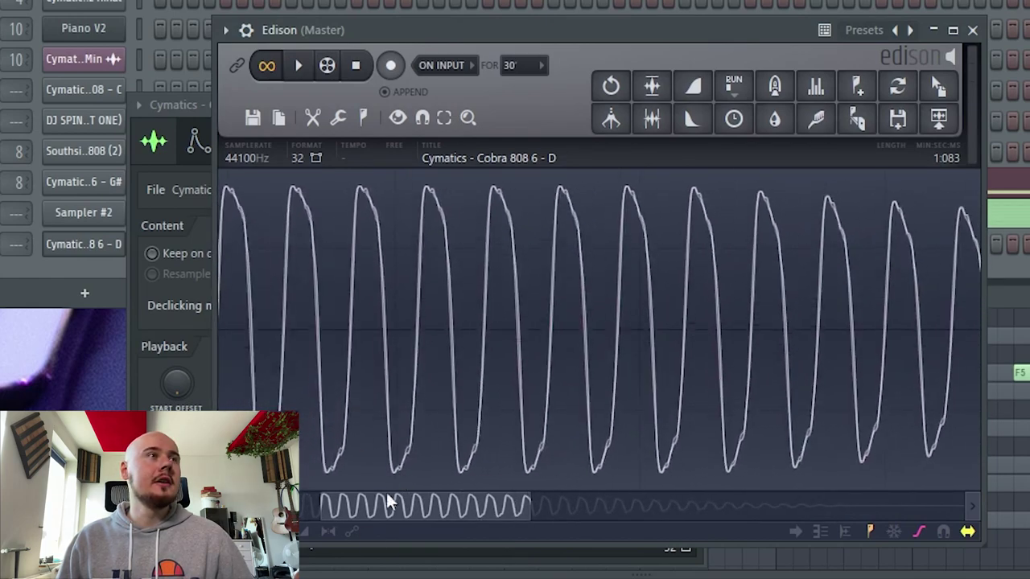
left_click_drag(380, 510, 288, 509)
scroll(621, 387, "down", 5)
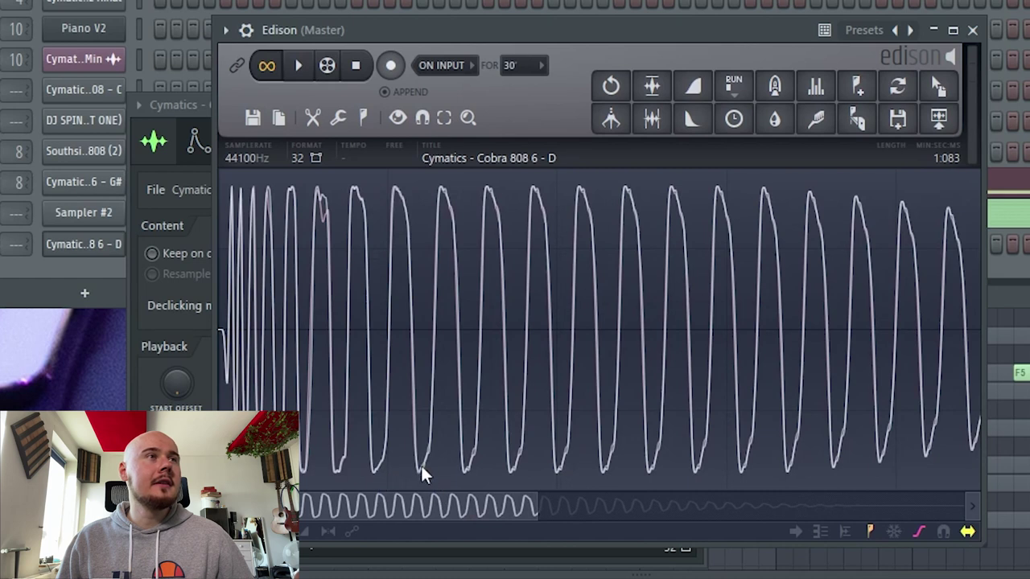
left_click_drag(421, 467, 456, 471)
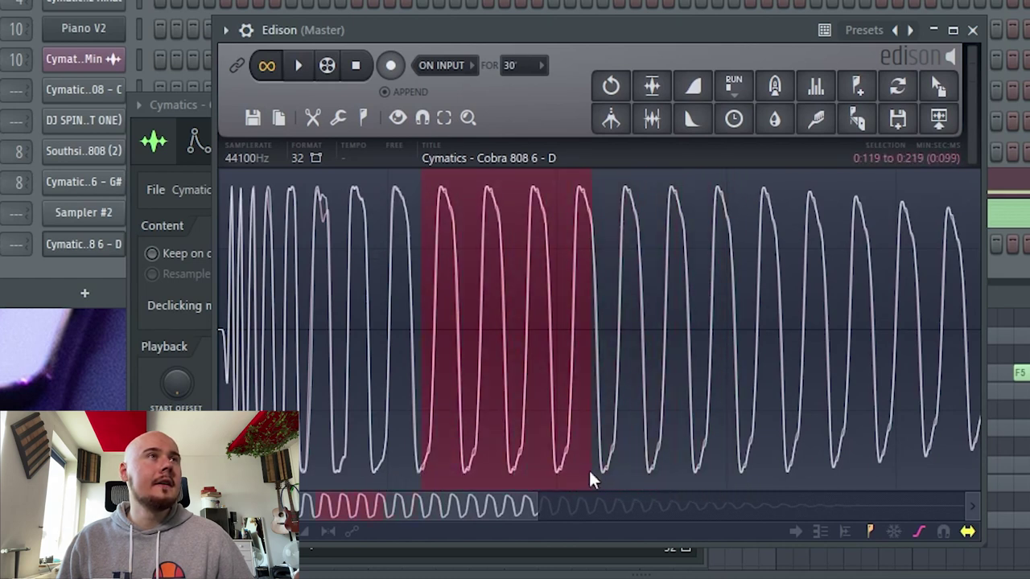
left_click_drag(510, 473, 513, 472)
scroll(513, 472, "up", 5)
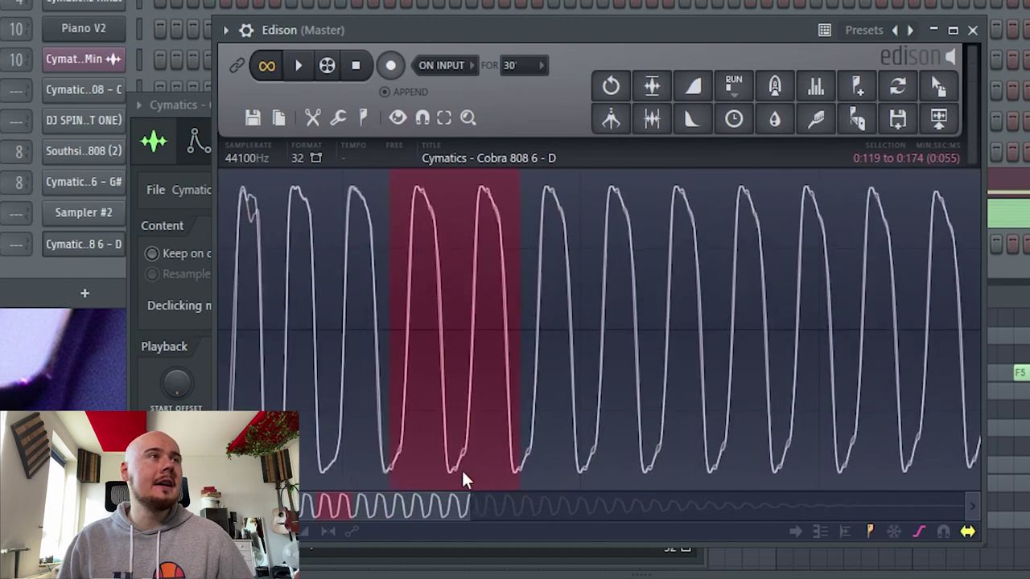
scroll(381, 450, "up", 1)
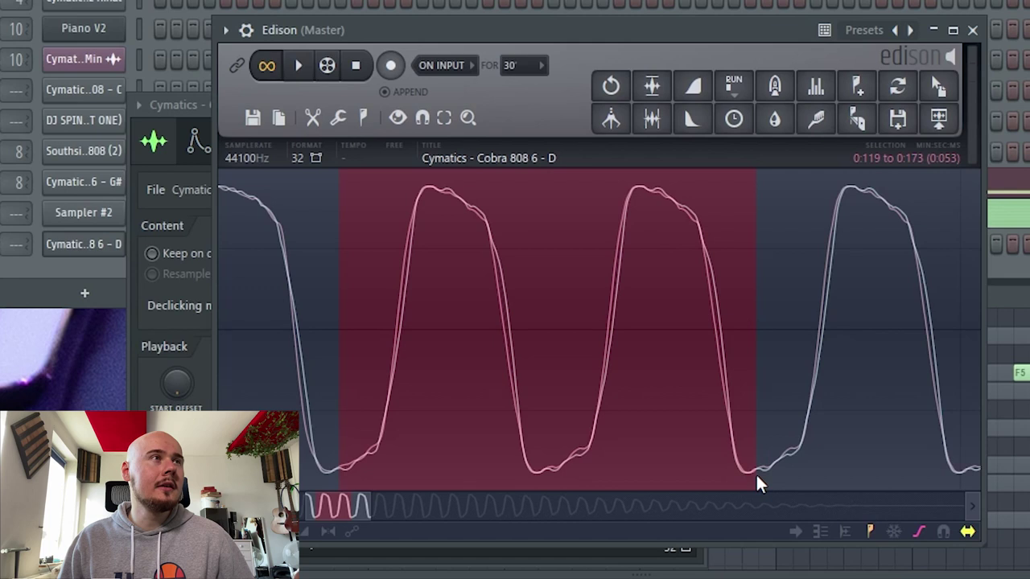
scroll(455, 356, "down", 3)
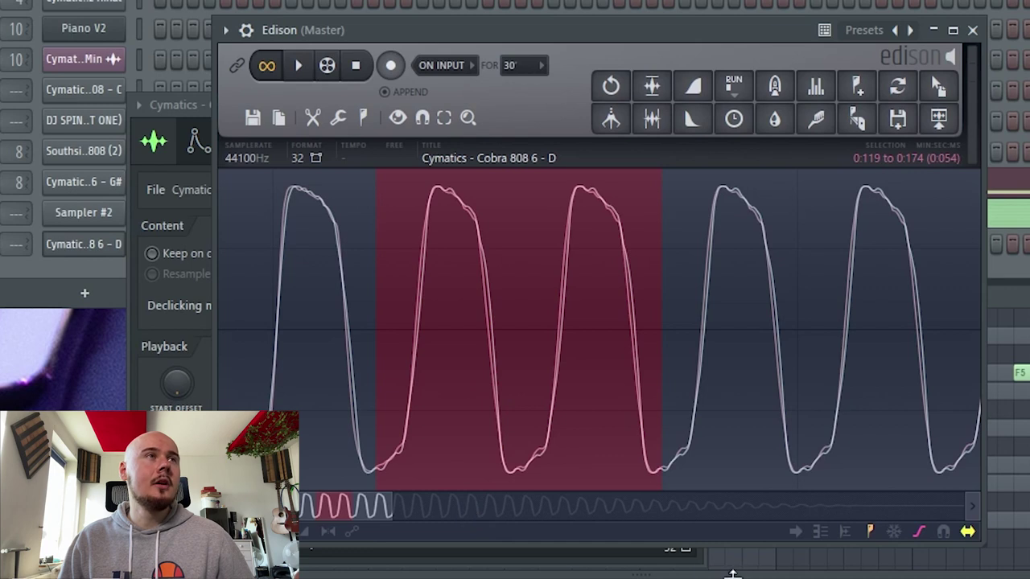
Step: Try to loop the two selected wave cycles with the loop tuner, adjusting blur scale and crossfade length, and undo the result
left_click(899, 87)
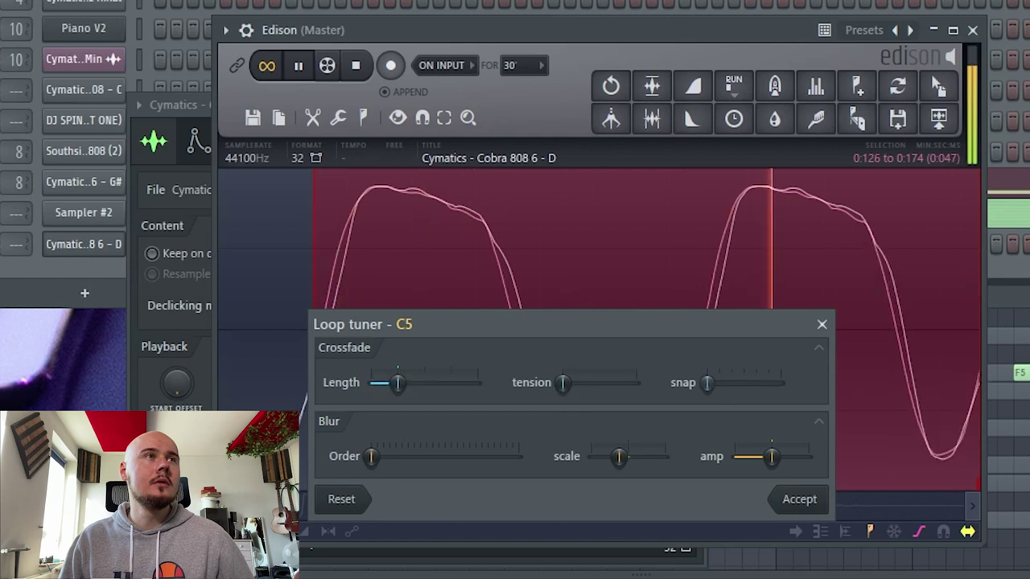
left_click(628, 458)
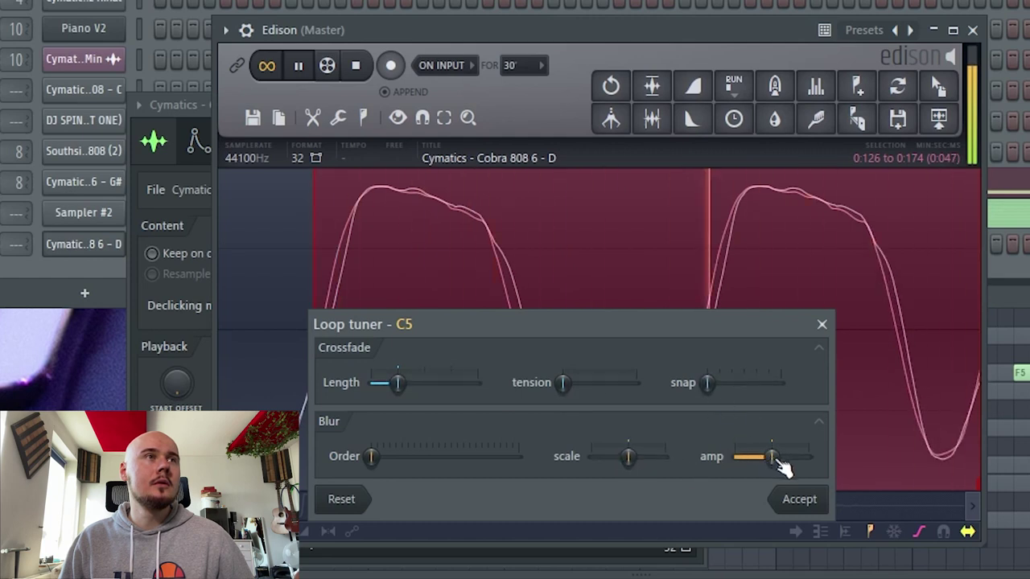
left_click_drag(415, 384, 398, 384)
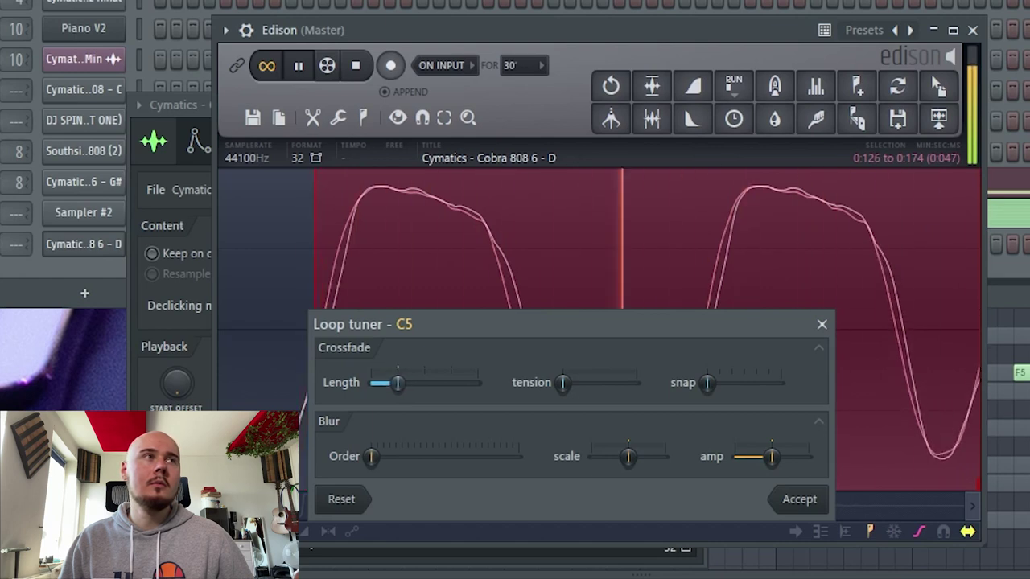
left_click(825, 505)
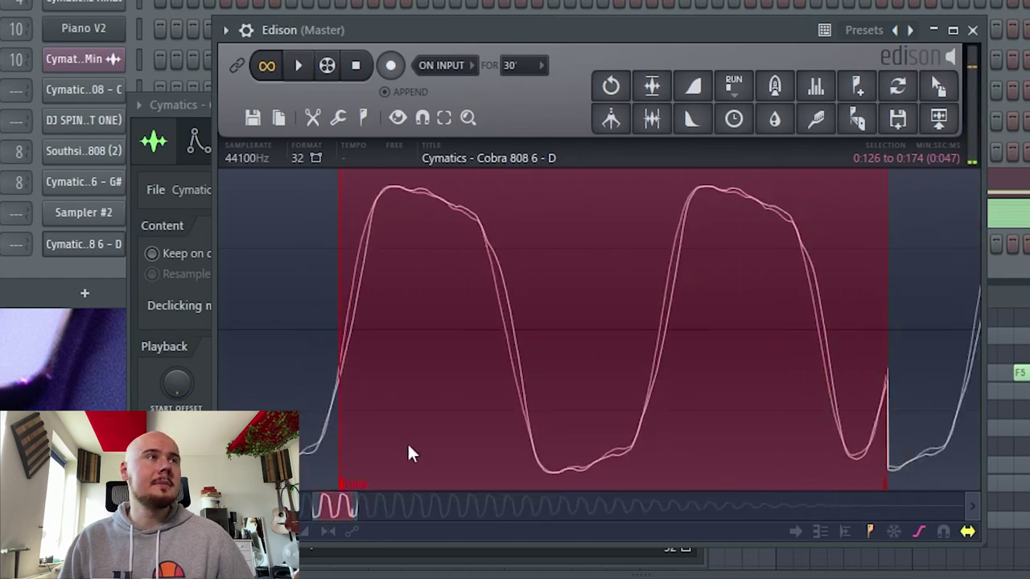
scroll(379, 467, "down", 3)
scroll(509, 470, "up", 1)
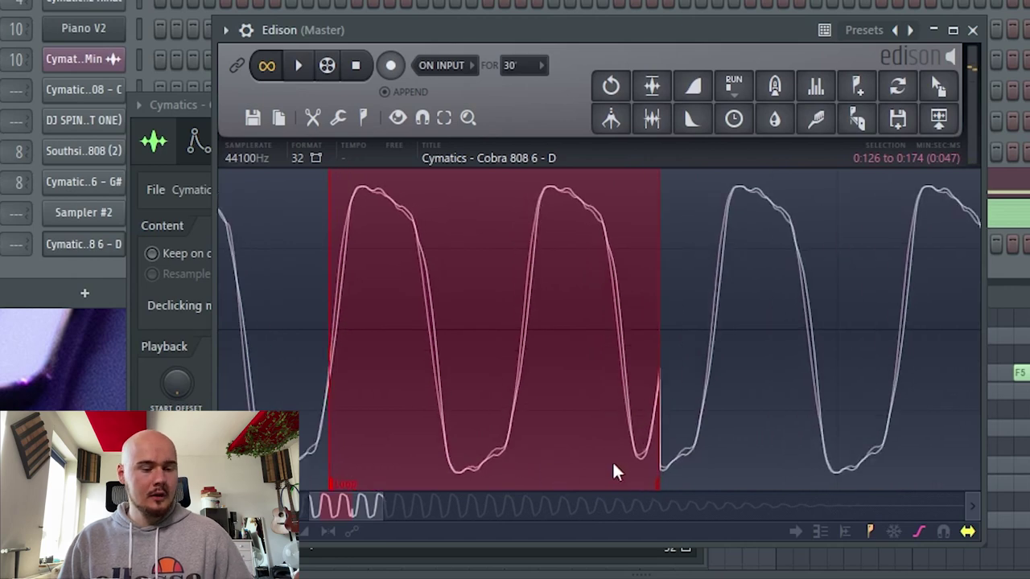
key("ctrl+z")
Step: Extend the selection over more full wave cycles of the Cobra 808 6 - D waveform, from 0:119 to 0:284
scroll(460, 436, "down", 1)
mouse_move(313, 506)
left_mouse_down()
mouse_move(283, 506)
mouse_move(312, 503)
left_mouse_up()
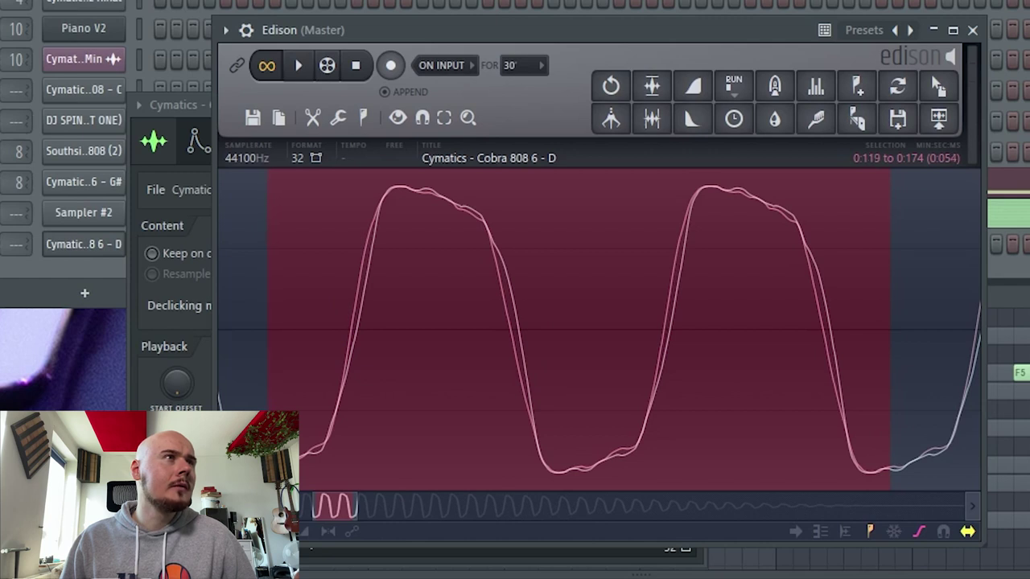
left_click_drag(347, 505, 351, 505)
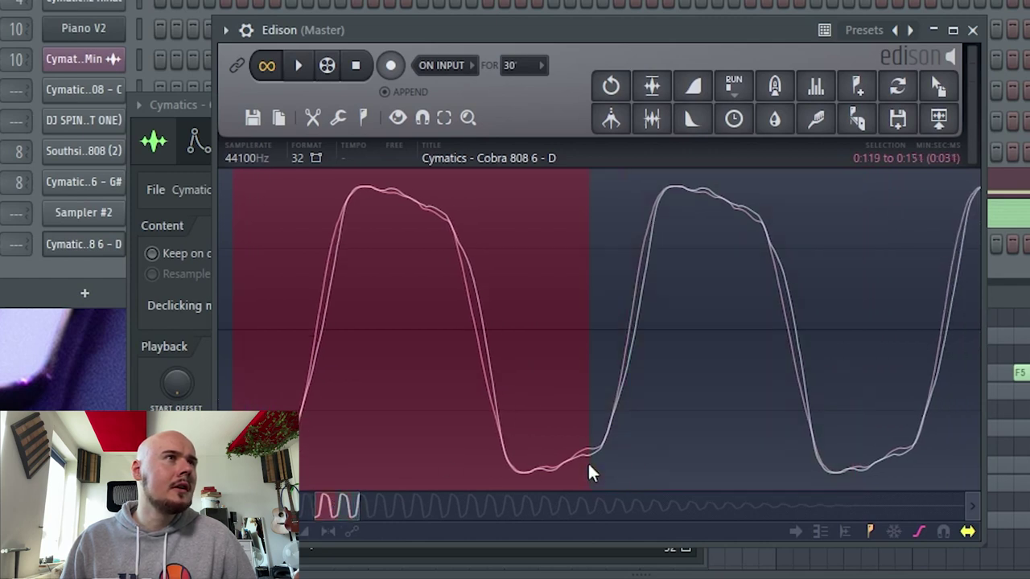
left_click_drag(546, 474, 578, 493)
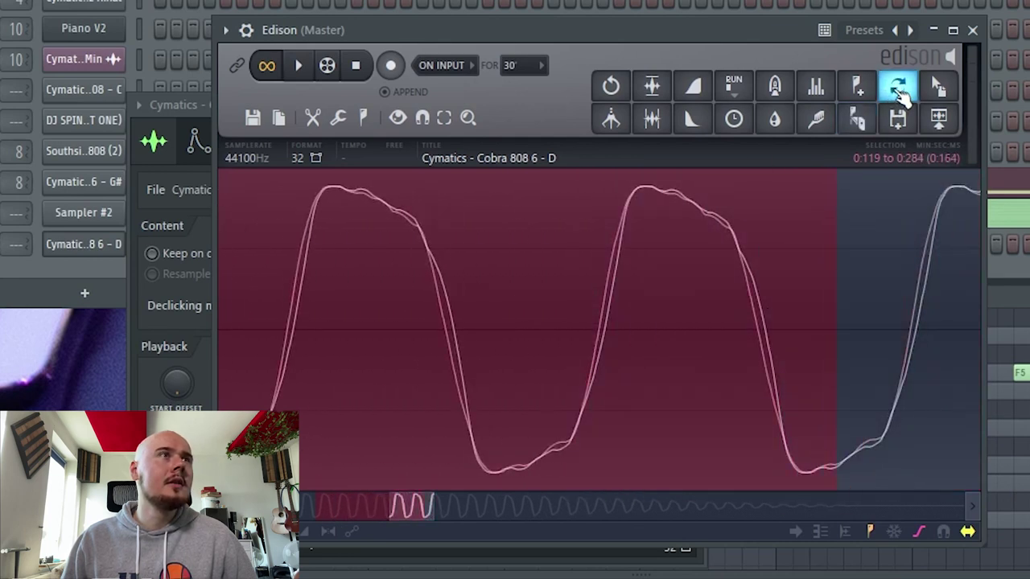
left_click_drag(421, 506, 308, 508)
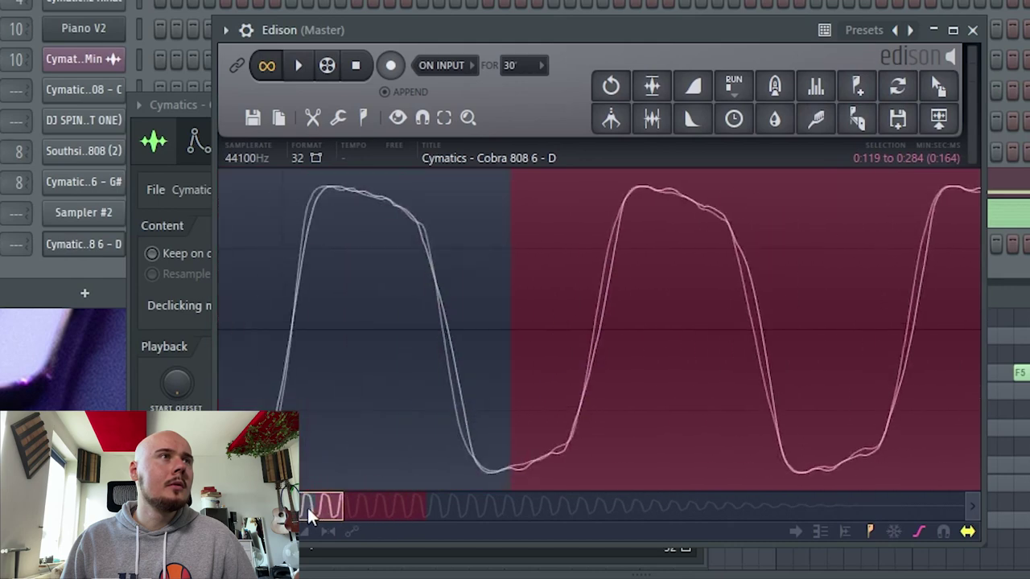
Step: Turn the selected cycles into a tuned loop, shorten its crossfade length, and accept it
left_click(898, 85)
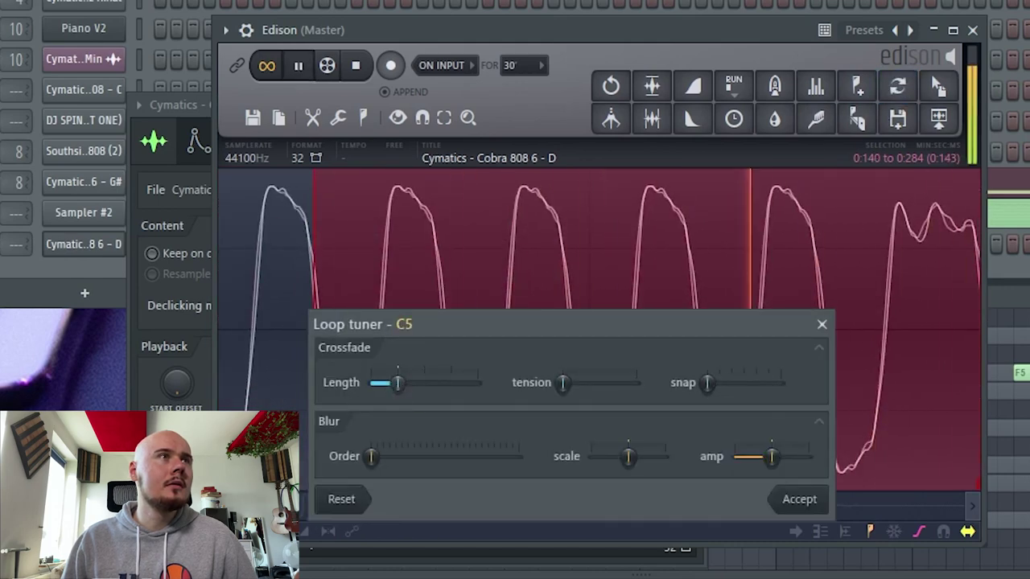
left_click_drag(397, 383, 382, 383)
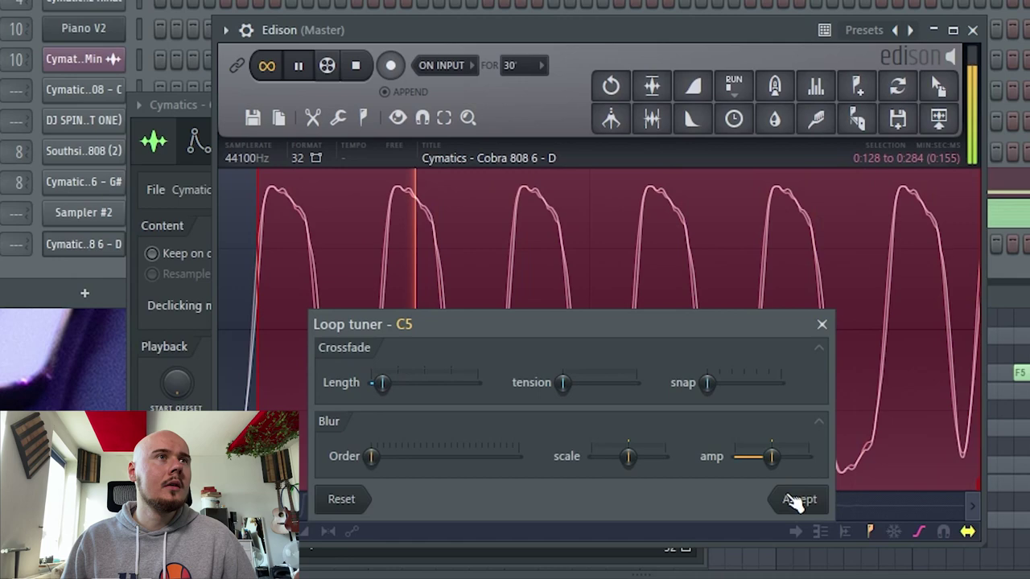
left_click(795, 499)
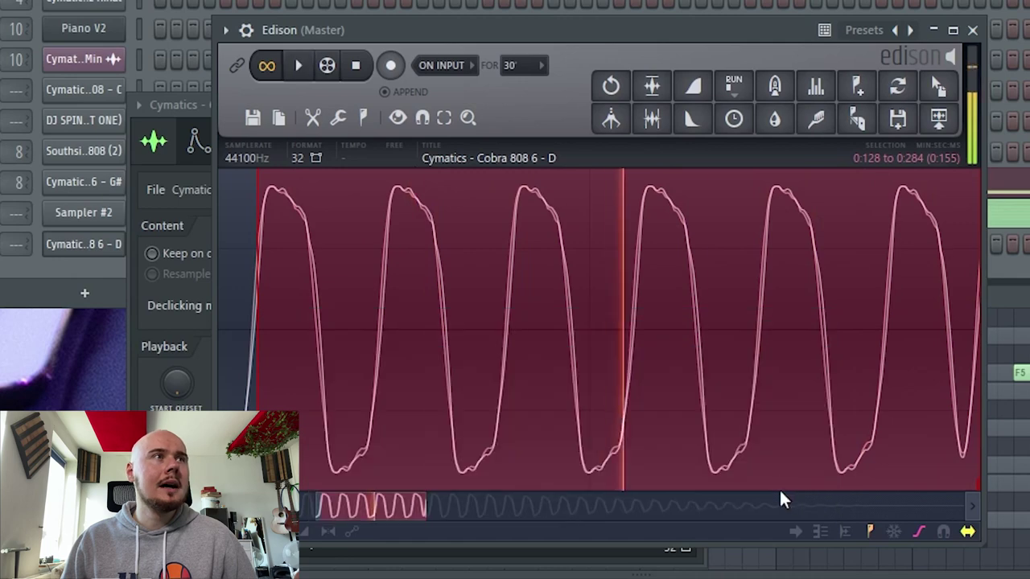
Step: Select the whole waveform from 0:000 to 1:083 and load it into the Cymatics - Cobra 808 6 - D channel
scroll(476, 318, "down", 4)
scroll(365, 465, "down", 3)
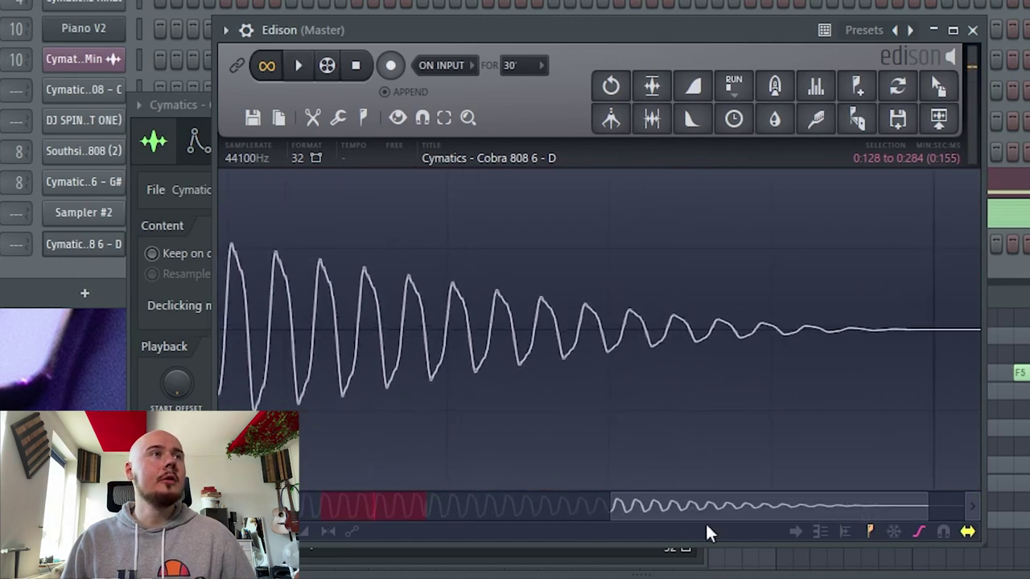
left_click_drag(613, 518, 221, 518)
left_click_drag(313, 458, 221, 458)
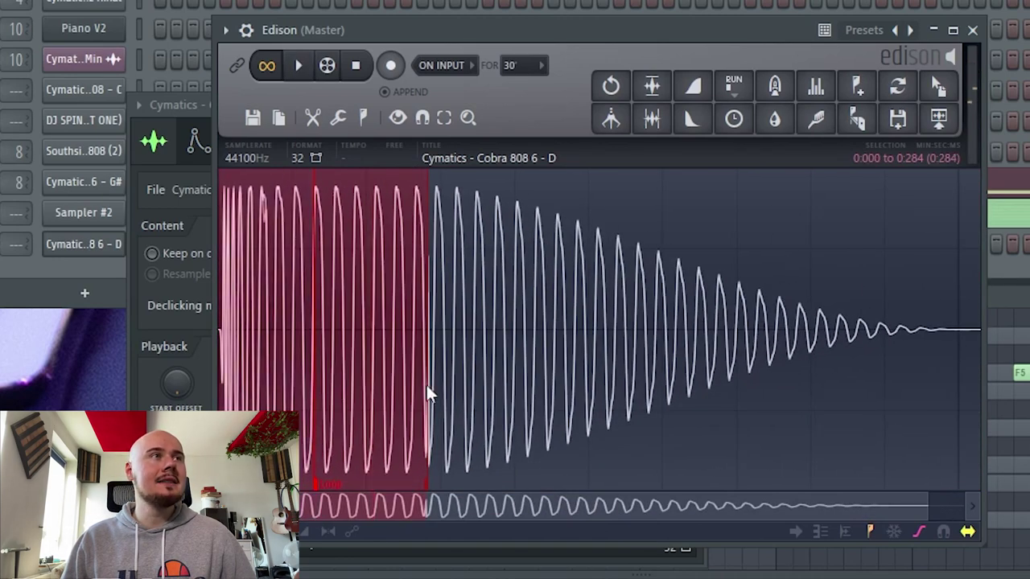
left_click_drag(427, 386, 1028, 387)
left_click_drag(379, 505, 305, 504)
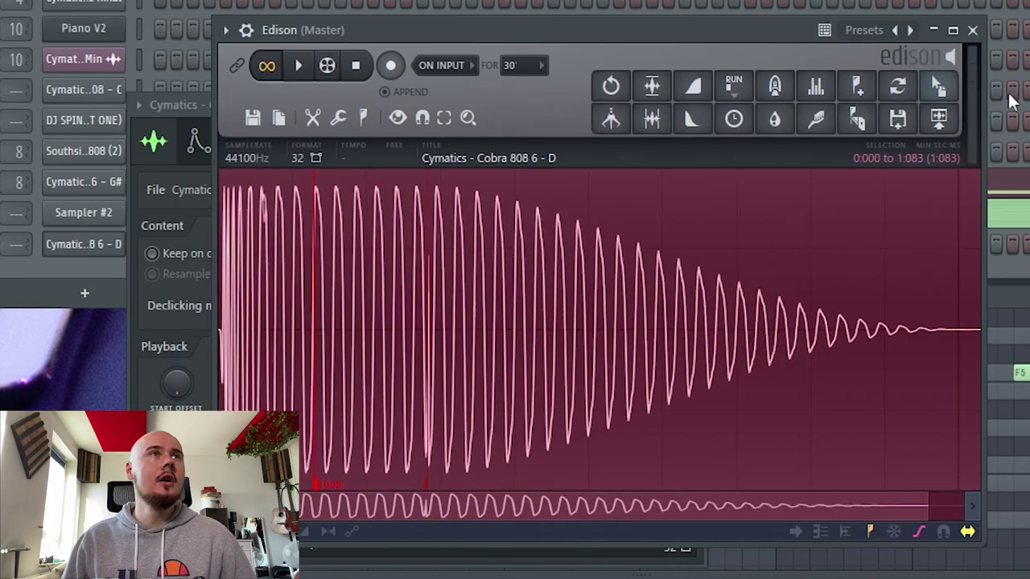
left_click_drag(938, 86, 196, 260)
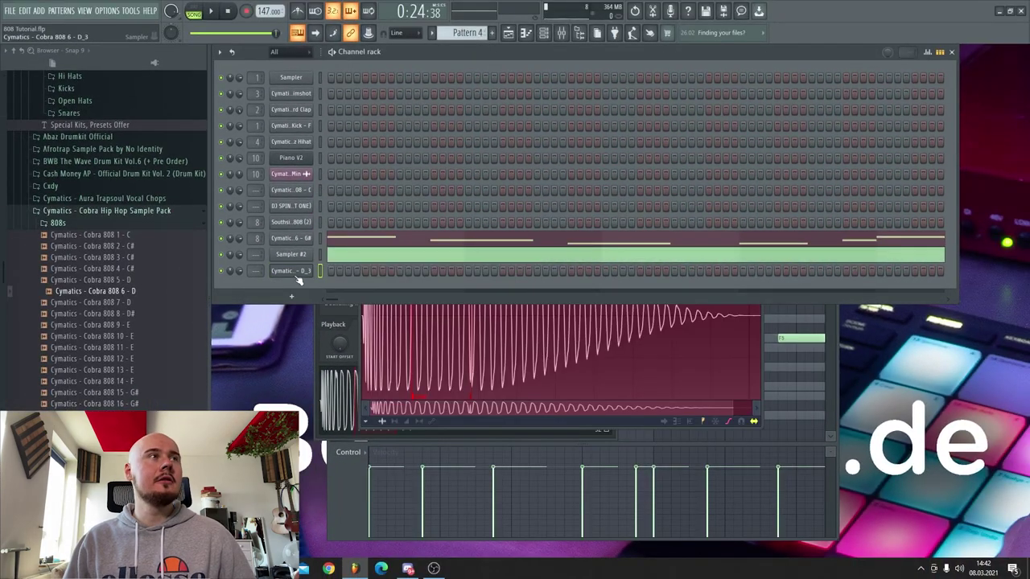
Step: Check the looped 808 channel's loop points and envelope settings, play a test note, and close its settings
left_click(295, 272)
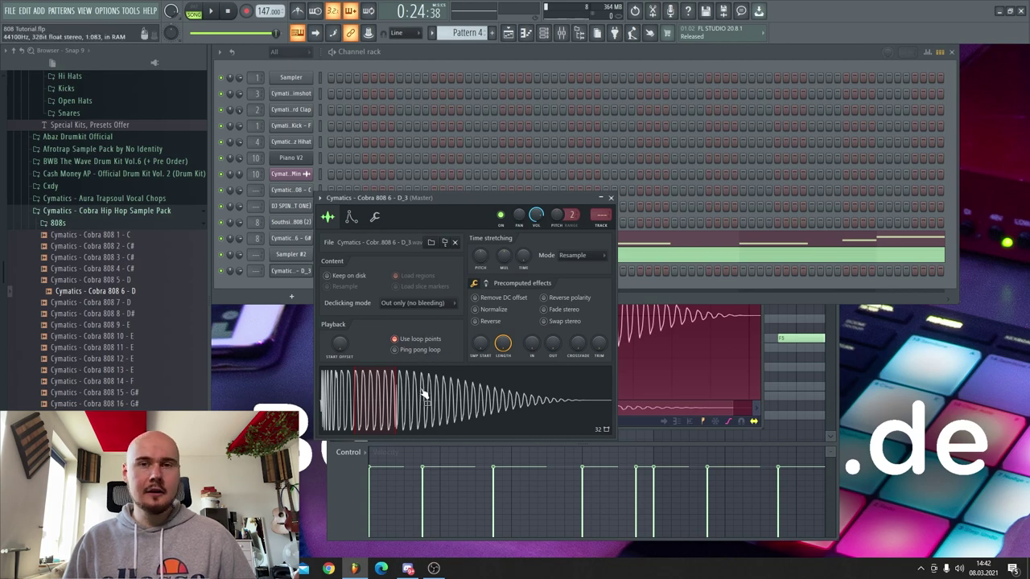
left_click(350, 216)
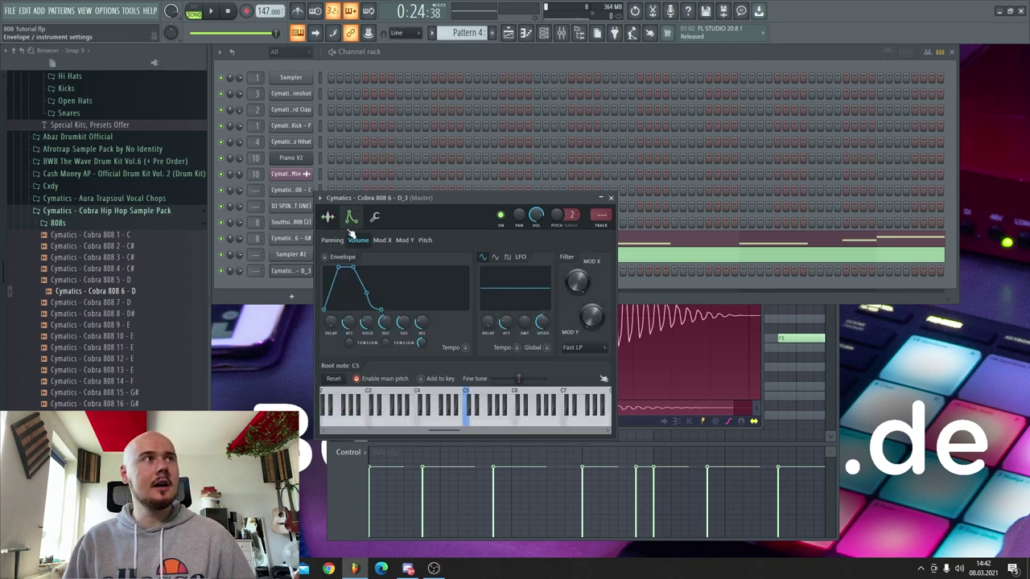
left_click(328, 219)
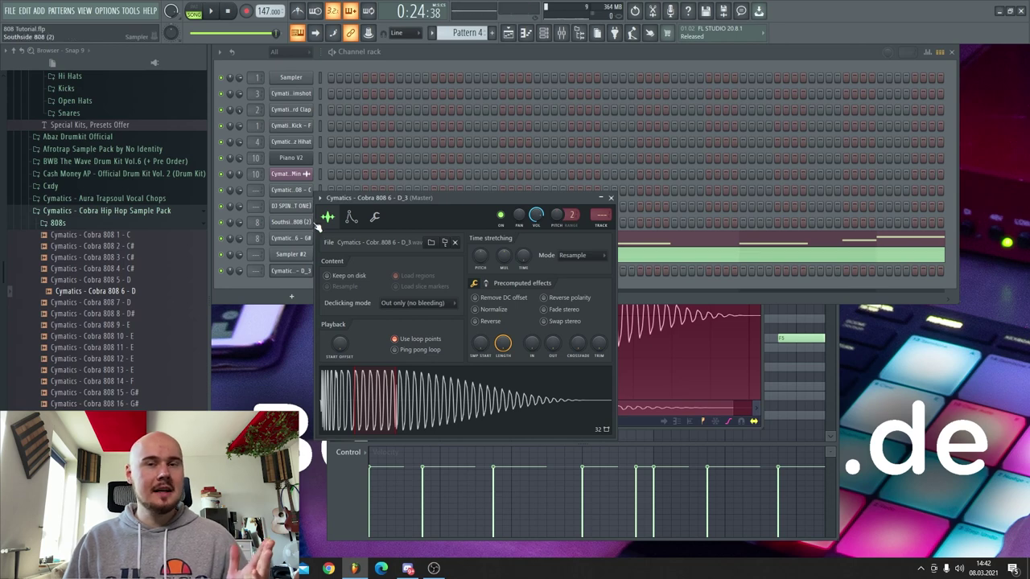
key("b")
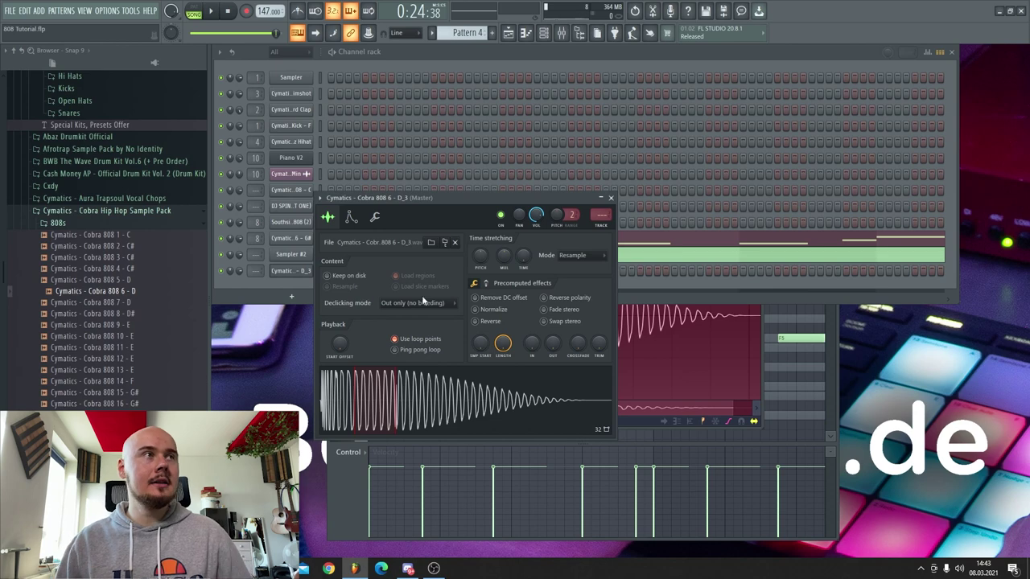
left_click(611, 198)
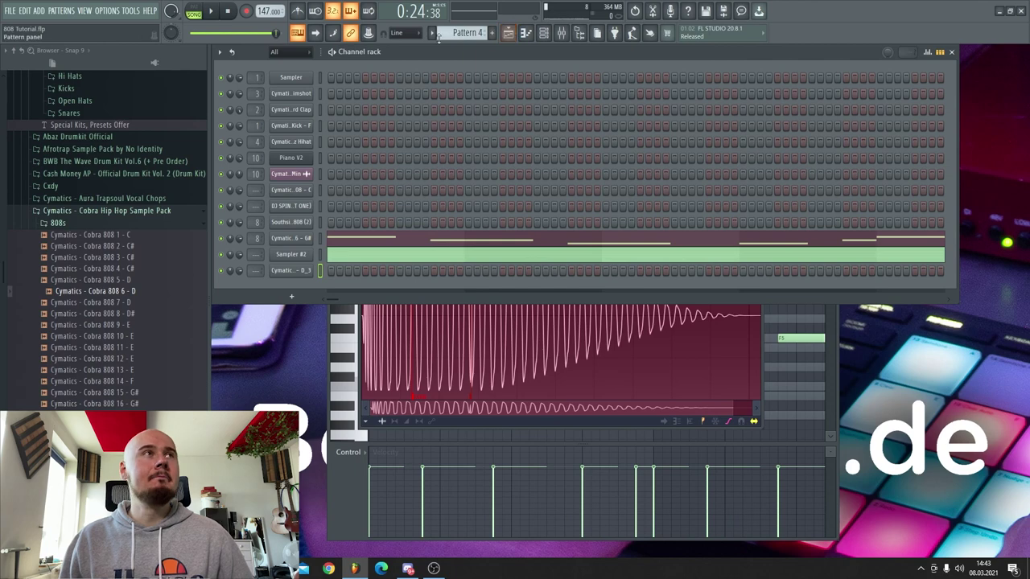
Step: Place Pattern 3 at bar 1 on Track 4 of the playlist and delete both Pattern 4 clips from Track 1
scroll(438, 36, "up", 1)
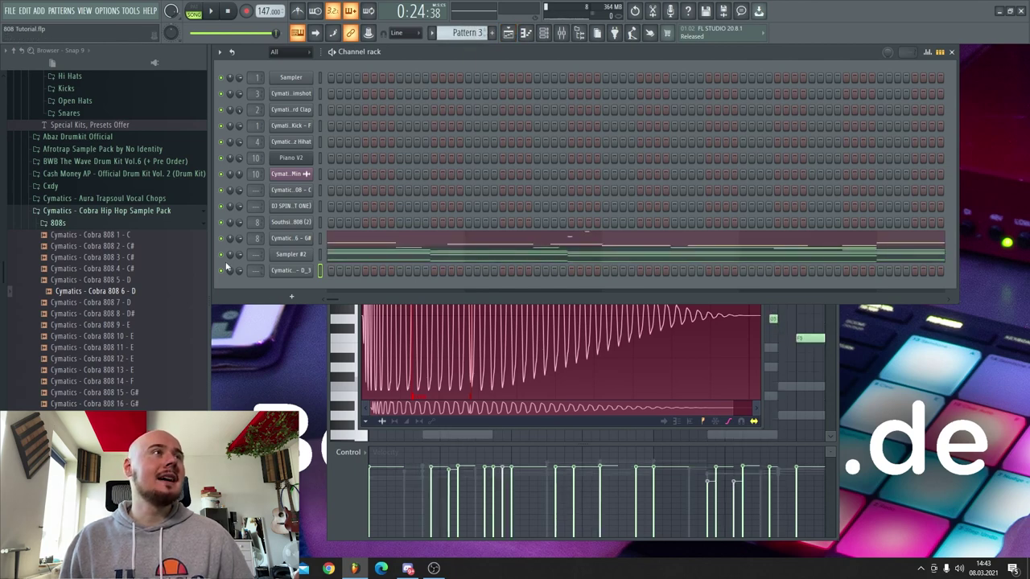
left_click(512, 37)
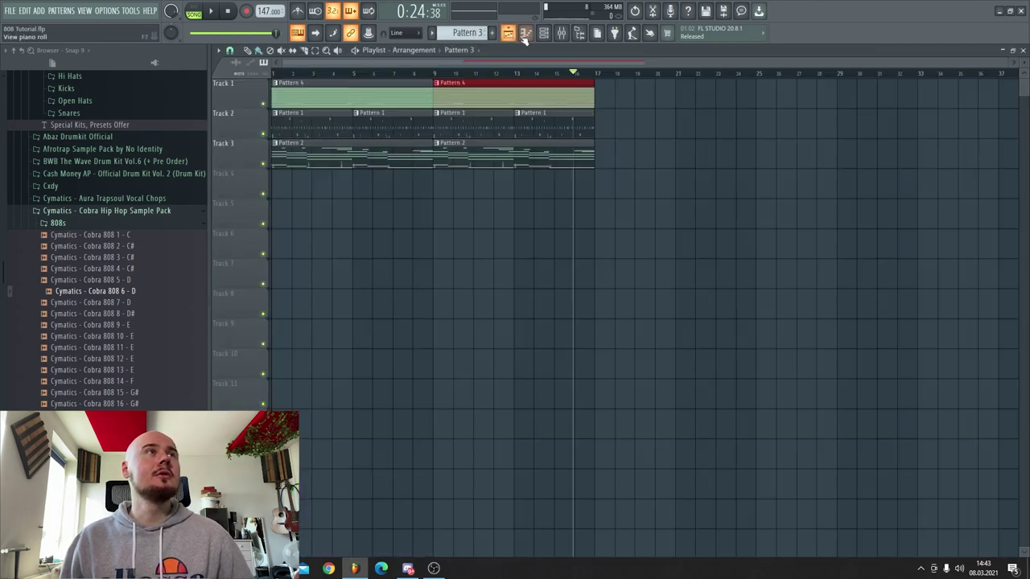
left_click(346, 180)
left_click_drag(346, 180, 276, 177)
right_click(374, 98)
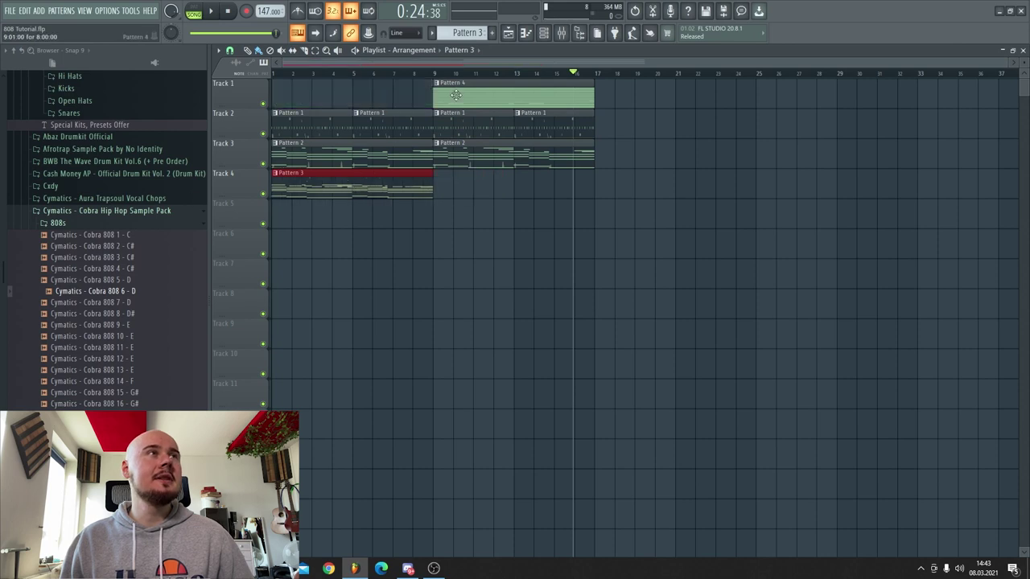
right_click(455, 95)
Step: Return the song position to the start, open the 808 notes of Pattern 3 in the piano roll, and play the opening bars
left_click_drag(300, 73, 273, 74)
scroll(274, 206, "up", 3)
scroll(283, 207, "up", 2)
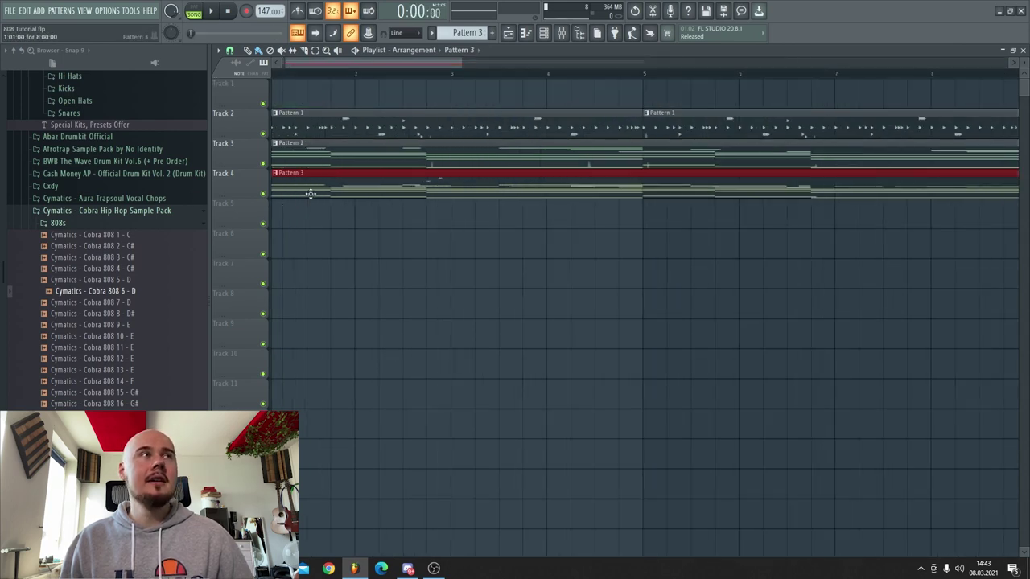
double_click(311, 192)
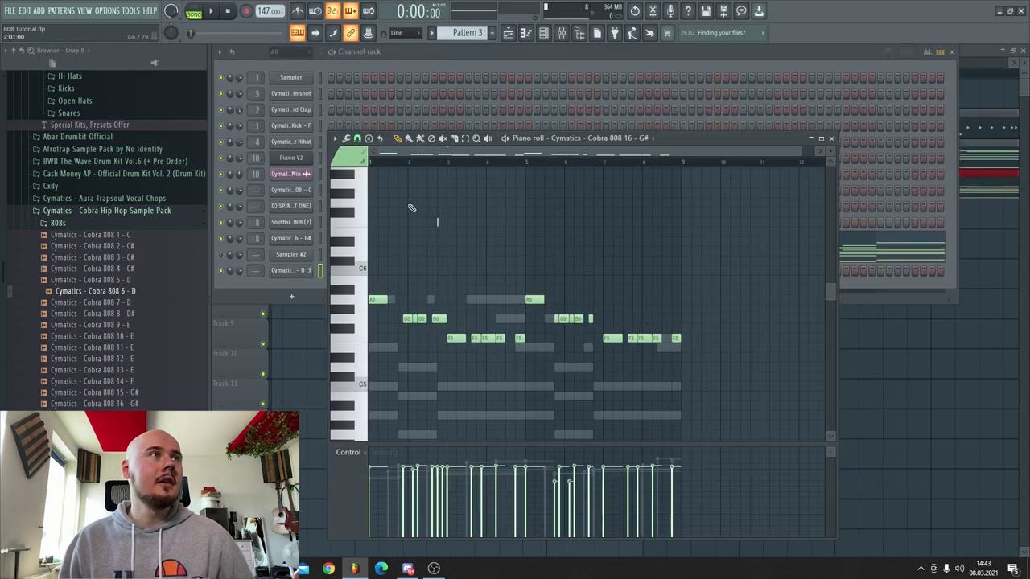
scroll(404, 241, "up", 4)
scroll(450, 253, "up", 3)
scroll(450, 259, "down", 5)
key("space")
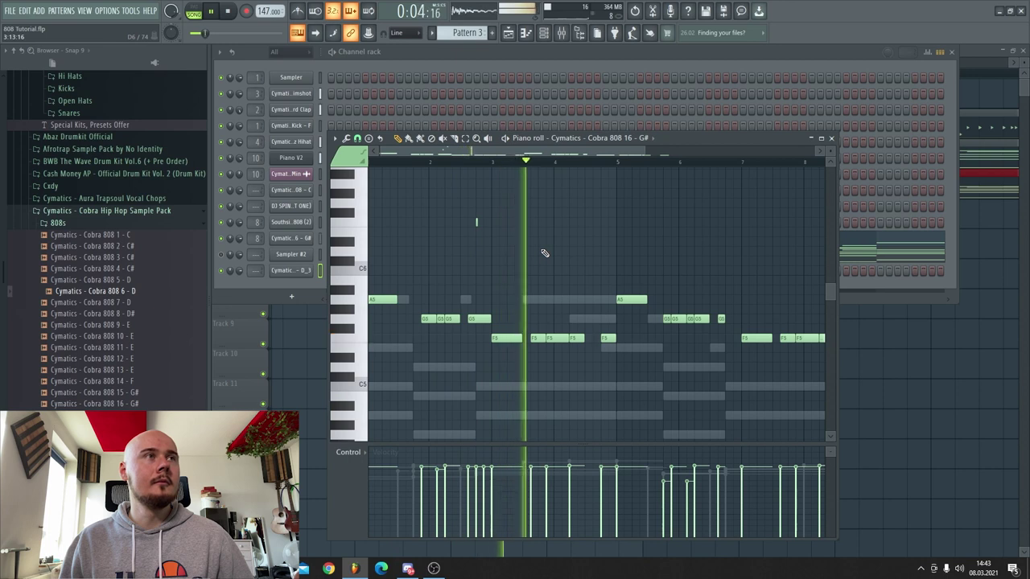
key("space")
Step: Replay the opening bars to hear the two short high notes just before bar 3
scroll(483, 259, "up", 3)
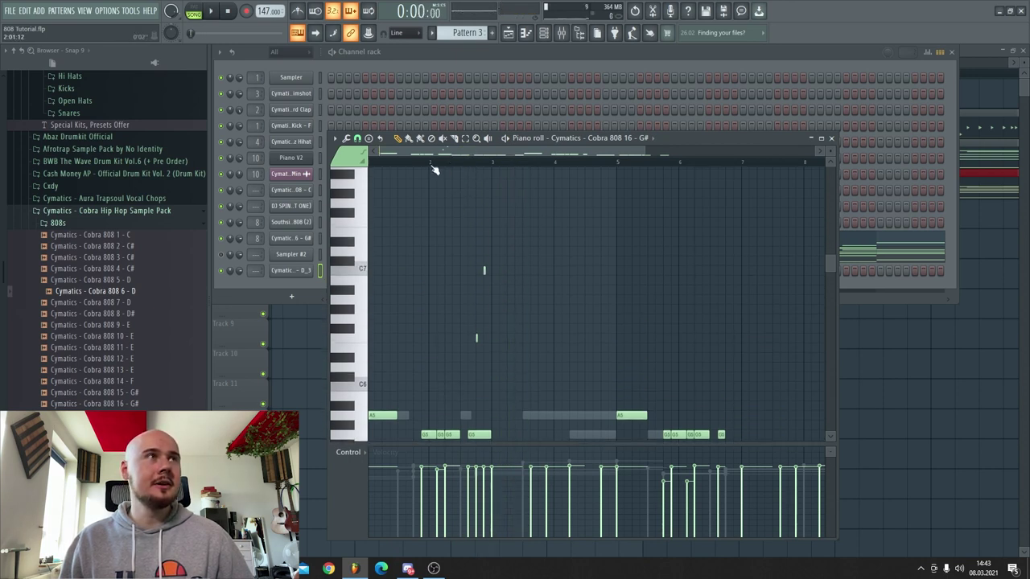
key("space")
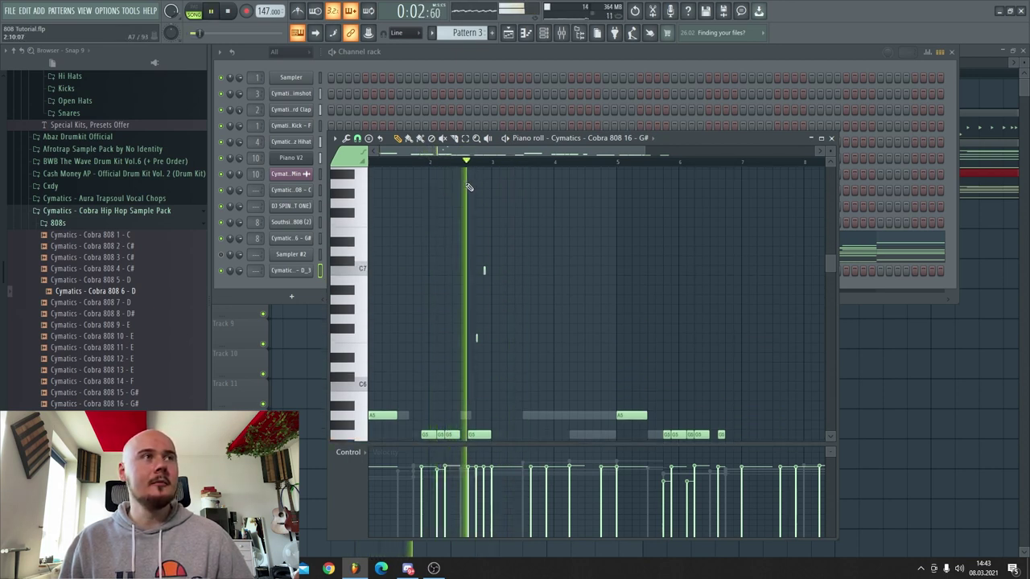
key("space")
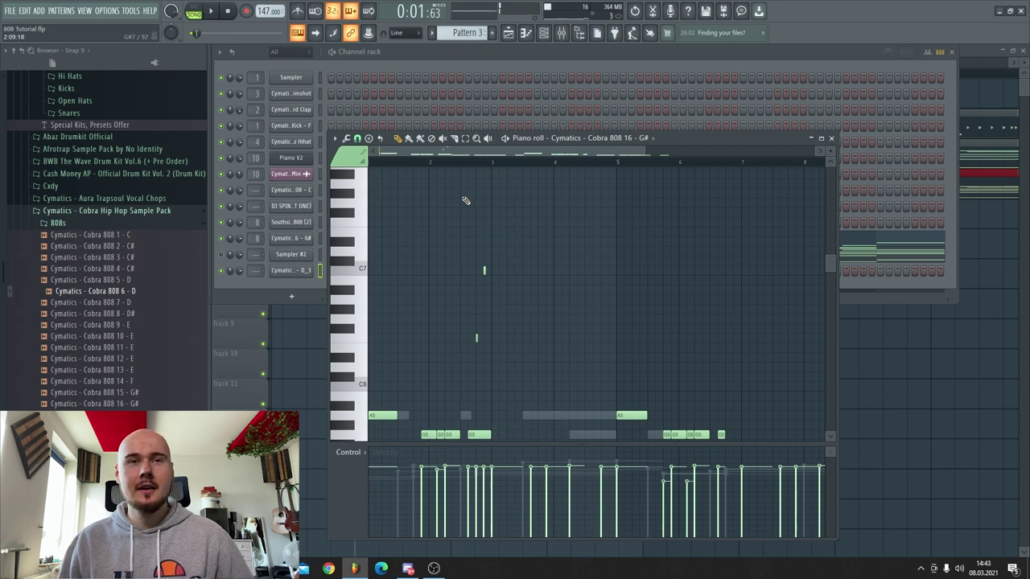
scroll(435, 306, "up", 5)
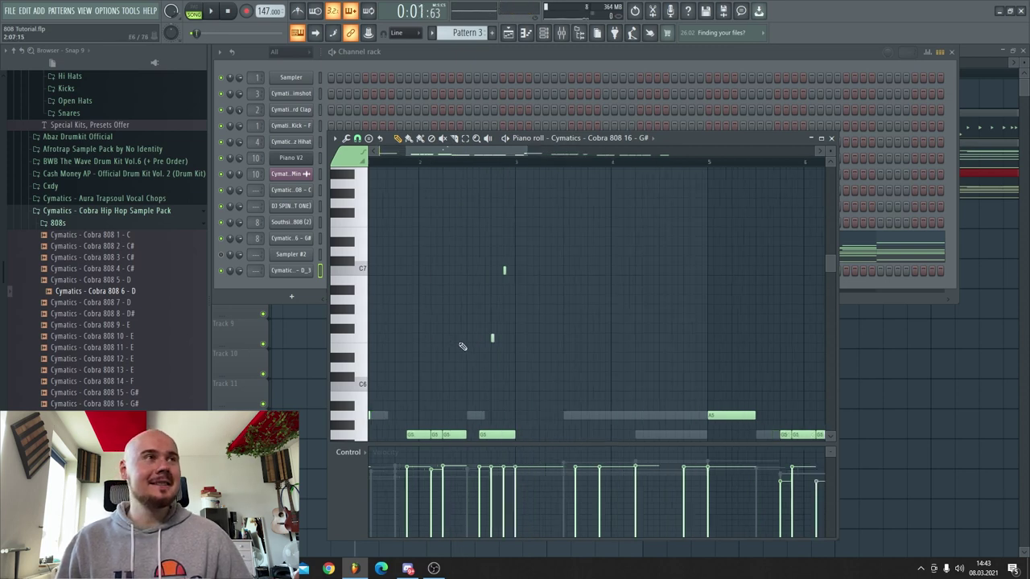
scroll(697, 362, "down", 4)
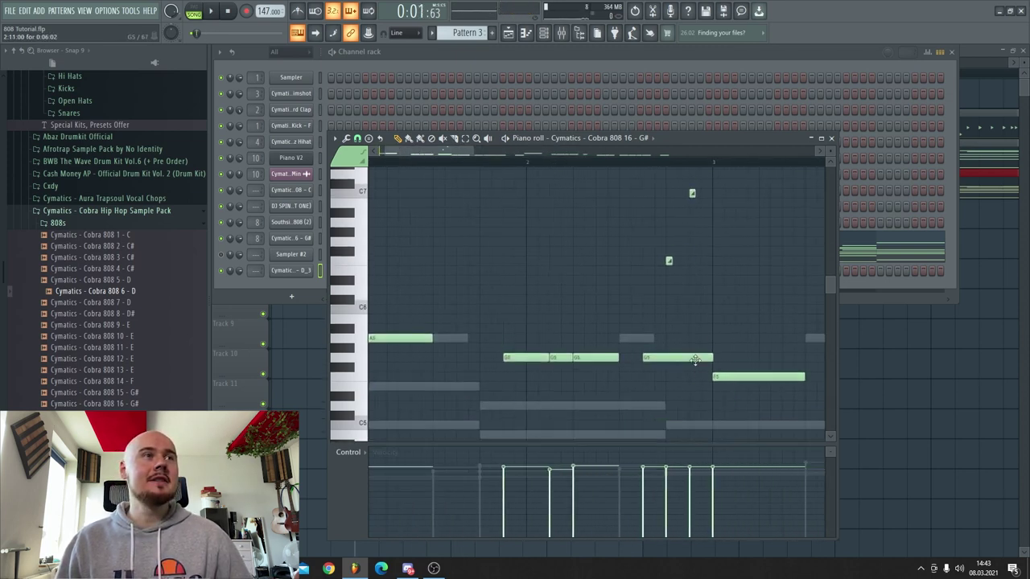
scroll(698, 367, "up", 2)
left_click(634, 330)
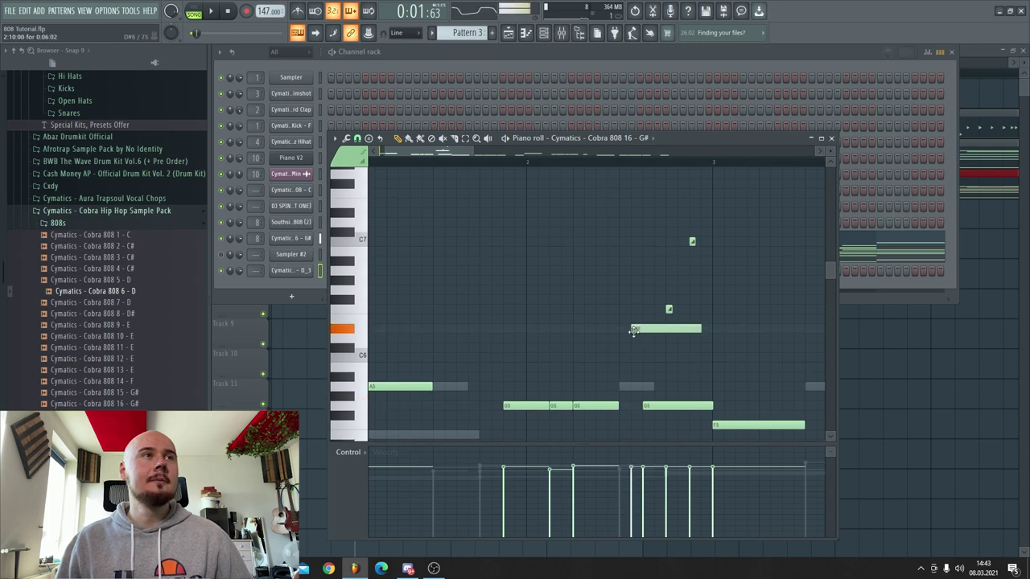
right_click(658, 332)
left_click_drag(668, 292, 661, 292)
right_click(676, 292)
left_click(696, 309)
right_click(710, 308)
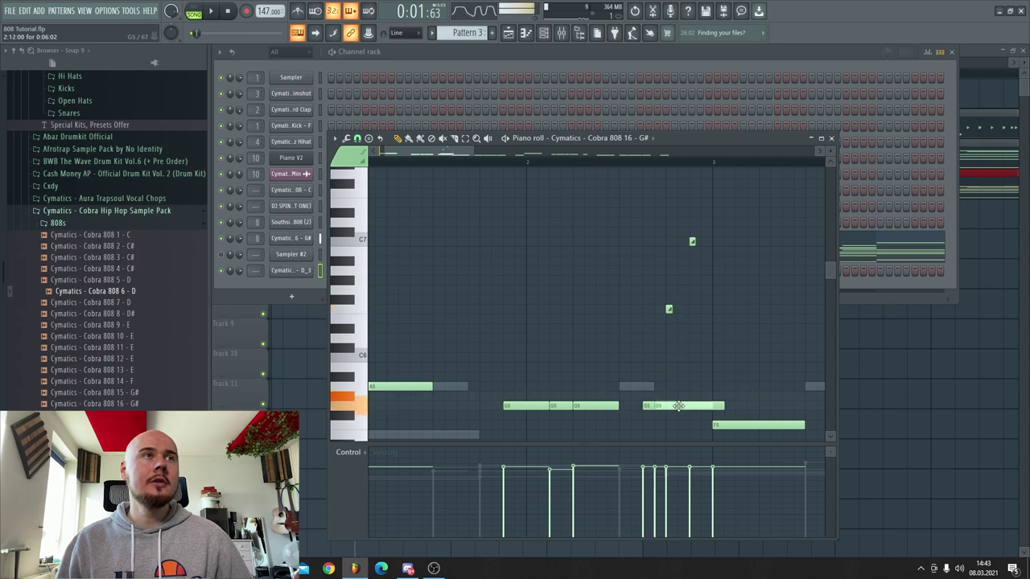
left_click(667, 371)
right_click(666, 370)
Step: Place a C#6 note at 2:13:00 below the F6 slide note, shorten it to 0:01:02, and audition it
left_click(669, 349)
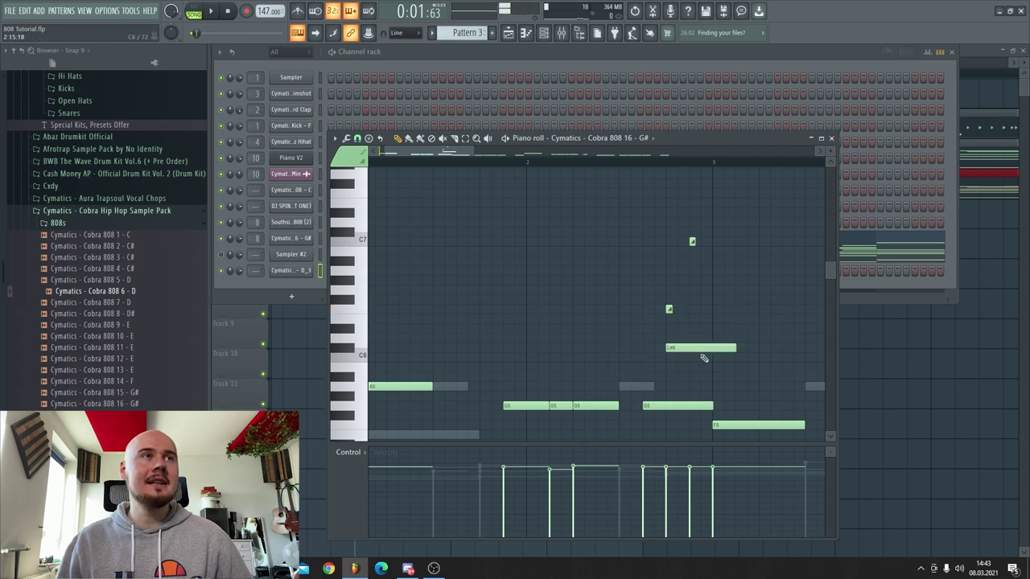
left_click_drag(739, 347, 677, 348)
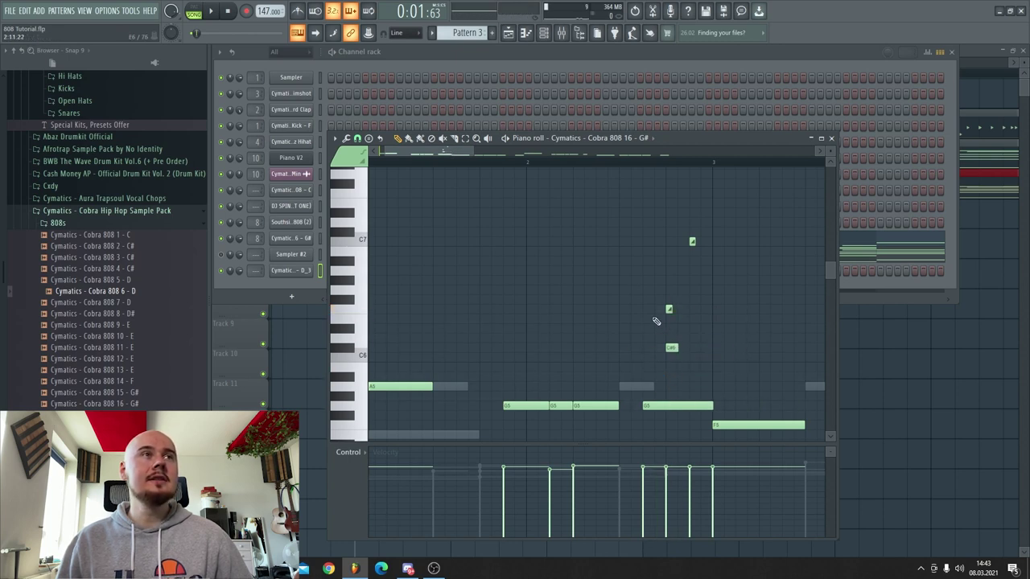
scroll(656, 321, "up", 5)
left_click_drag(442, 152, 448, 149)
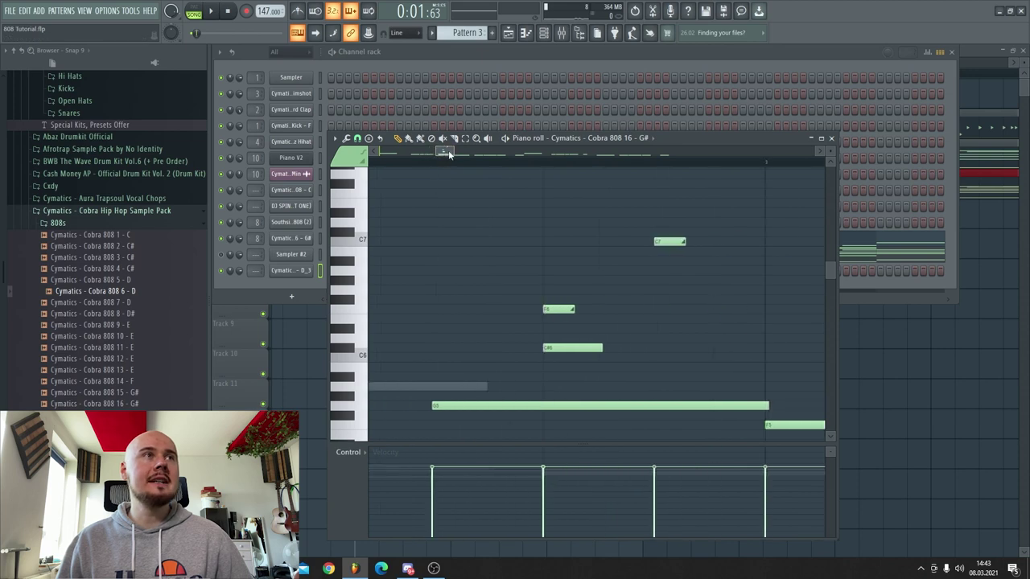
double_click(567, 346)
left_click(567, 346)
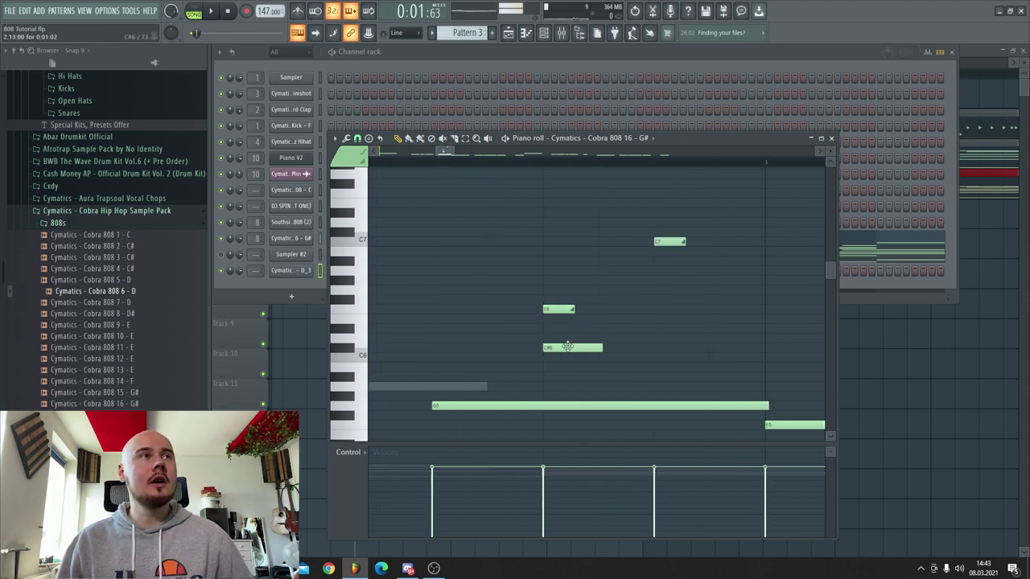
left_click(567, 347)
left_click(567, 346)
left_click(567, 347)
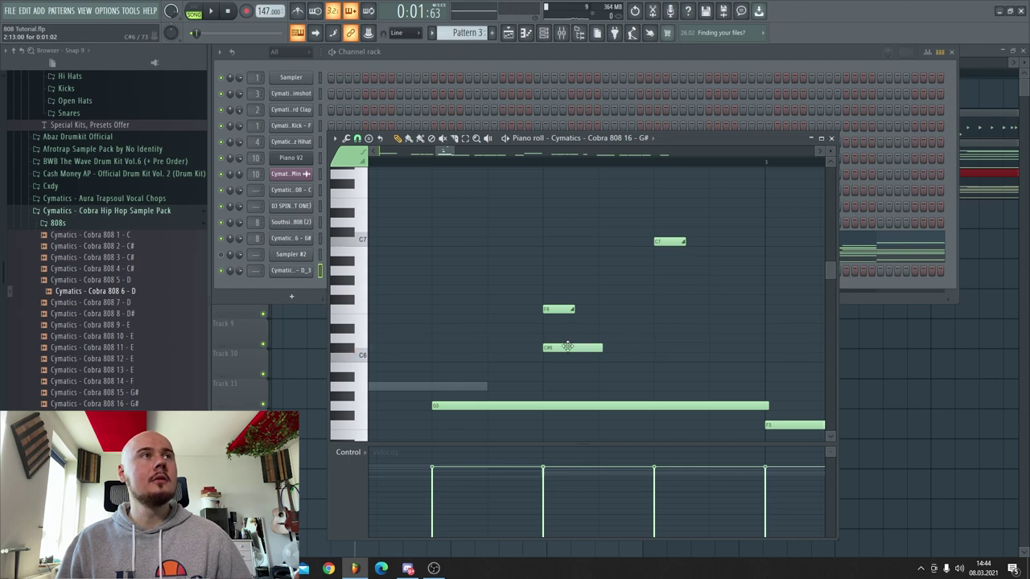
Step: Add an E6 note at 2:13:00 and turn it into a slide note in its note properties
left_click(592, 141)
left_click(719, 135)
left_click_drag(719, 135, 694, 92)
double_click(538, 272)
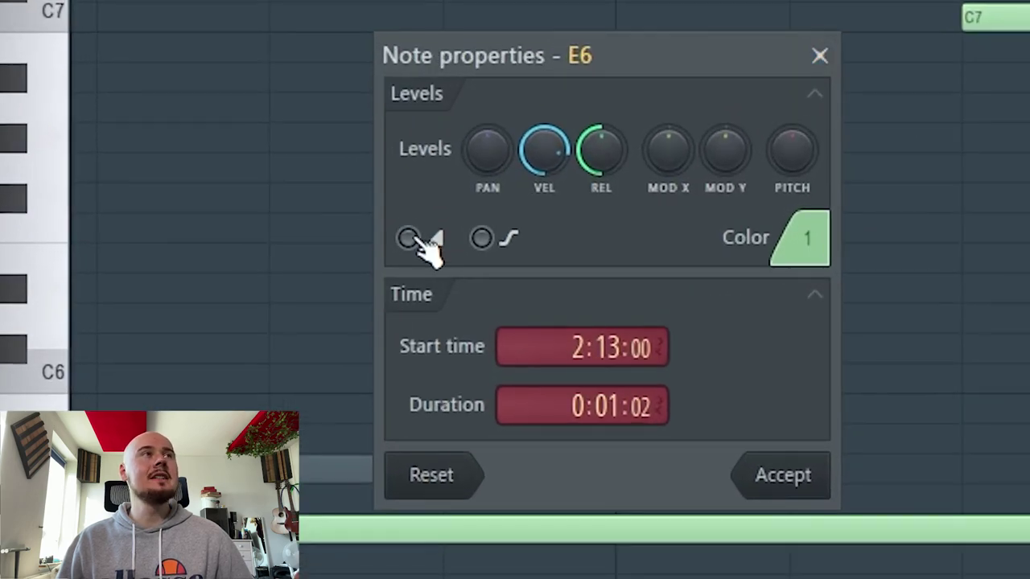
left_click(409, 238)
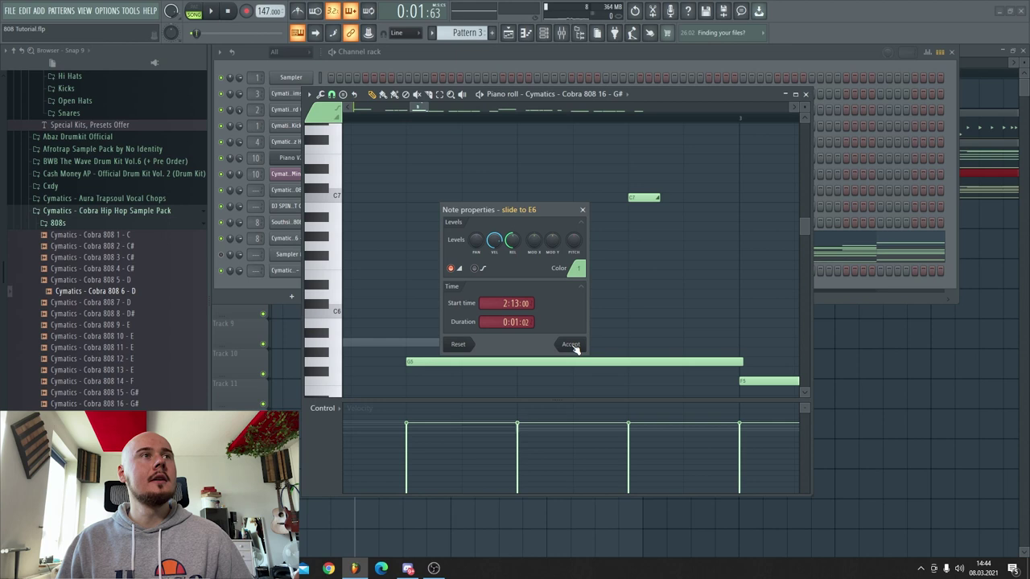
left_click(575, 348)
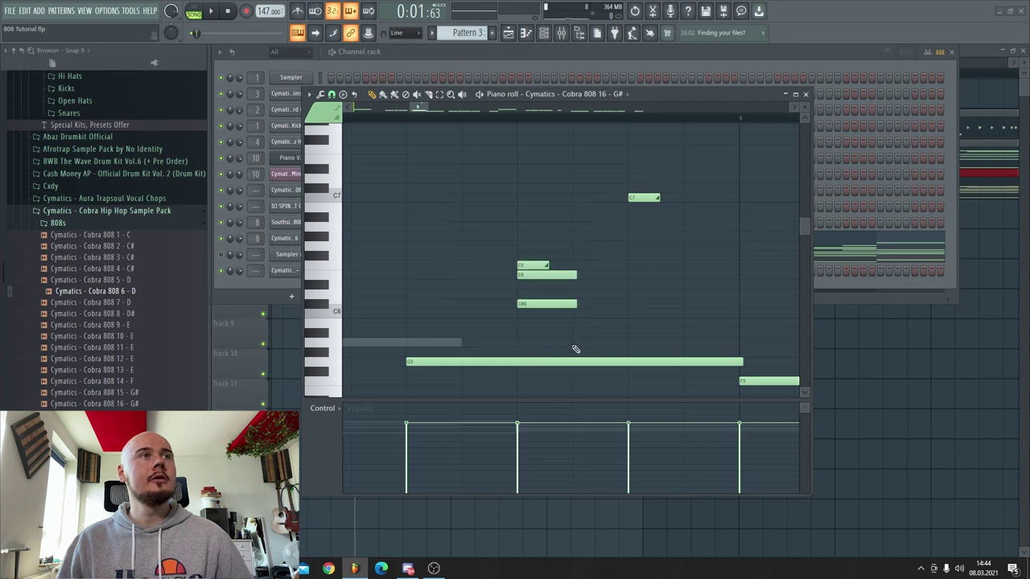
Step: Delete the C#6 and E6 test notes and lengthen the F6 slide note
right_click(544, 304)
left_click_drag(560, 276, 594, 286)
right_click(572, 255)
Step: Play the passage leading into bar 3 to hear the lengthened F6 slide
scroll(421, 300, "down", 5)
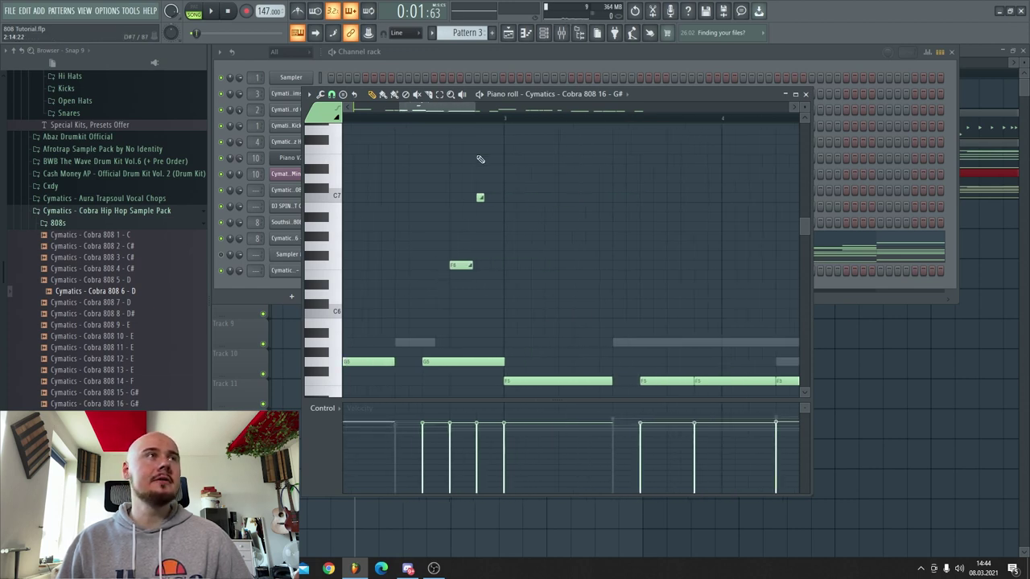
left_click_drag(460, 106, 452, 107)
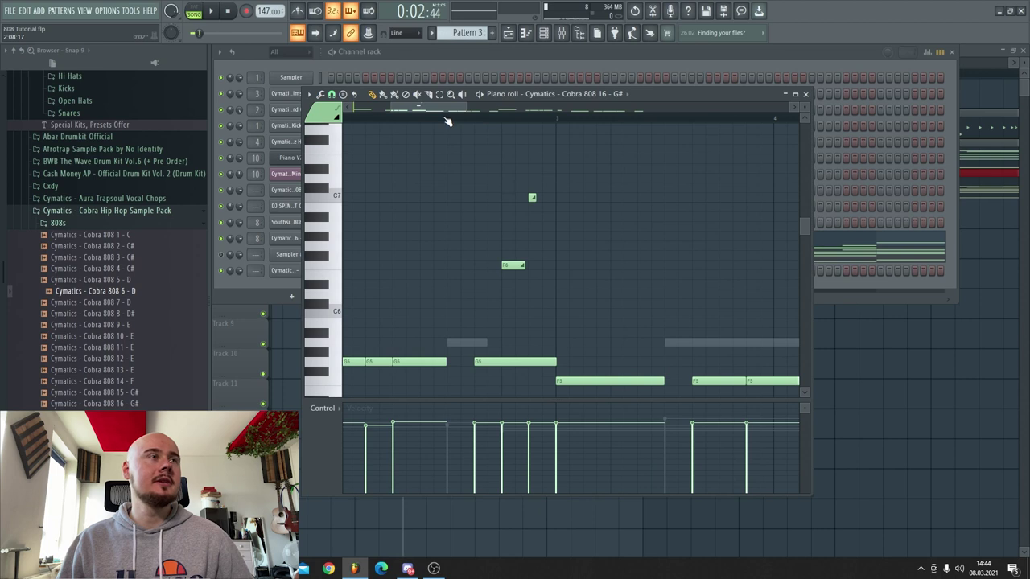
key("space")
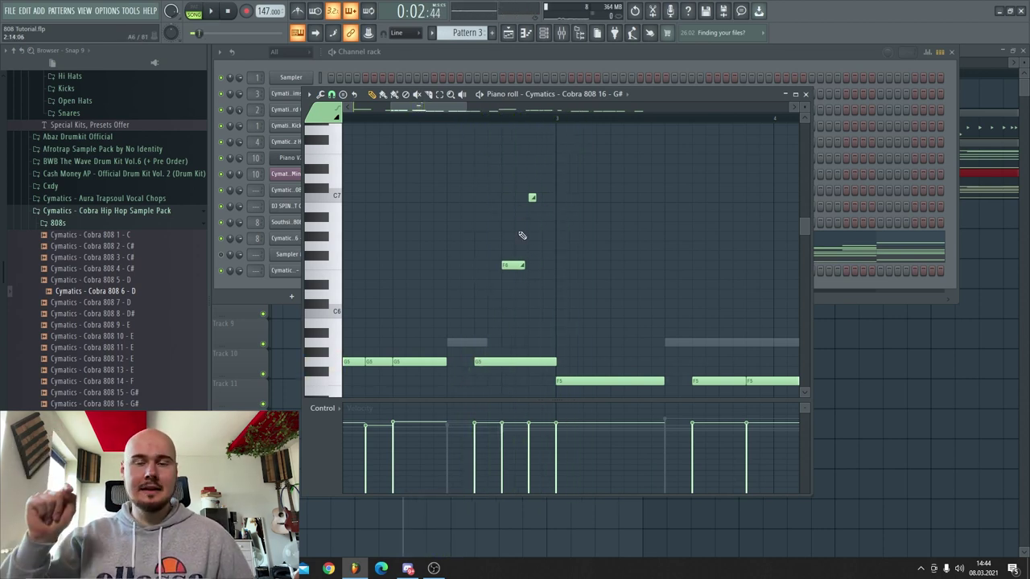
Step: Turn the G5 note at 2:11:00 into a slide note in its properties and play the passage
scroll(509, 359, "up", 2)
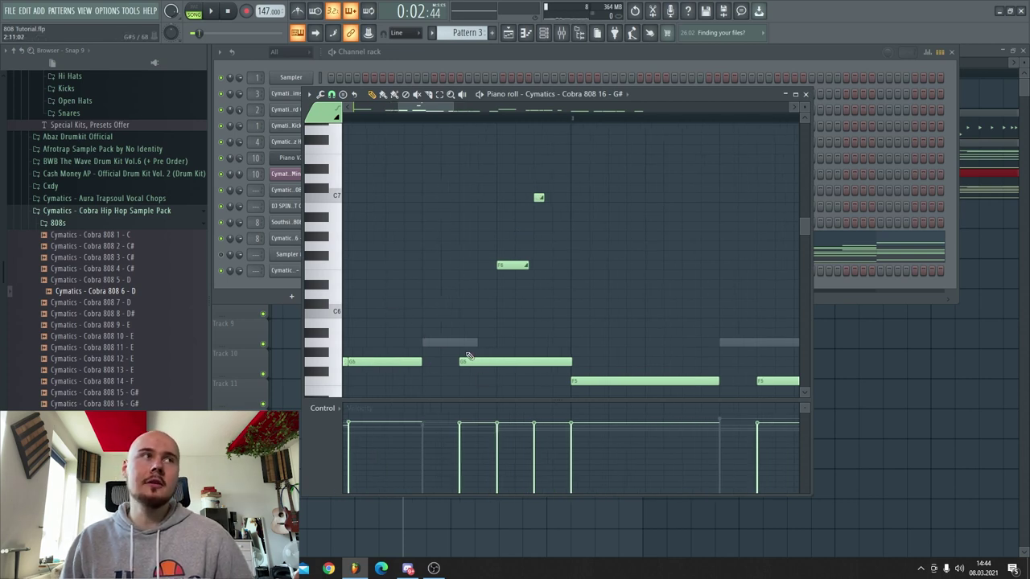
double_click(468, 360)
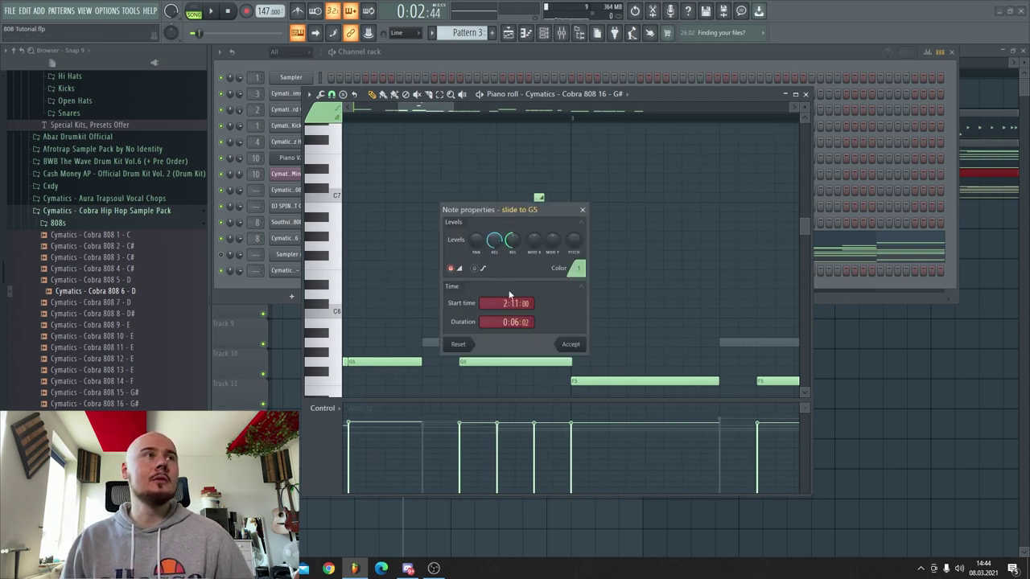
left_click(570, 345)
left_click_drag(430, 111, 427, 111)
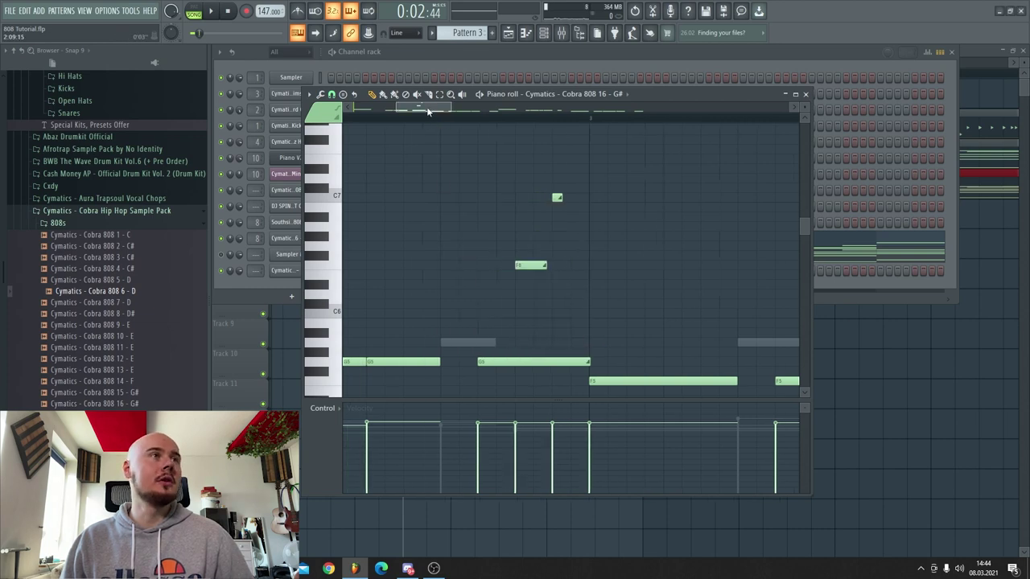
key("space")
key("space")
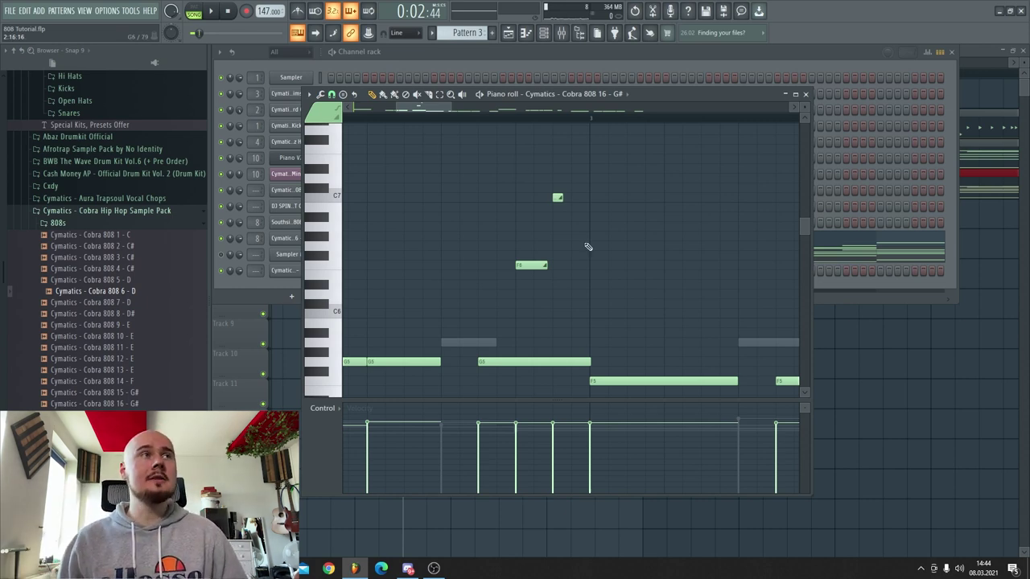
Step: Show the note panning of the two high slide notes in the control lane and play that passage
scroll(588, 247, "down", 2)
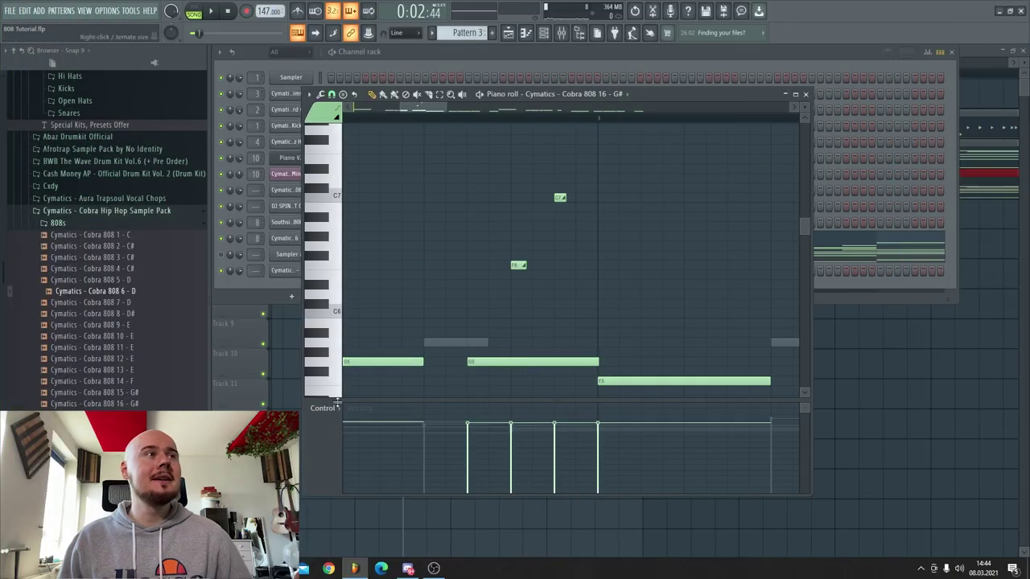
left_click(324, 408)
left_click(364, 431)
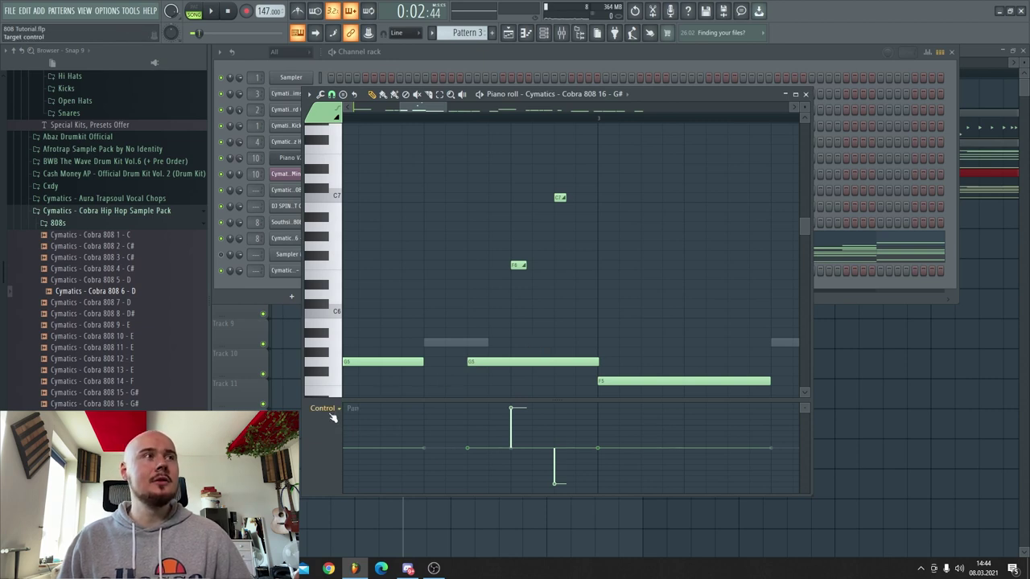
left_click(331, 414)
left_click(345, 430)
scroll(485, 270, "down", 3)
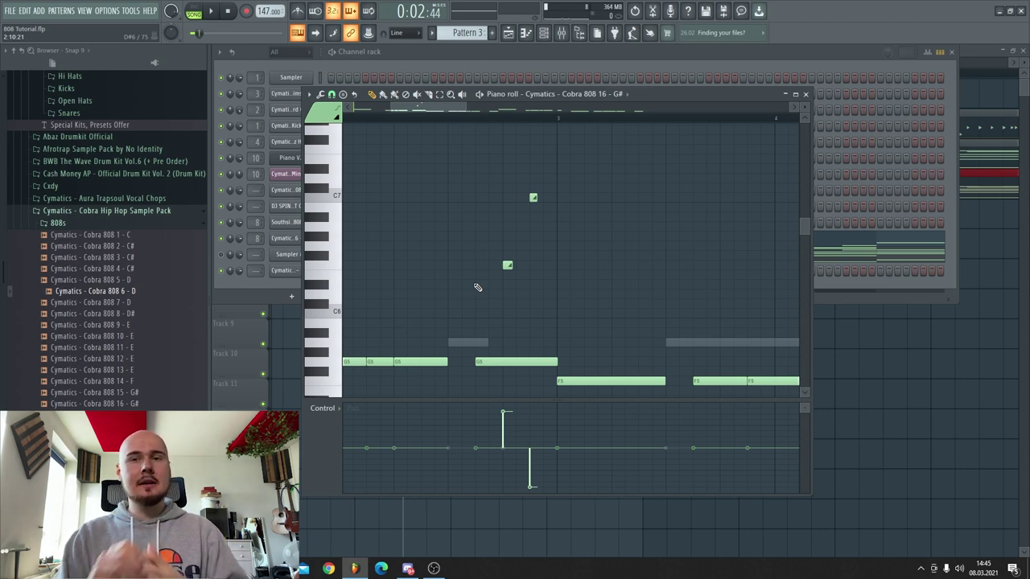
key("space")
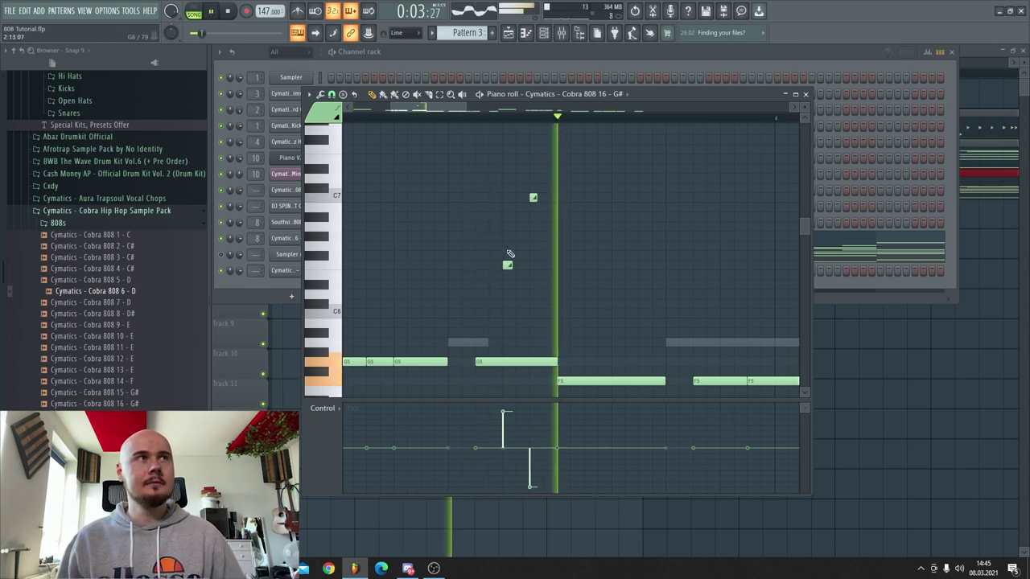
key("space")
Step: Examine the 808 notes across Pattern 3 against the ghost notes of the other channels
scroll(682, 306, "down", 2)
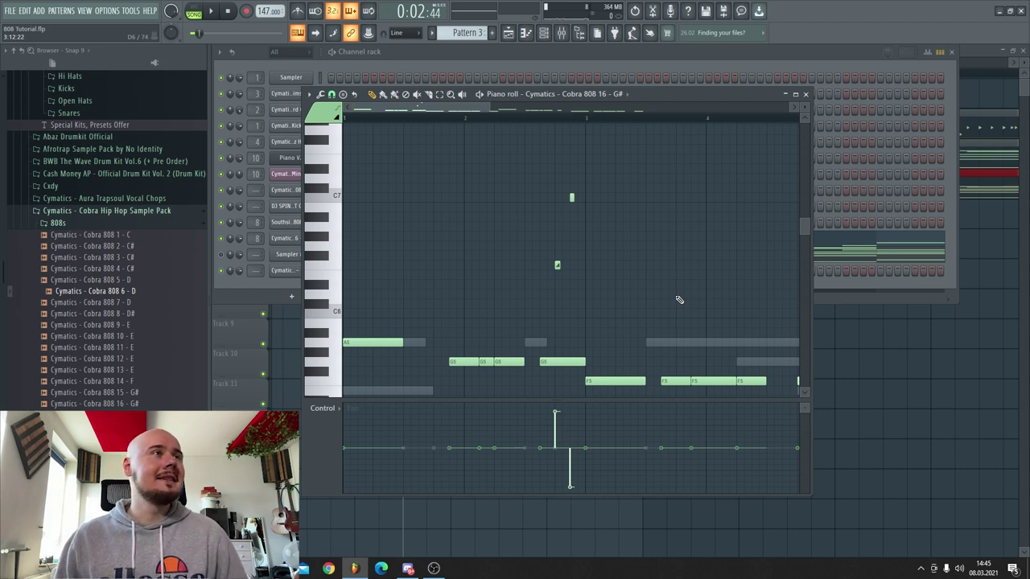
scroll(469, 242, "down", 3)
scroll(437, 260, "down", 1)
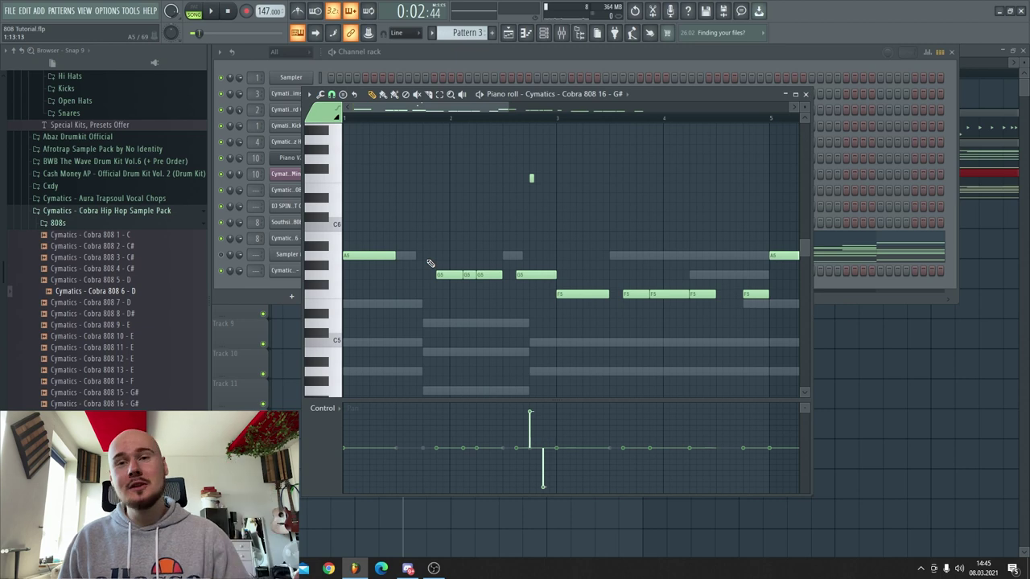
scroll(420, 296, "down", 2)
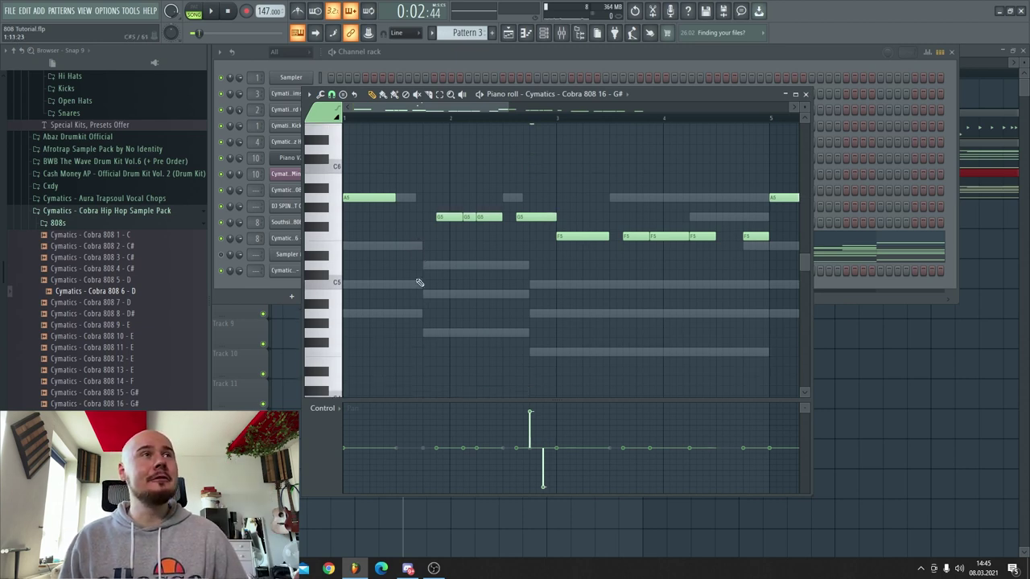
scroll(418, 285, "down", 4)
scroll(410, 310, "up", 3)
scroll(409, 302, "down", 1)
scroll(407, 302, "up", 6)
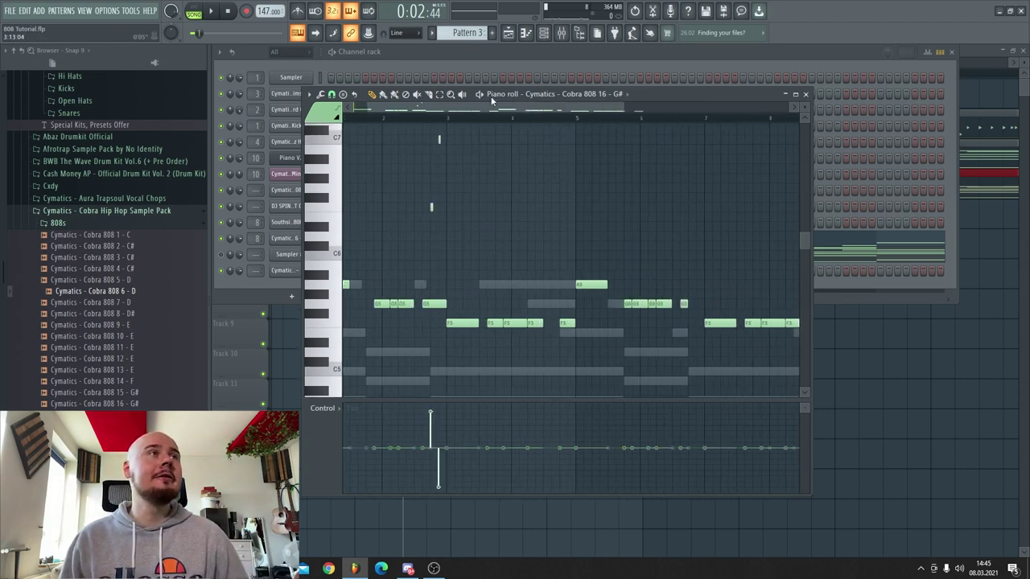
scroll(502, 306, "up", 1)
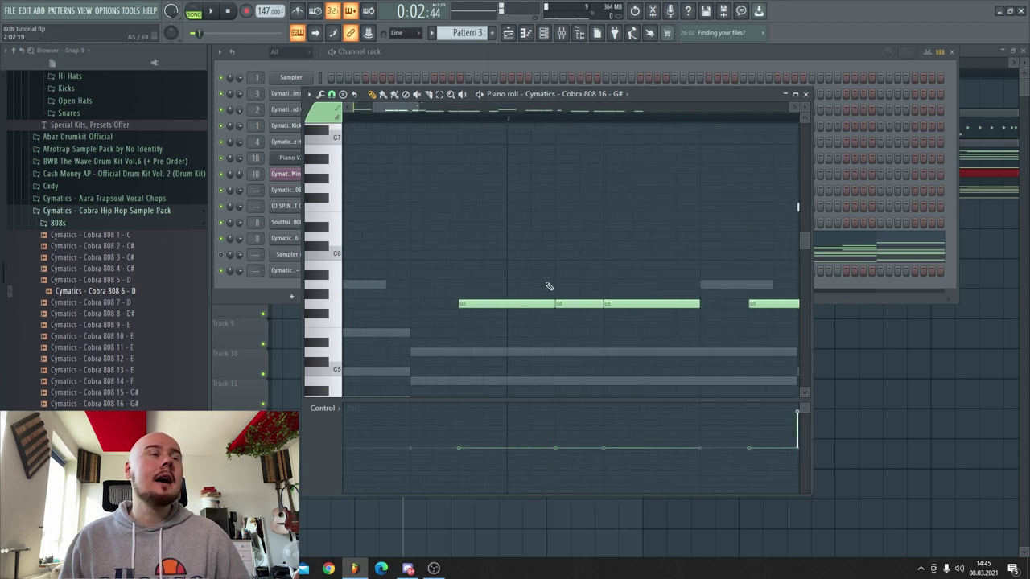
scroll(524, 286, "down", 3)
Step: Bring the channel rack forward, switch to Pattern 1, and copy the steps of the Cymatics - Million Kick - F channel
left_click(270, 296)
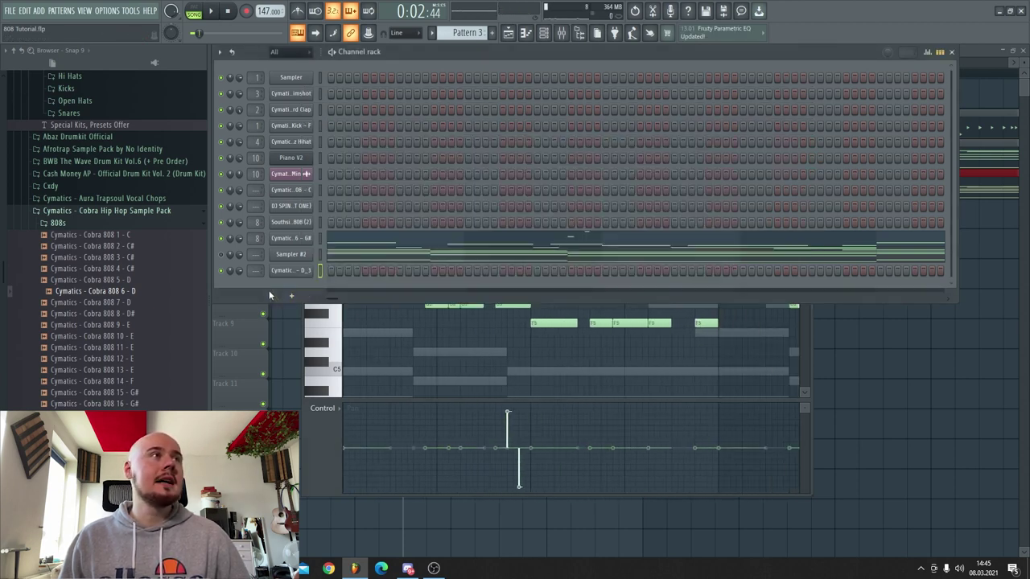
scroll(464, 33, "up", 1)
scroll(464, 33, "up", 1)
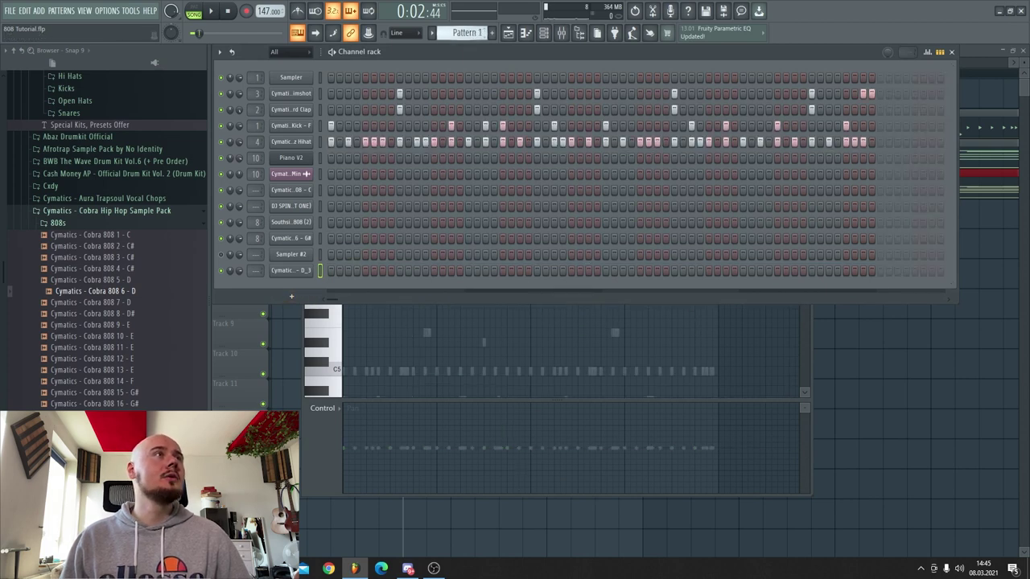
right_click(306, 138)
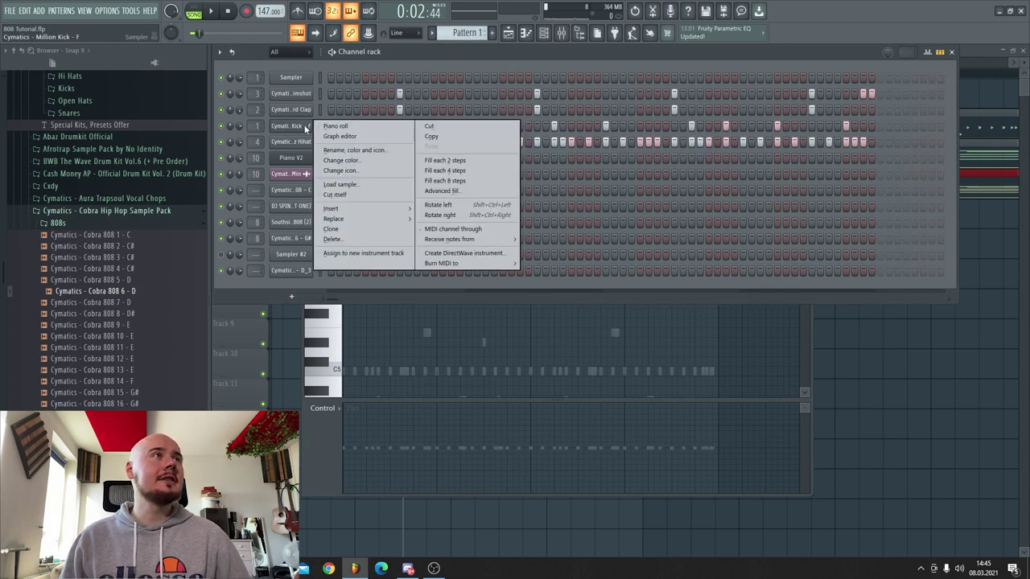
left_click(432, 138)
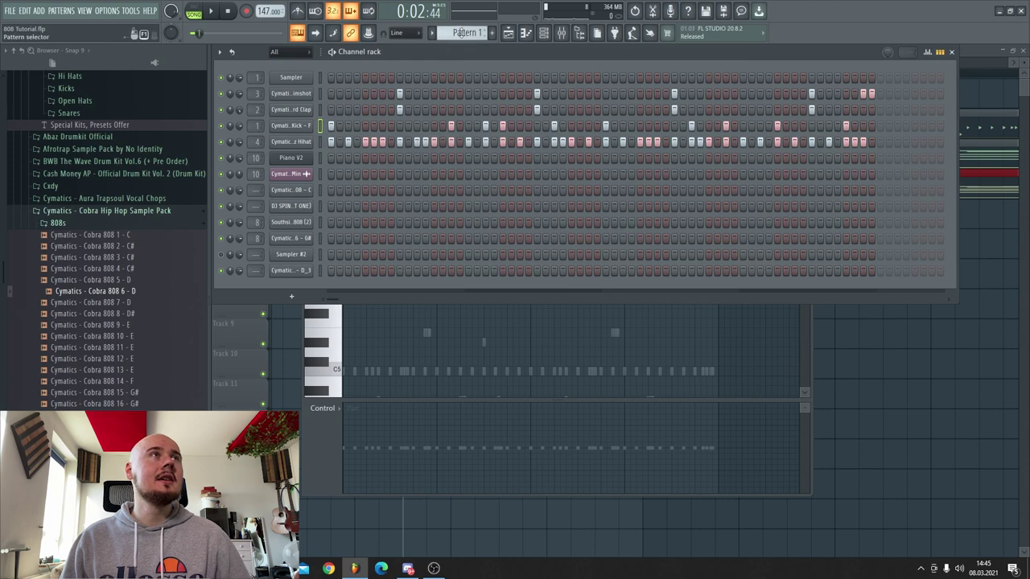
Step: Switch to the empty Pattern 5 and paste the kick steps into the Cymatics - Cobra 808 16 - G# channel
scroll(464, 33, "down", 3)
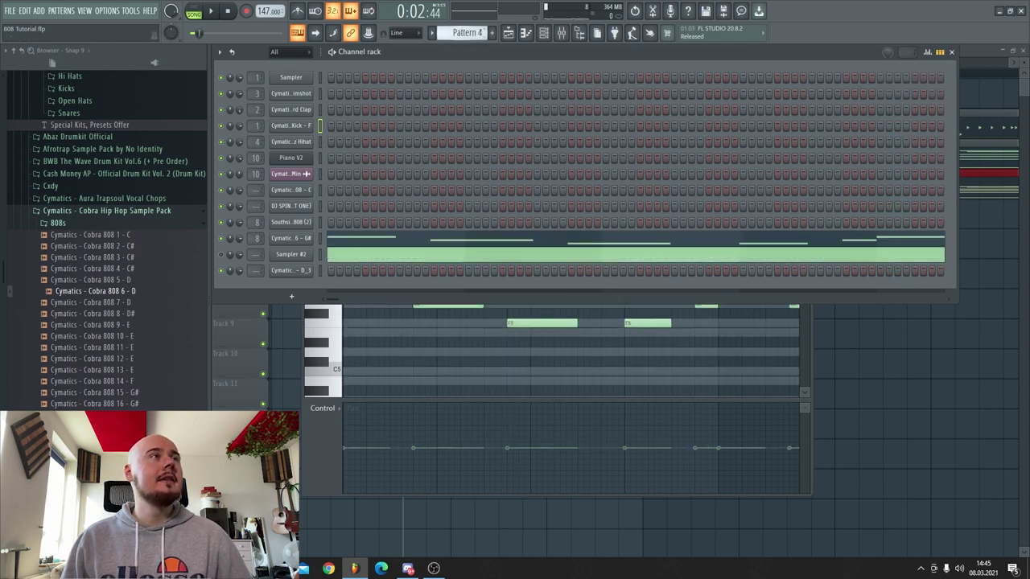
scroll(464, 33, "down", 1)
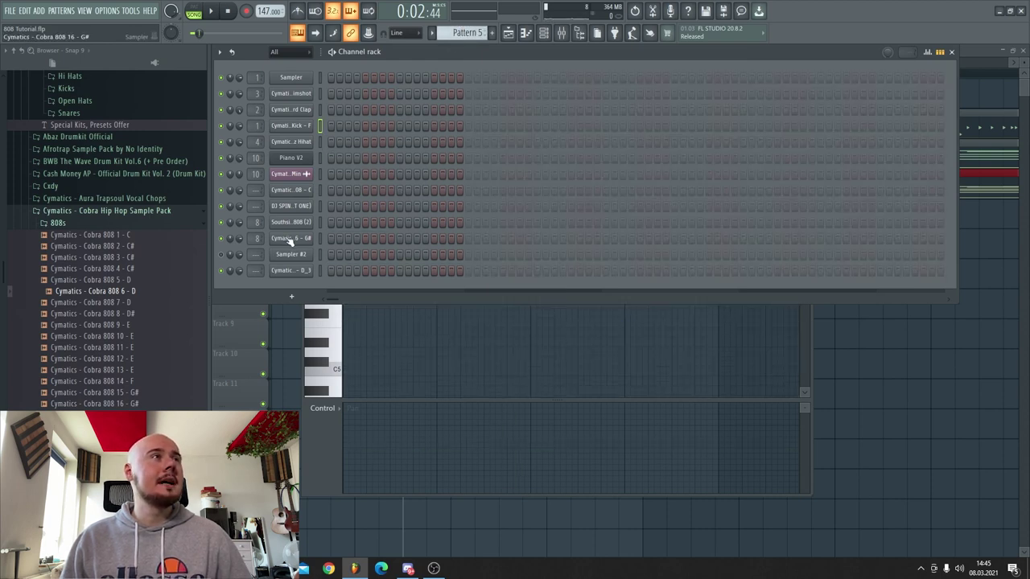
right_click(289, 240)
left_click(429, 259)
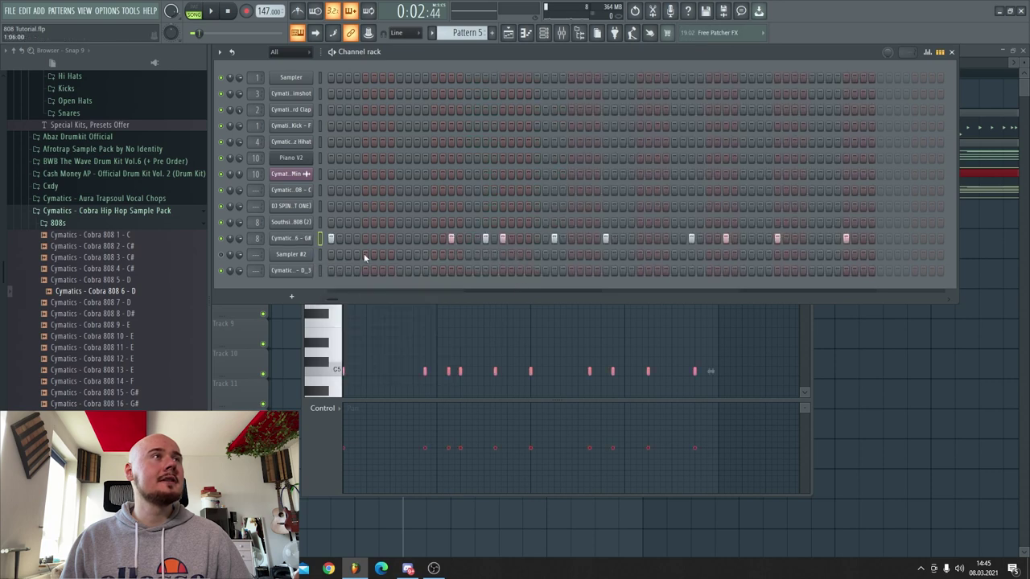
Step: Copy the notes of the Sampler #2 channel from Pattern 4 and paste them into Sampler #2 in Pattern 5
key("KP_Subtract")
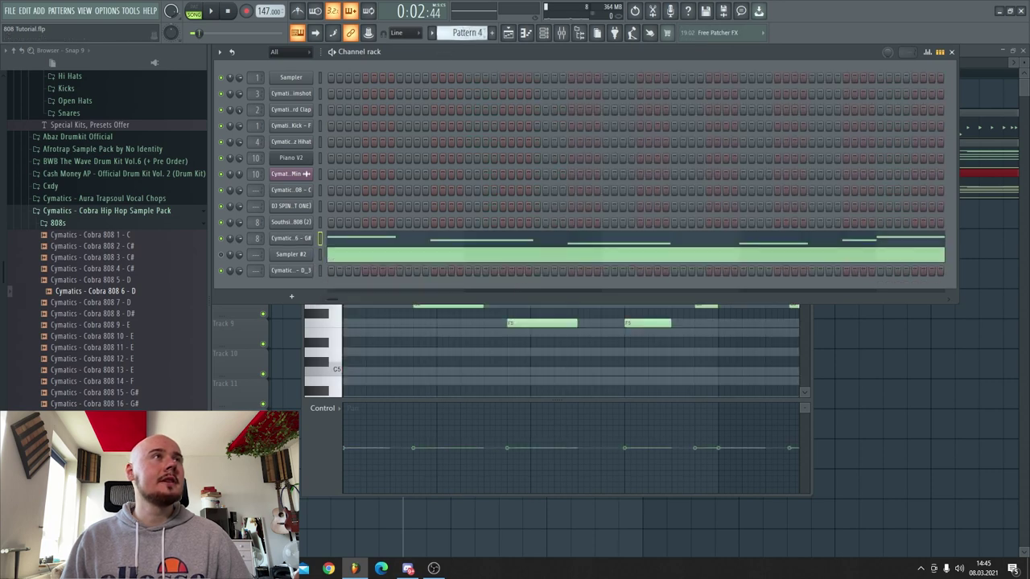
right_click(301, 255)
left_click(432, 266)
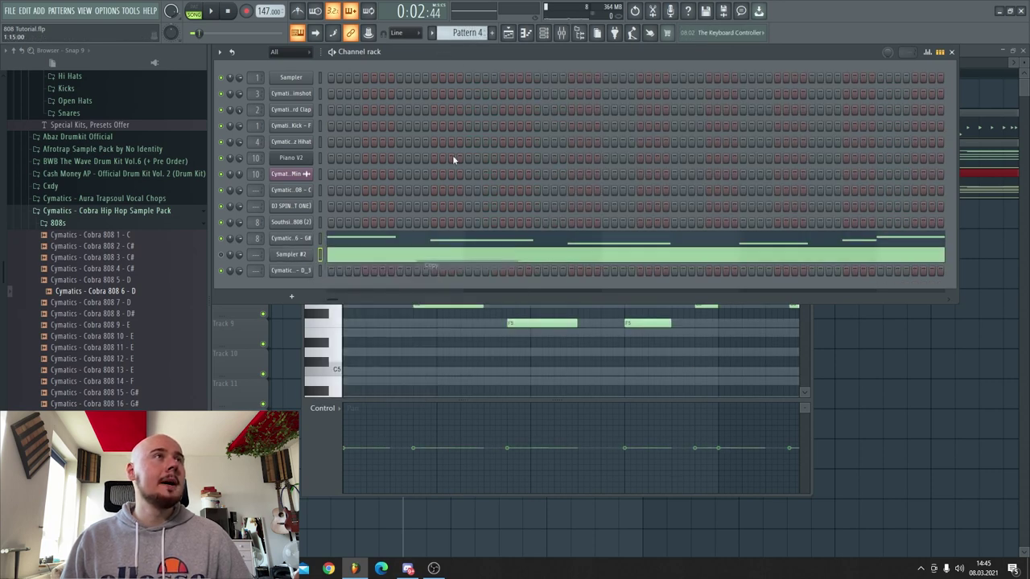
key("KP_Add")
right_click(291, 255)
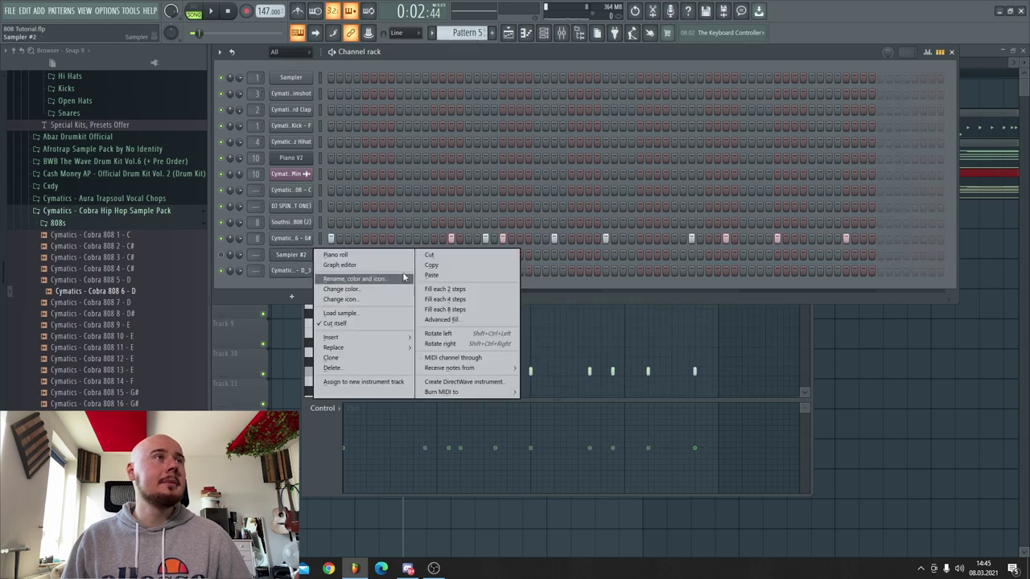
left_click(338, 278)
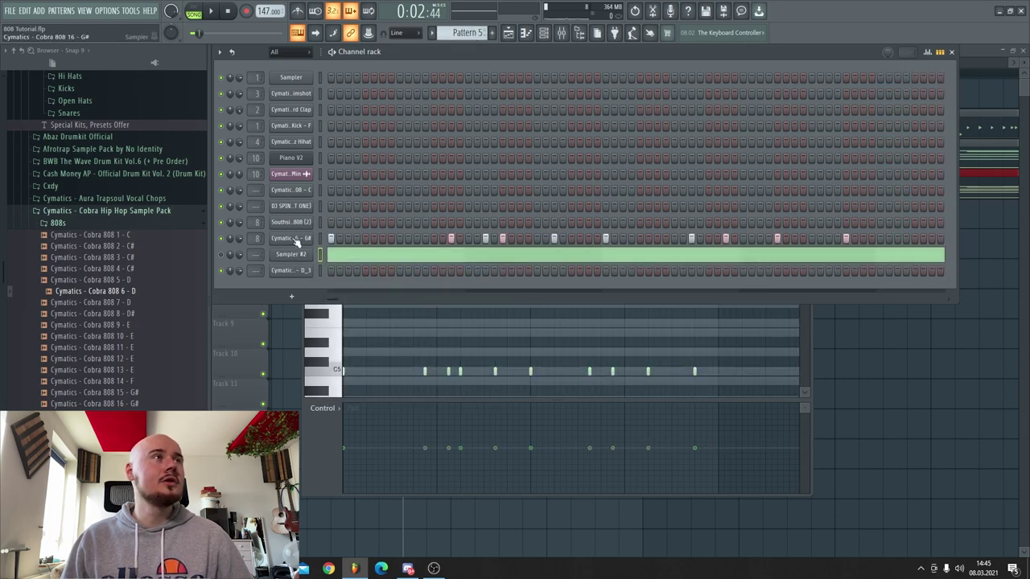
Step: Open the Cymatics - Cobra 808 16 - G# piano roll, lengthen all notes to four steps and raise the first note to A5
left_click(295, 241)
right_click(295, 241)
left_click(345, 240)
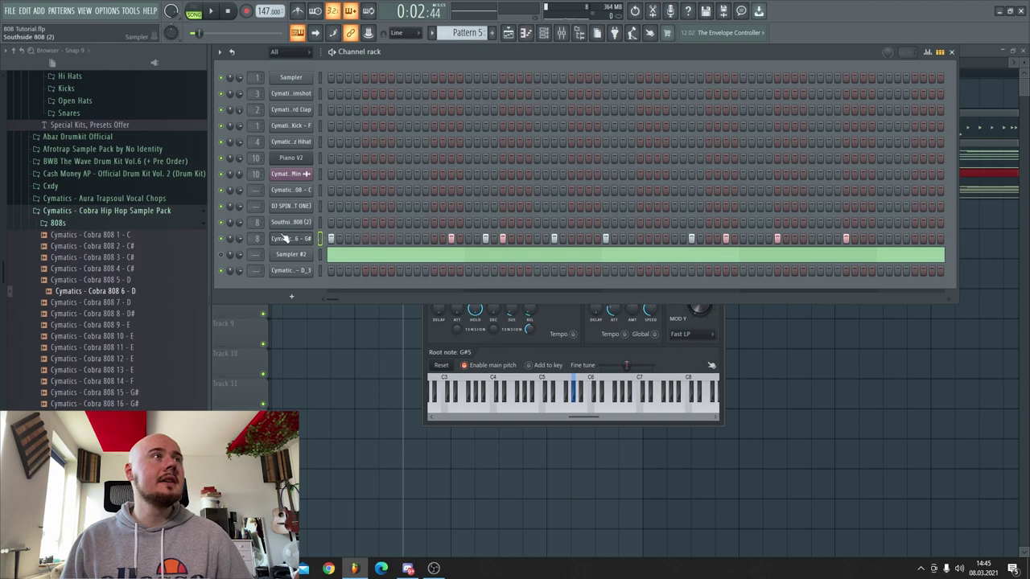
right_click(283, 238)
left_click(334, 241)
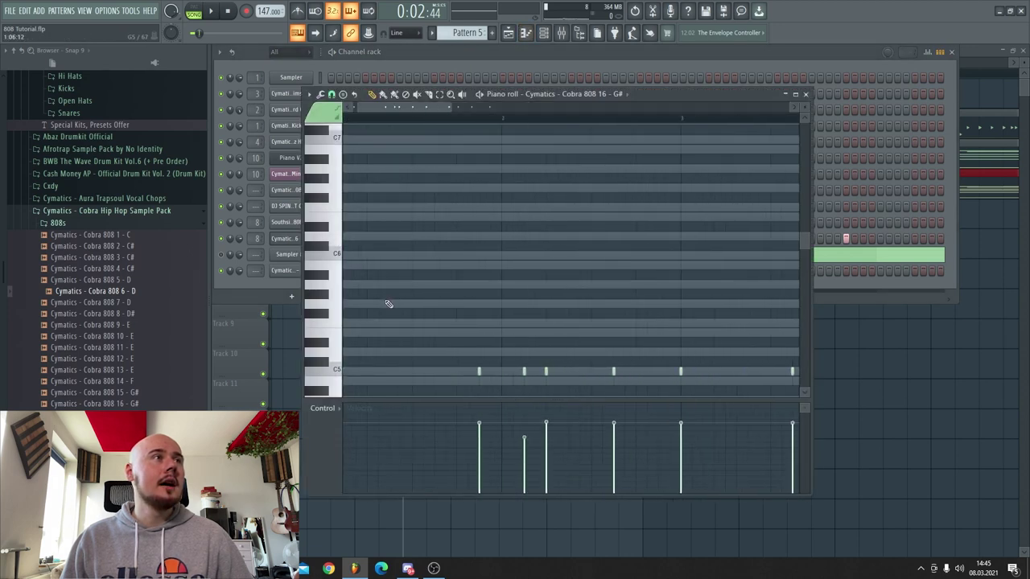
scroll(406, 147, "down", 3)
scroll(361, 282, "down", 3)
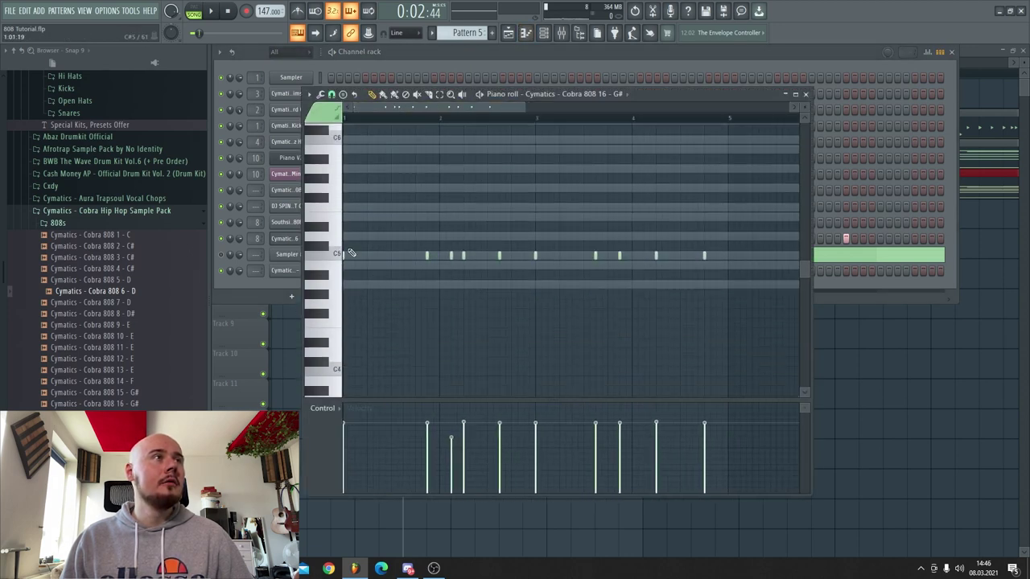
scroll(362, 282, "up", 2)
left_click_drag(748, 291, 351, 226)
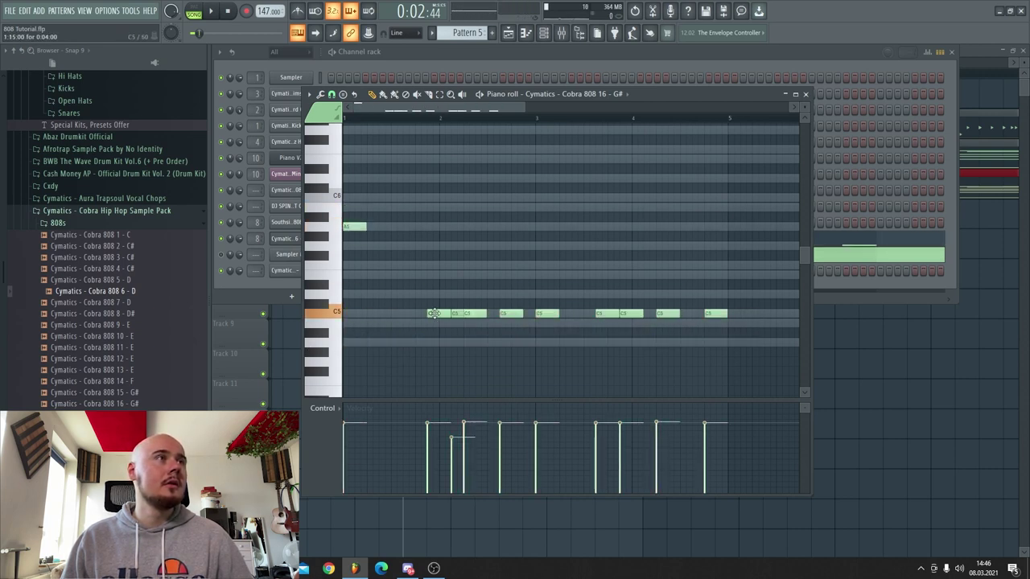
Step: Raise the second 808 note to G5 and the three notes after it to F5, and play the pattern
left_click_drag(433, 312, 438, 244)
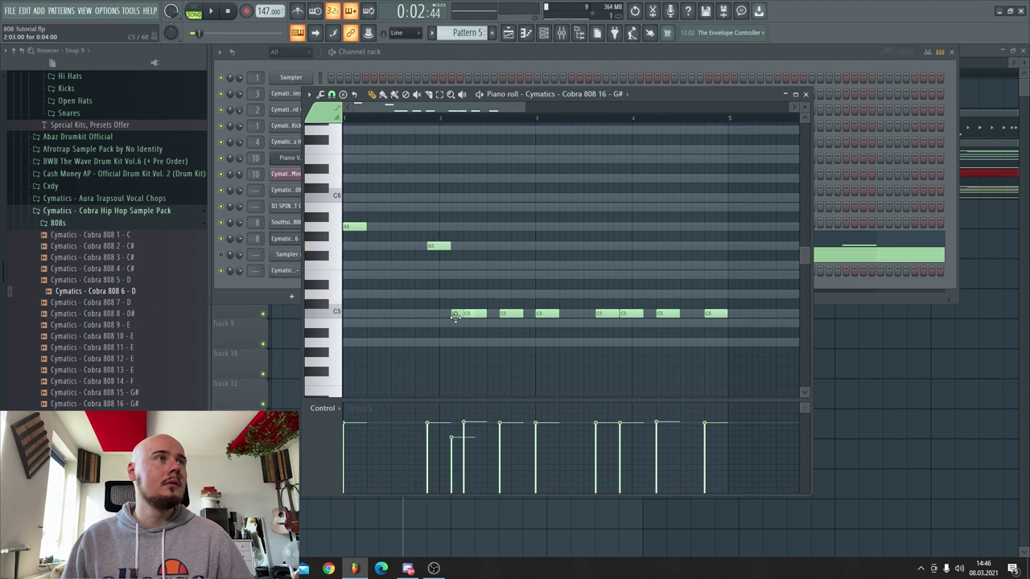
left_click_drag(457, 313, 458, 263)
left_click_drag(466, 313, 463, 264)
left_click(462, 259)
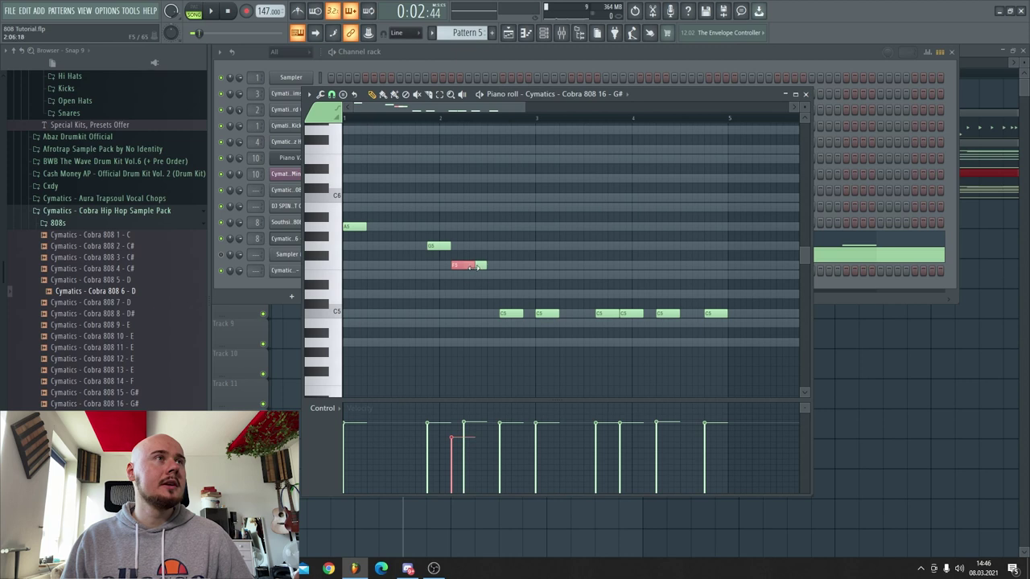
left_click_drag(511, 313, 333, 213)
key("space")
key("space")
Step: Delete the Pattern 3 clip from Track 4 of the playlist and reopen the Cymatics - Cobra 808 16 - G# piano roll
left_click(983, 542)
scroll(313, 215, "down", 3)
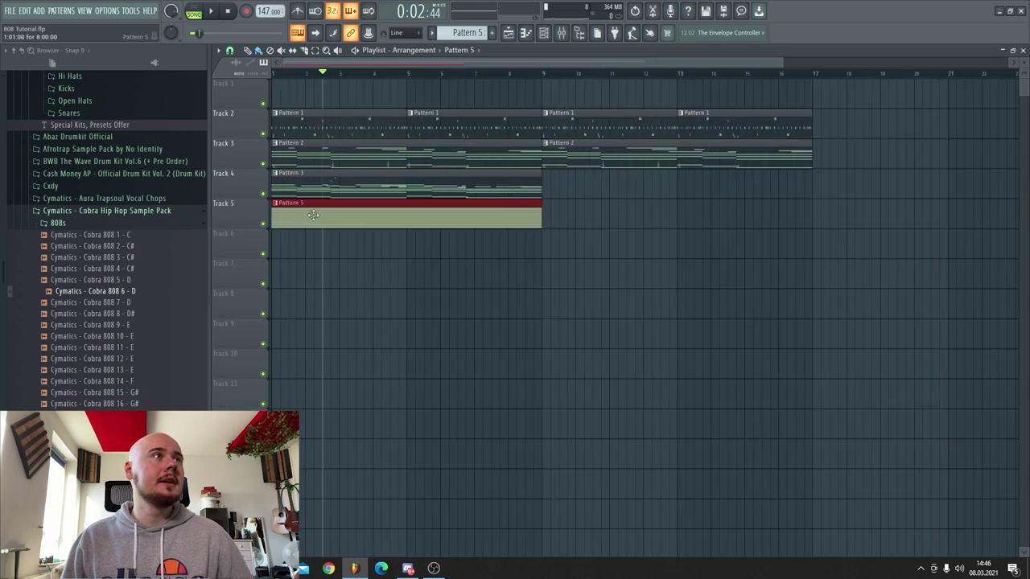
right_click(366, 184)
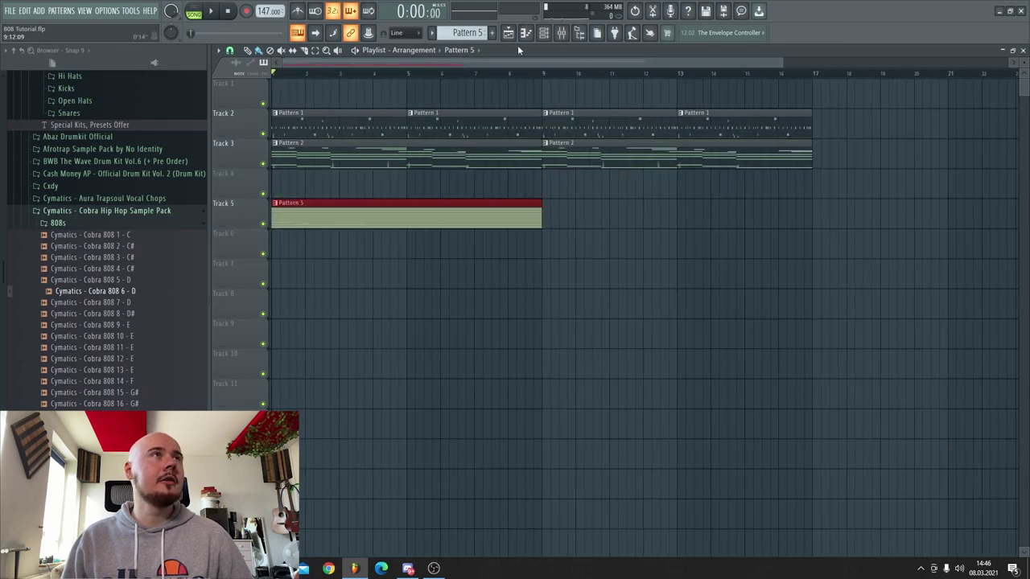
left_click(543, 33)
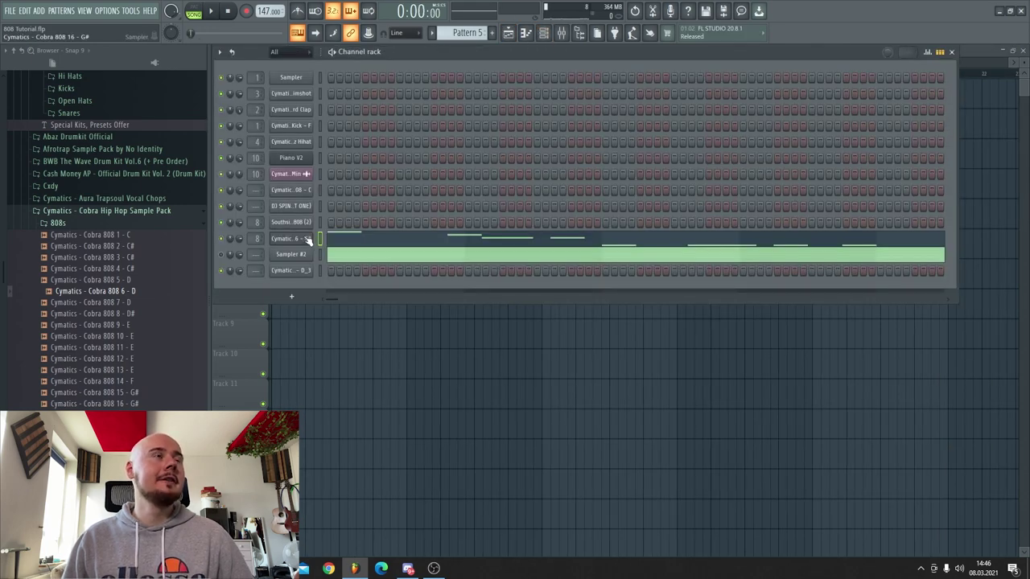
right_click(319, 237)
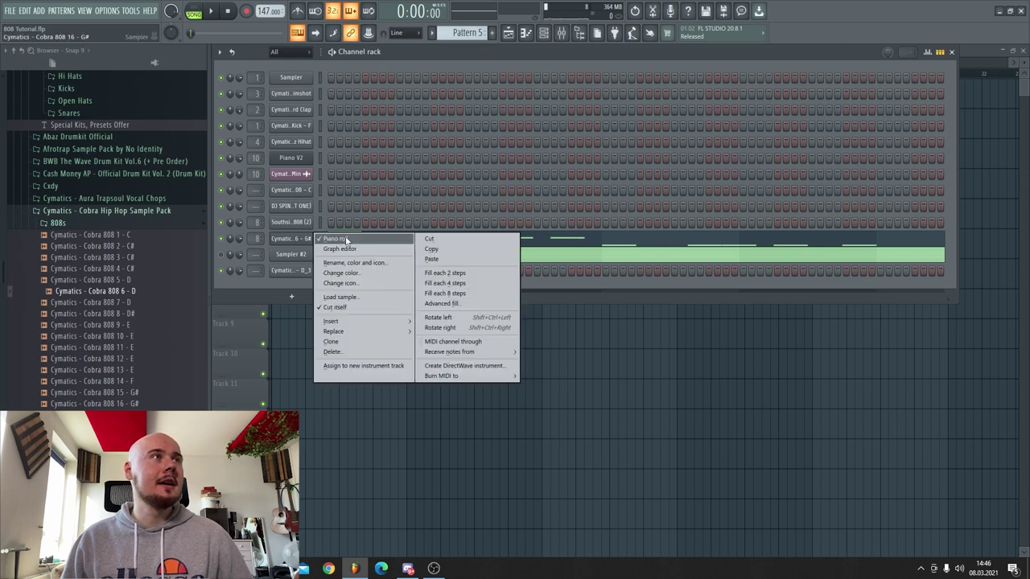
left_click(332, 234)
right_click(316, 235)
left_click(348, 241)
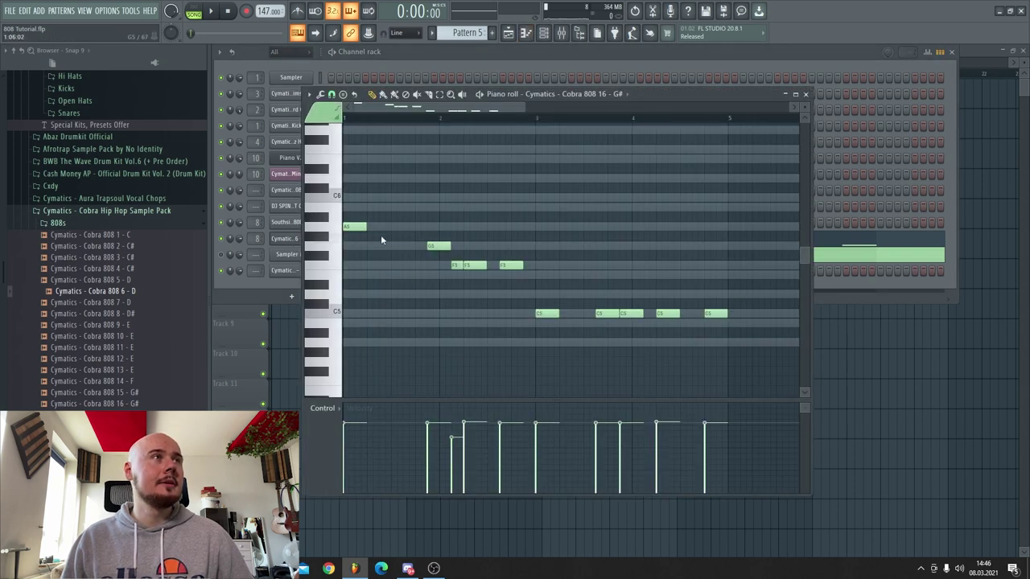
Step: Play the 808 line, raise the two adjoining F5 notes in bar 2 to G5, and move the C5 note at bar 3 to F5
scroll(435, 229, "up", 4)
scroll(483, 222, "down", 3)
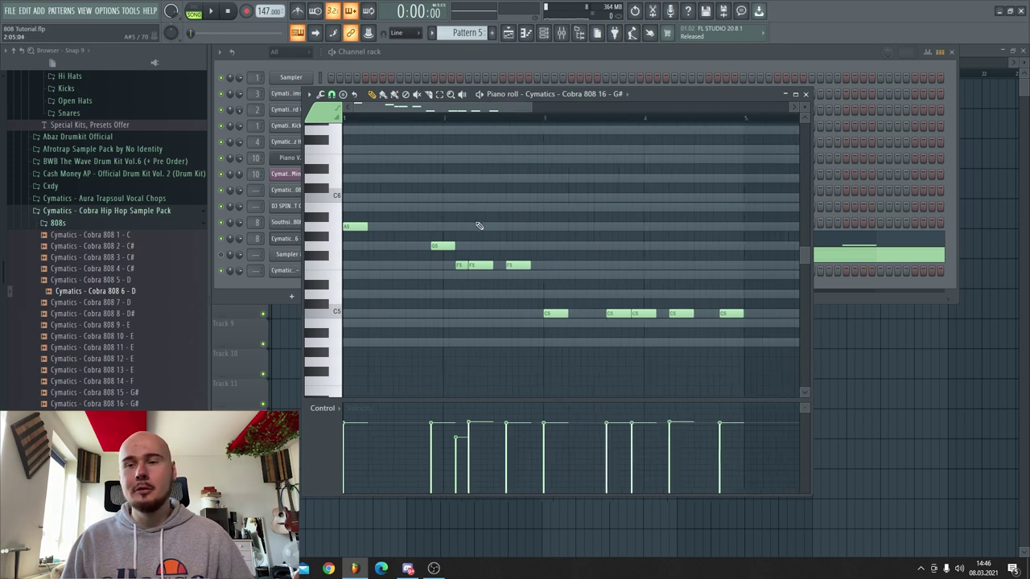
scroll(478, 227, "down", 1)
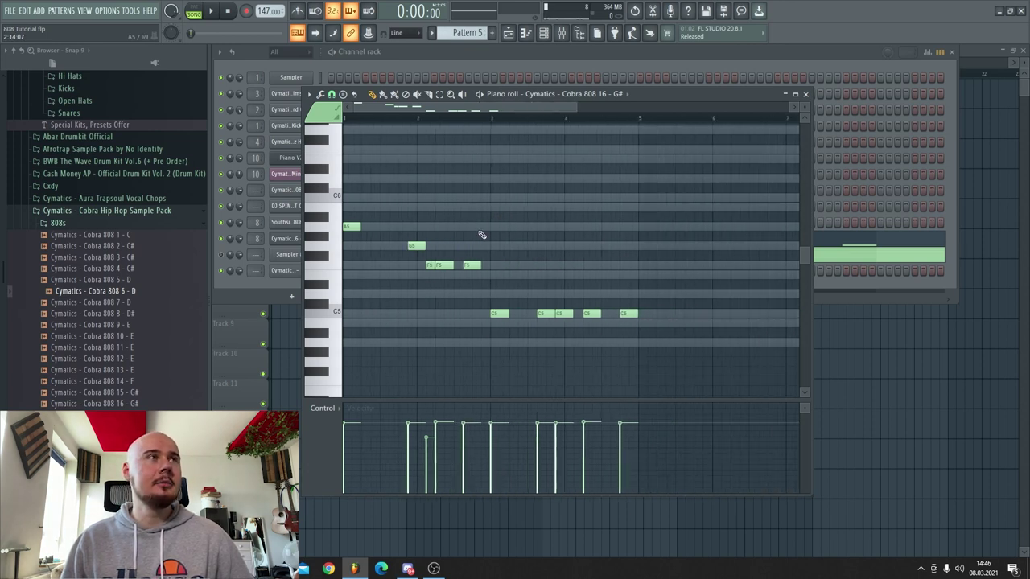
key("space")
key("space")
left_click_drag(429, 265, 443, 244)
left_click_drag(496, 313, 496, 265)
Step: Replace the C5 note in the middle of bar 3 with an F5 note and raise the following C5 note to G5
left_click_drag(536, 286, 536, 267)
scroll(536, 281, "up", 3)
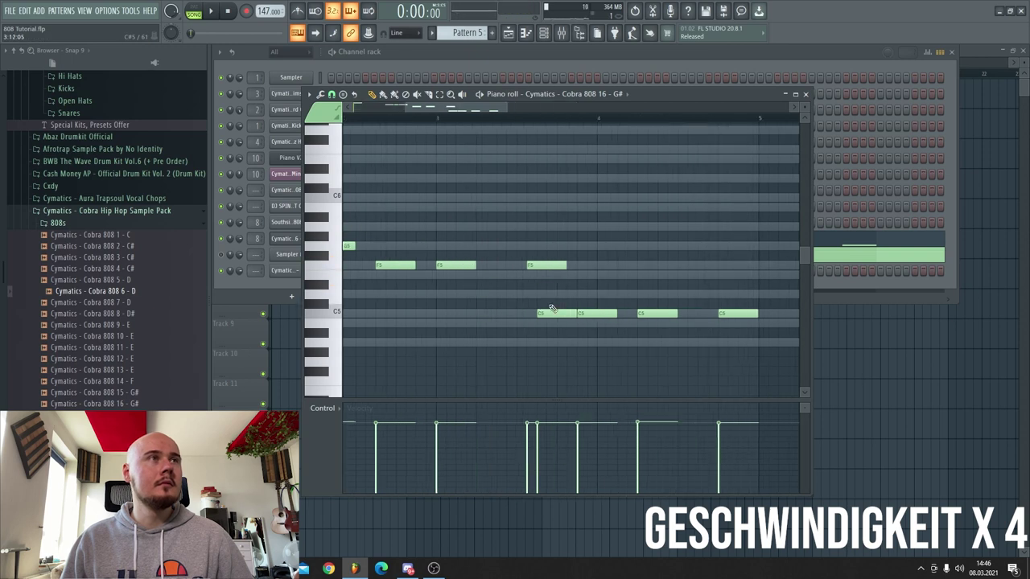
right_click(552, 311)
left_click_drag(590, 312, 537, 267)
scroll(532, 282, "down", 3)
scroll(537, 267, "down", 2)
Step: Lengthen the opening A5 note, raise the F5 note before bar 3 to G5 and extend it to the bar line while playing back
left_click(349, 227)
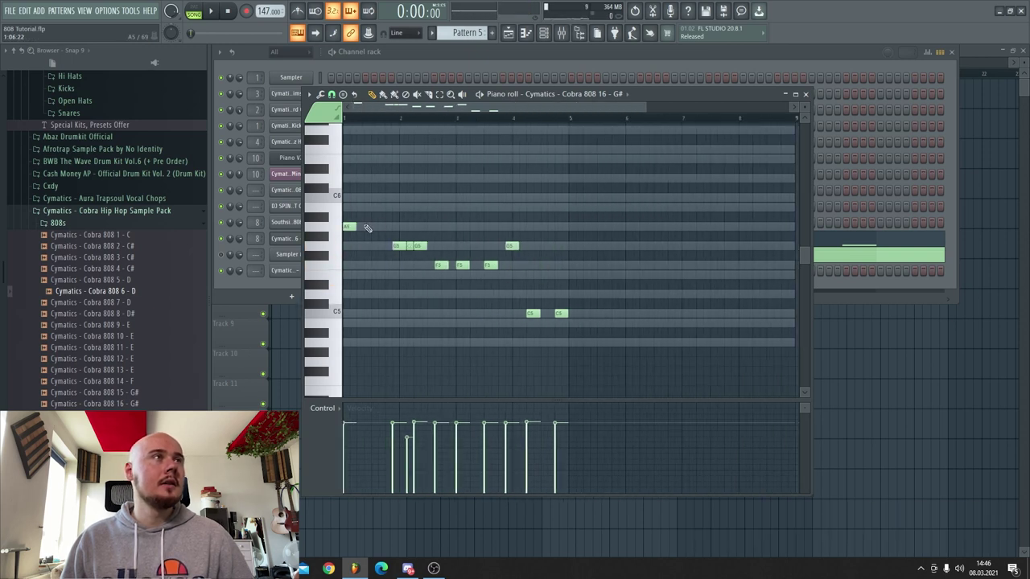
key("space")
key("space")
left_click(392, 120)
key("space")
left_click_drag(440, 264, 483, 246)
scroll(411, 246, "up", 2)
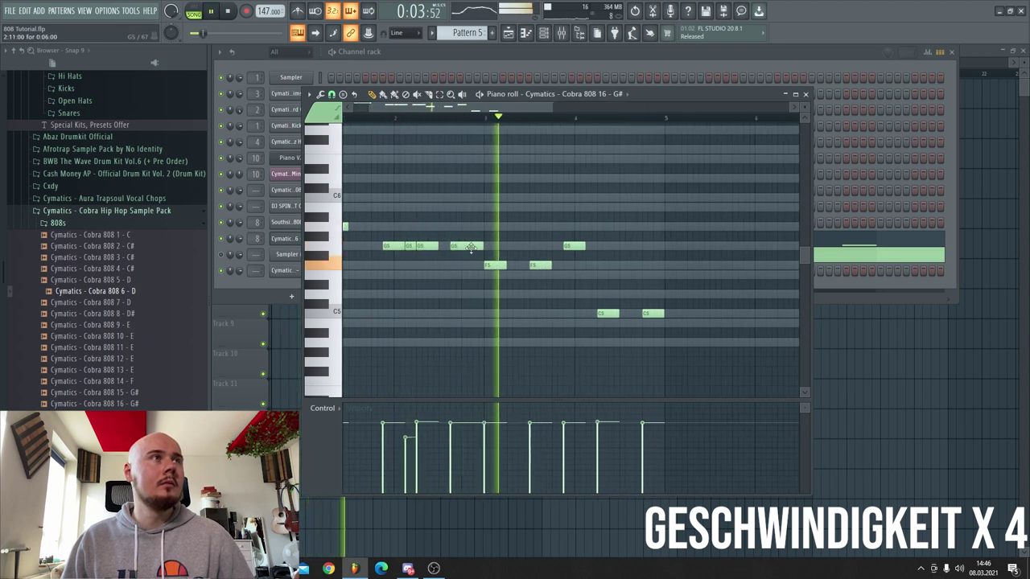
key("space")
key("space")
scroll(438, 234, "up", 2)
key("space")
Step: Add a C6 slide note above the end of the long G5 note before bar 3 and play it
left_click(485, 197)
left_click_drag(536, 199, 509, 200)
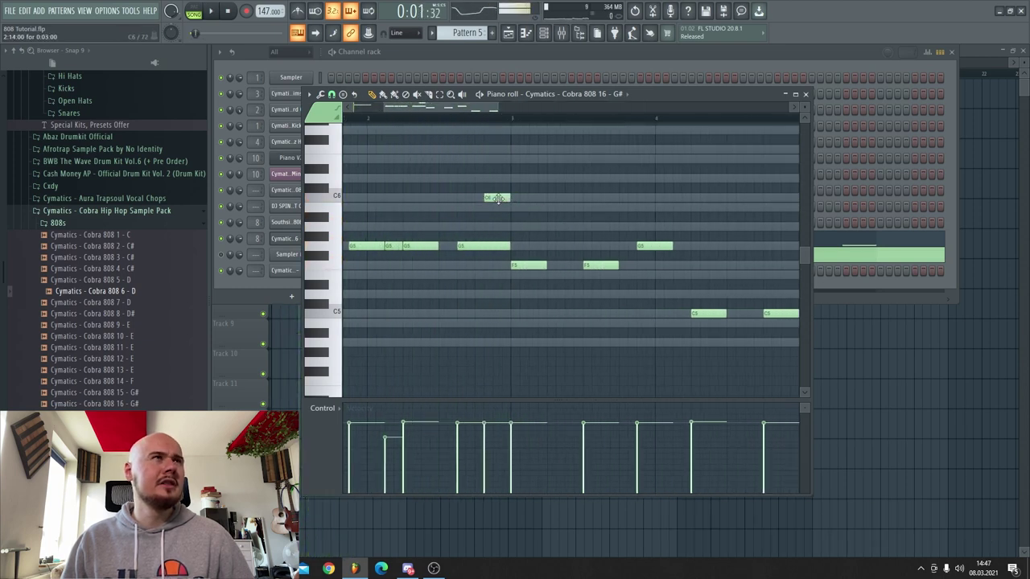
double_click(497, 198)
left_click(571, 344)
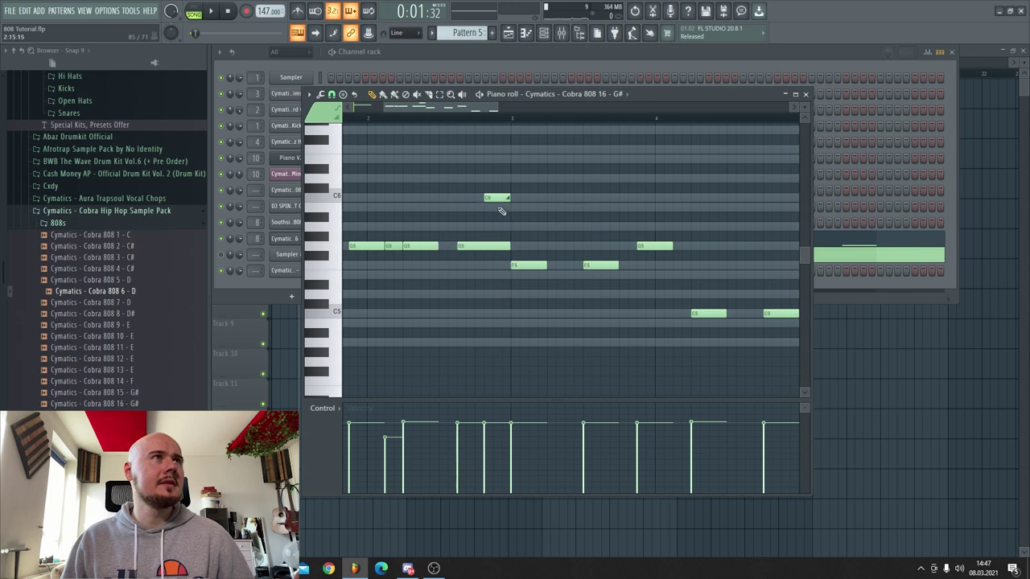
key("space")
key("space")
Step: Shorten the slide note before bar 3, move it down to F5, and listen to the slide
left_click_drag(496, 186, 434, 211)
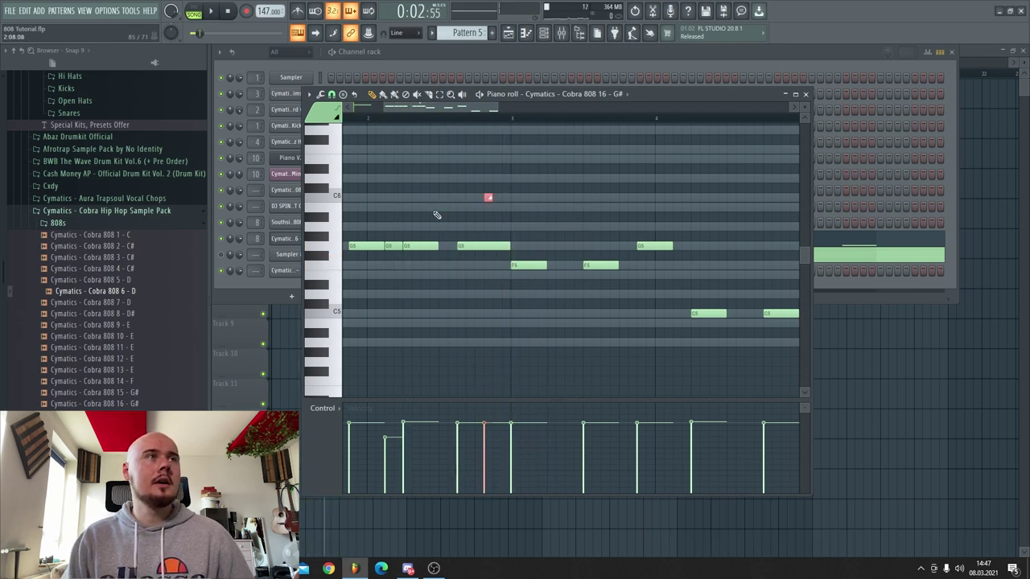
key("ctrl+Down")
key("space")
key("space")
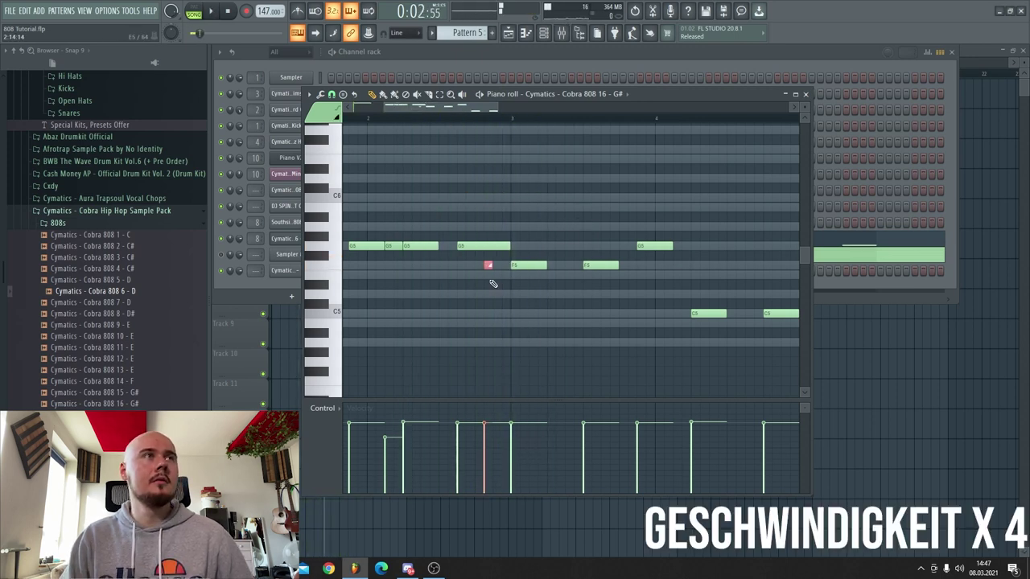
Step: Raise the slide note an octave to F6, start it slightly earlier with a longer length, and play the passage repeatedly
key("ctrl+Up")
key("space")
key("space")
key("space")
key("space")
key("space")
mouse_move(491, 149)
left_mouse_down()
mouse_move(508, 149)
mouse_move(486, 150)
left_mouse_up()
key("space")
key("space")
key("space")
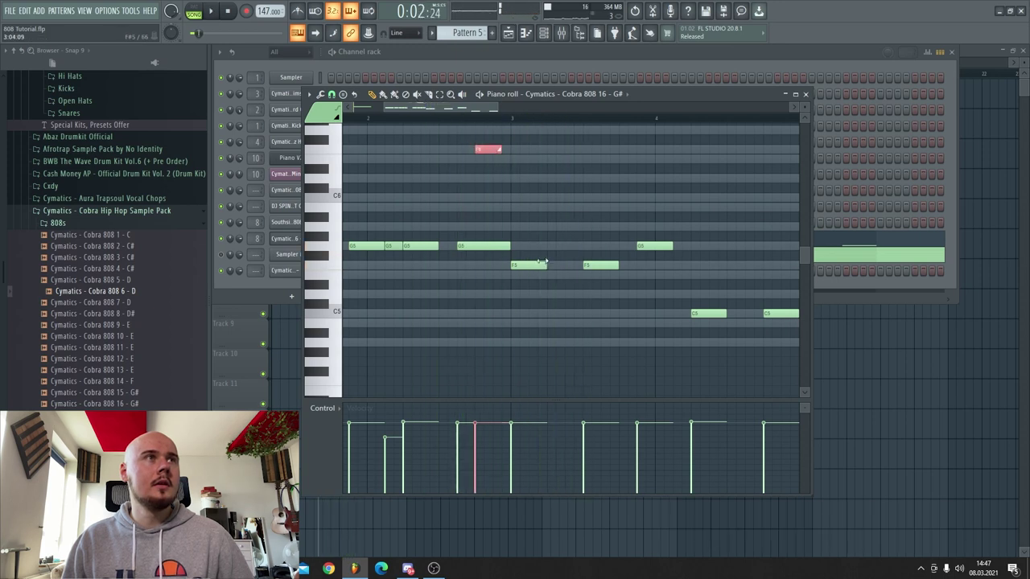
Step: Extend the F5 note at bar 3 to half a bar, delete the F5 note following it, and play the result
left_click_drag(547, 265, 582, 266)
right_click(603, 264)
key("space")
key("space")
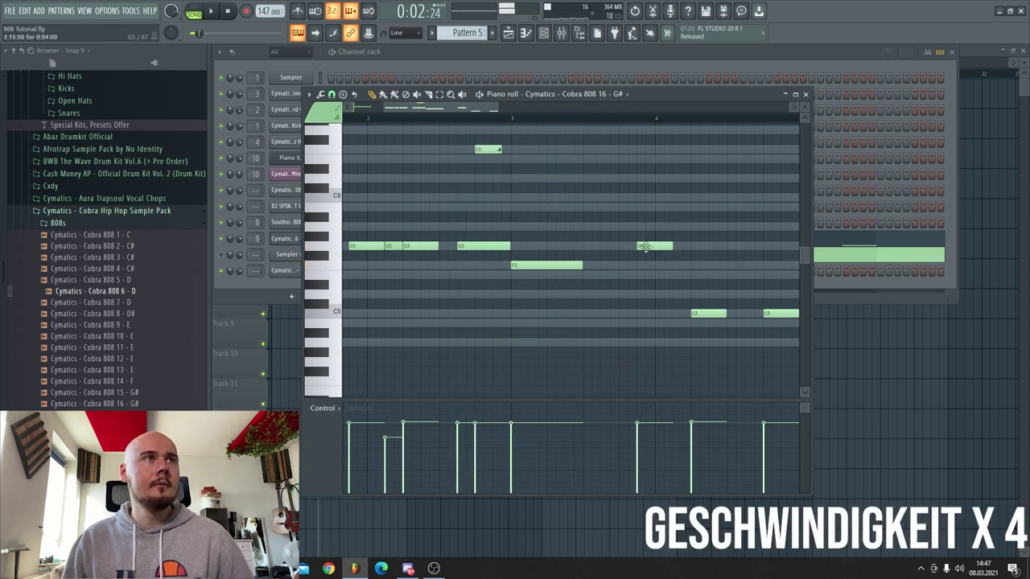
Step: Add a short F5 note in the second half of bar 3, lower the following G5 note to F5, and play the passage
left_click(603, 265)
left_click_drag(671, 265, 634, 266)
key("space")
left_click_drag(498, 107, 561, 107)
left_click_drag(537, 246, 538, 265)
key("space")
key("space")
Step: Move the last two C5 notes in bar 4 up to F5 and G5, checking their pitches by playback
left_click_drag(562, 300, 634, 329)
key("ctrl+Up")
key("space")
key("space")
left_click_drag(574, 197, 584, 291)
key("space")
left_click(491, 118)
key("space")
key("shift+Down")
key("shift+Down")
key("space")
key("space")
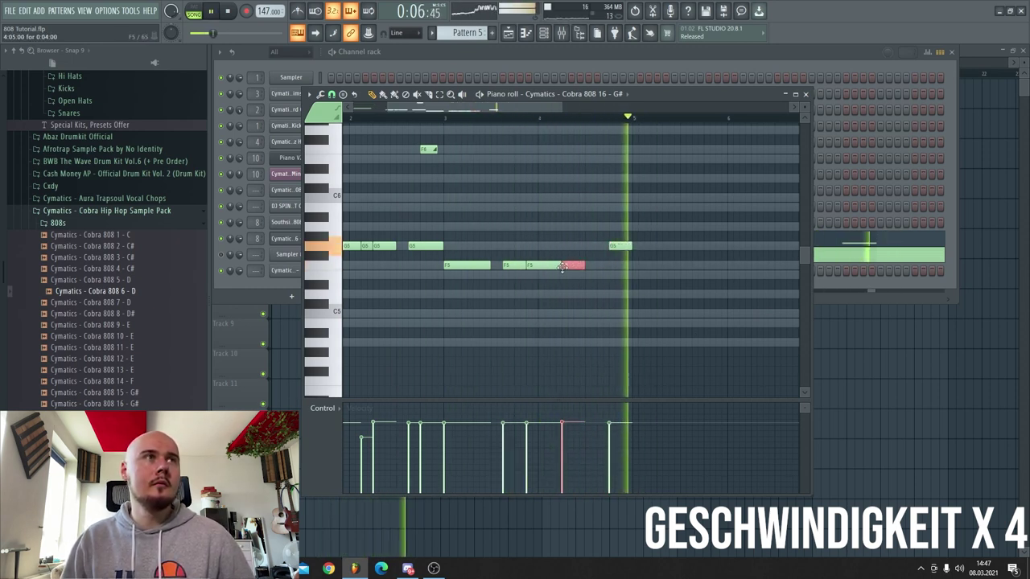
key("space")
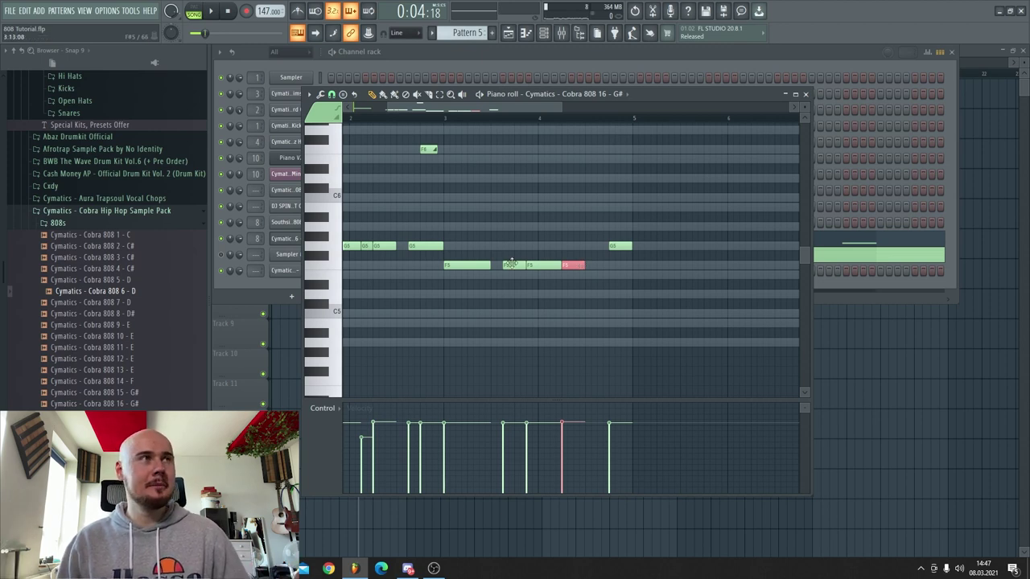
Step: Try an F#6 note just above the F6 slide note before bar 3 and delete it again
scroll(440, 176, "down", 2)
left_click_drag(698, 107, 479, 108)
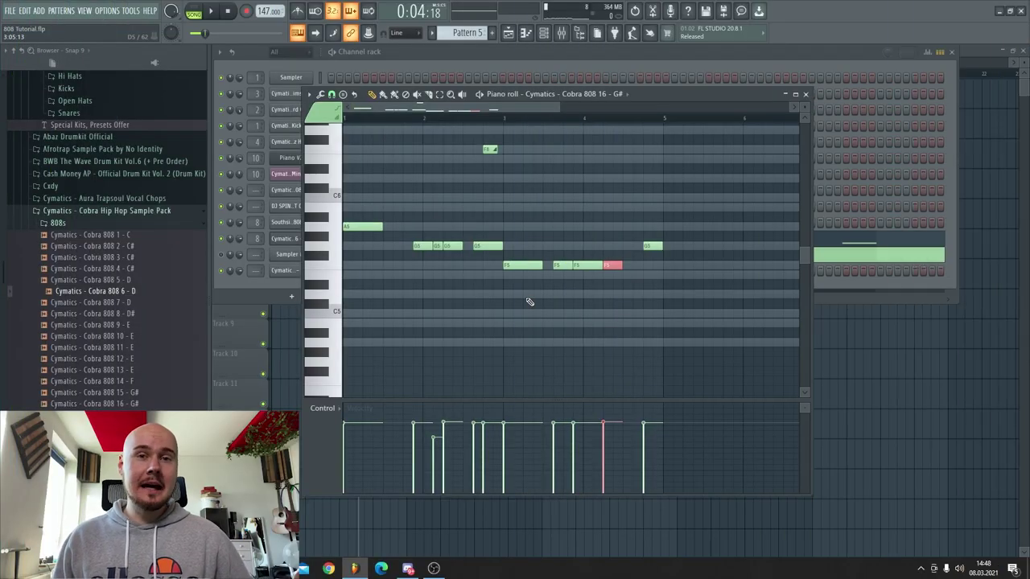
scroll(419, 244, "up", 3)
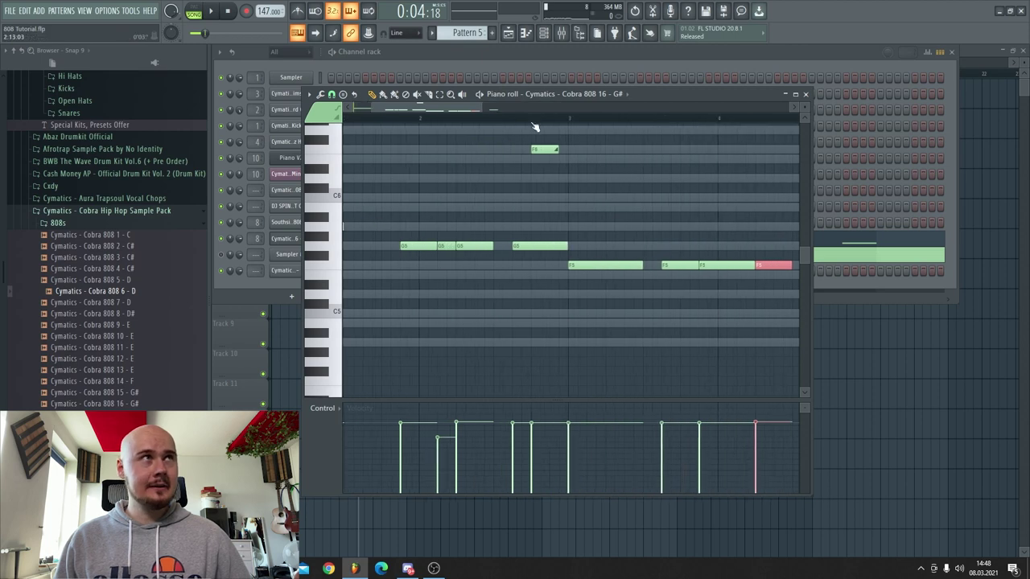
left_click_drag(442, 108, 412, 113)
left_click(618, 140)
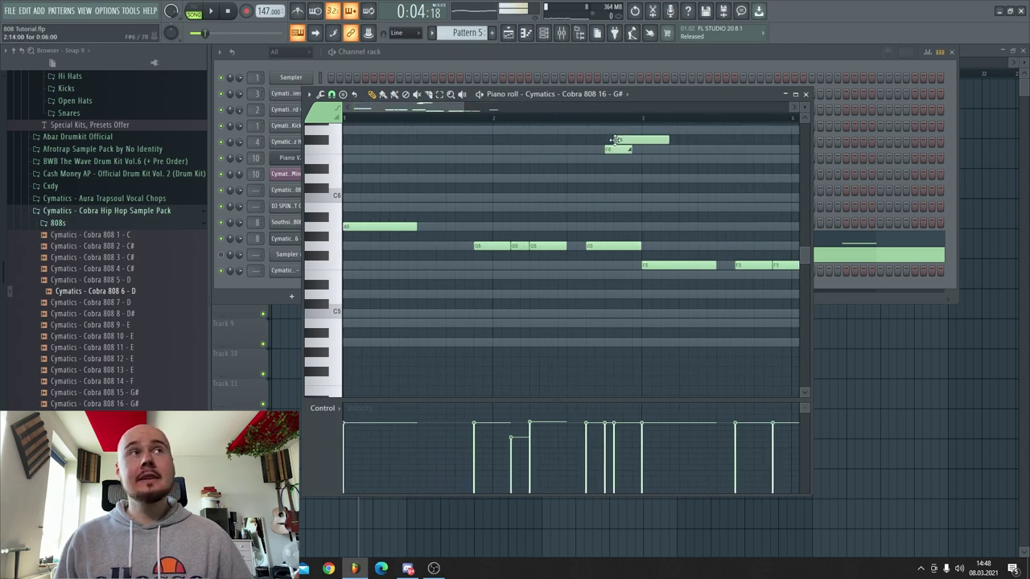
right_click(635, 140)
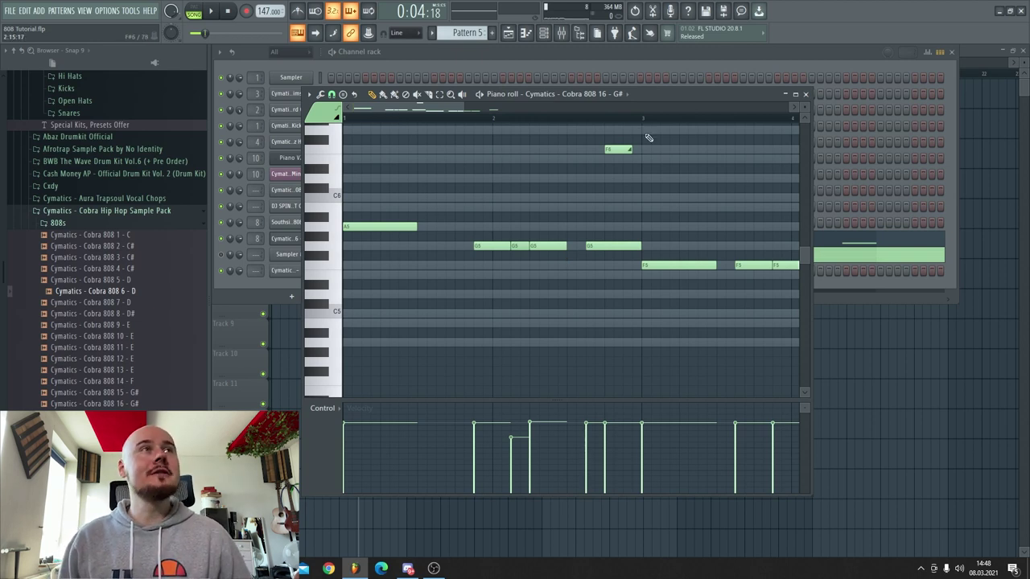
Step: Add a slide note at A5 over the end of the opening note, with its velocity lowered to the minimum, and play it
left_click(416, 180)
left_click_drag(420, 179, 431, 180)
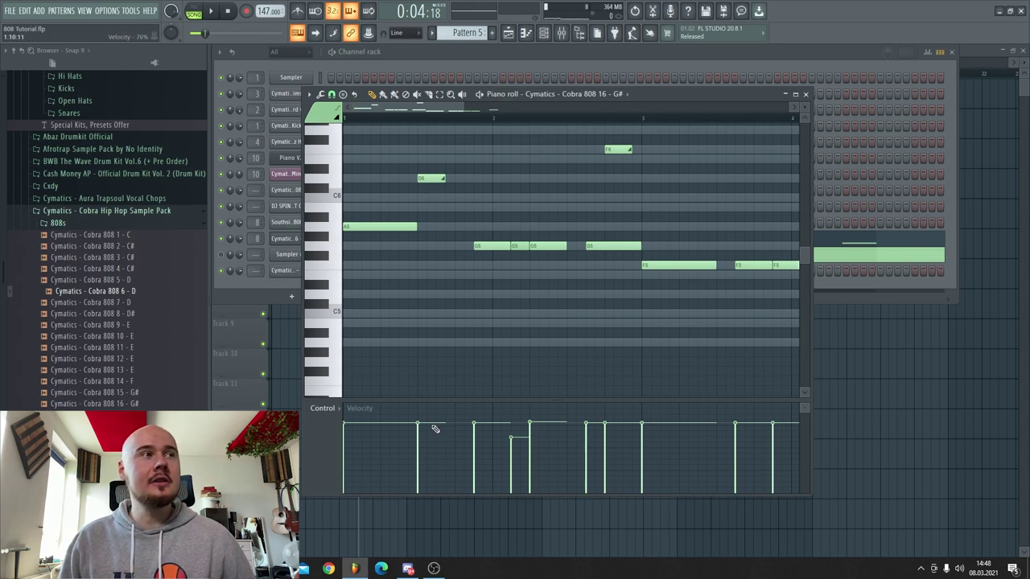
left_click_drag(435, 428, 437, 524)
left_click_drag(433, 178, 402, 226)
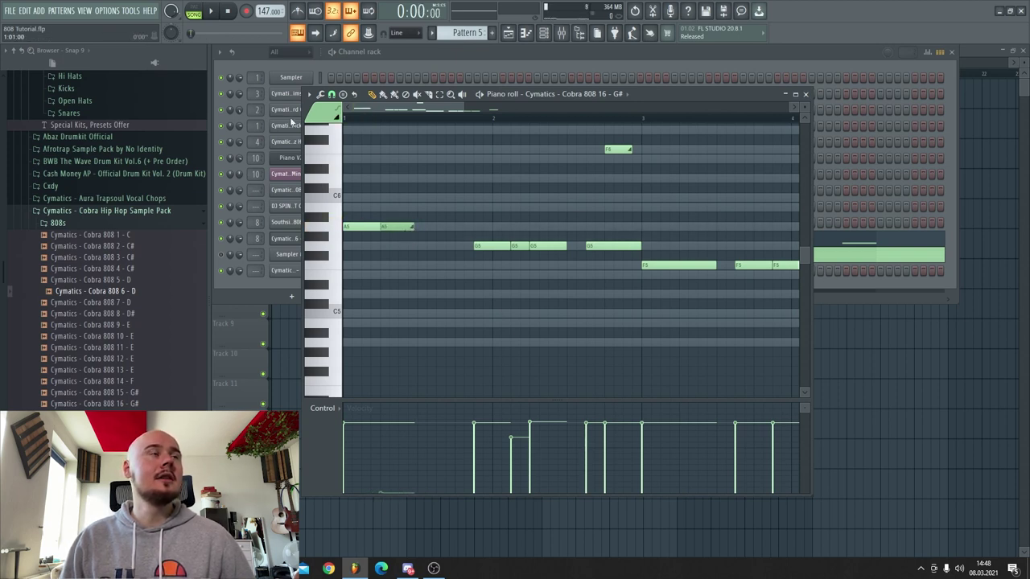
key("space")
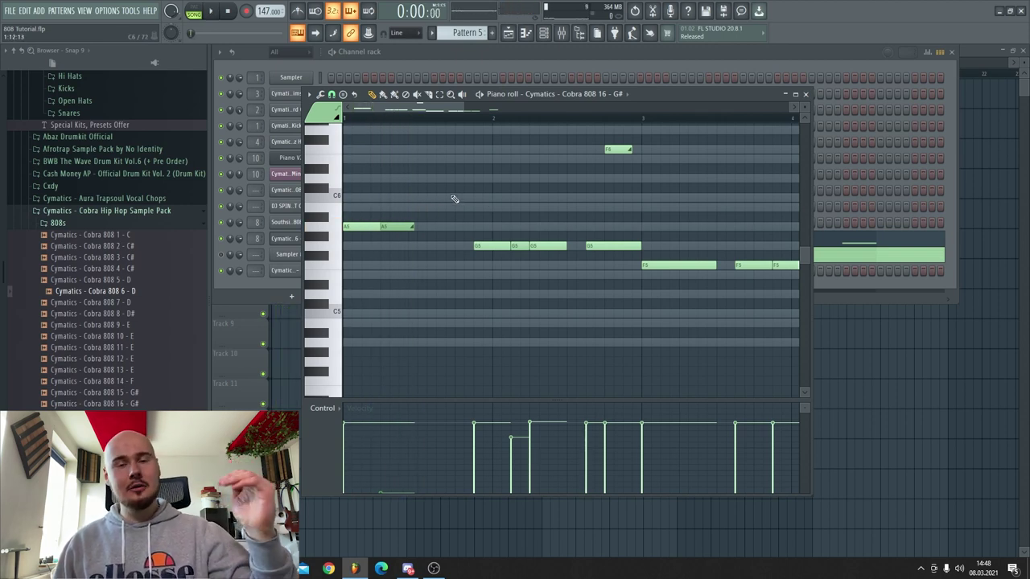
Step: Try the slide note at A#5 above the first G5 note before bar 2 and play it
left_click(490, 217)
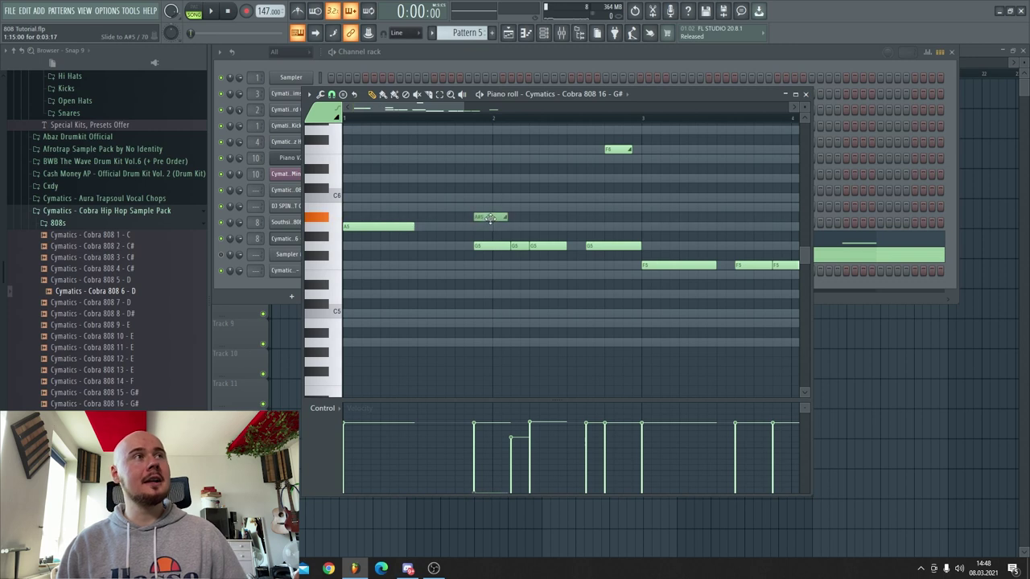
key("space")
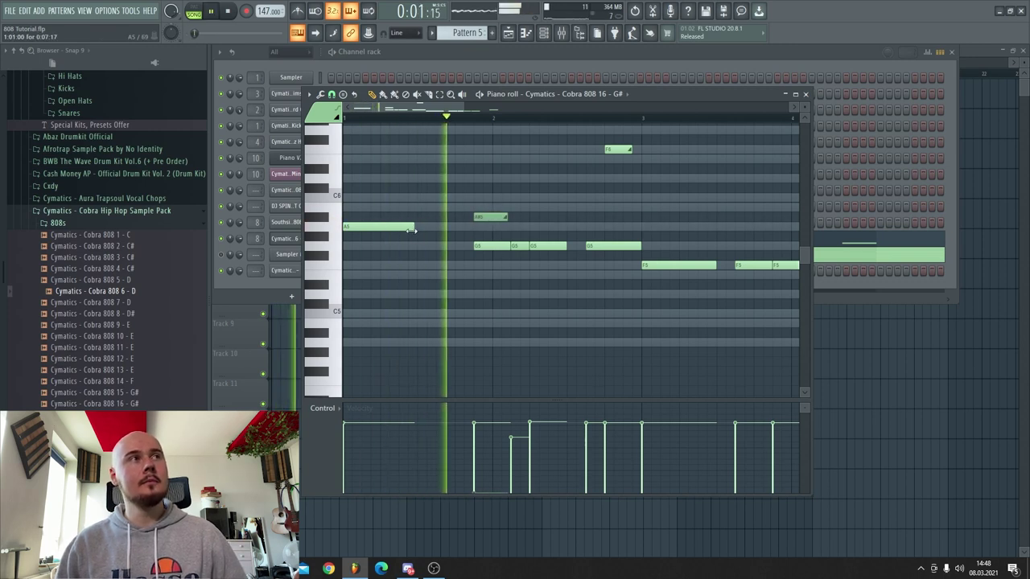
key("space")
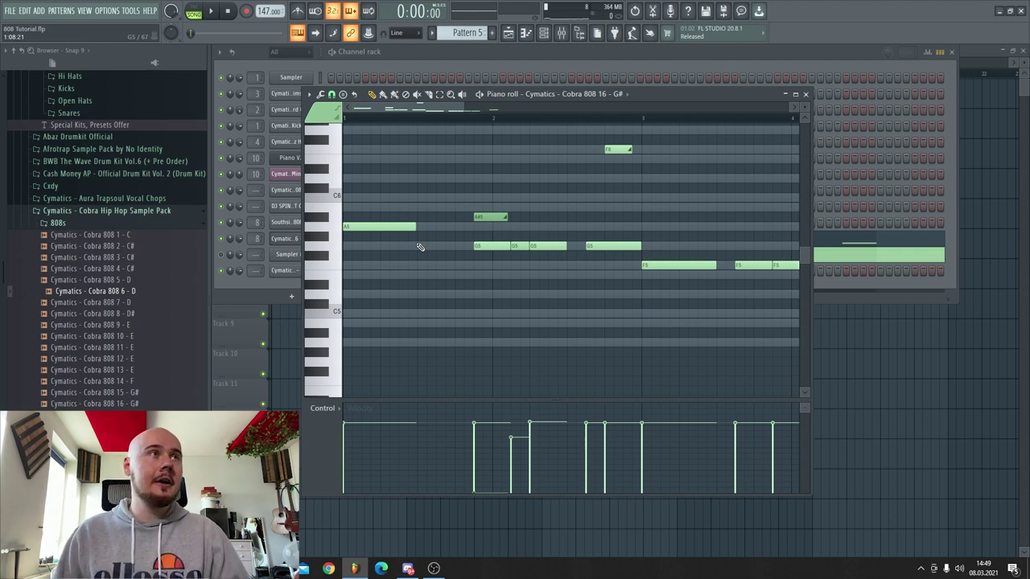
Step: Try the slide note at A5 over the opening note again, shortened, then play it and remove it
left_click_drag(491, 219, 398, 229)
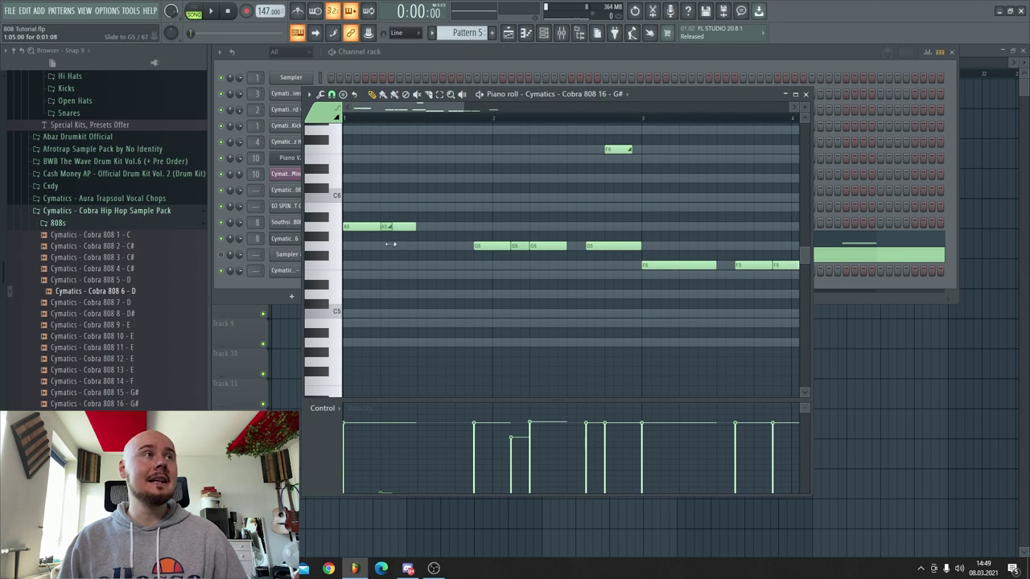
mouse_move(386, 228)
left_mouse_down()
mouse_move(407, 228)
mouse_move(352, 232)
mouse_move(353, 206)
mouse_move(413, 219)
mouse_move(390, 229)
left_mouse_up()
left_click(359, 228)
key("space")
key("space")
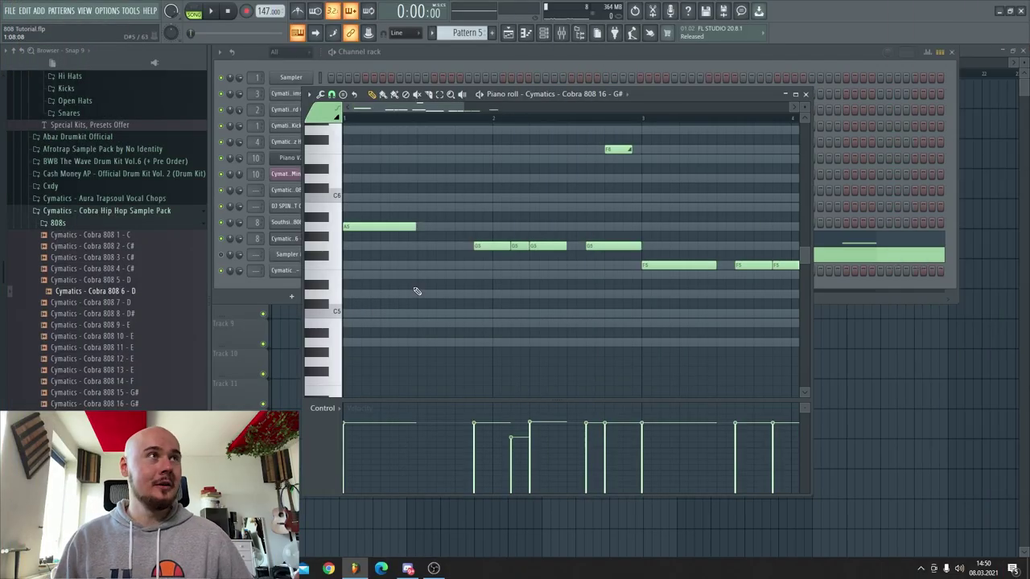
Step: Add a short G5 note directly in front of the first G5 note before bar 2 and select it
scroll(418, 287, "up", 2)
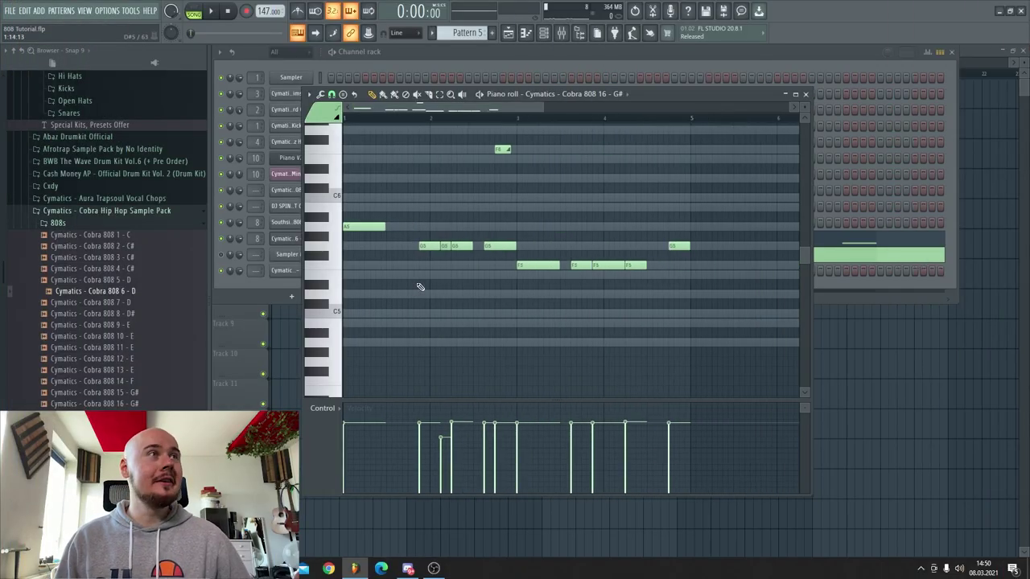
left_click(428, 95)
left_click(372, 95)
left_click_drag(376, 106, 352, 107)
scroll(534, 298, "up", 2)
scroll(540, 265, "down", 3)
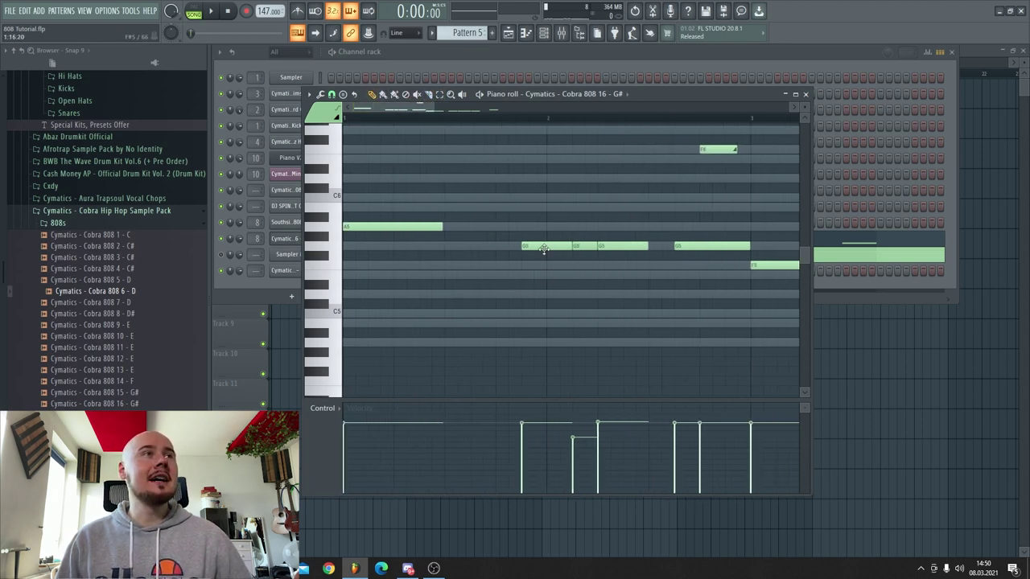
left_click(500, 236)
left_click_drag(540, 238, 507, 283)
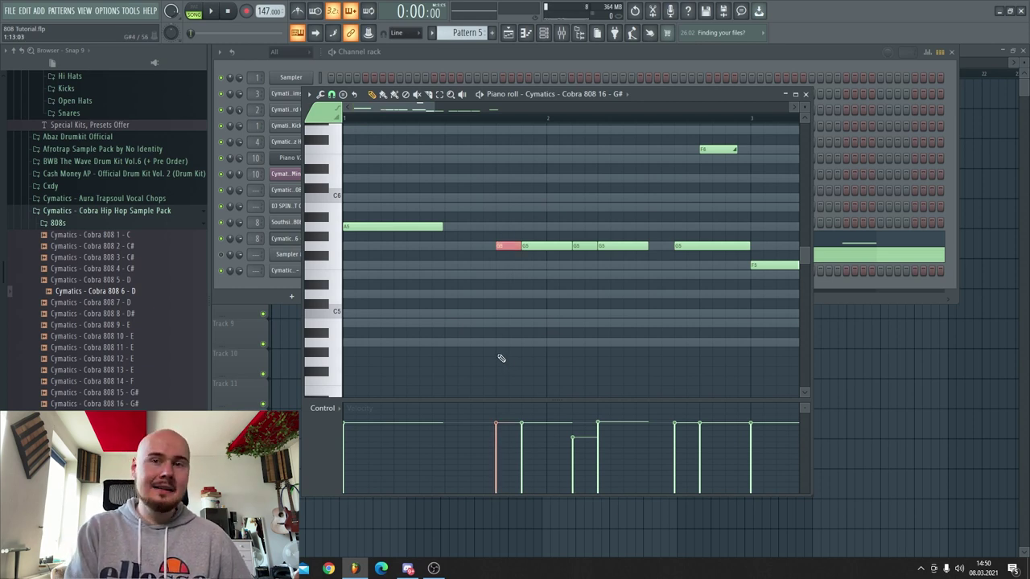
Step: Chop the selected short G5 note into a roll of eight equal slices with the Chopper tool
key("alt+u")
left_click_drag(444, 189, 682, 250)
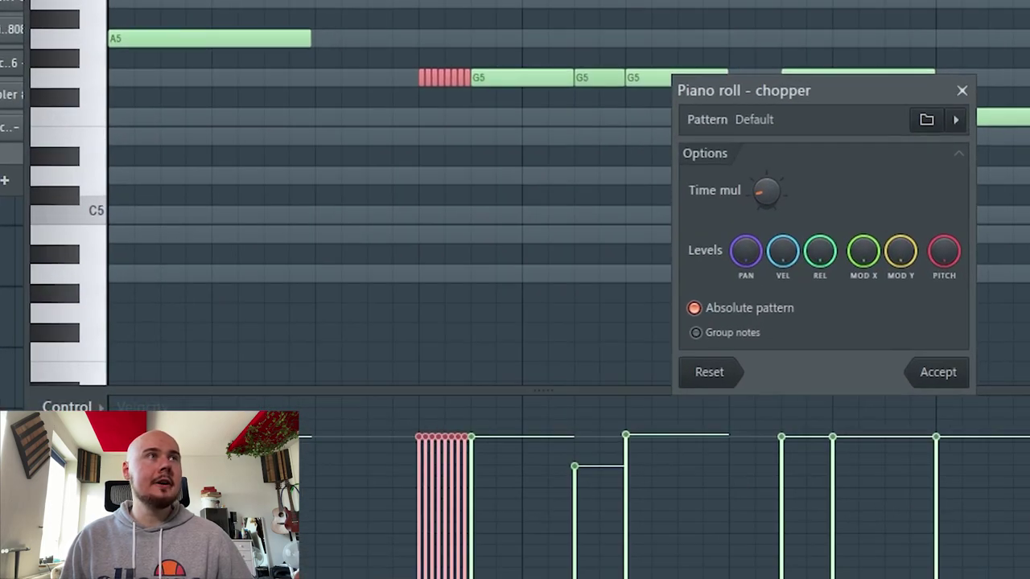
mouse_move(766, 191)
left_mouse_down()
mouse_move(767, 179)
mouse_move(766, 190)
left_mouse_up()
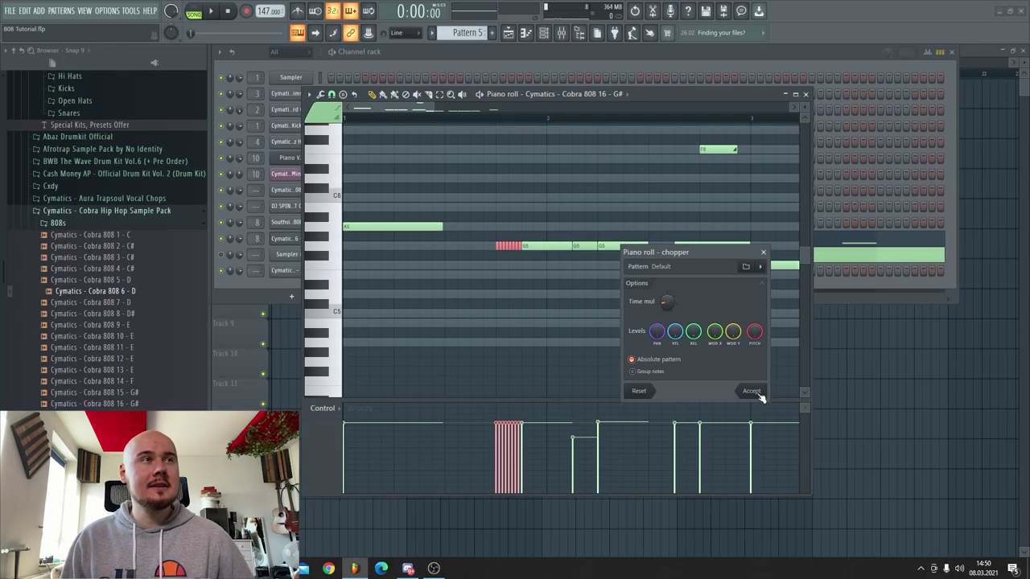
left_click(751, 391)
Step: Ramp the roll's velocities from near zero up towards the following note's level, and play the passage
scroll(489, 445, "up", 3)
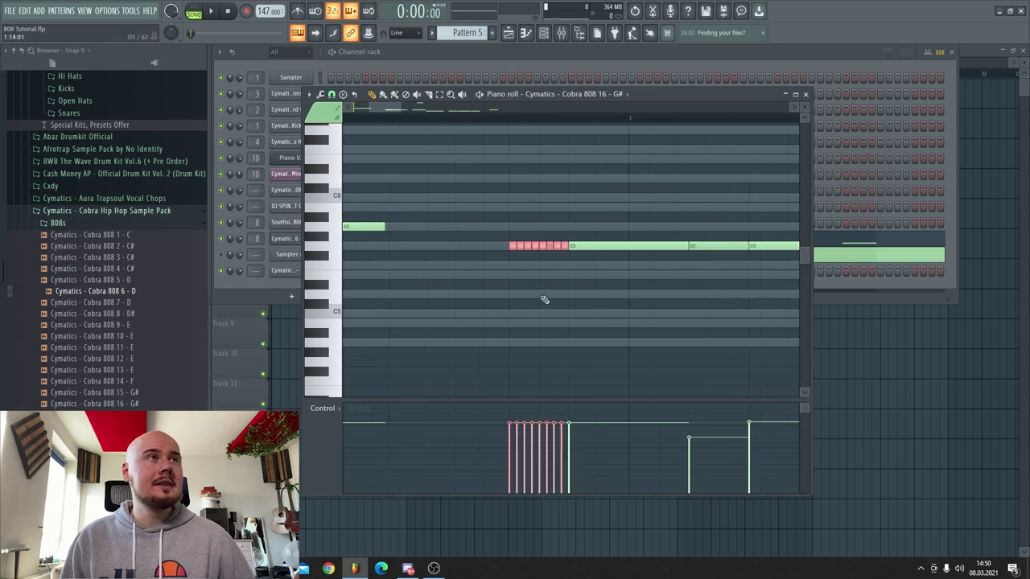
scroll(544, 299, "up", 2)
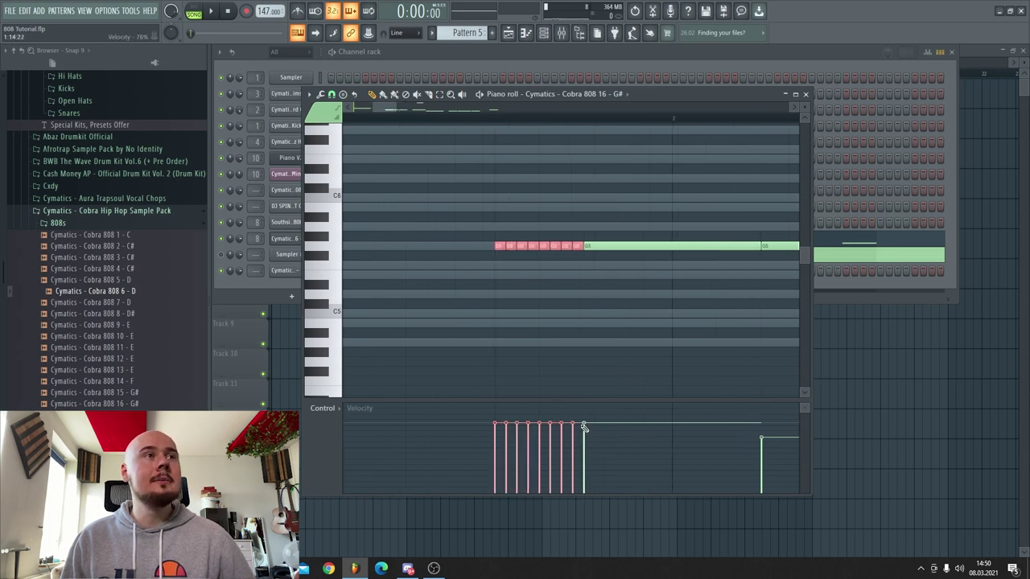
mouse_move(584, 426)
left_mouse_down()
mouse_move(514, 478)
mouse_move(493, 509)
mouse_move(487, 501)
left_mouse_up()
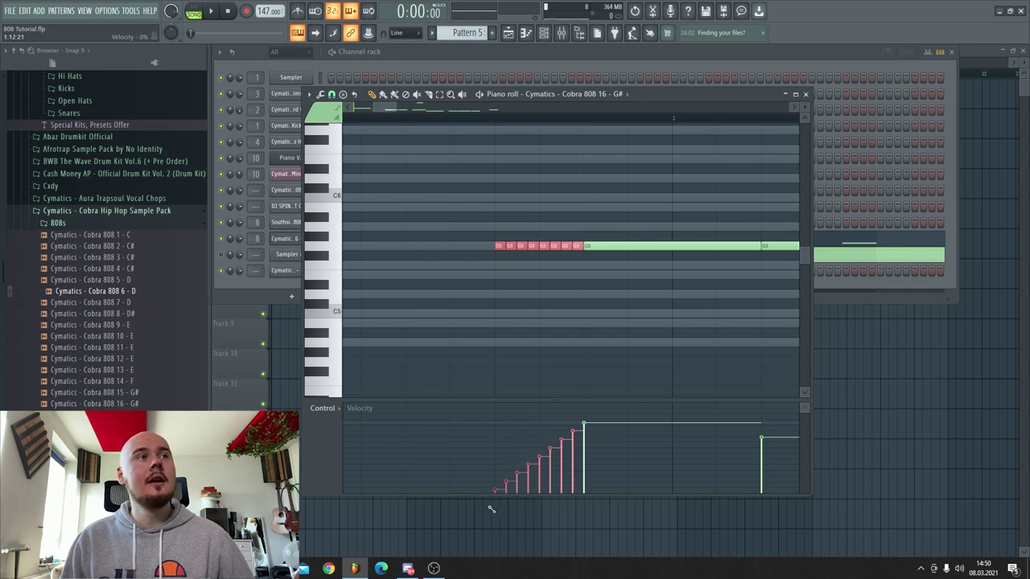
scroll(458, 370, "down", 4)
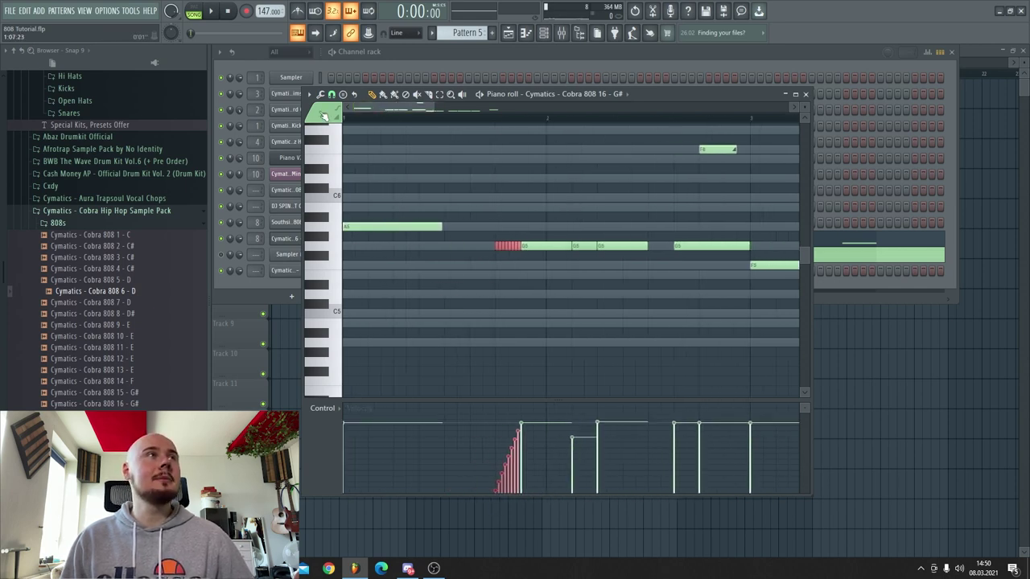
scroll(395, 153, "left", 2)
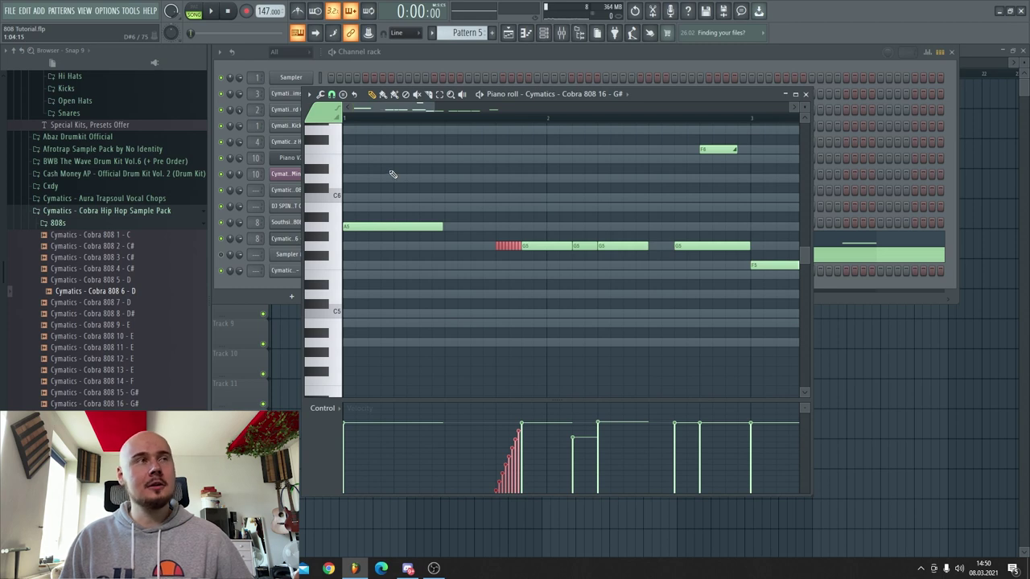
key("space")
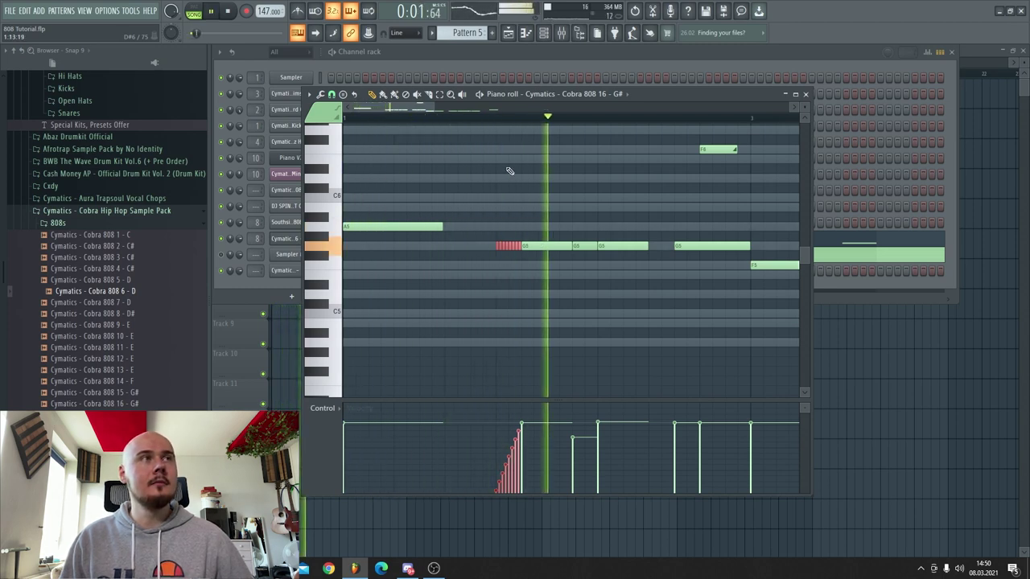
key("space")
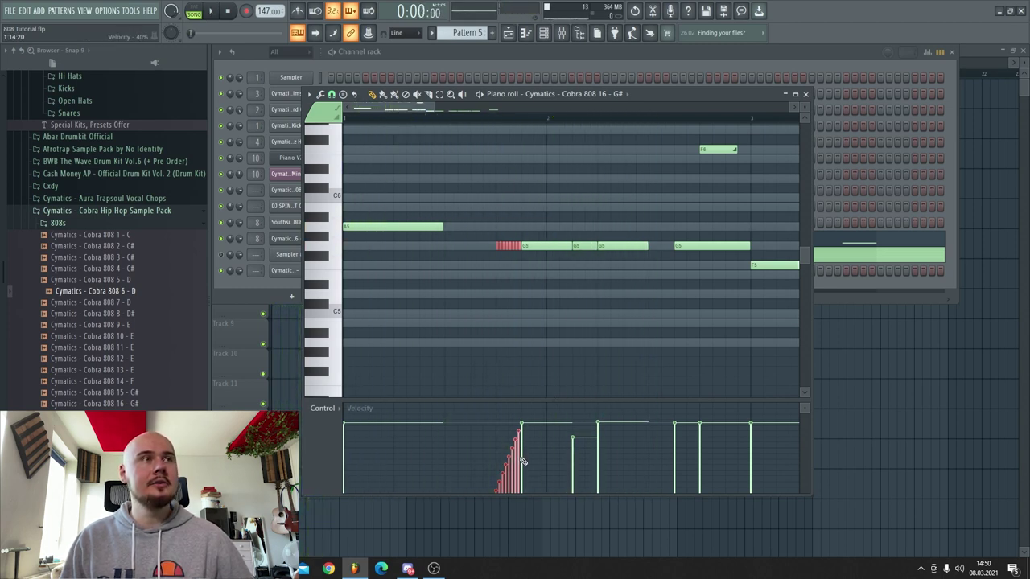
Step: Redraw the roll's velocity ramp lower, peaking at about 40%, and play the passage
mouse_move(520, 458)
left_mouse_down()
mouse_move(479, 508)
mouse_move(501, 529)
left_mouse_up()
key("space")
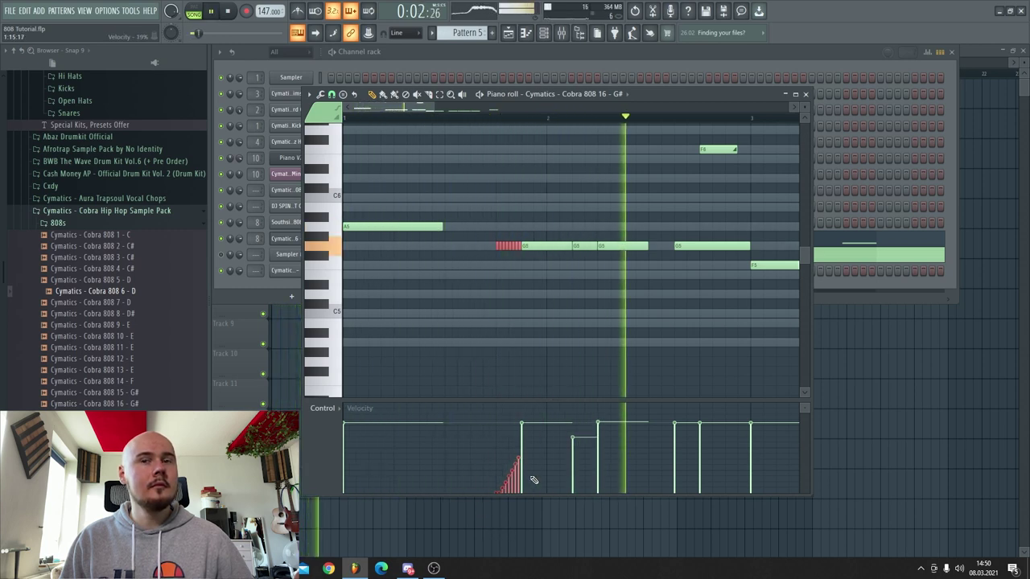
key("space")
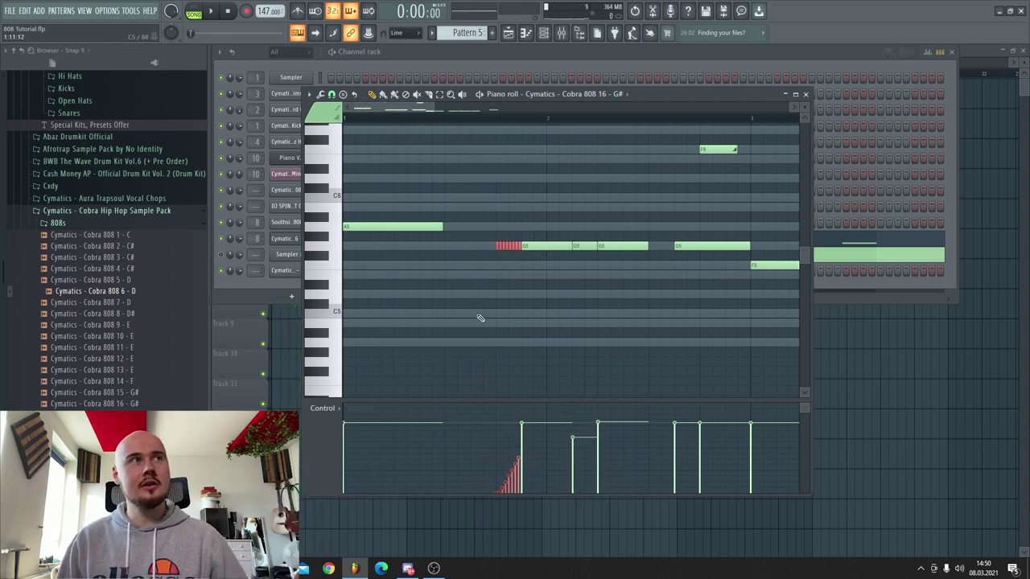
Step: Delete all the chopped G5 notes in front of the first full G5 note
scroll(499, 322, "up", 2)
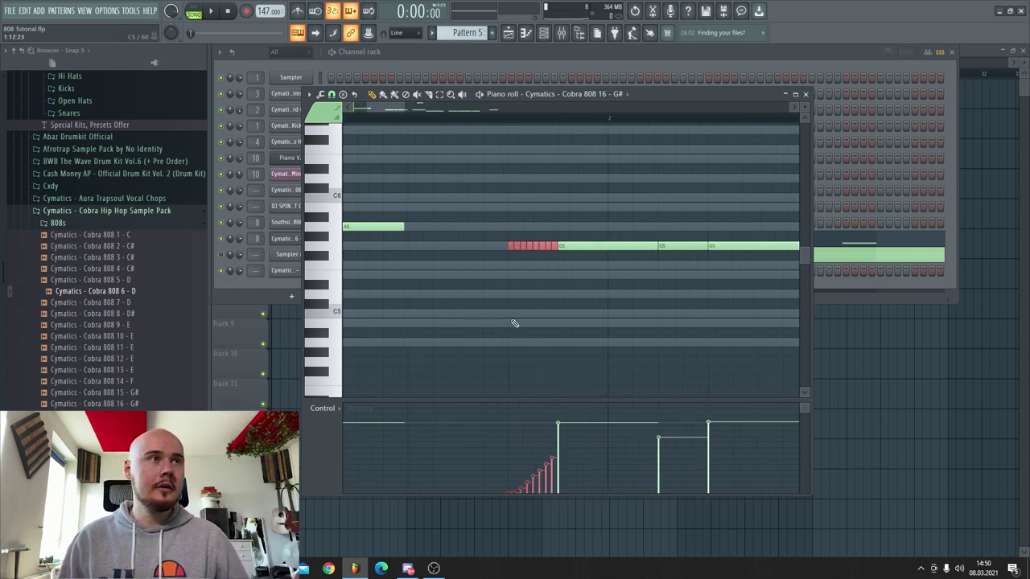
scroll(477, 251, "up", 1)
right_click(513, 248)
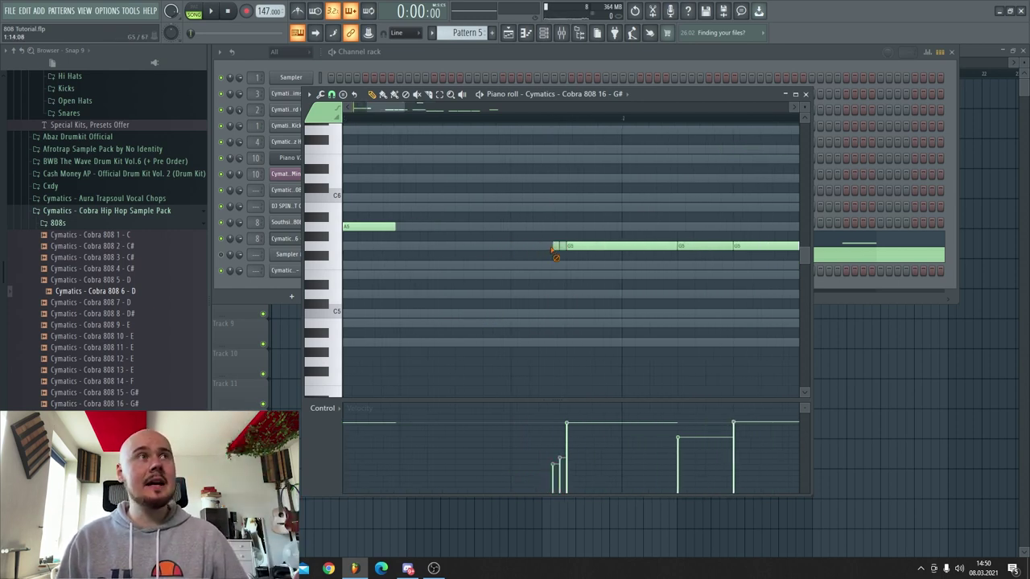
scroll(547, 266, "down", 3)
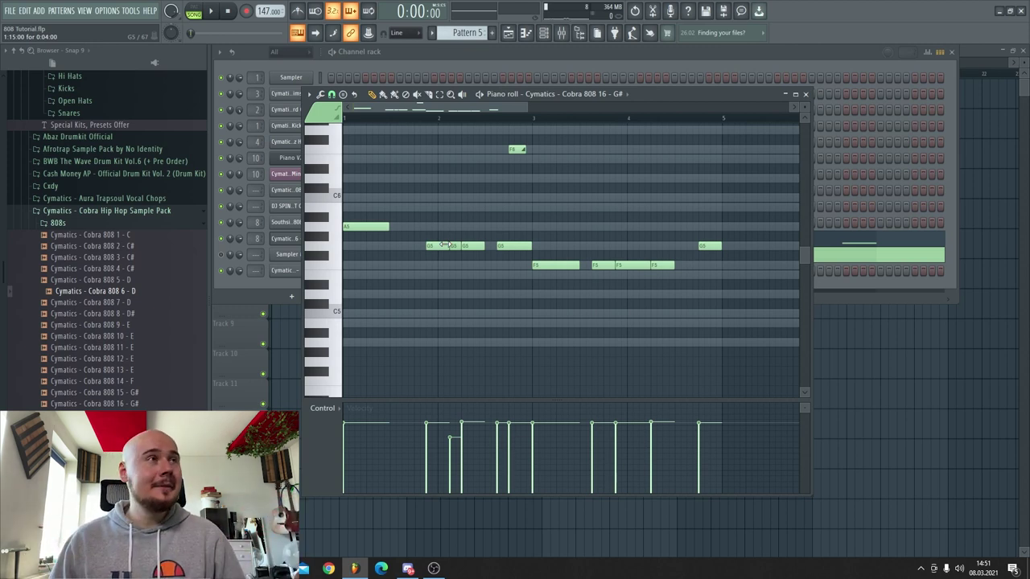
Step: Shorten the first G5 note to end at bar 2 and fill the gap with two short G5 notes
scroll(324, 286, "up", 3)
scroll(434, 237, "up", 2)
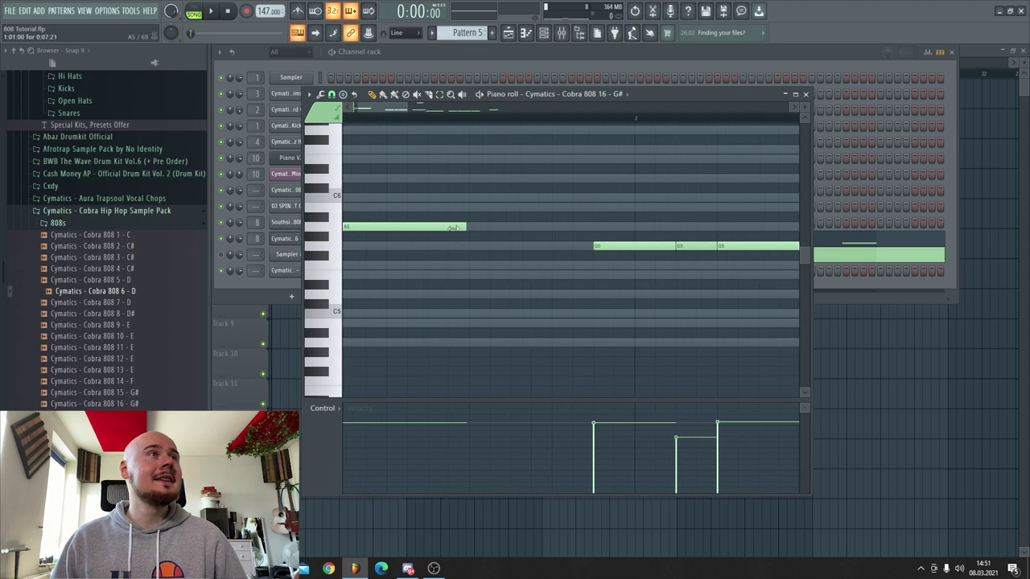
scroll(547, 242, "down", 2)
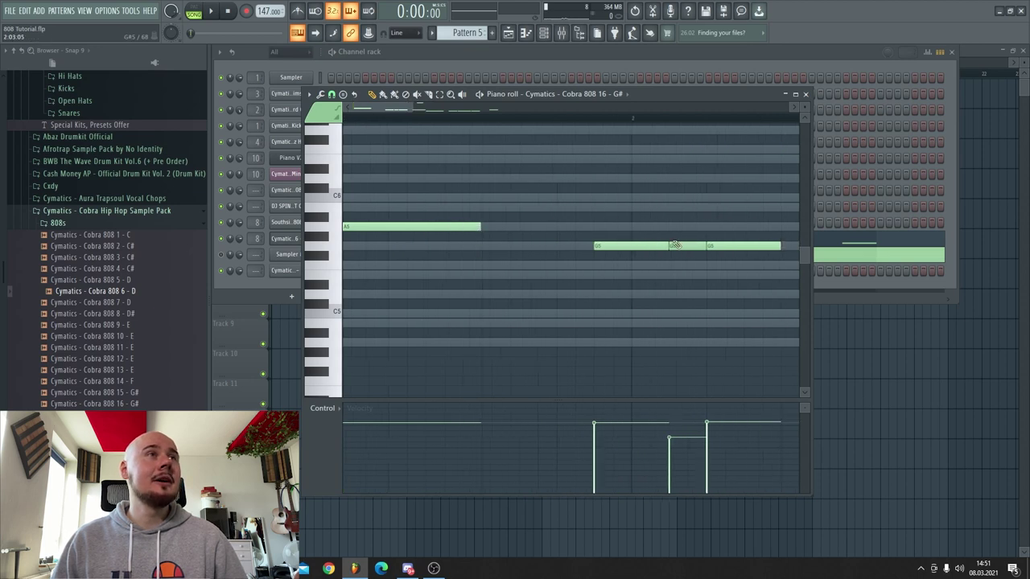
left_click_drag(621, 247, 593, 253)
left_click(597, 247)
left_click(608, 246)
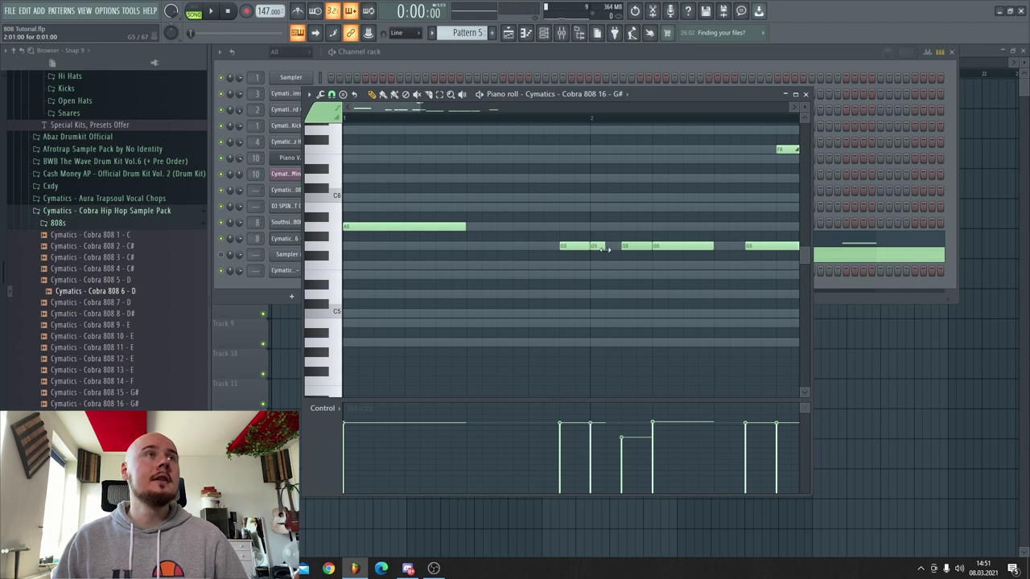
Step: Select the two short G5 notes, set their velocities slightly below the preceding note's level, and play the passage
mouse_move(598, 431)
left_mouse_down()
mouse_move(598, 462)
mouse_move(593, 445)
left_mouse_up()
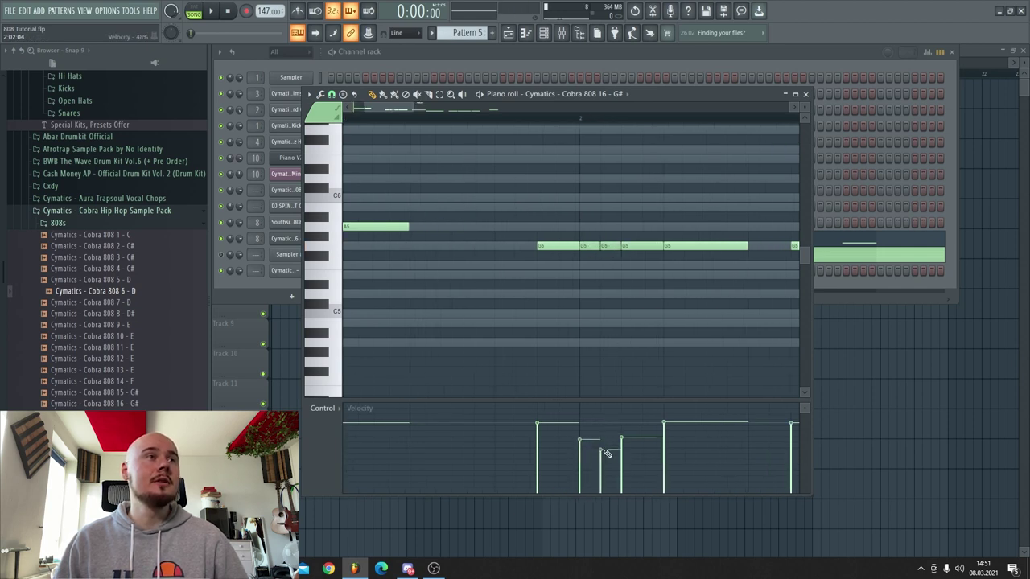
left_click_drag(590, 232, 621, 271)
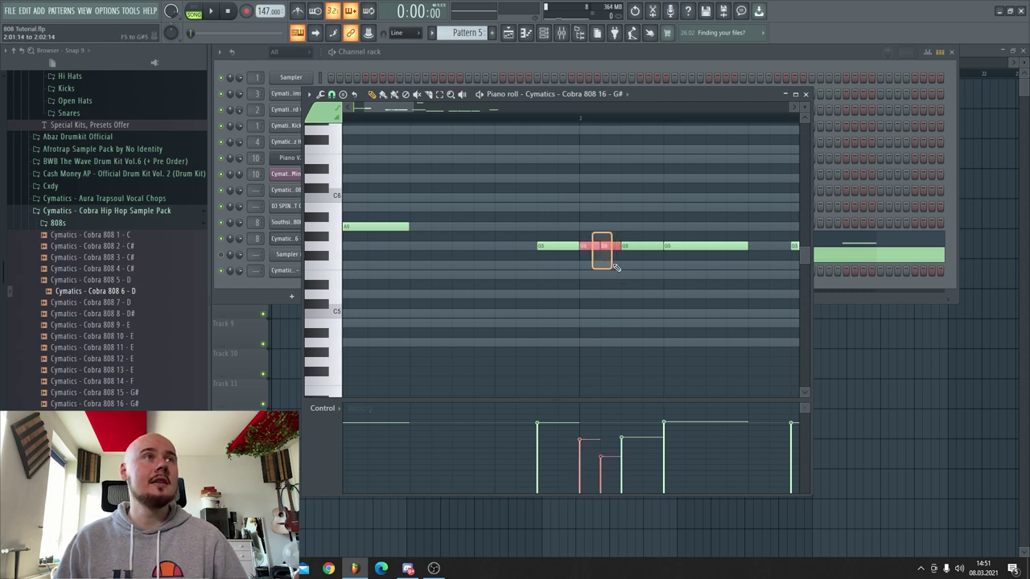
left_click(600, 428)
left_click(600, 428)
key("space")
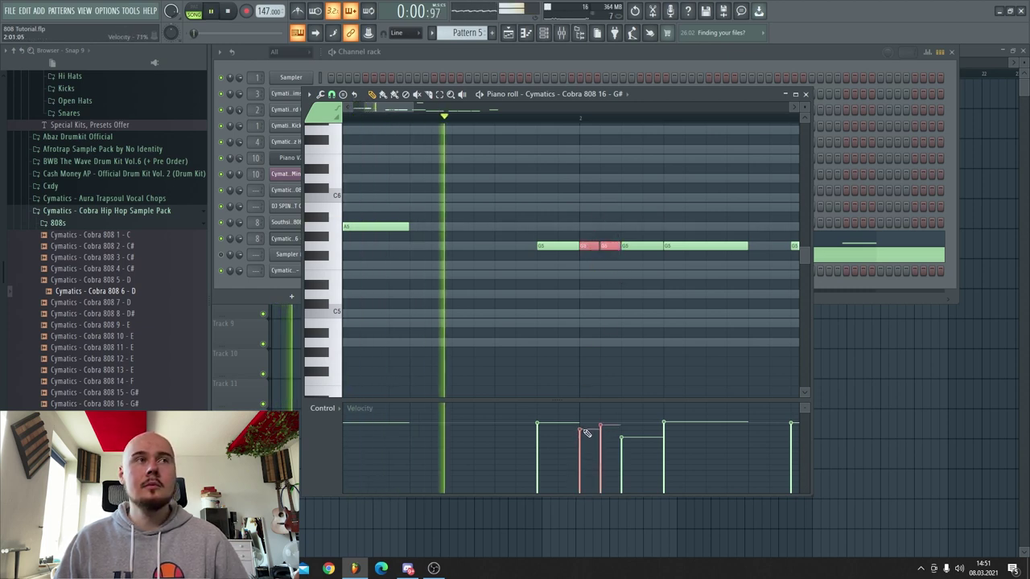
key("space")
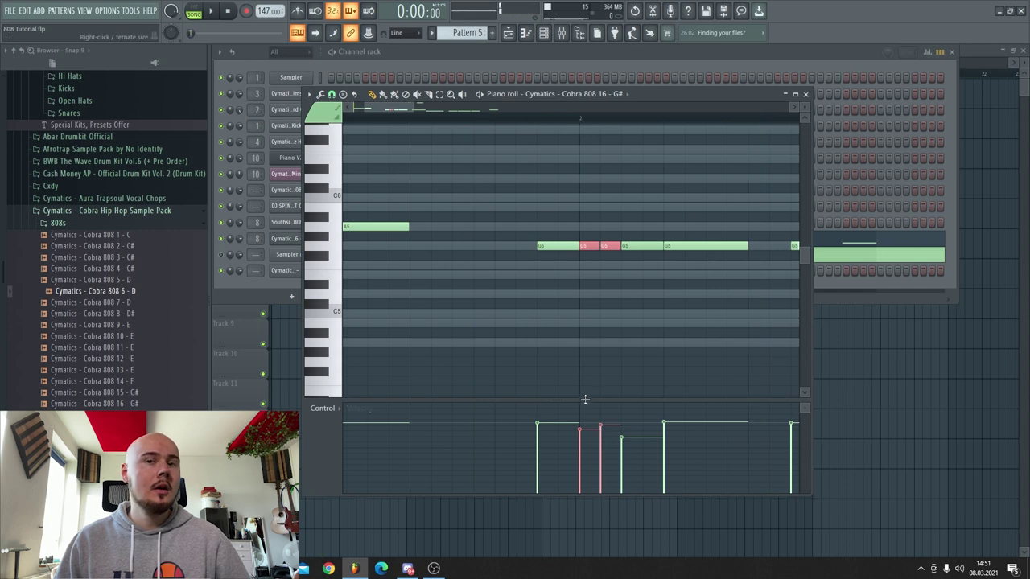
Step: Lower the two short G5 notes' velocities, with the first clearly quieter than the second, and play the passage
scroll(584, 320, "down", 2)
scroll(561, 288, "up", 2)
scroll(533, 271, "up", 2)
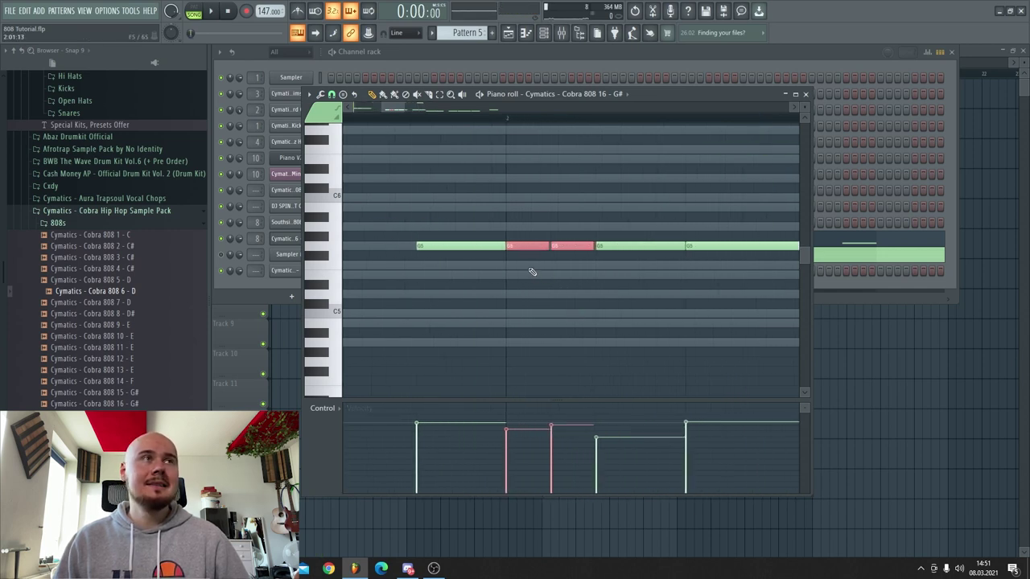
scroll(532, 243, "down", 2)
scroll(532, 243, "down", 1)
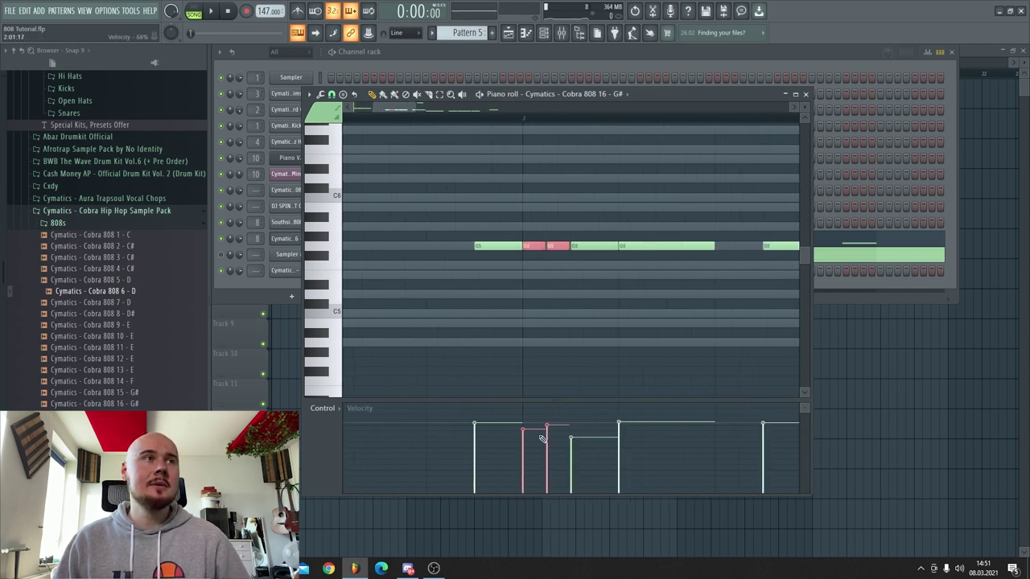
mouse_move(523, 442)
left_mouse_down()
mouse_move(532, 465)
mouse_move(550, 448)
left_mouse_up()
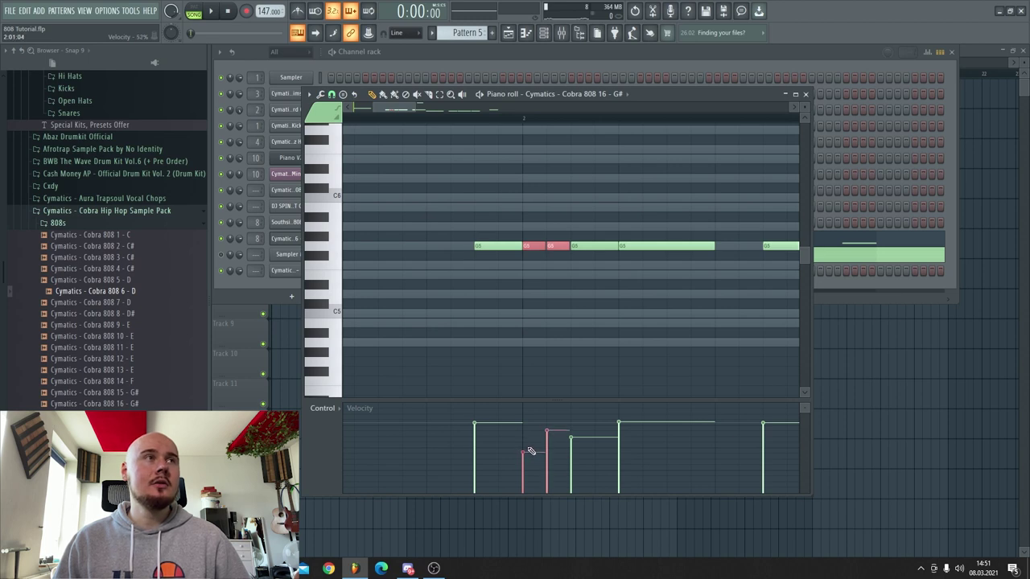
key("space")
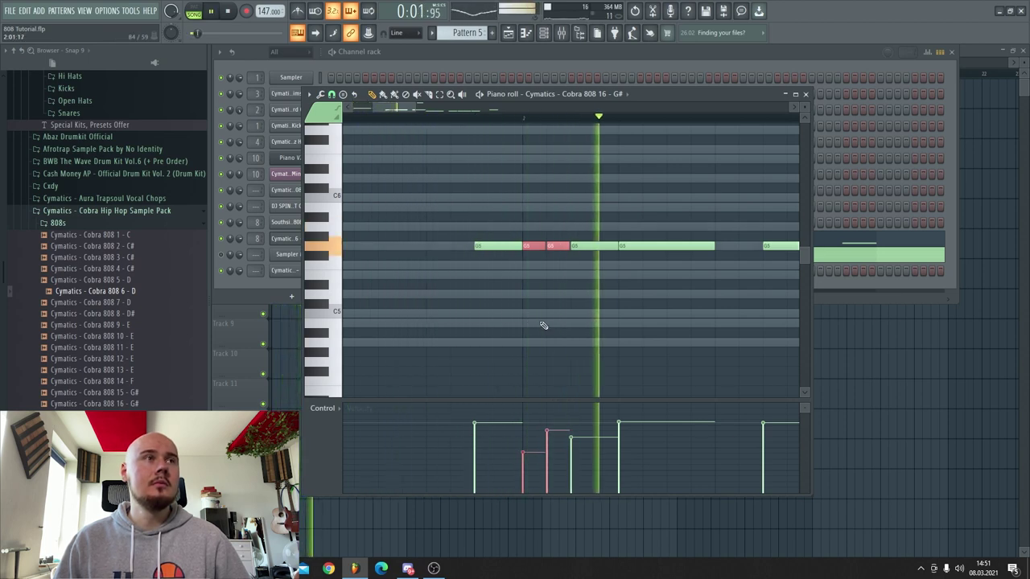
key("space")
Step: Delete the two short G5 notes and extend the first G5 note back to the next G5 note
key("Delete")
scroll(542, 281, "down", 1)
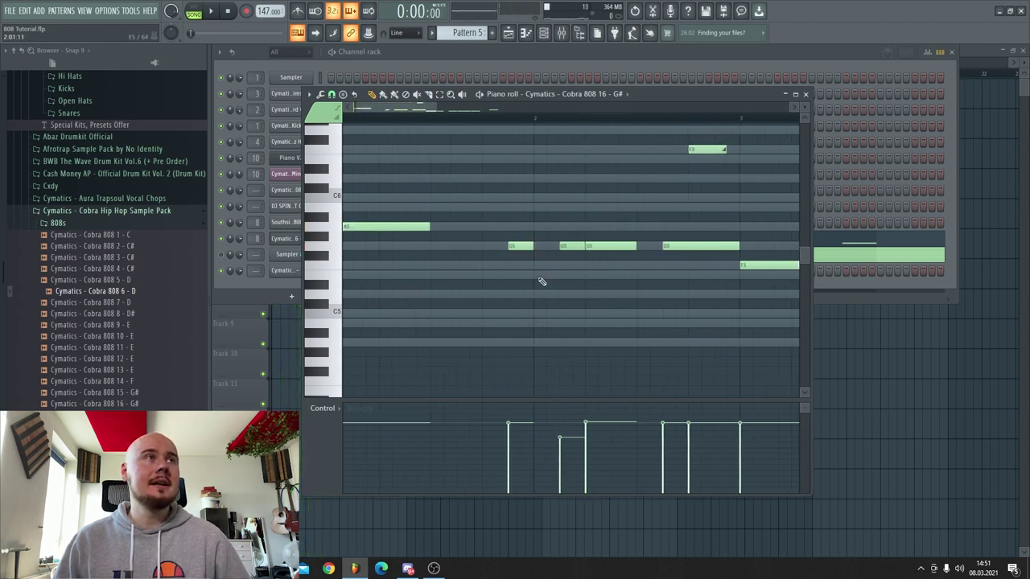
scroll(518, 251, "down", 1)
left_click_drag(508, 247, 527, 256)
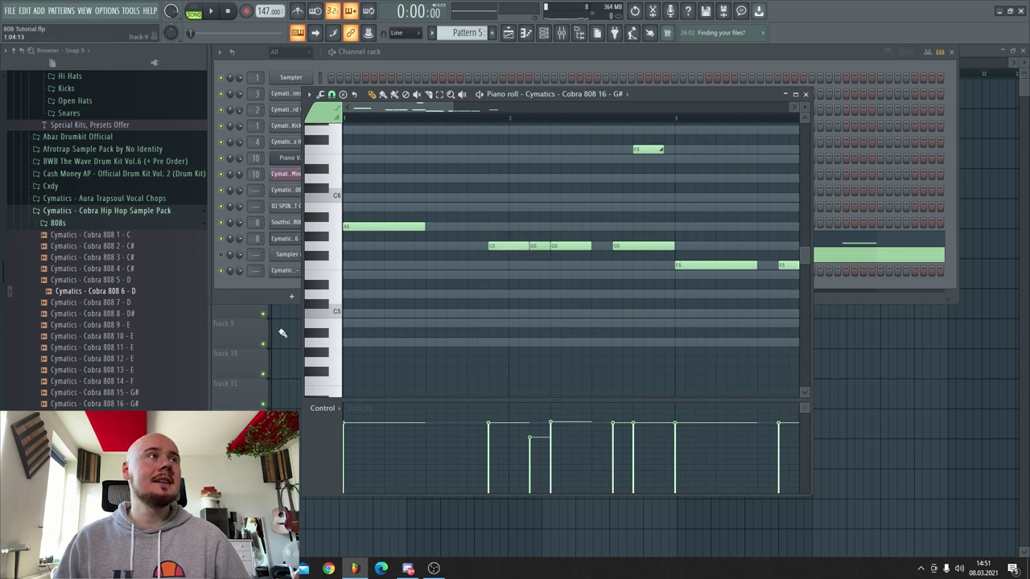
Step: Load Gross Beat in slot 5 of the 808 mixer track and play the pattern with its Basic 9 time preset
left_click(563, 34)
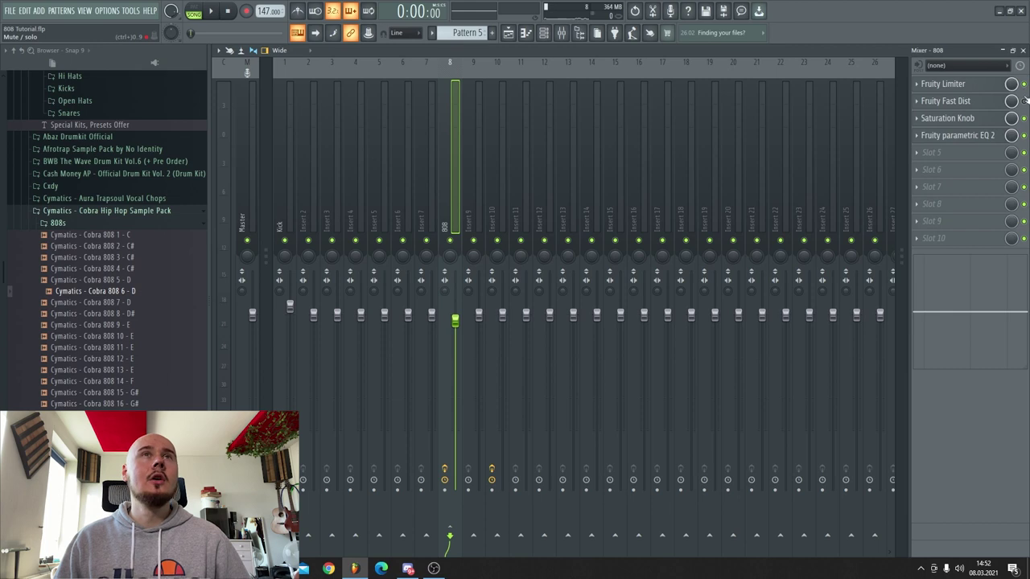
left_click(931, 153)
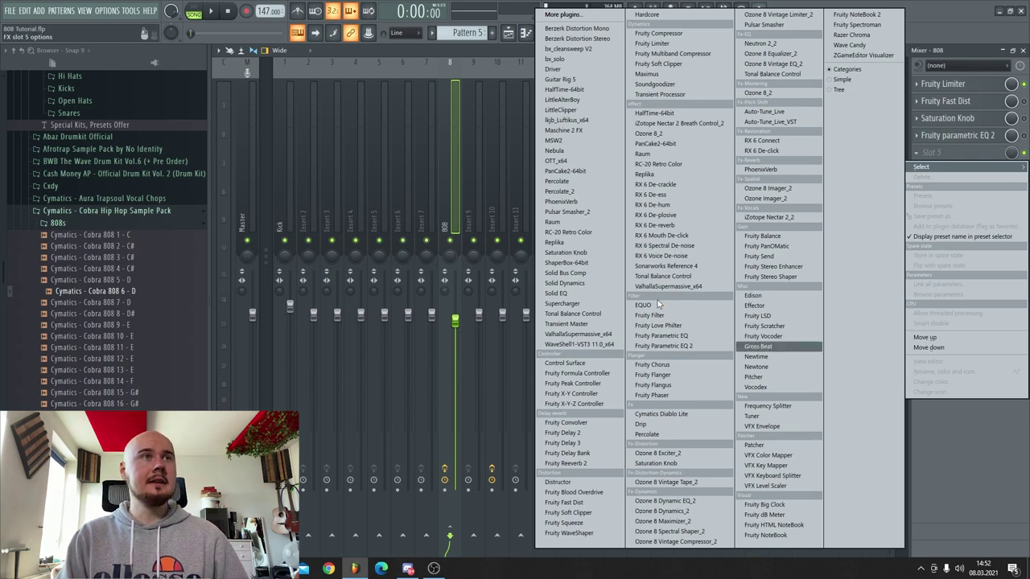
left_click(758, 346)
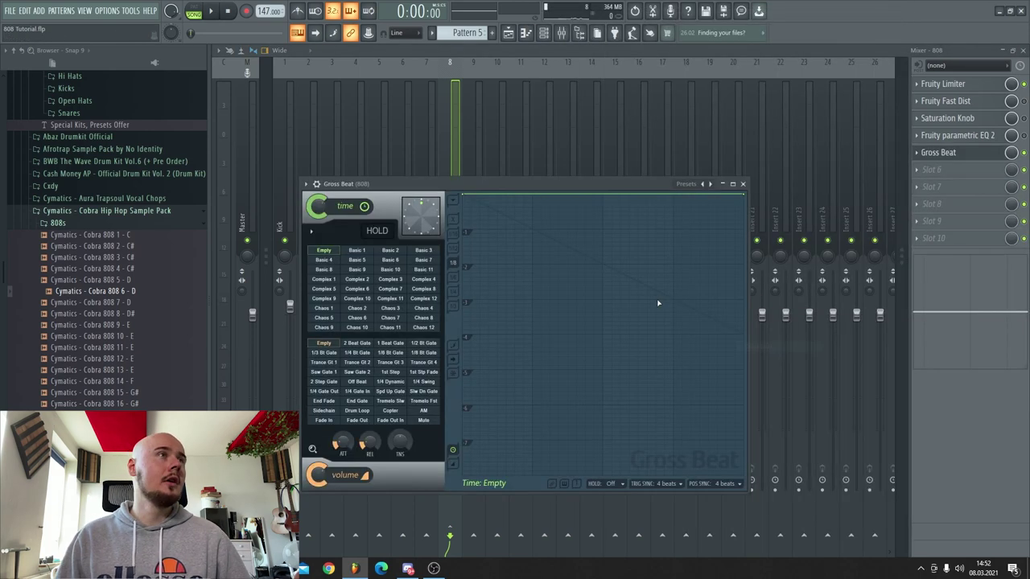
left_click(356, 270)
key("space")
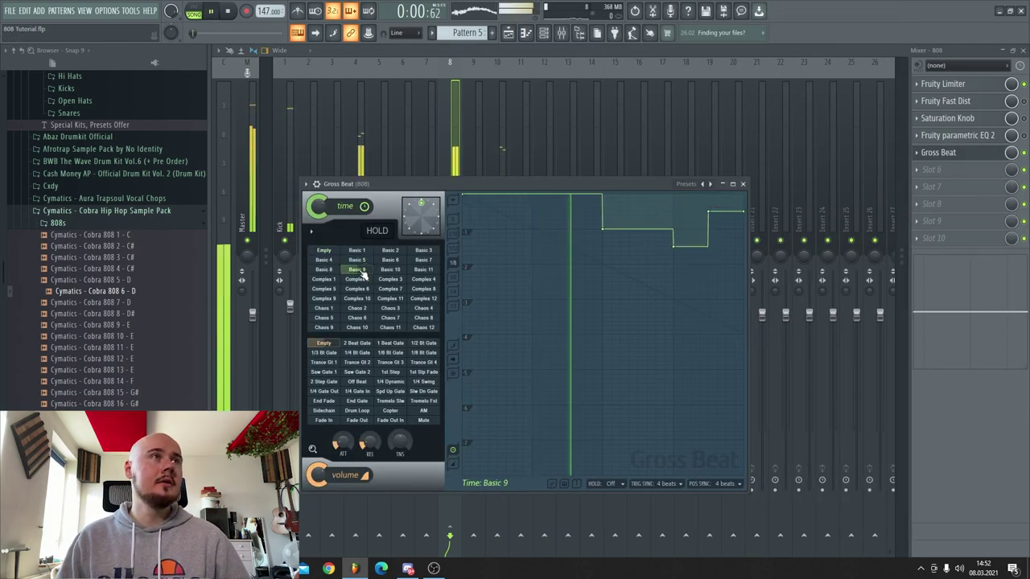
Step: Audition the Basic 6 and Basic 7 time presets in Gross Beat while the pattern plays
left_click(402, 261)
key("space")
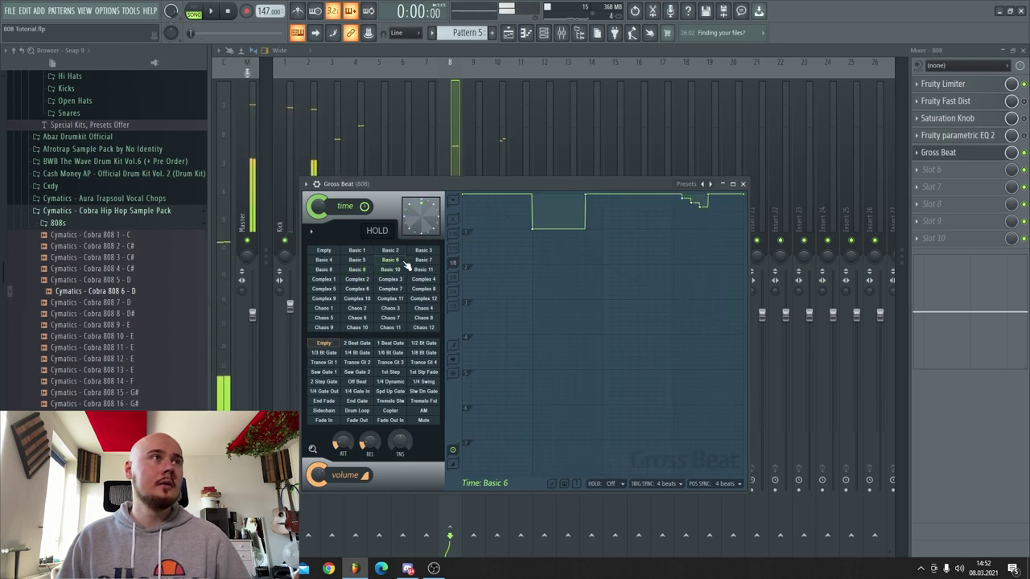
key("space")
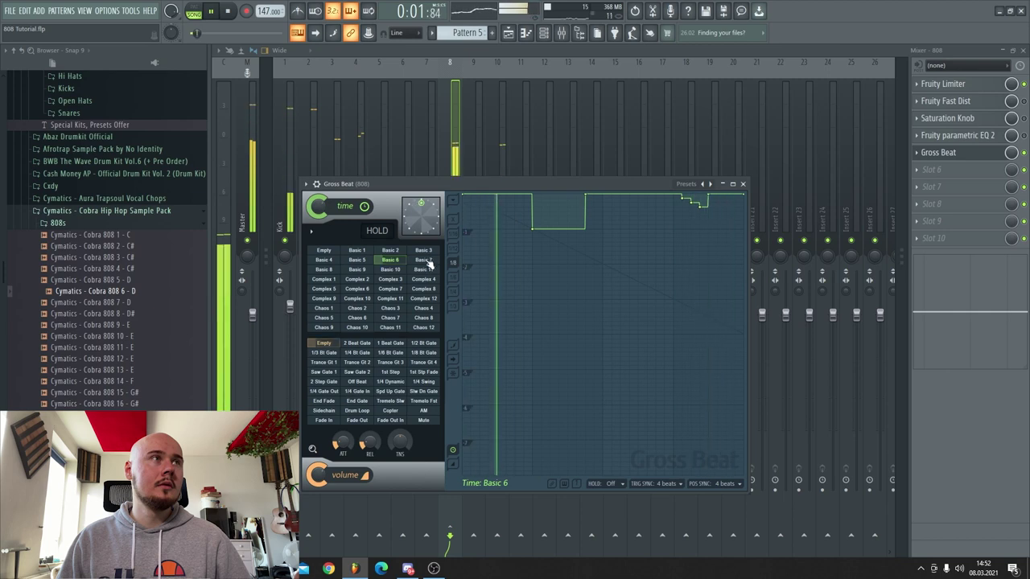
left_click(427, 262)
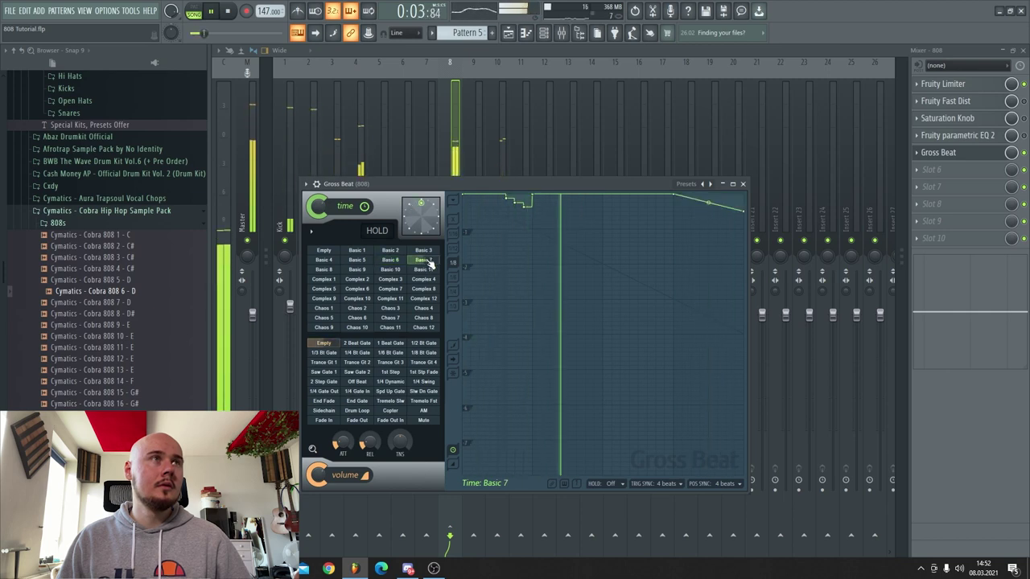
key("space")
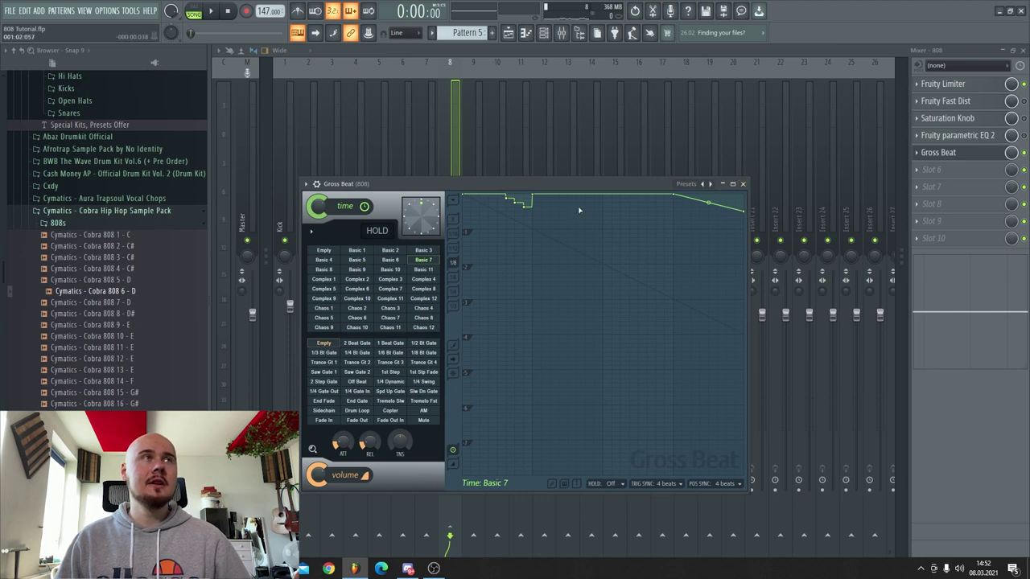
Step: Remove Gross Beat from the 808 mixer track, and try a short A#5 note above the first A5 note, deleting it again
left_click(742, 184)
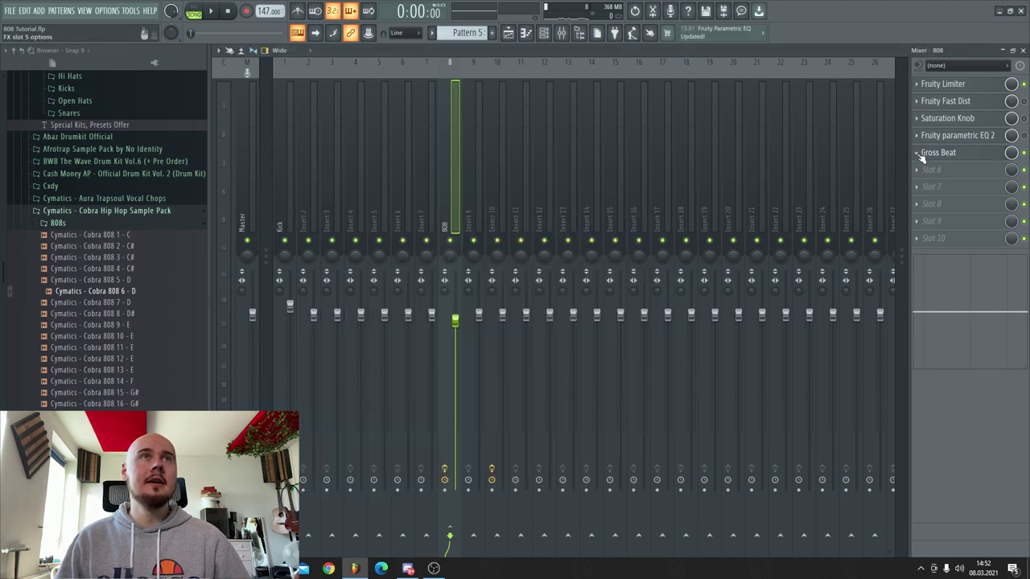
left_click(922, 158)
left_click(931, 180)
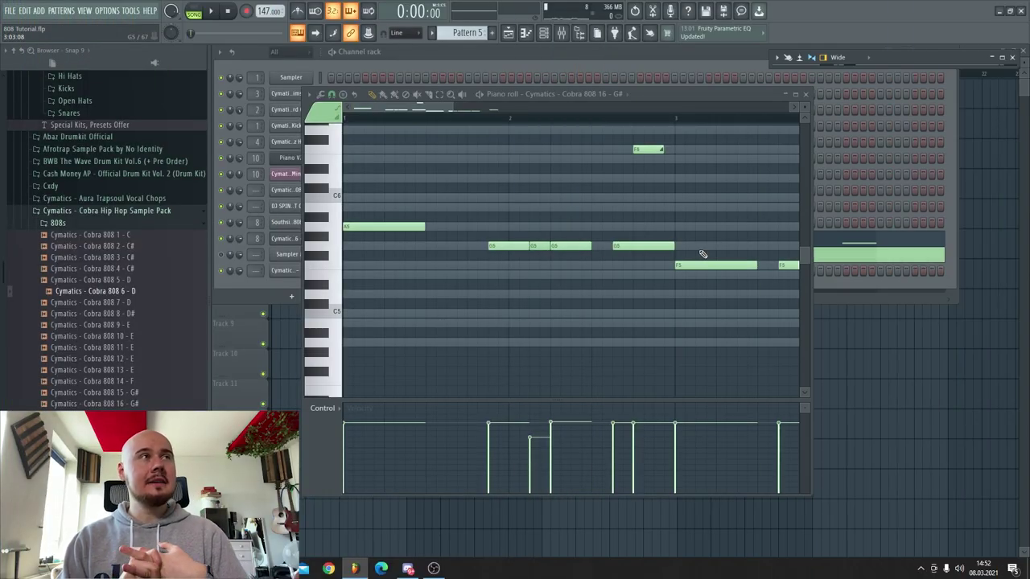
left_click(385, 219)
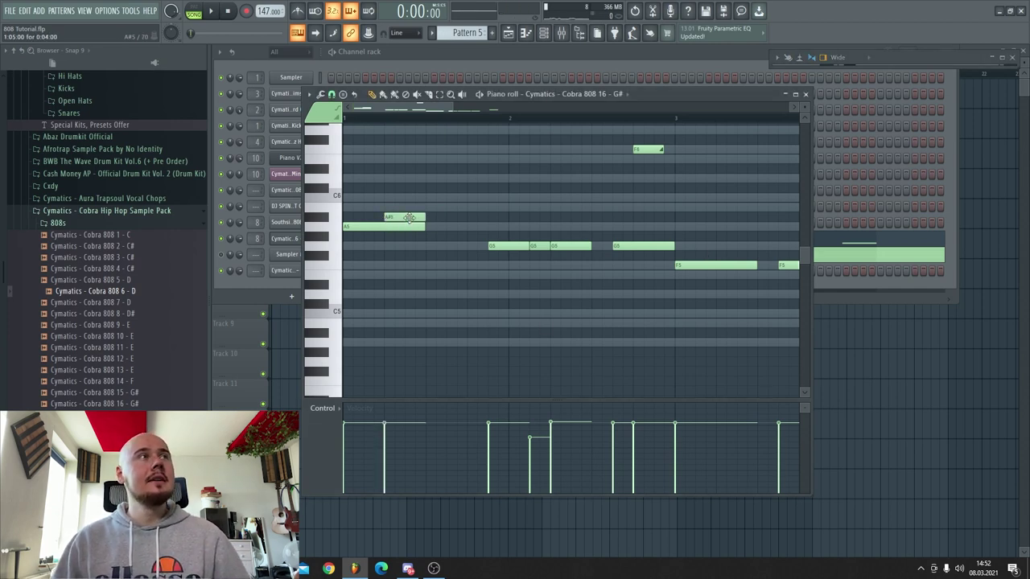
right_click(410, 219)
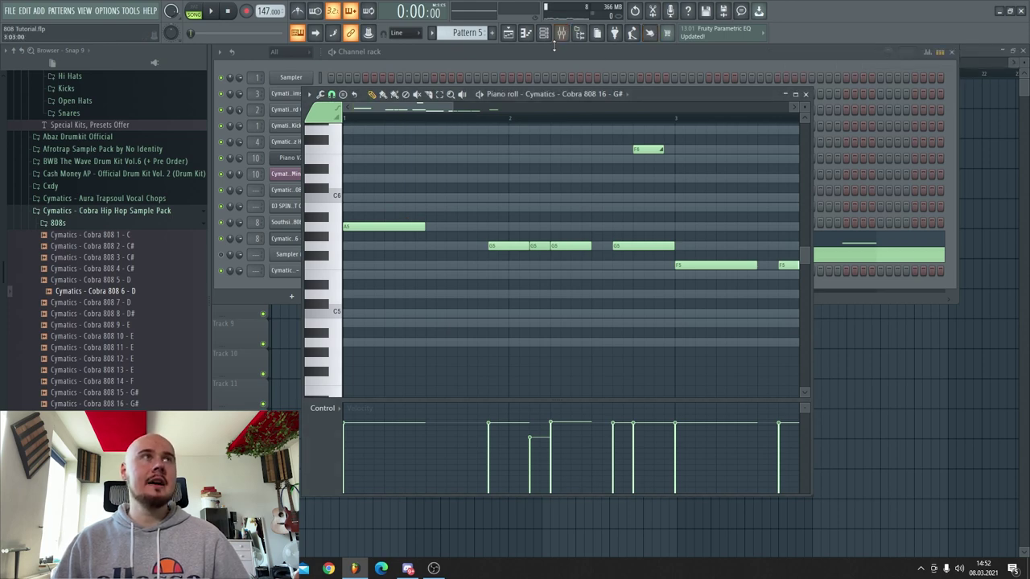
Step: Load Gross Beat in slot 5 of the 808 mixer track again and open its window
left_click(1002, 57)
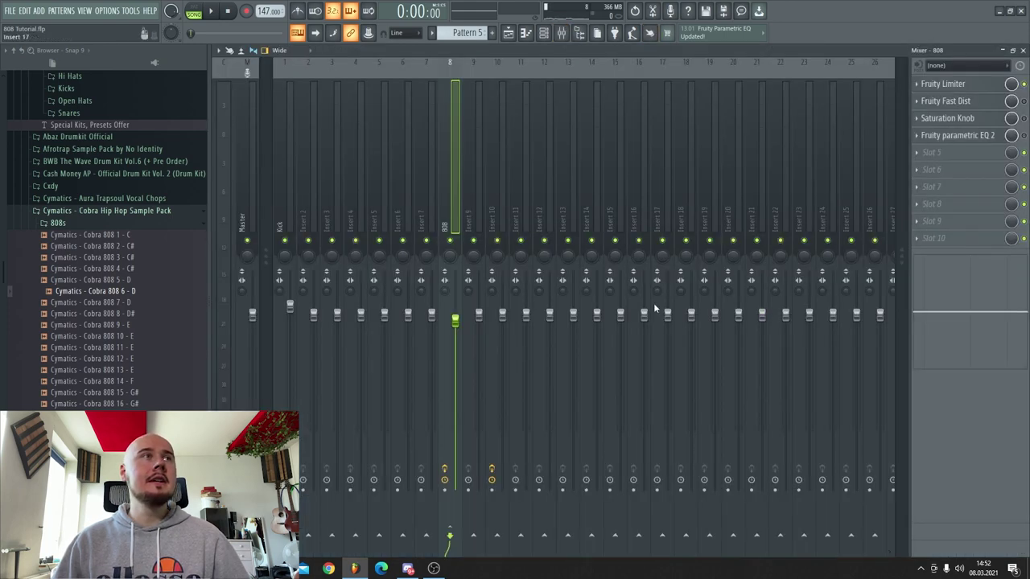
left_click(953, 154)
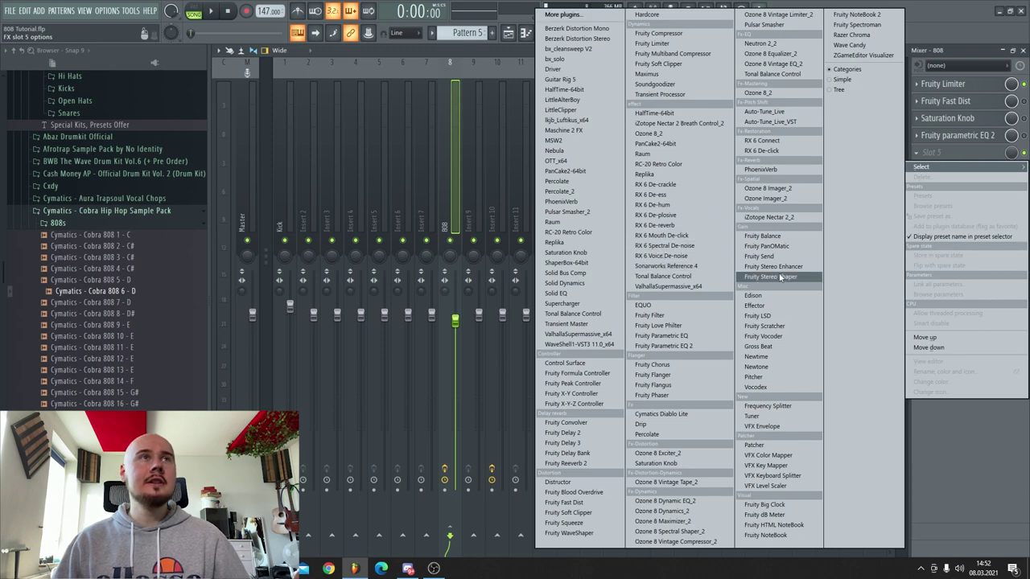
left_click(783, 346)
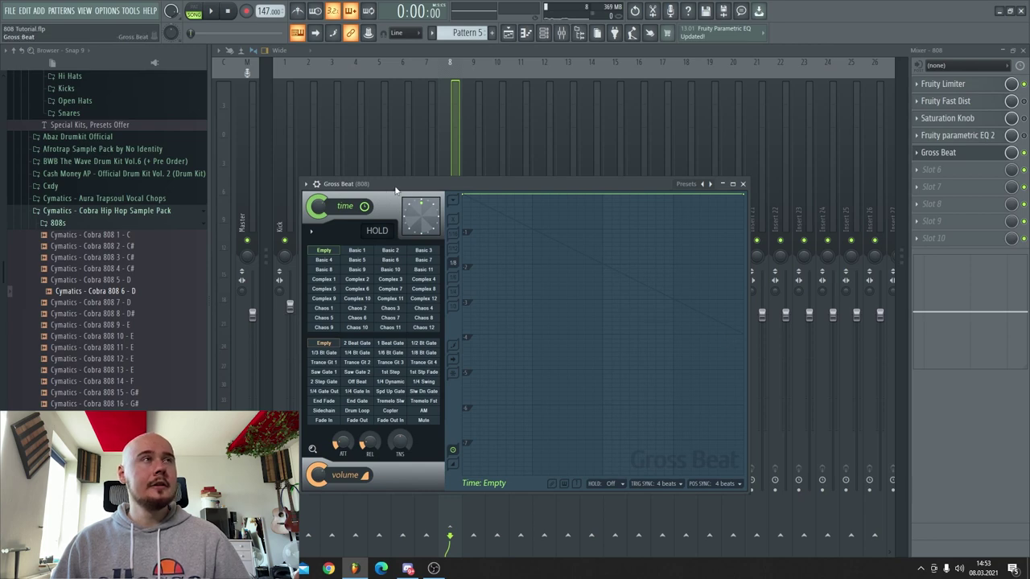
left_click_drag(435, 184, 470, 170)
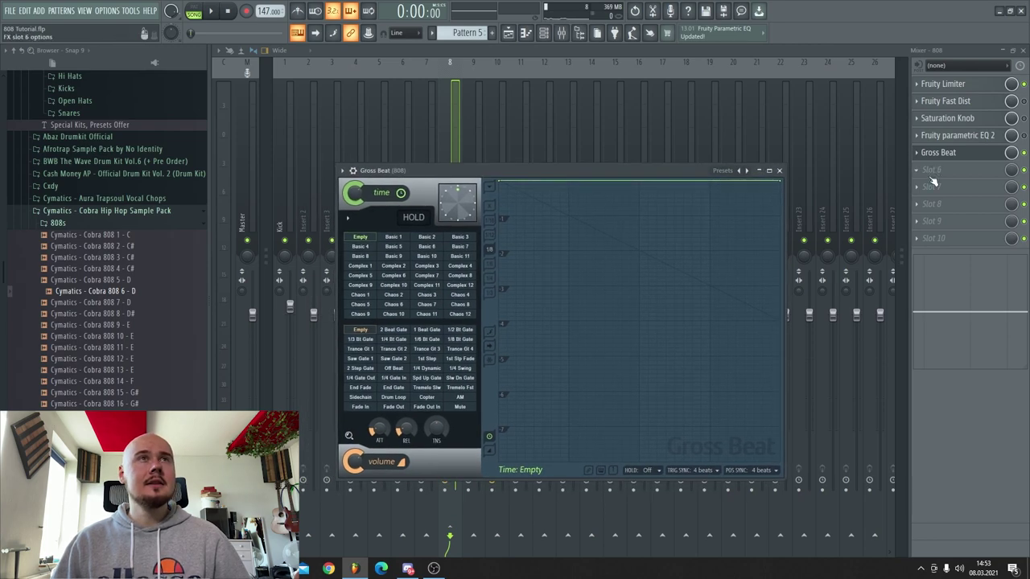
left_click(931, 170)
left_click(941, 46)
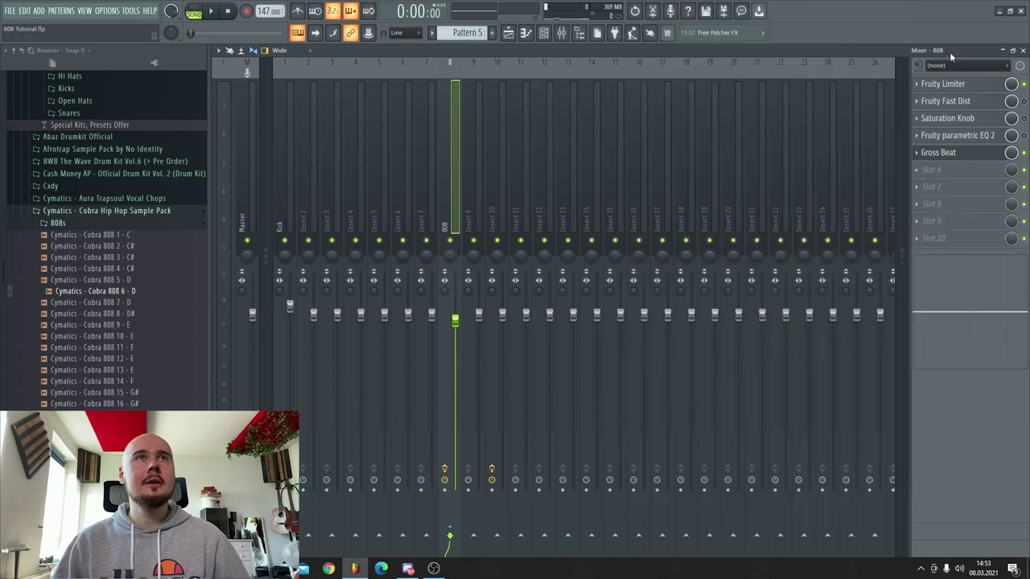
left_click(948, 152)
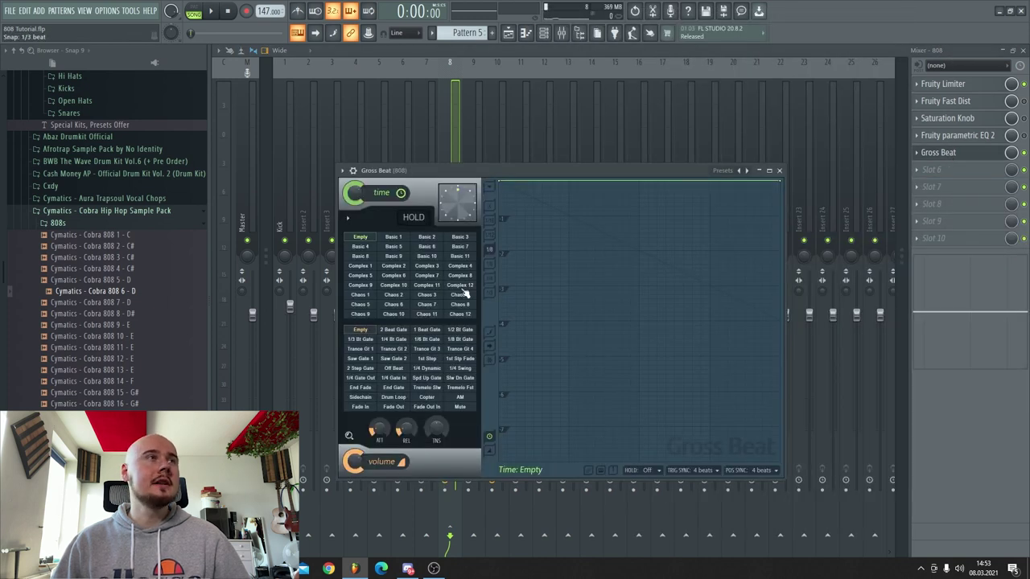
Step: Apply the Basic 10 time preset in Gross Beat, play the pattern, and return to the 808 piano roll
left_click(393, 256)
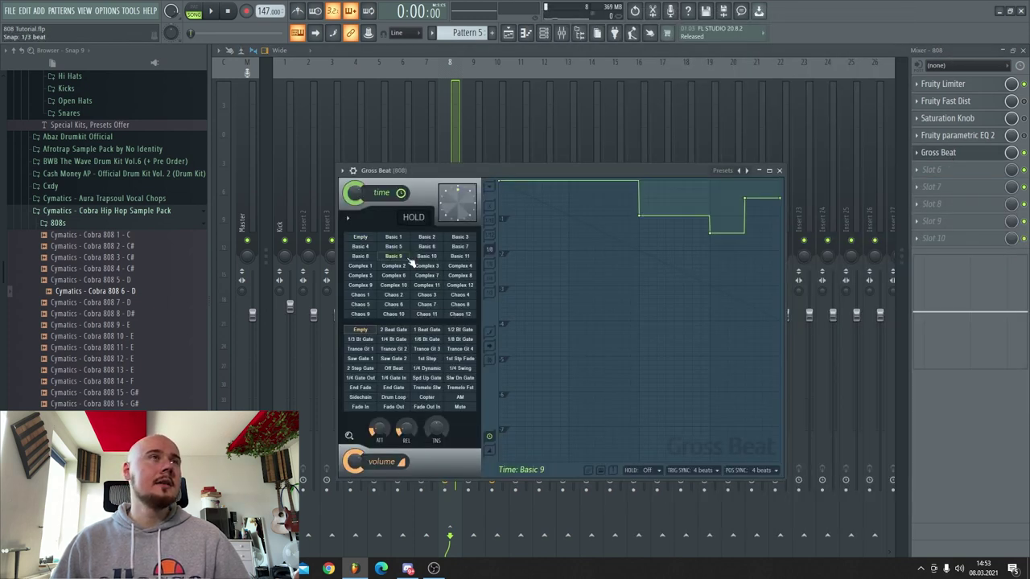
left_click(426, 256)
key("space")
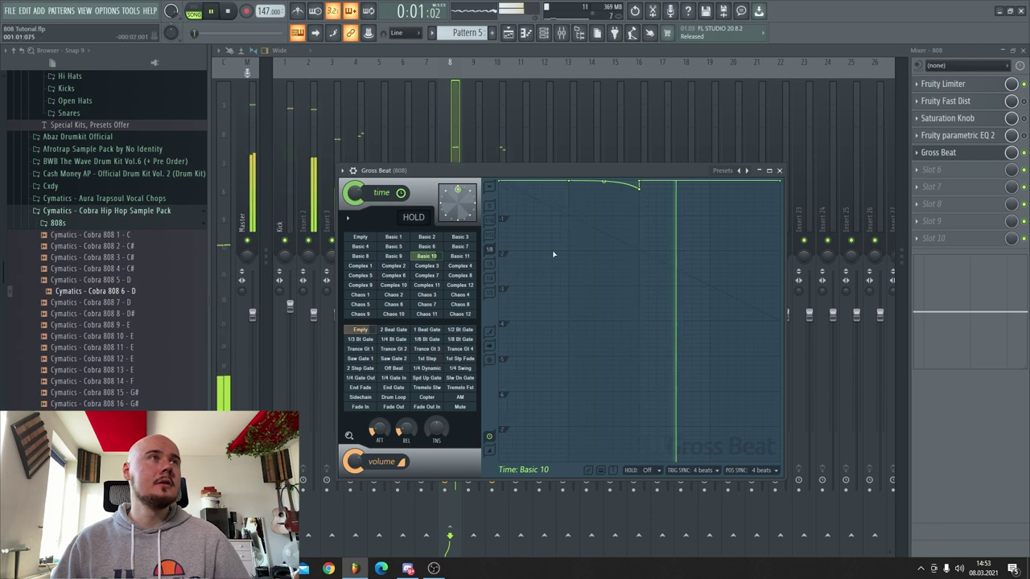
key("space")
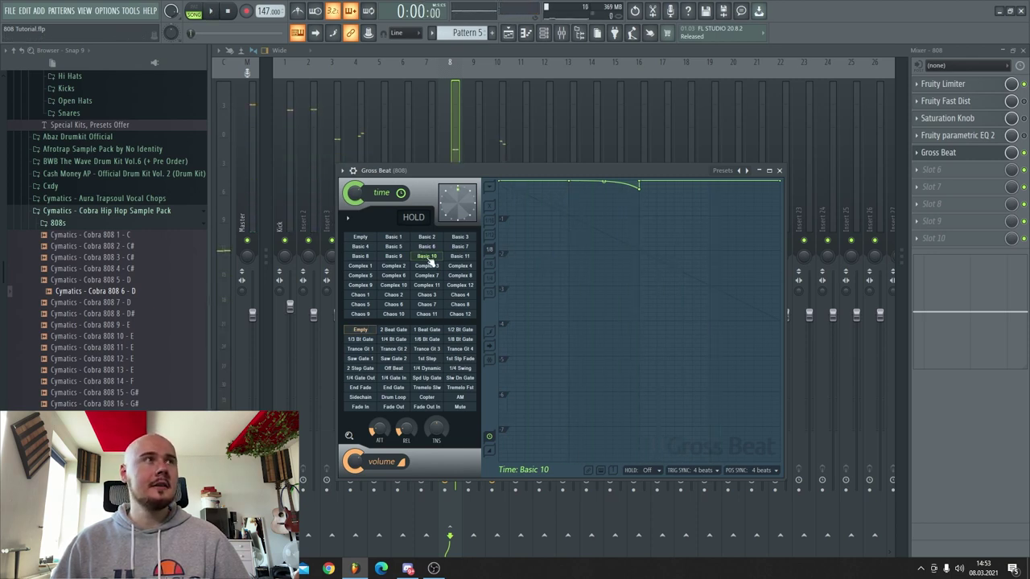
key("space")
key("space")
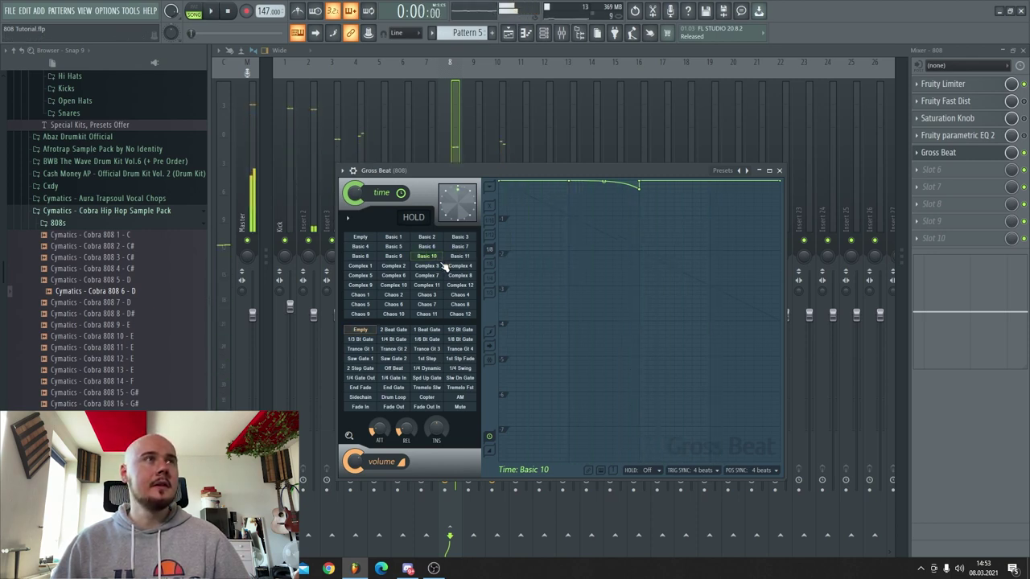
left_click(779, 170)
left_click(1022, 49)
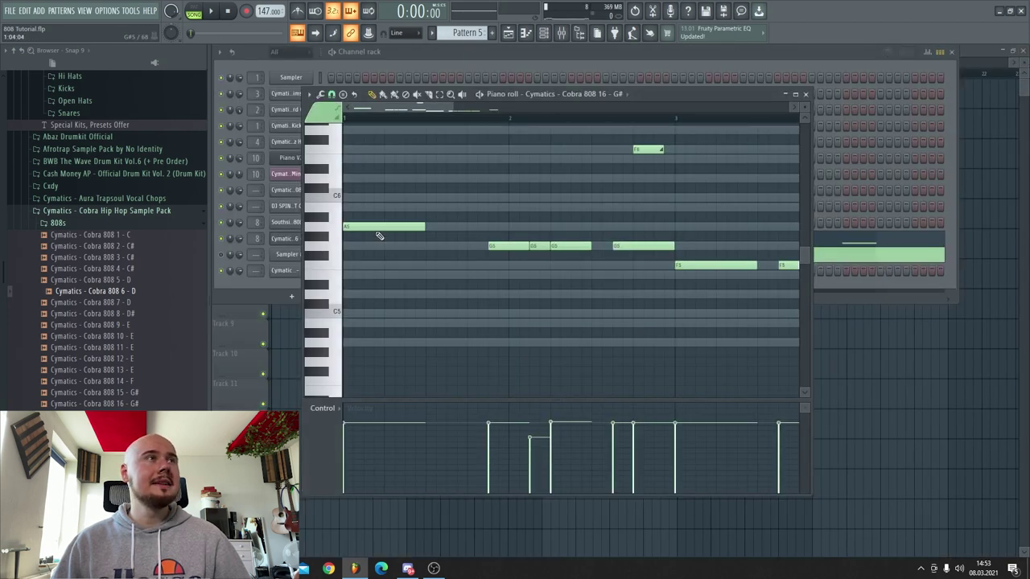
Step: Add a three-step C4 slide note under the end of the first A5 note and play the passage
scroll(374, 231, "down", 3)
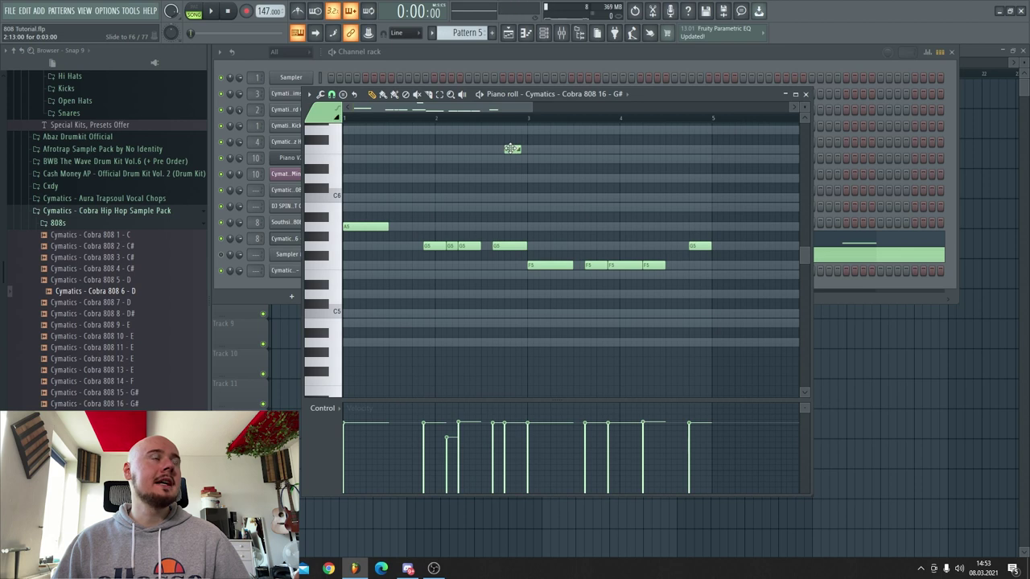
scroll(410, 260, "down", 4)
left_click_drag(381, 316, 372, 312)
key("space")
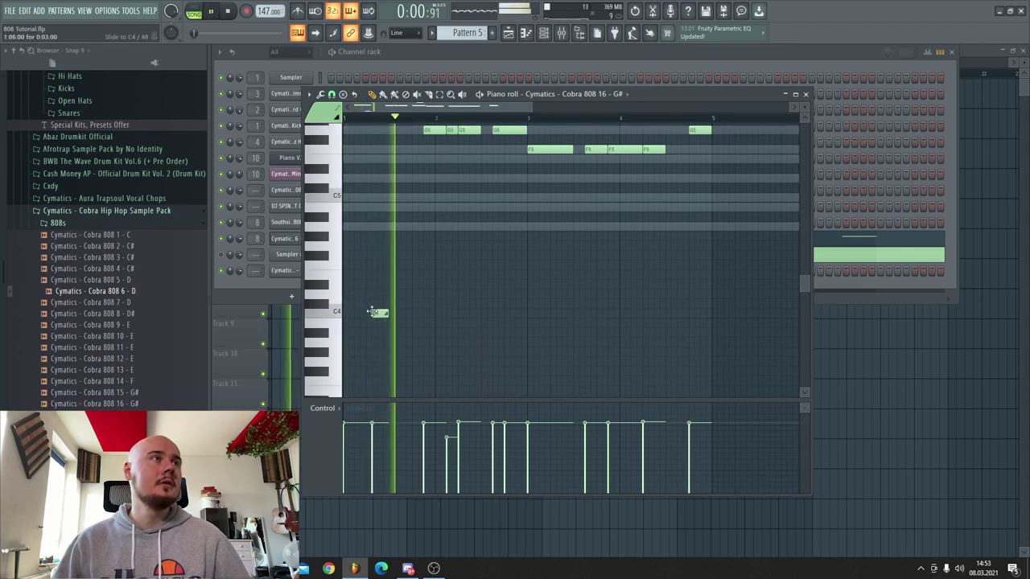
key("space")
Step: Move the slide note down to F3, lengthen it to four steps, and play the pattern
left_click_drag(387, 314, 390, 384)
key("space")
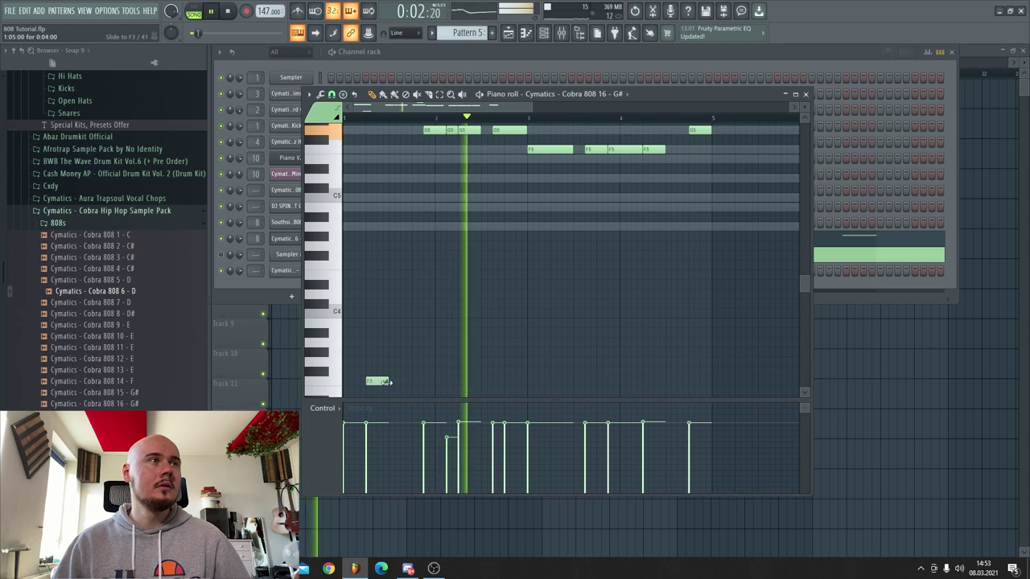
scroll(419, 354, "down", 4)
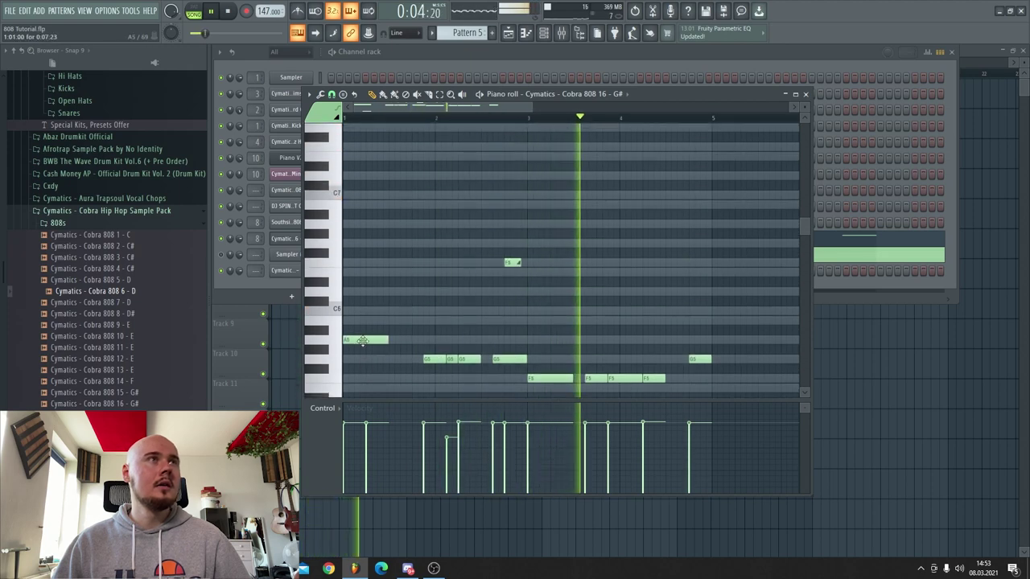
key("space")
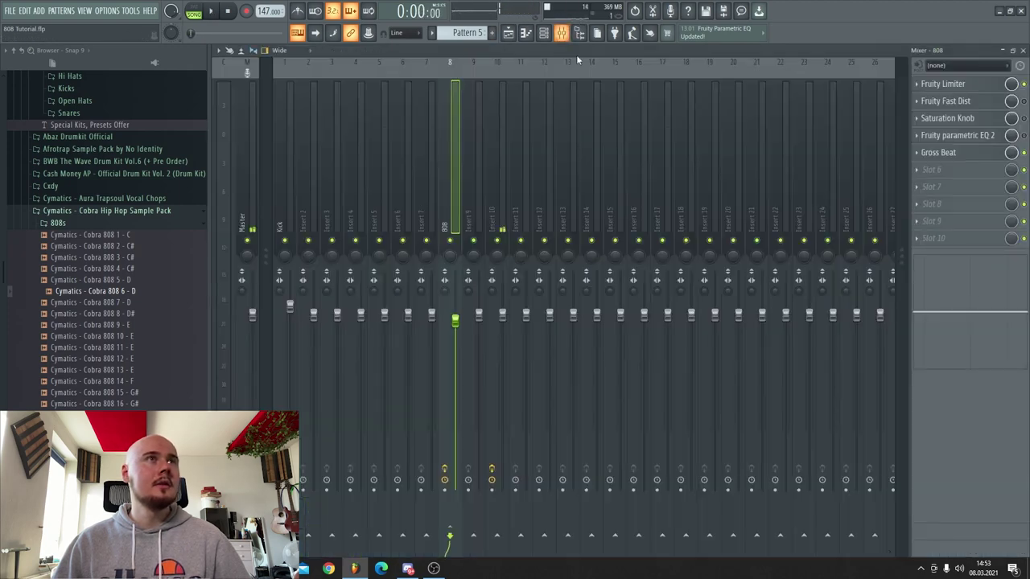
Step: Disable Gross Beat on the 808 mixer track and play the start of the pattern without it
left_click(561, 32)
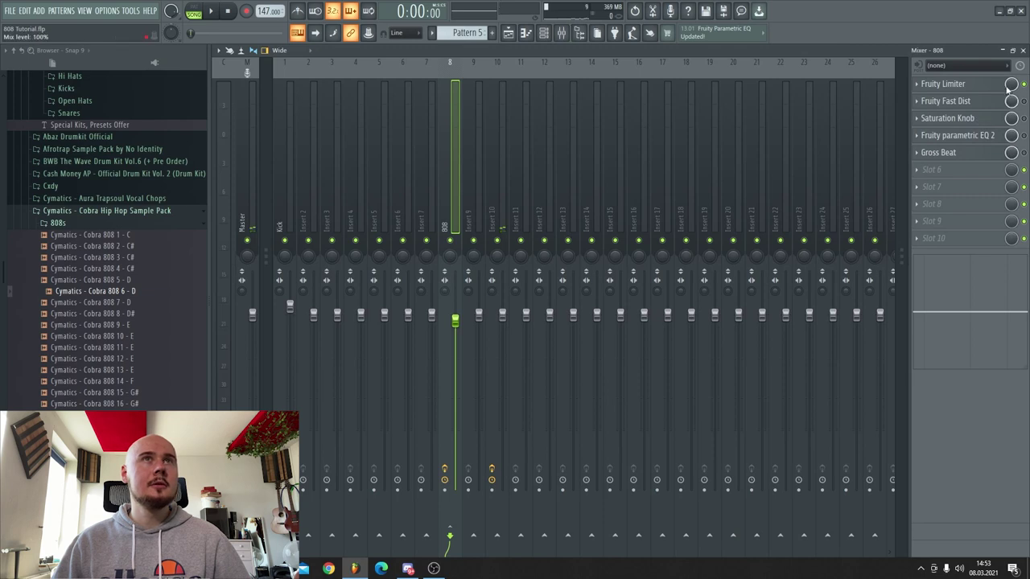
left_click(1006, 51)
key("space")
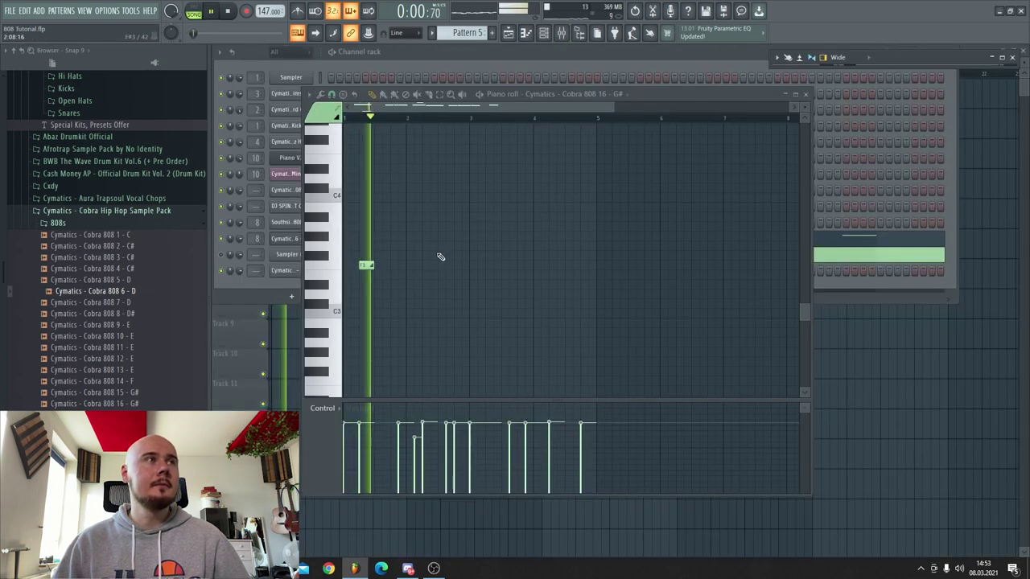
scroll(355, 304, "up", 3)
key("space")
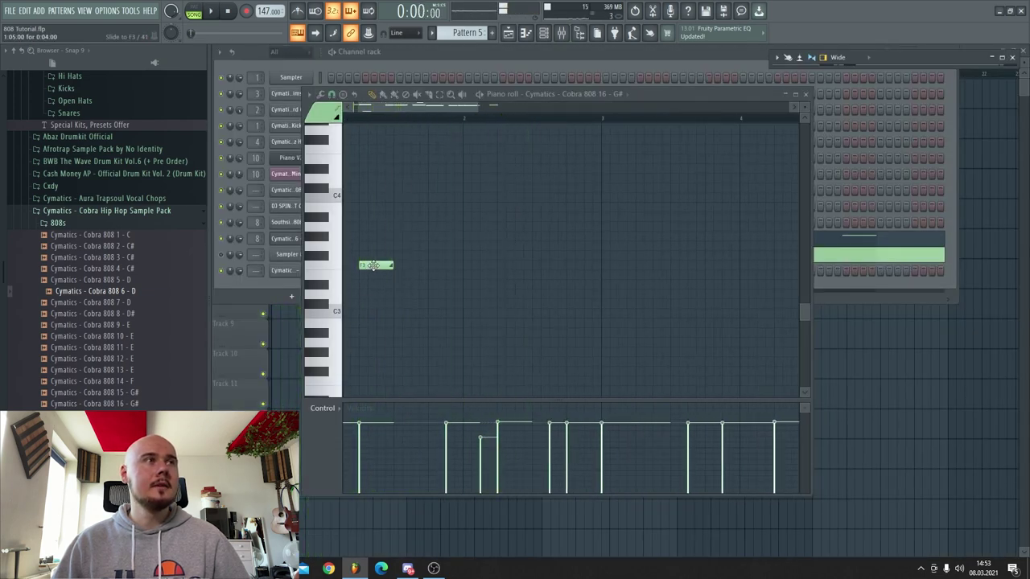
Step: Add an E3 slide note under the second half of the F3 slide note, set its velocity close to zero, and play the passage
scroll(374, 278, "up", 3)
left_click(398, 275)
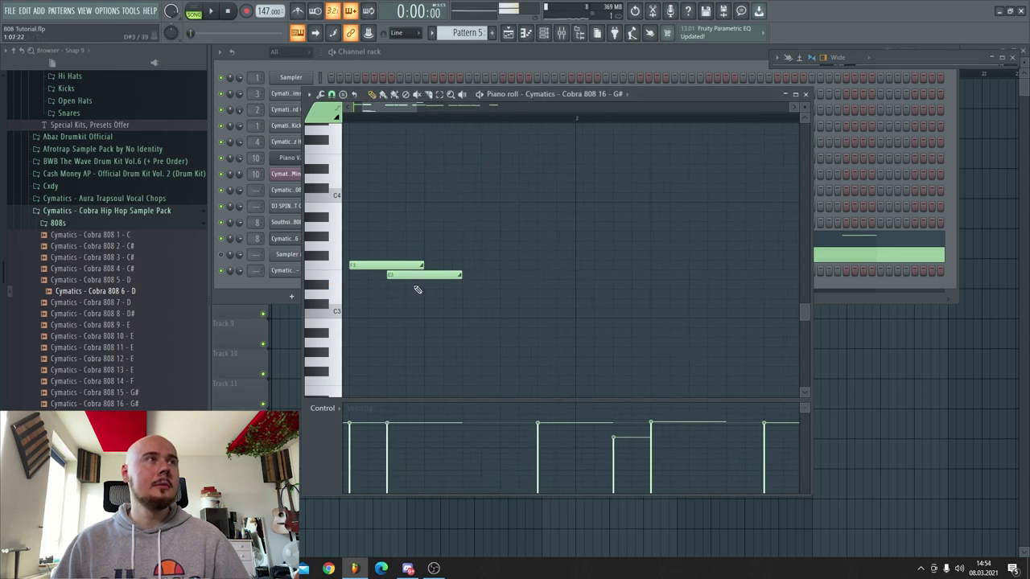
left_click_drag(463, 275, 424, 275)
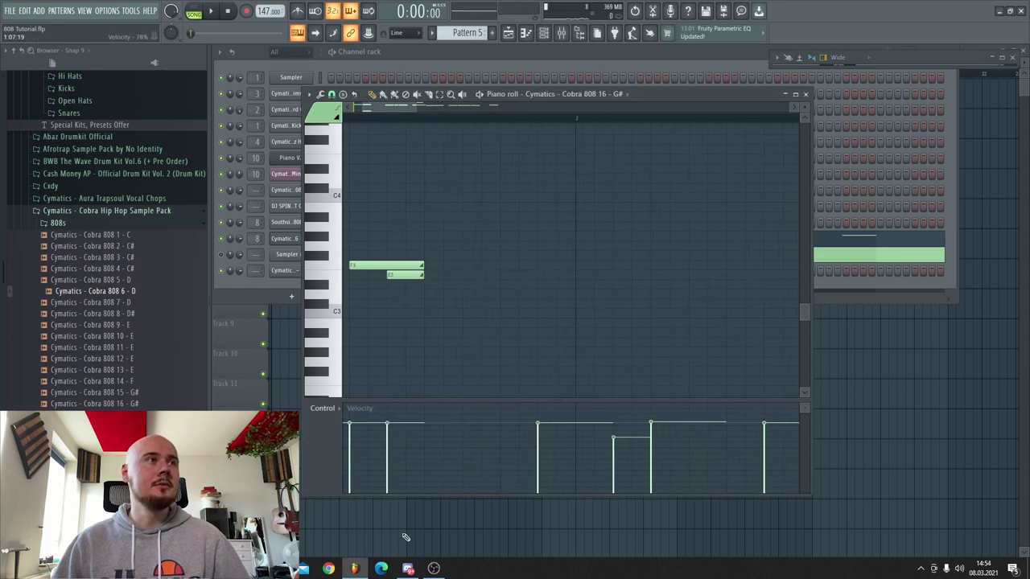
left_click(390, 491)
key("space")
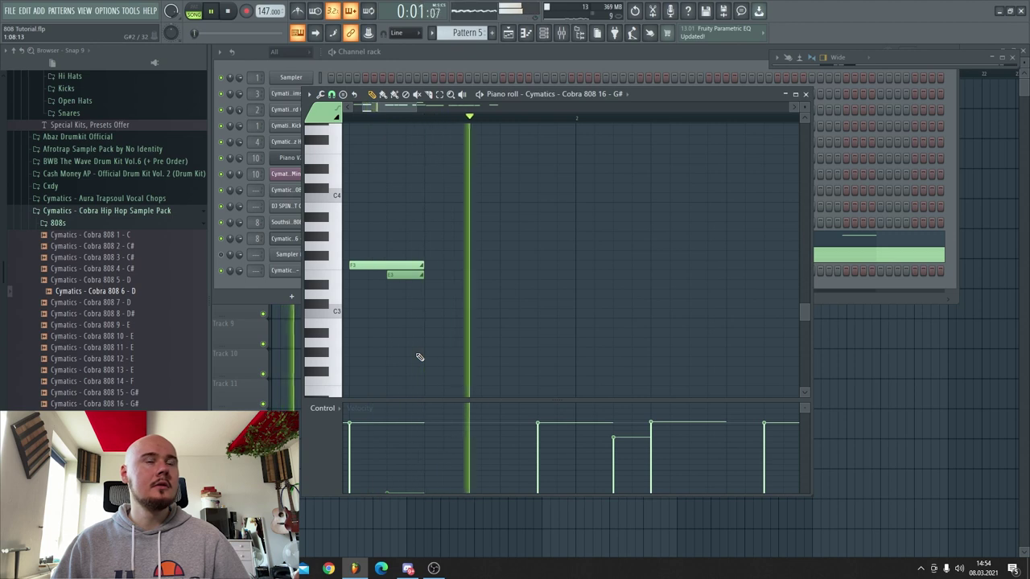
key("space")
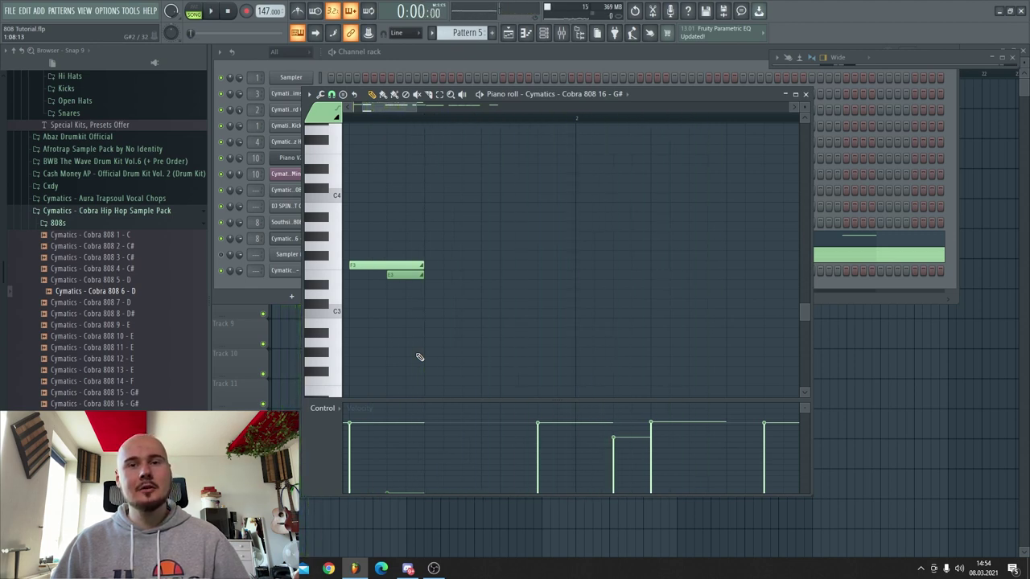
Step: Play the pattern with the low slide notes once more, look over its notes, and close the piano roll
scroll(342, 262, "down", 2)
scroll(409, 257, "up", 2)
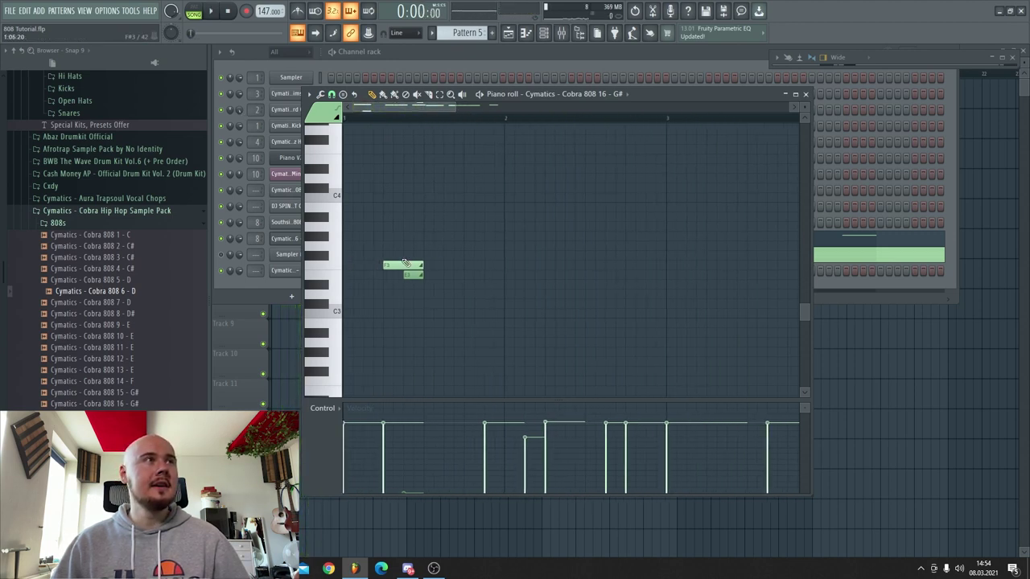
scroll(409, 258, "up", 3)
key("space")
key("space")
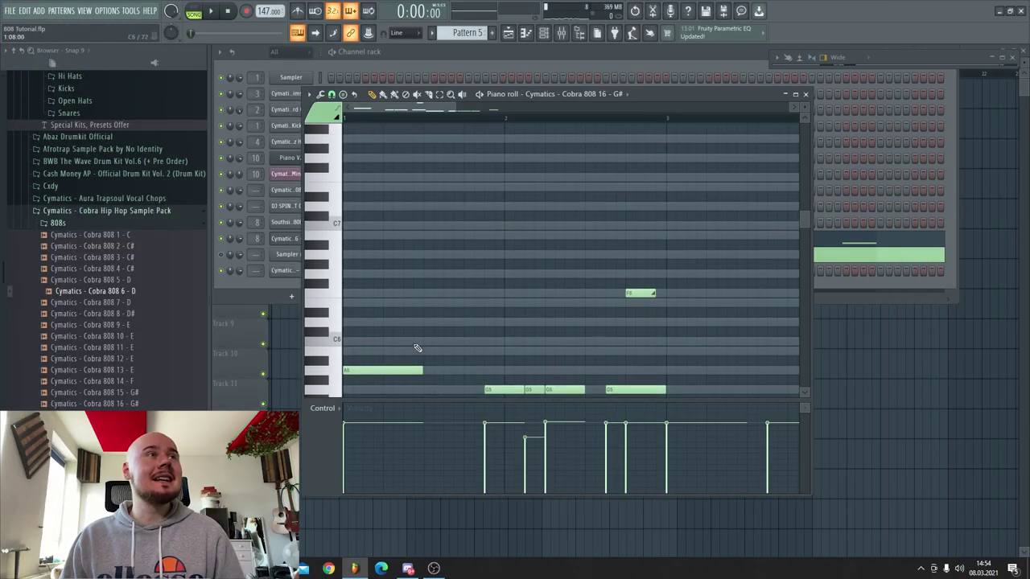
scroll(439, 336, "down", 3)
scroll(460, 324, "down", 4)
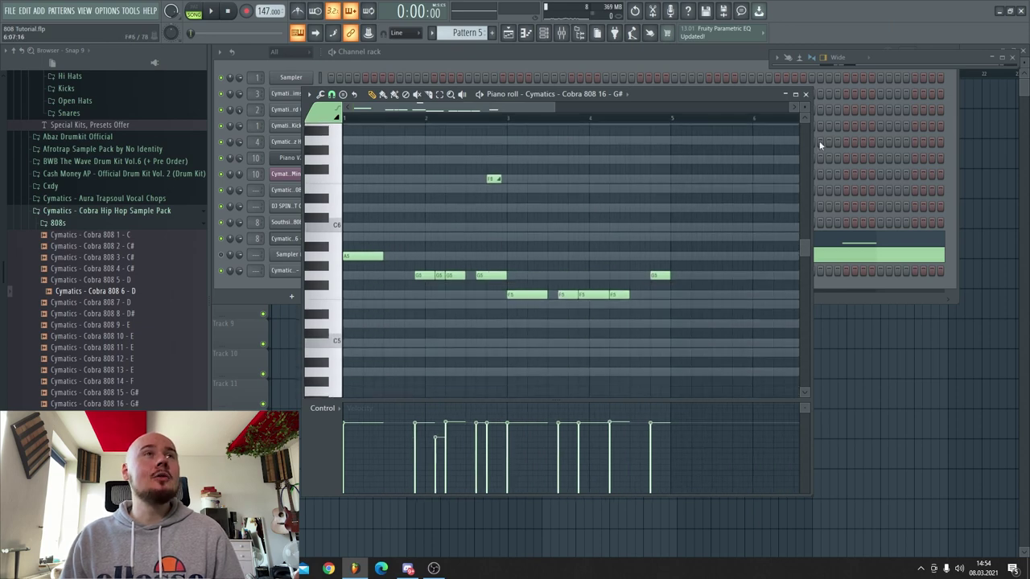
left_click(805, 94)
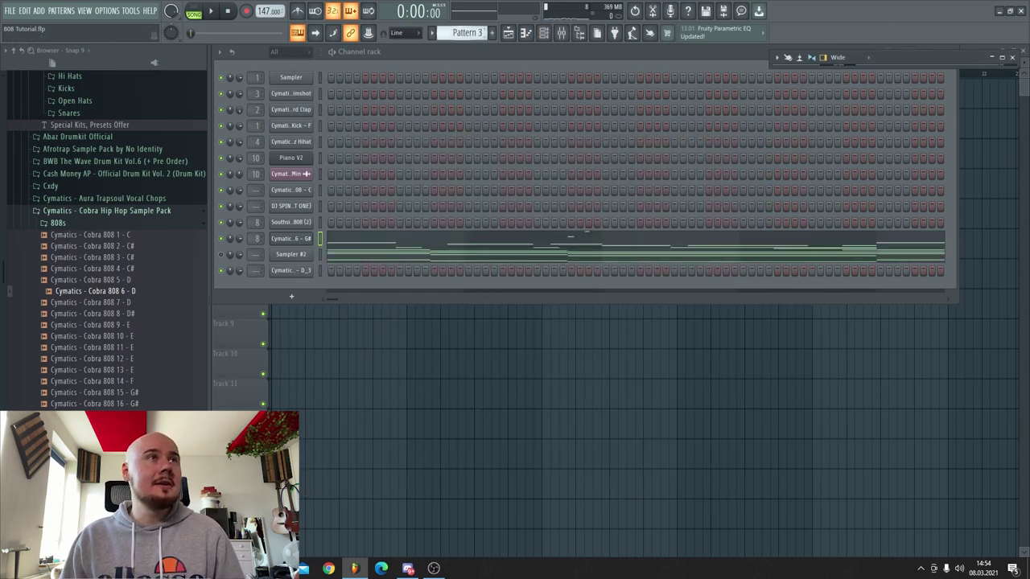
Step: Place Pattern 3 clips on Track 1 at bars 1 and 9, and delete the Pattern 5 clip from Track 5
left_click(413, 360)
left_click(331, 190)
left_click_drag(386, 188, 268, 81)
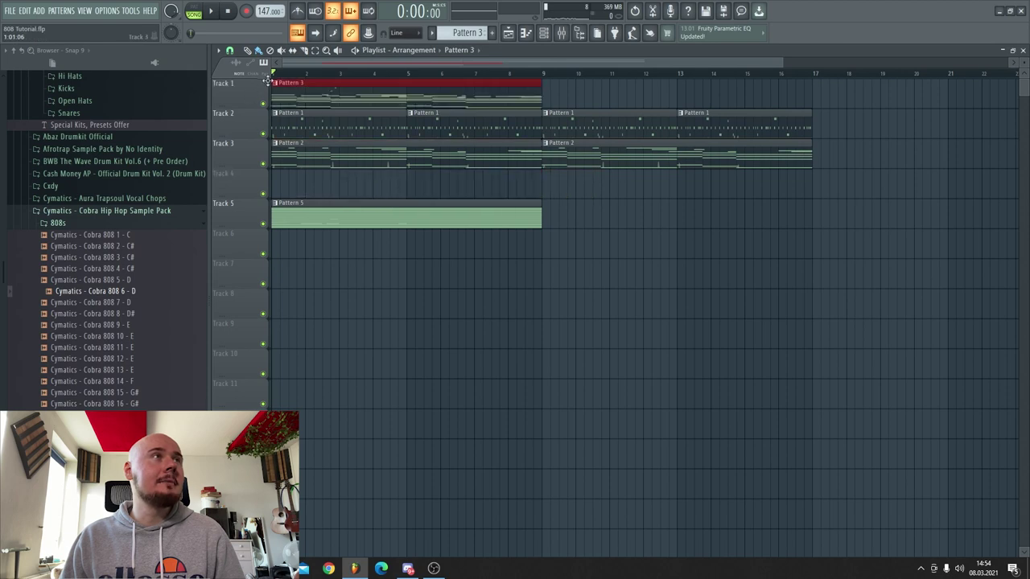
right_click(441, 217)
left_click(589, 95)
left_click_drag(617, 94, 572, 93)
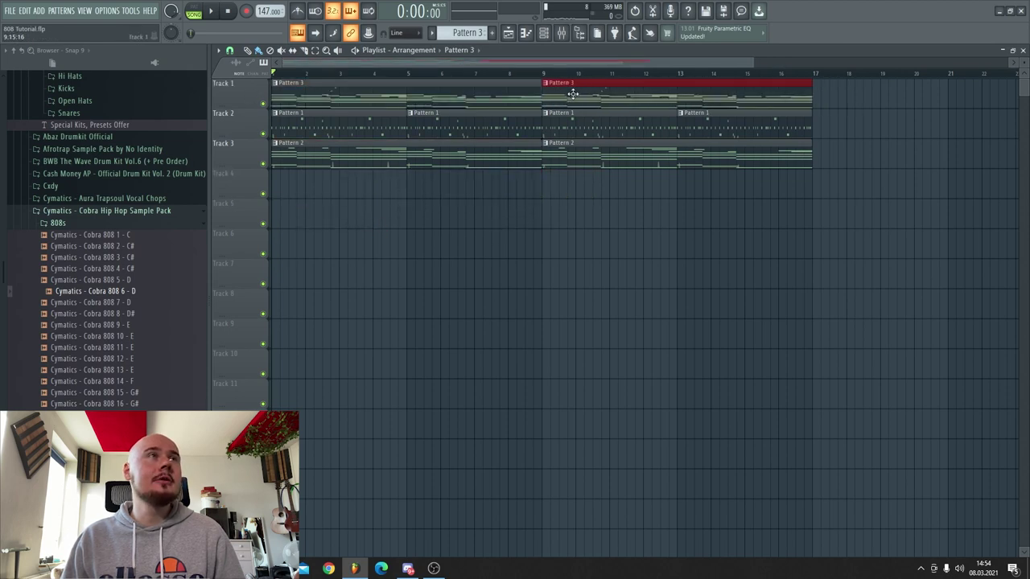
Step: Sidechain the Kick mixer track to the 808 track and play the song
left_click(567, 39)
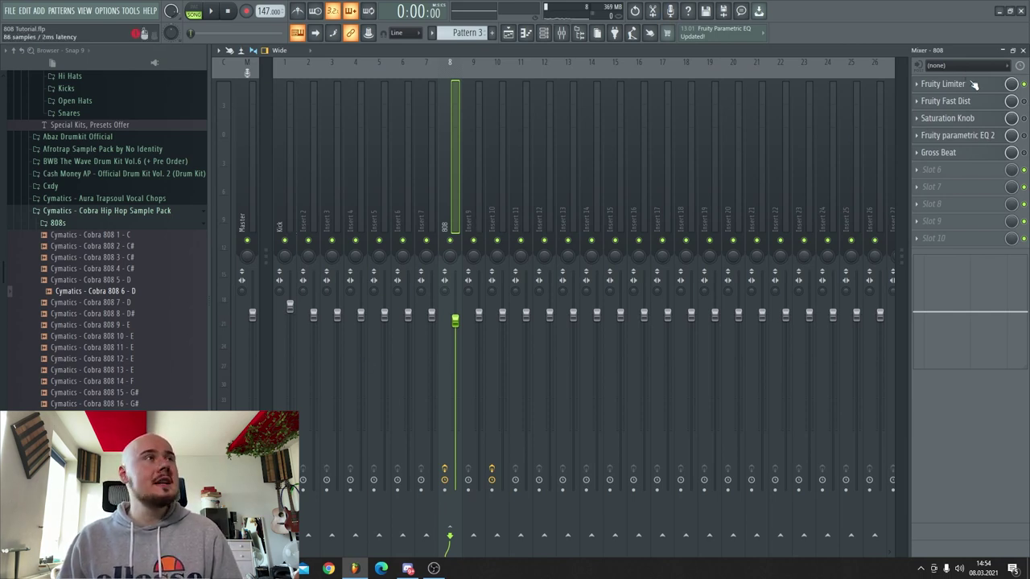
left_click(279, 210)
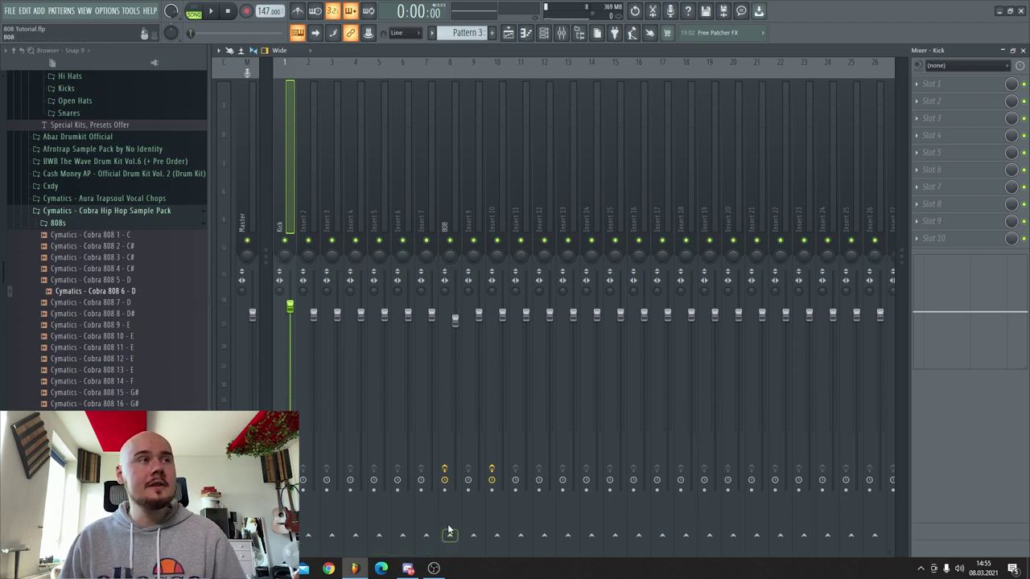
left_click(448, 535)
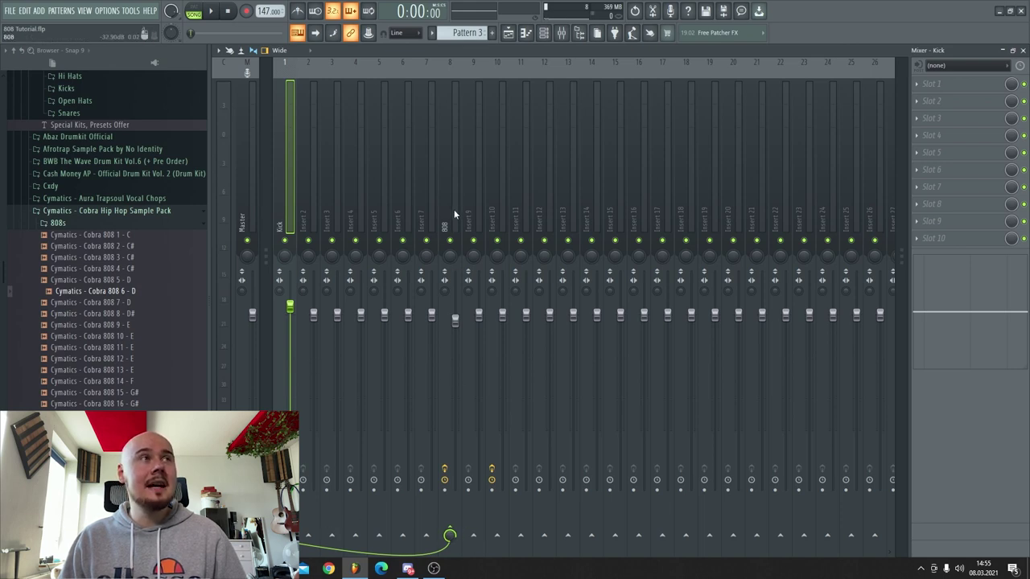
key("space")
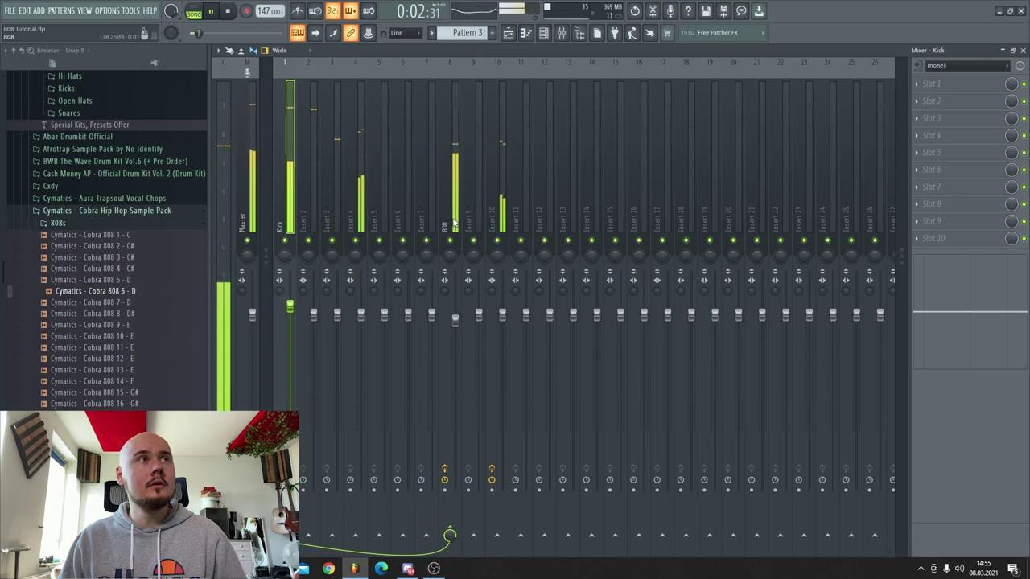
key("space")
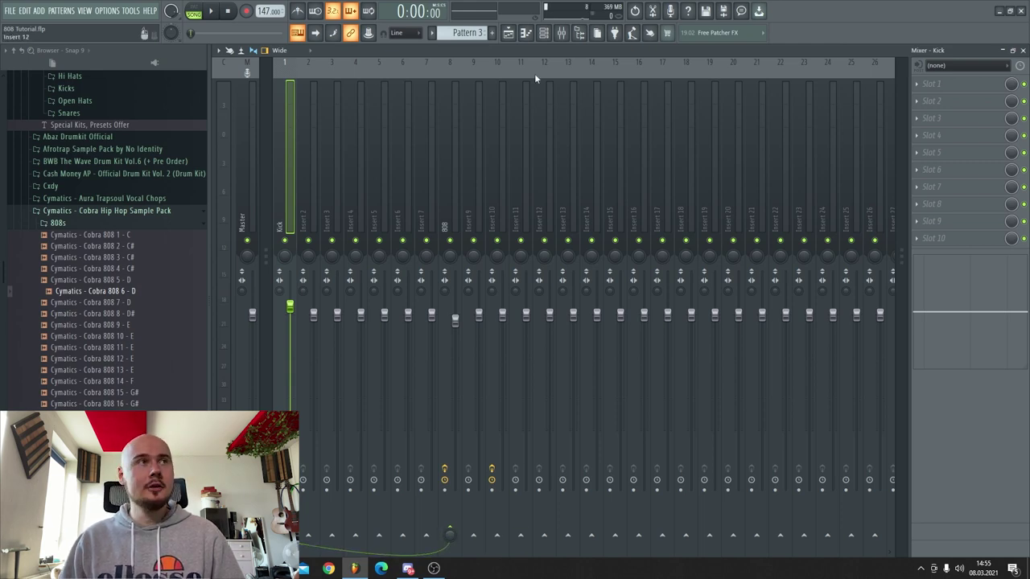
Step: Open Fruity Limiter on the 808 track and choose Kick as its sidechain input
left_click(460, 224)
left_click(941, 83)
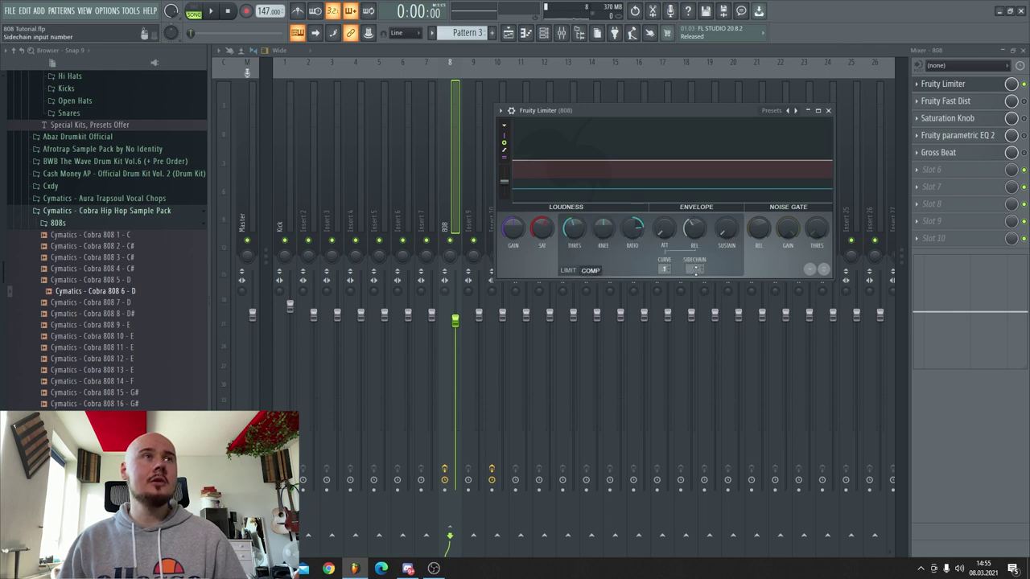
left_click(695, 269)
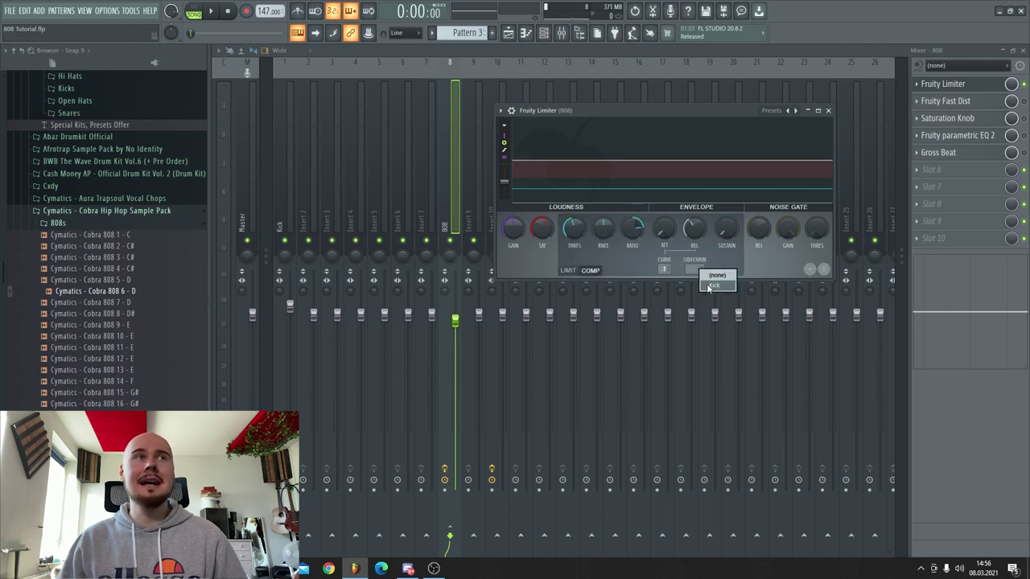
left_click(710, 285)
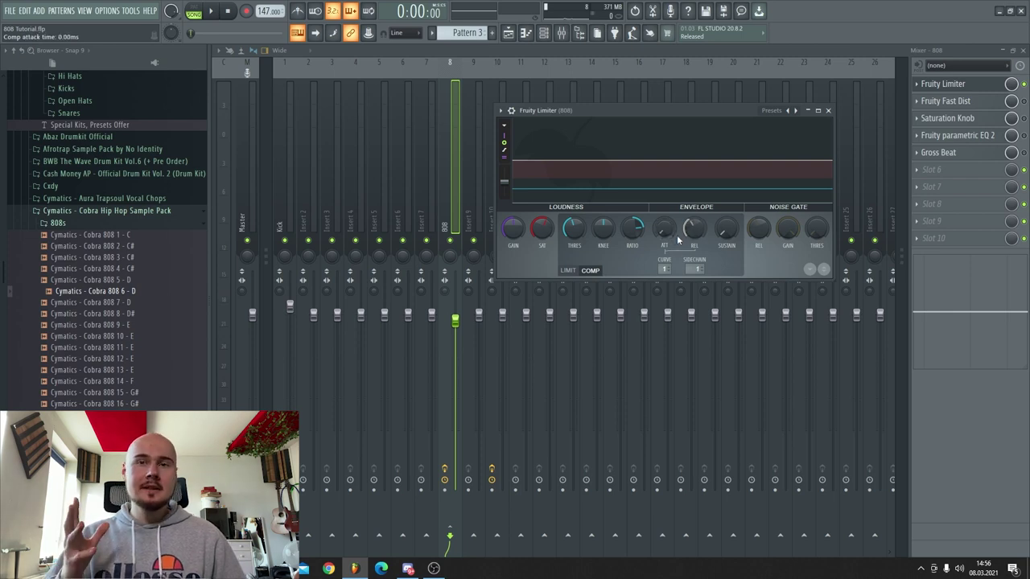
Step: Lower Fruity Limiter's compressor threshold to about -15.5 dB while the song plays, and close the plugin
left_click_drag(632, 228, 632, 214)
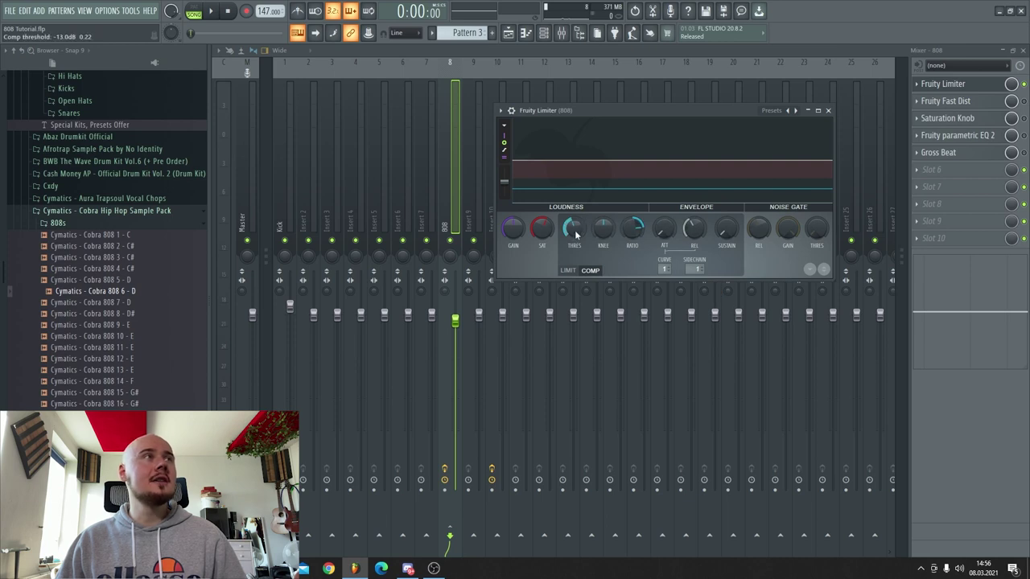
left_click_drag(576, 232, 576, 251)
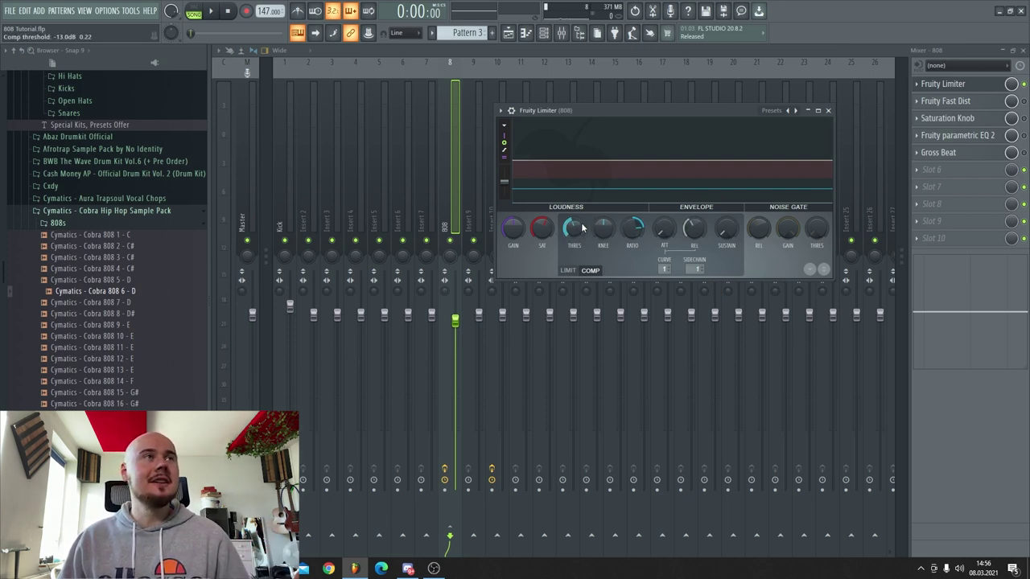
key("space")
left_click_drag(576, 232, 574, 235)
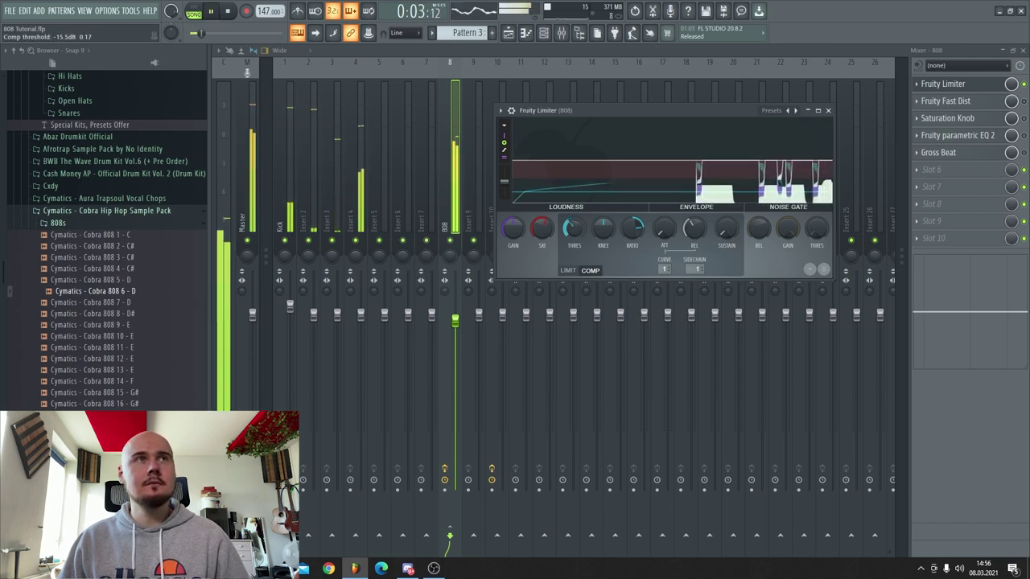
left_click(828, 111)
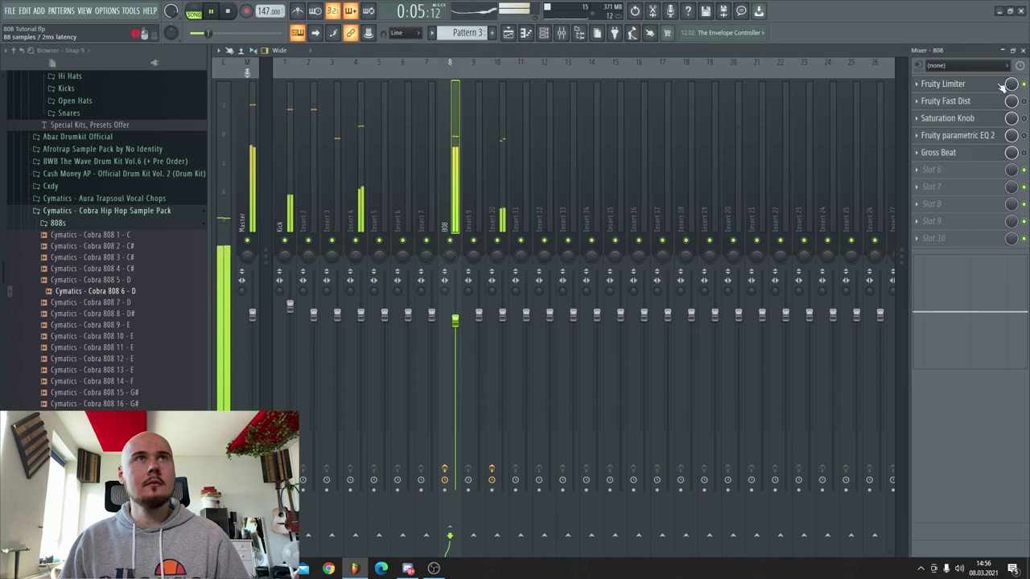
key("space")
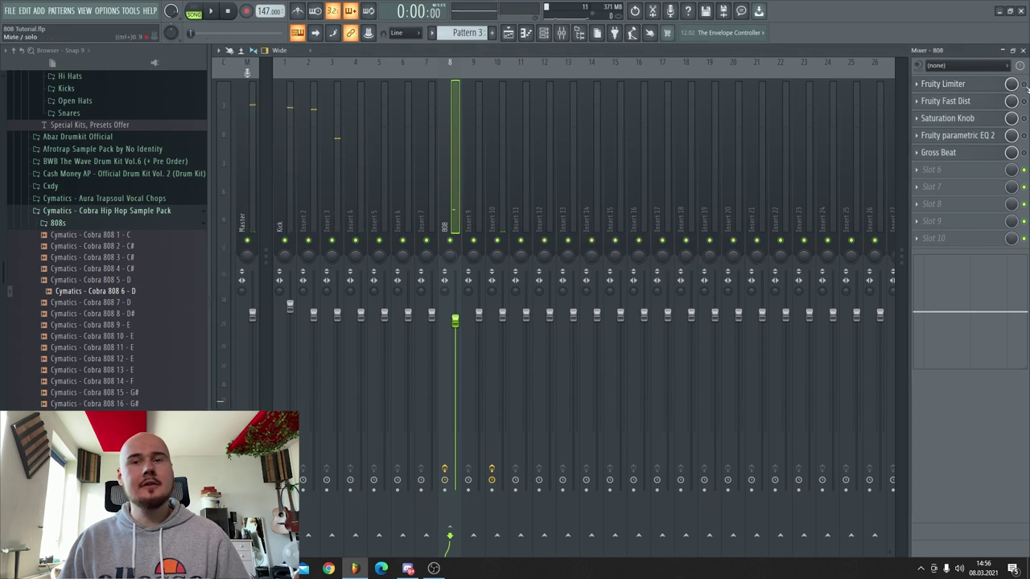
Step: Raise the 808 mixer track's volume to 100% while the song plays
key("space")
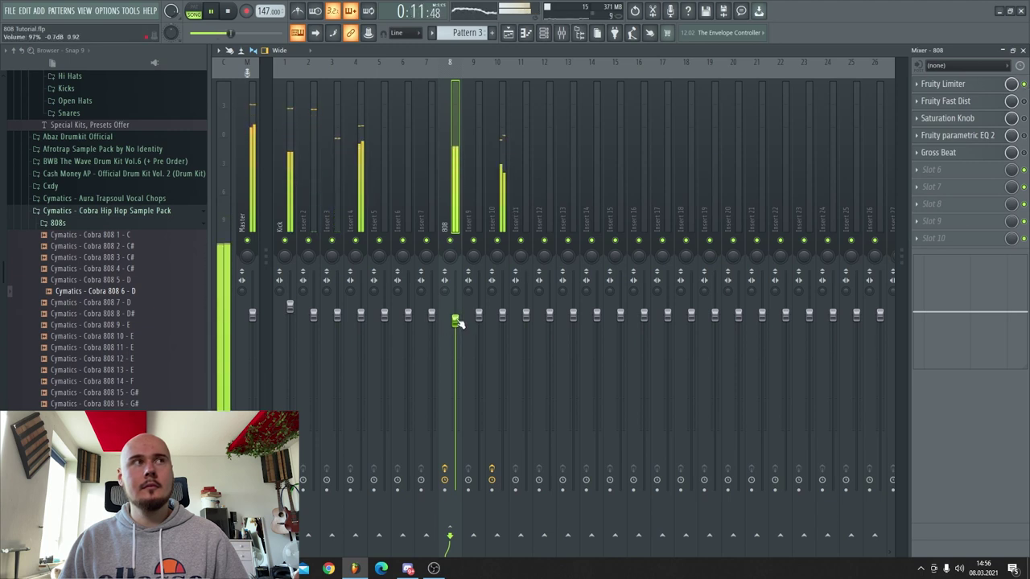
left_click_drag(456, 321, 456, 314)
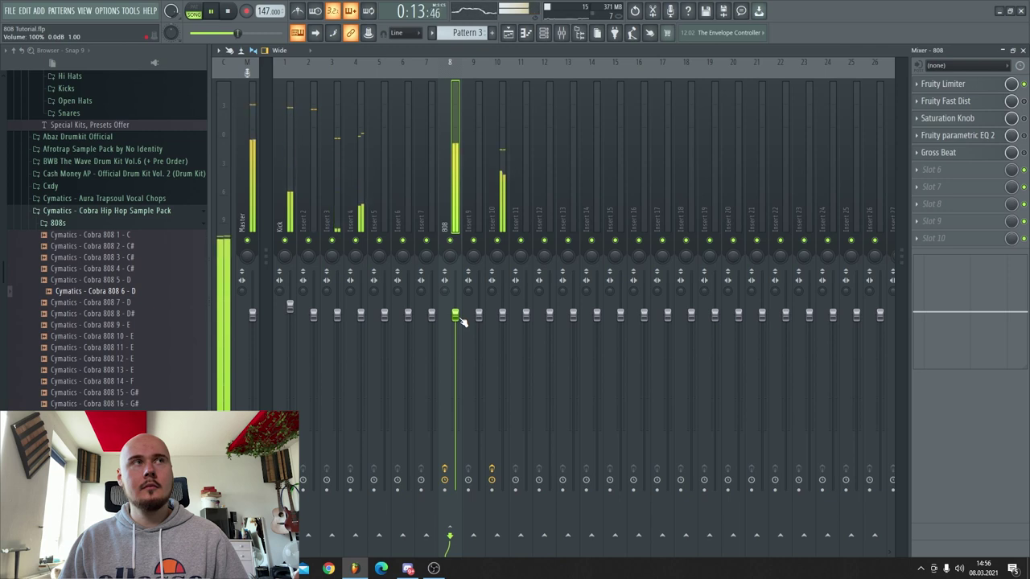
key("space")
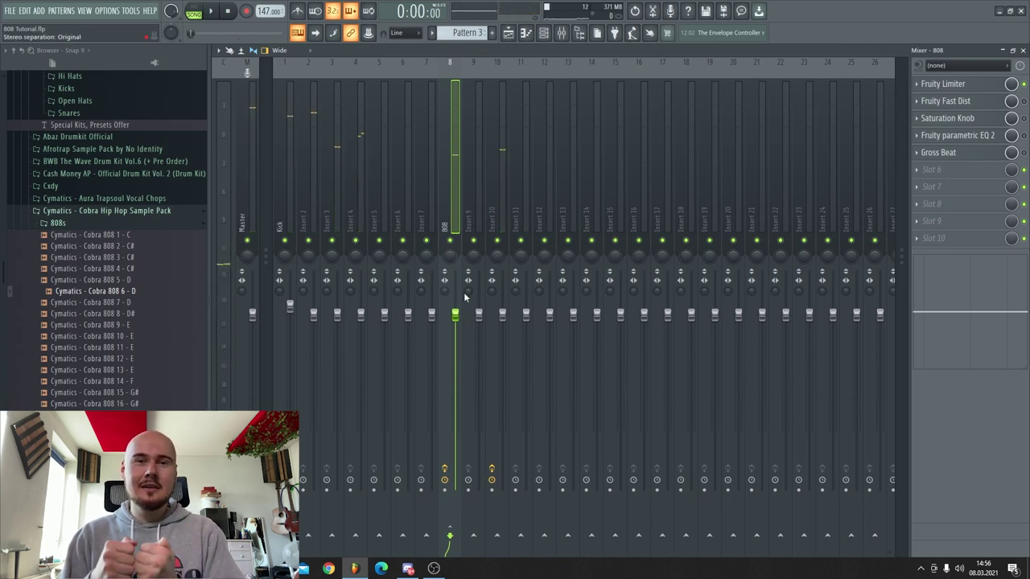
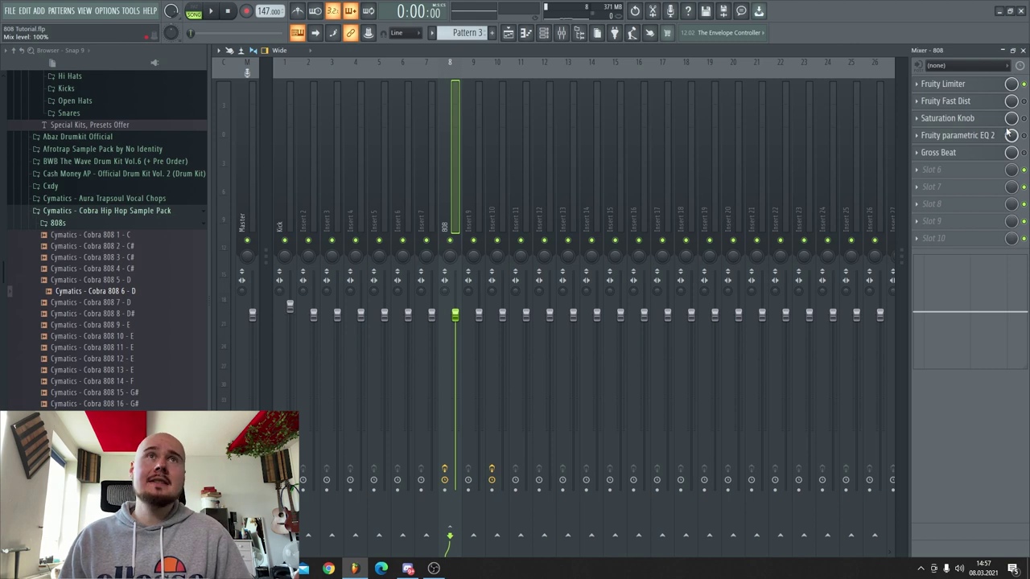
Step: Move an empty effect slot up below Saturation Knob on the 808 track and load Cymatics Diablo Lite into it
scroll(975, 151, "down", 1)
scroll(976, 140, "down", 1)
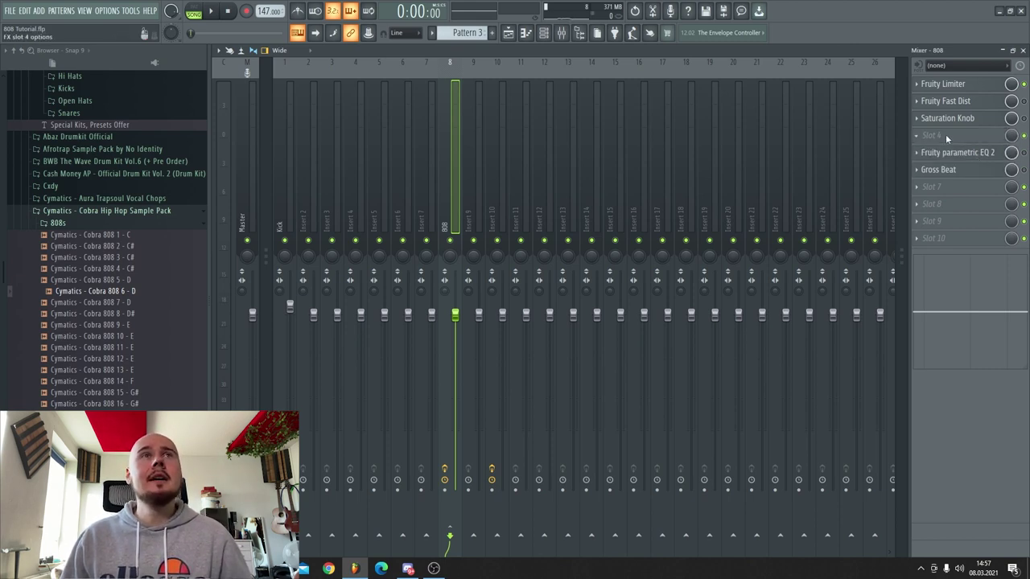
left_click(945, 137)
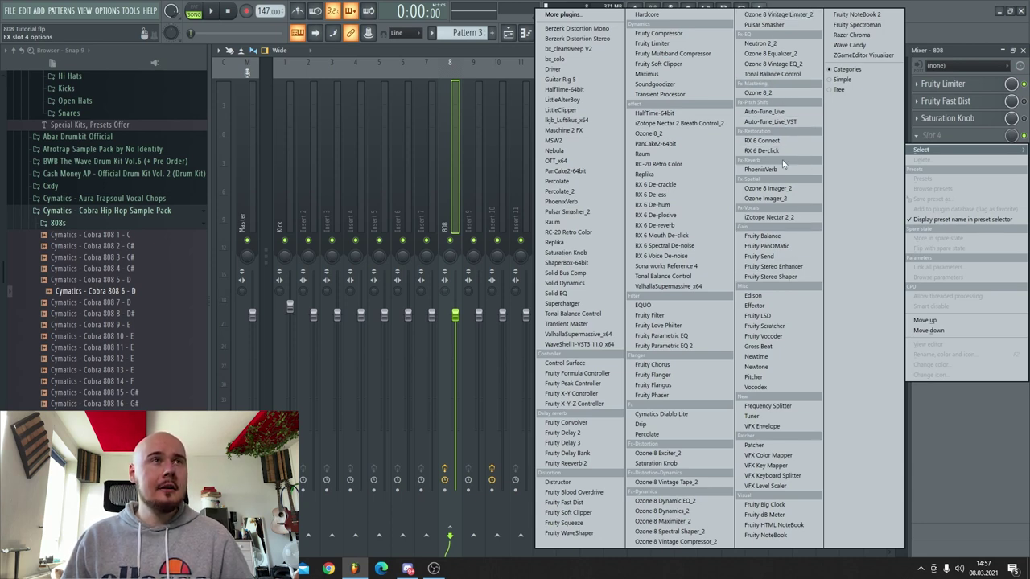
key("d")
key("d")
key("d")
key("d")
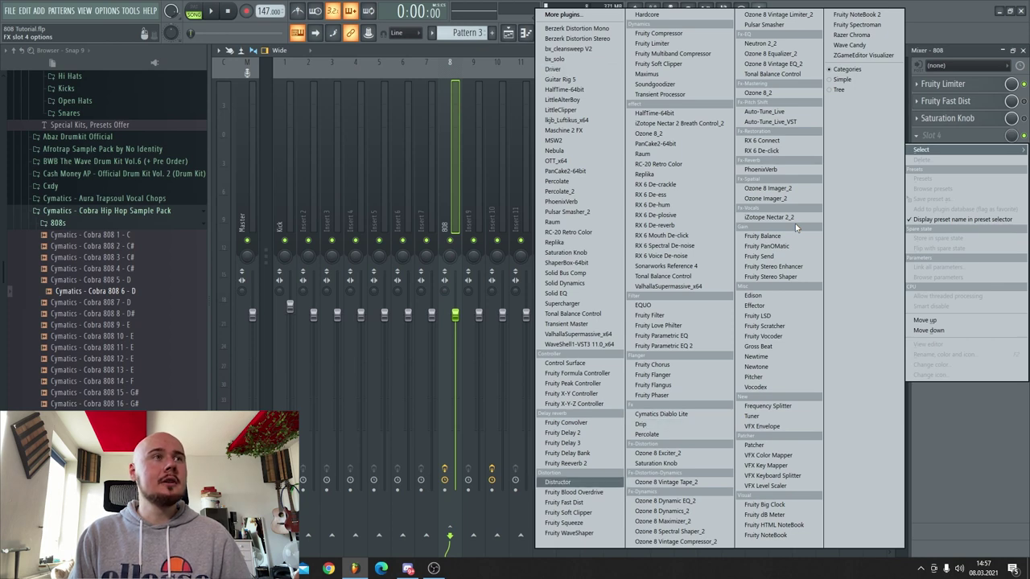
key("d")
key("d")
key("d")
key("Up")
key("Return")
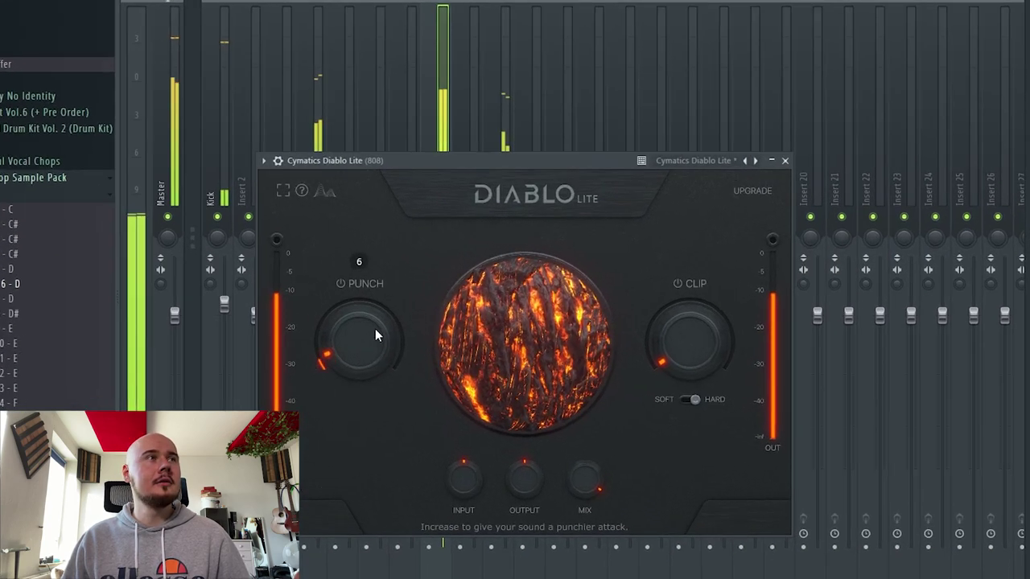
Step: In Diablo Lite, return Punch to its minimum, raise Clip to 92 and lower Output to -8 while the song plays
mouse_move(385, 307)
left_mouse_down()
mouse_move(384, 286)
mouse_move(384, 307)
left_mouse_up()
left_click_drag(361, 202, 360, 372)
left_click_drag(801, 304, 870, 231)
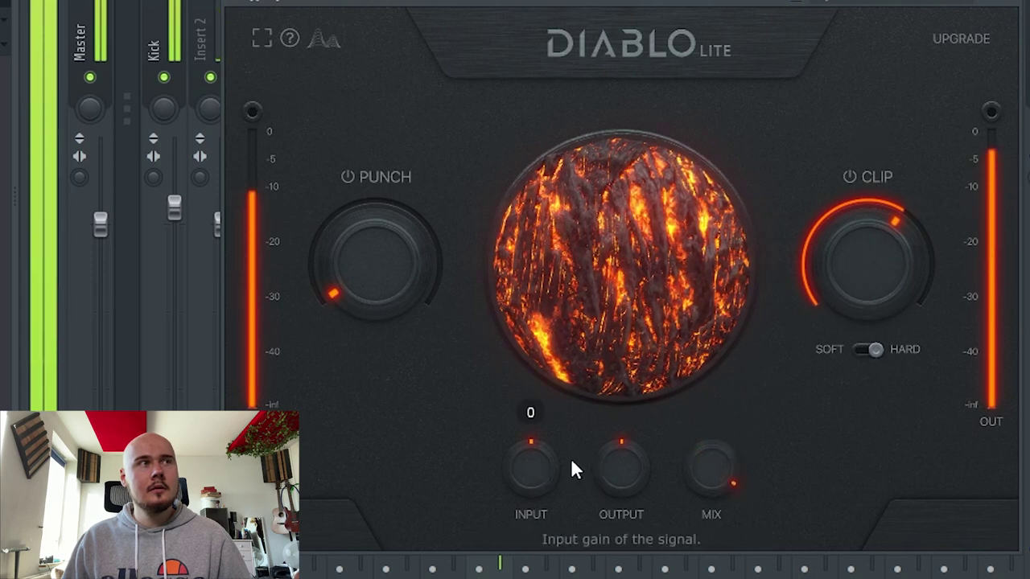
scroll(614, 458, "down", 4)
scroll(620, 458, "down", 4)
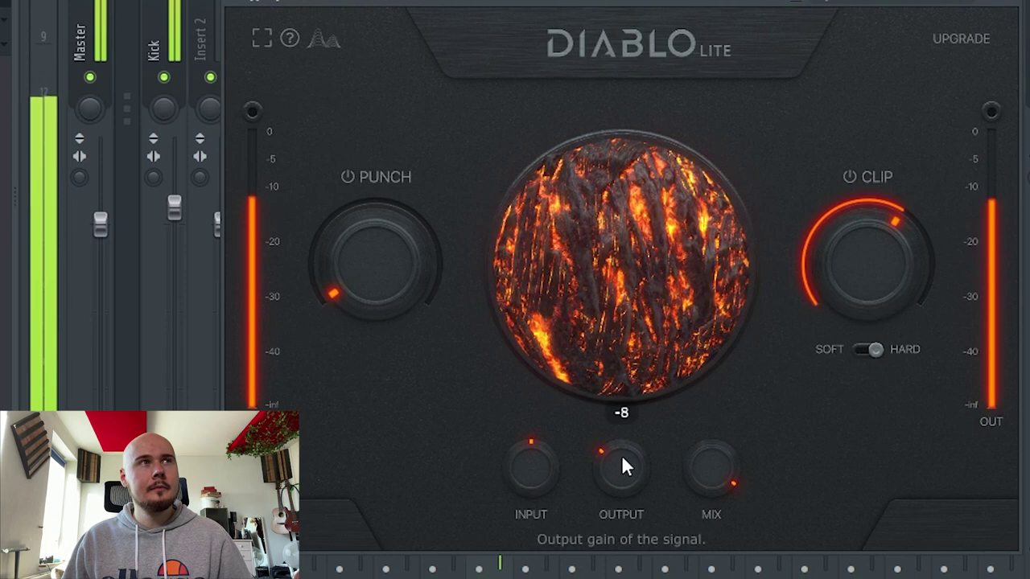
scroll(840, 263, "up", 8)
left_click(845, 262)
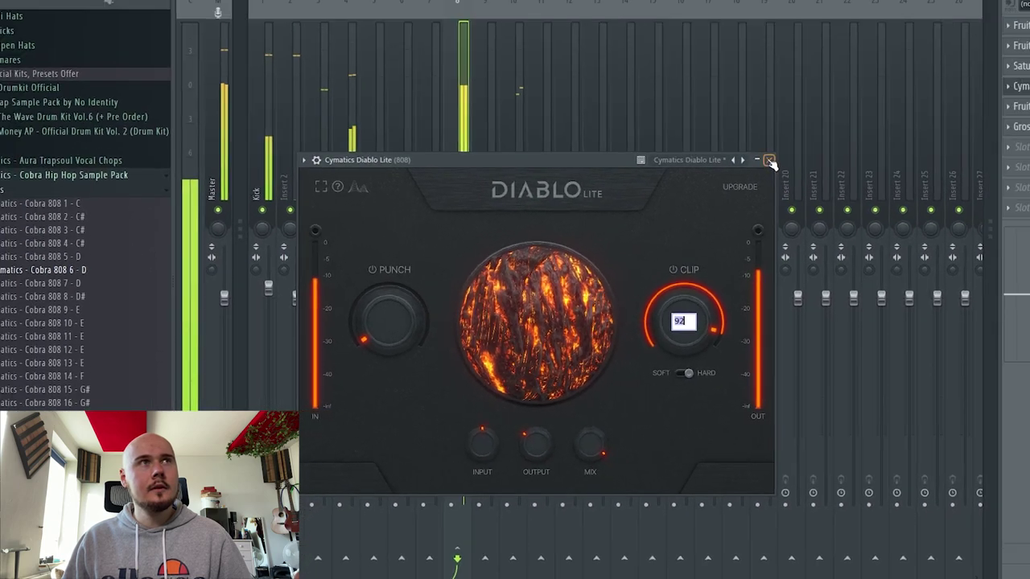
left_click(905, 64)
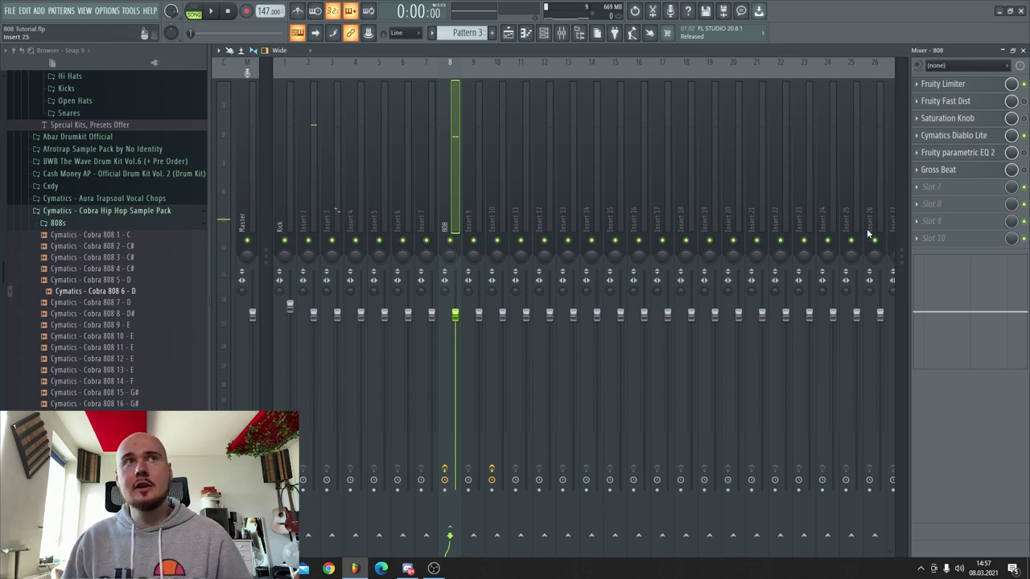
Step: Reopen Diablo Lite on the 808 track to review its Clip and Punch controls, and close it
left_click(961, 135)
mouse_move(649, 349)
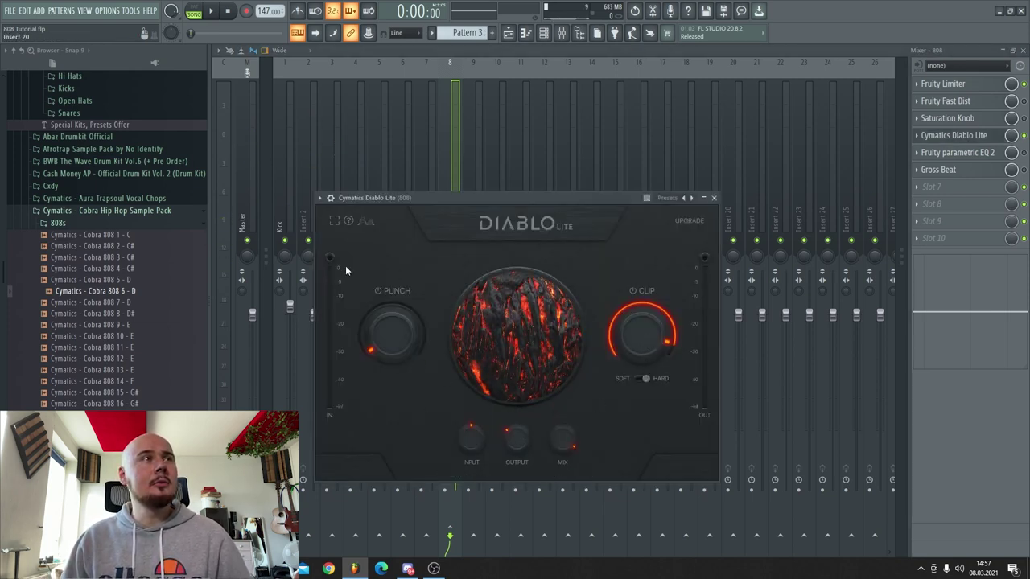
mouse_move(382, 344)
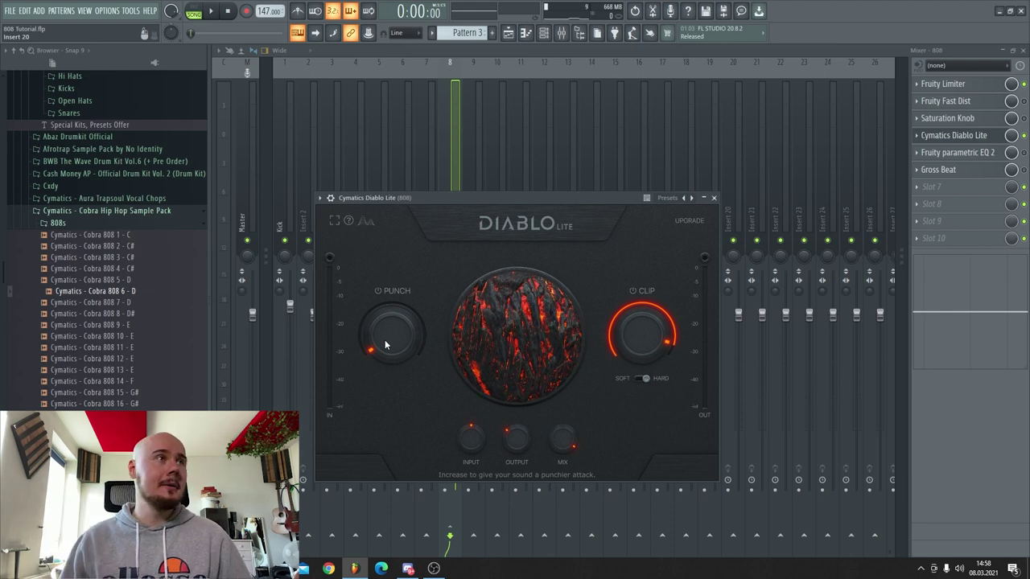
left_click(715, 199)
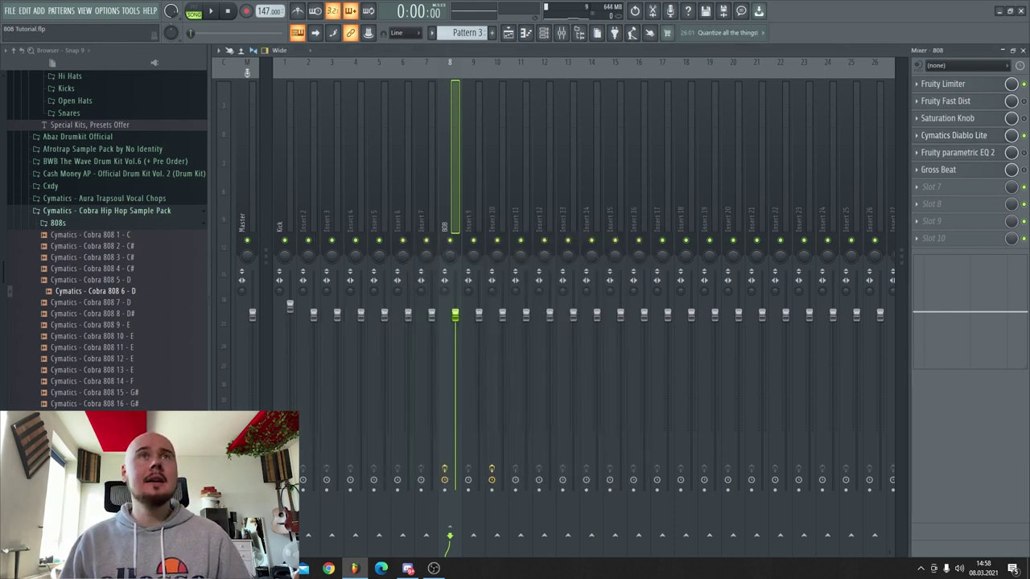
Step: Reopen Saturation Knob on the 808 track, try higher and lower saturation amounts while the song plays, and close it
left_click(967, 121)
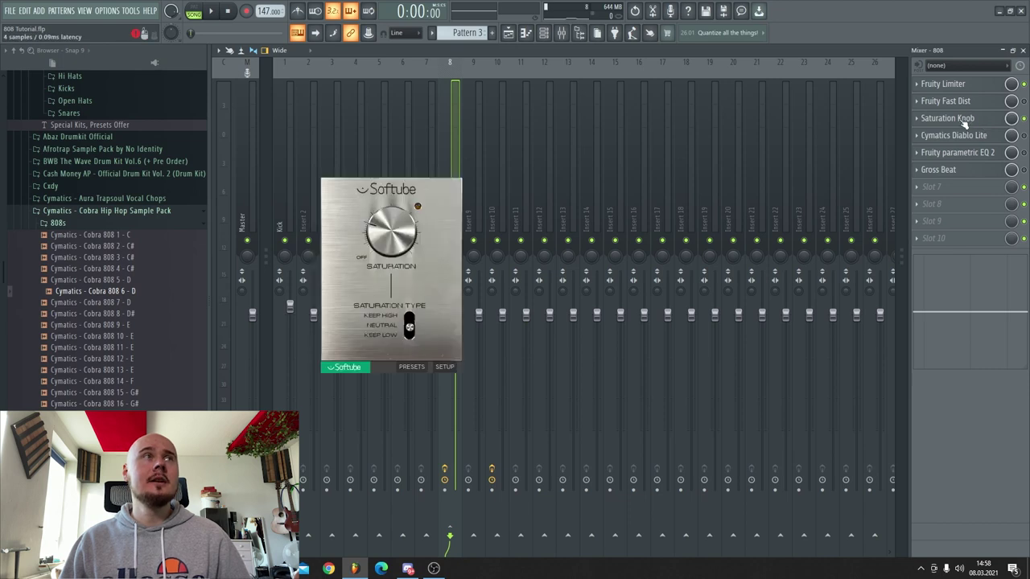
left_click(967, 121)
left_click(966, 121)
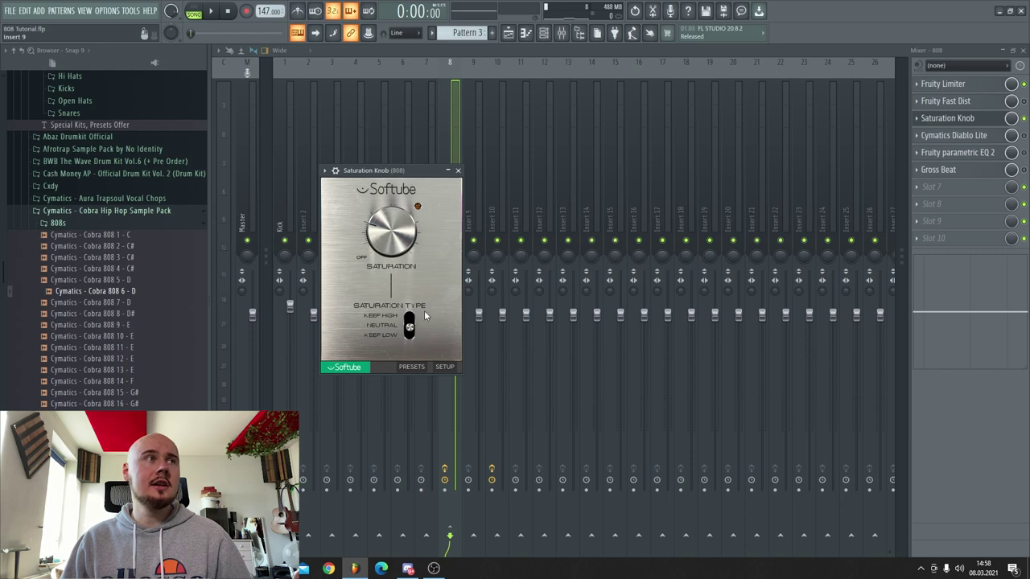
key("space")
left_click_drag(394, 227, 396, 215)
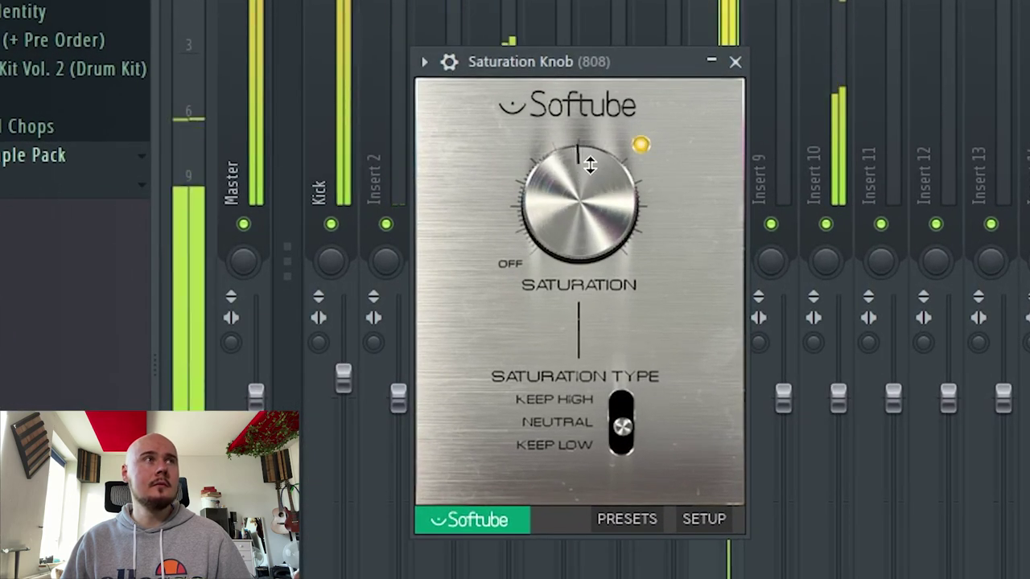
left_click_drag(590, 164, 597, 231)
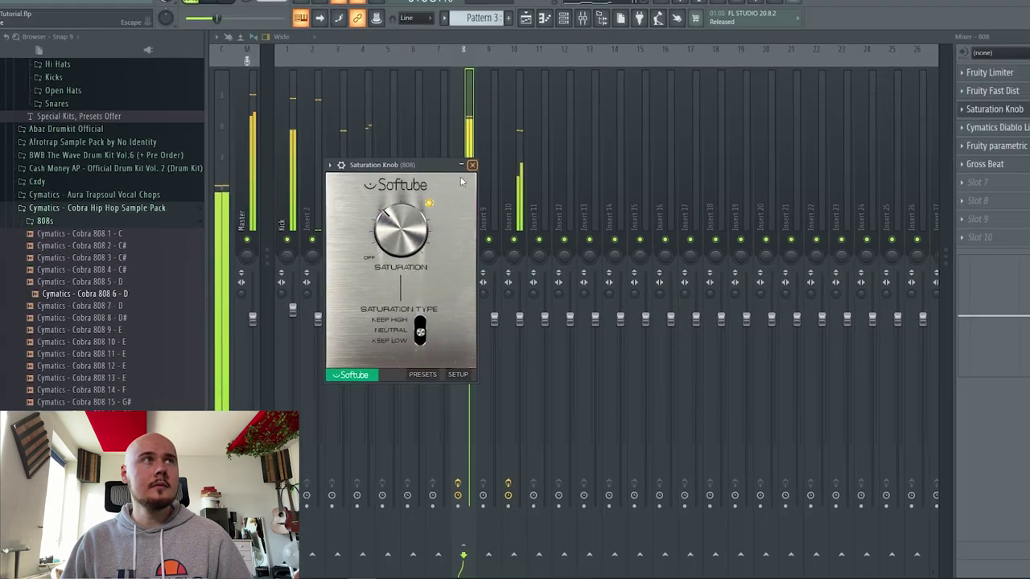
left_click(735, 62)
left_click(213, 11)
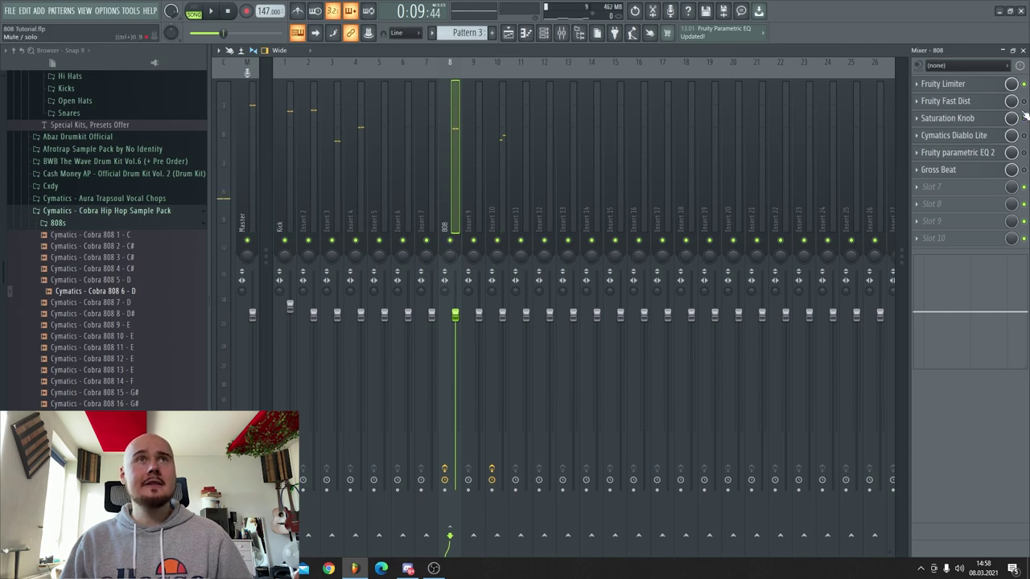
Step: Open Fruity Fast Dist on the 808 track and compare distortion types A and B, keeping B
left_click(997, 102)
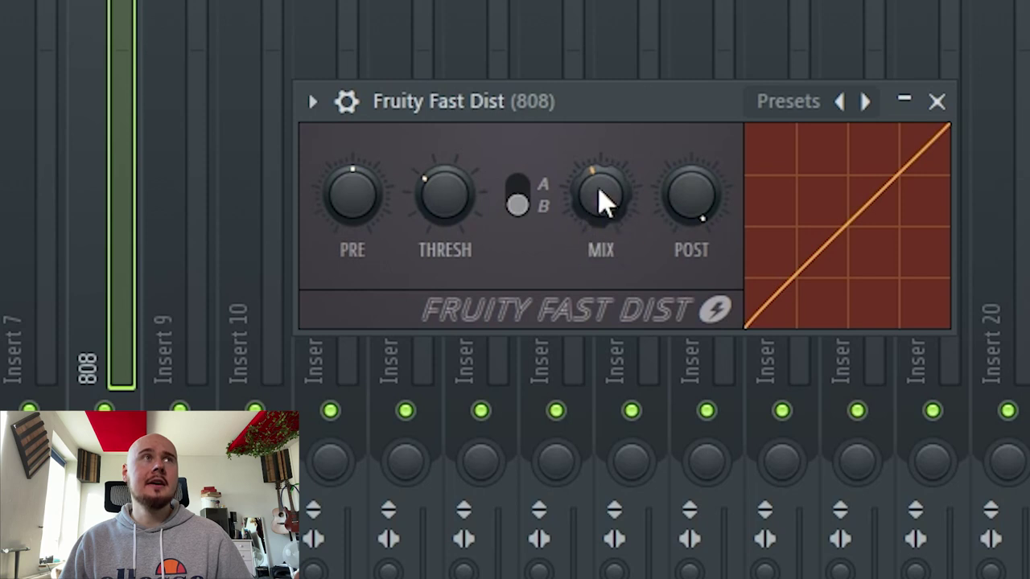
left_click(517, 200)
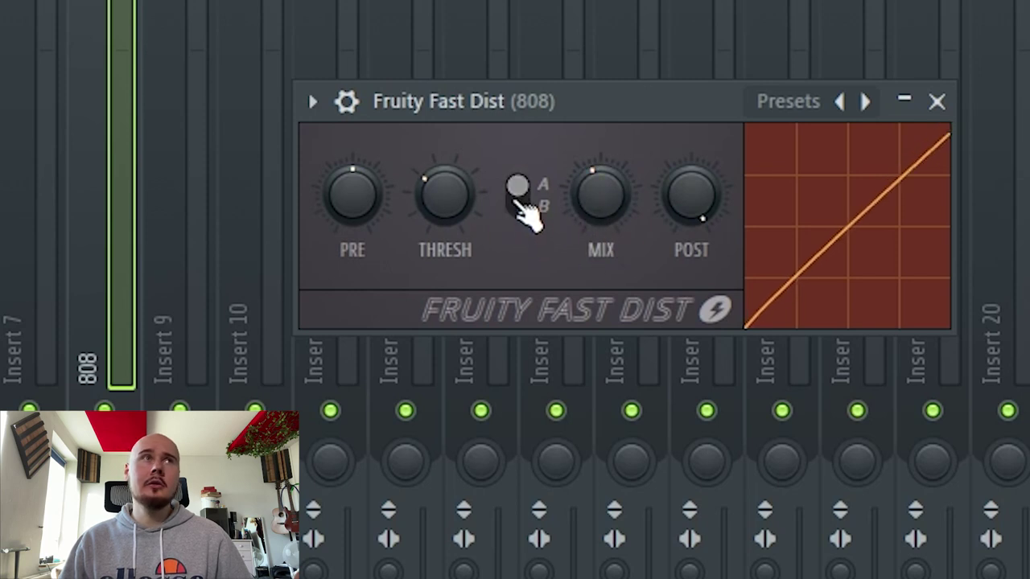
left_click(519, 201)
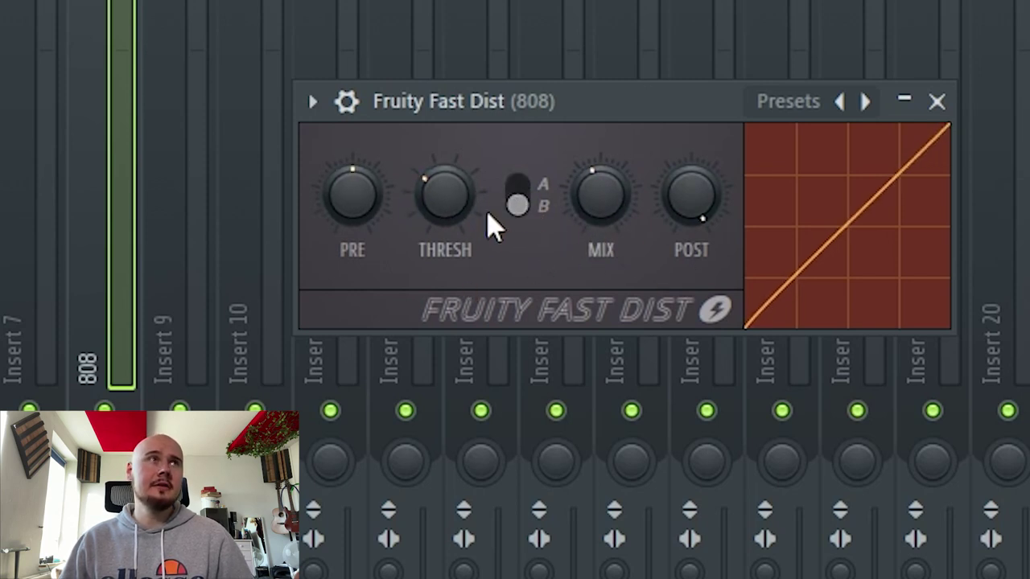
Step: Adjust Fruity Fast Dist's Threshold and set its Mix to 66% while the song plays, and close it
left_click_drag(460, 203, 460, 173)
left_click_drag(613, 209, 590, 188)
left_click_drag(427, 215, 428, 235)
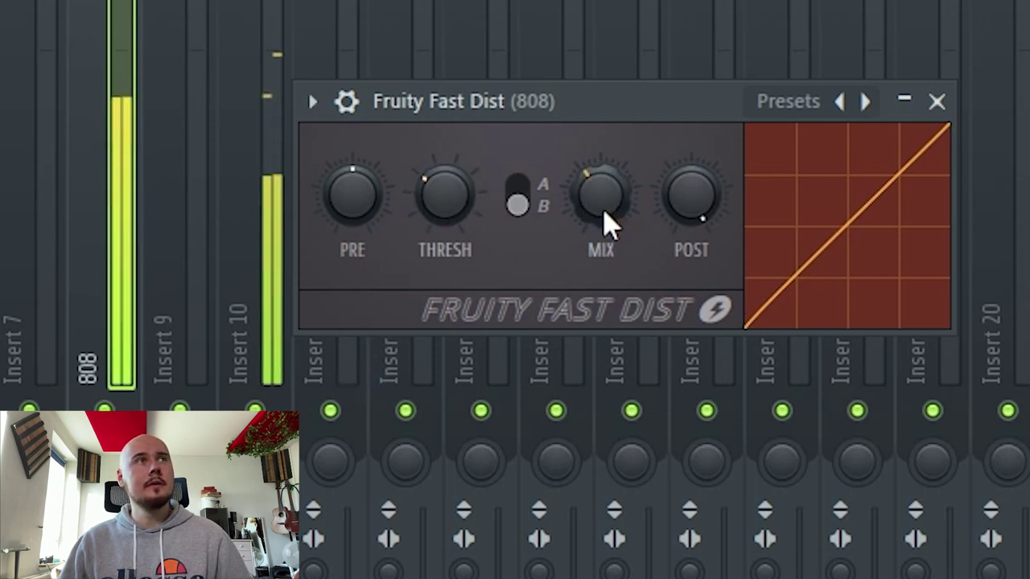
left_click_drag(609, 227, 608, 202)
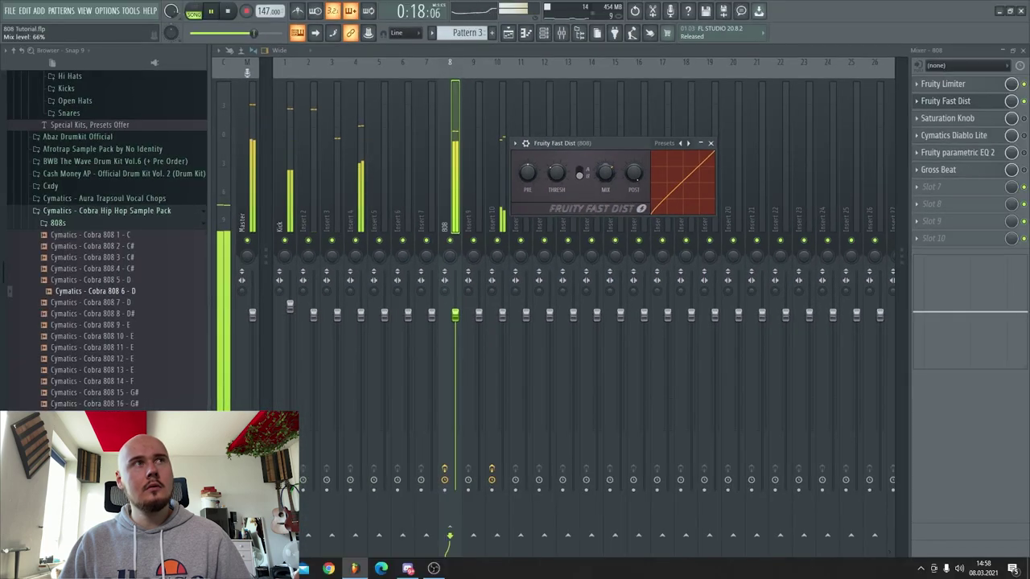
left_click(712, 144)
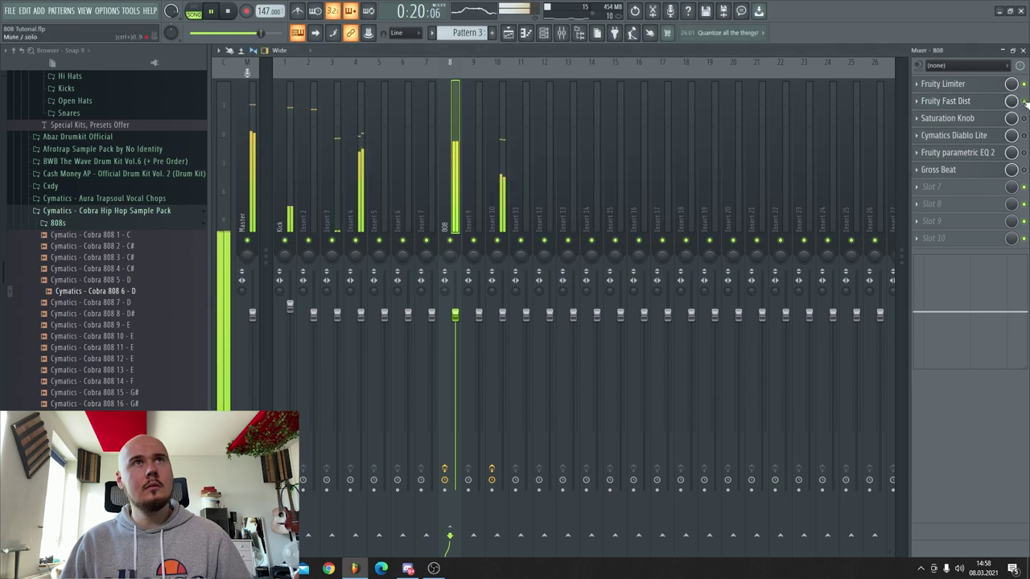
Step: Play the song from the start with the distortion active and raise the 808 mixer track's volume to 103%
key("space")
key("space")
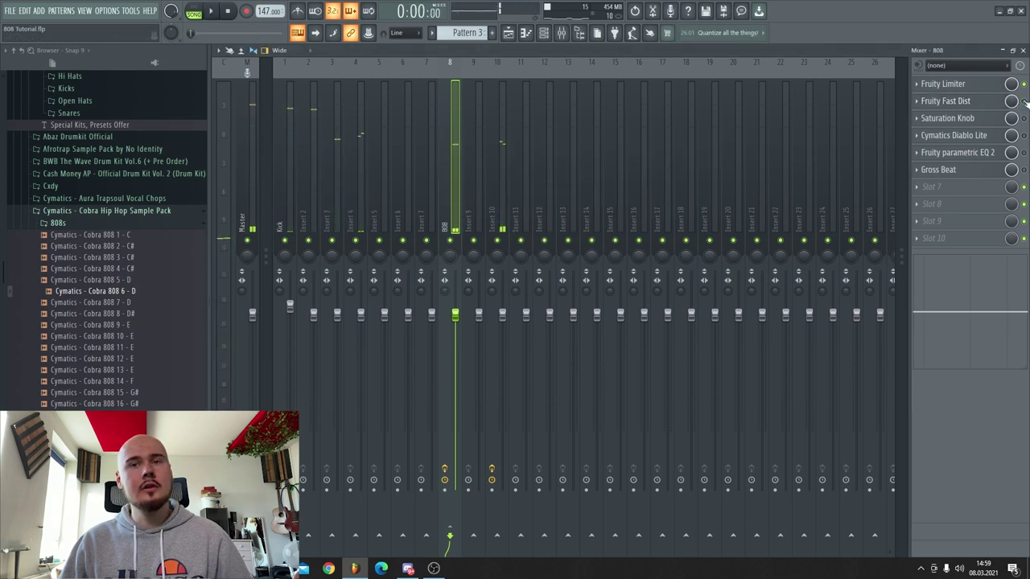
key("space")
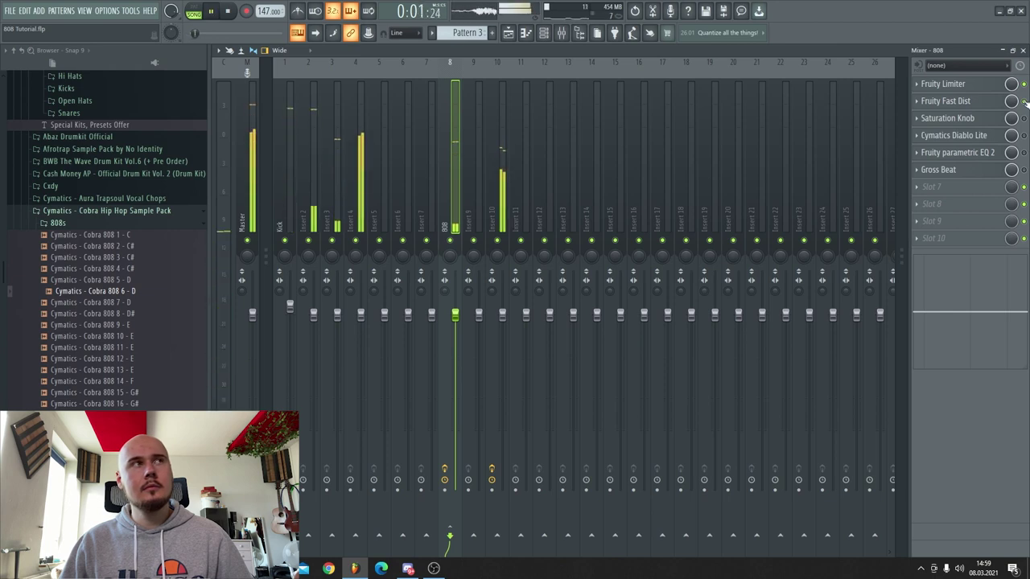
left_click_drag(455, 314, 456, 307)
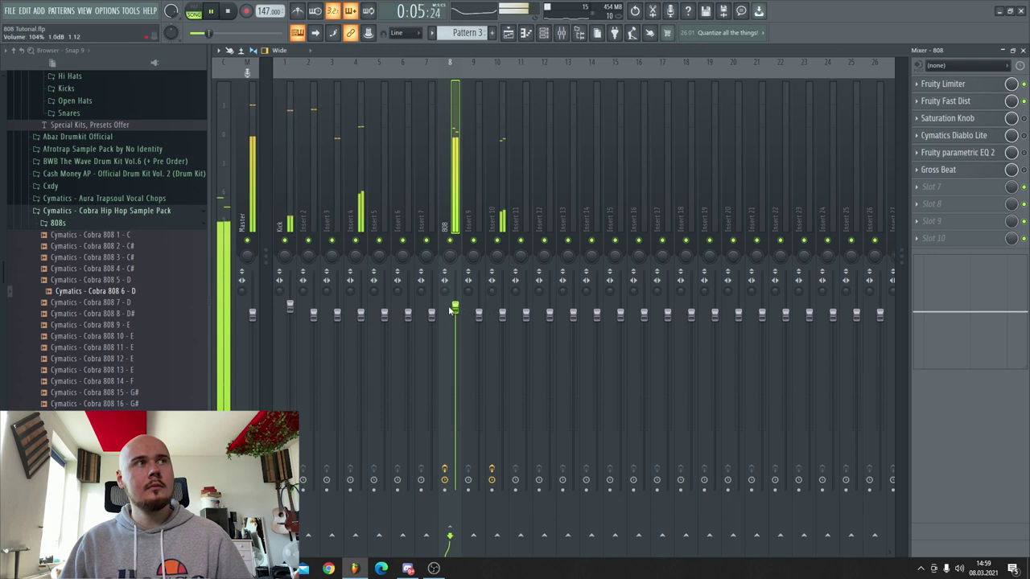
key("space")
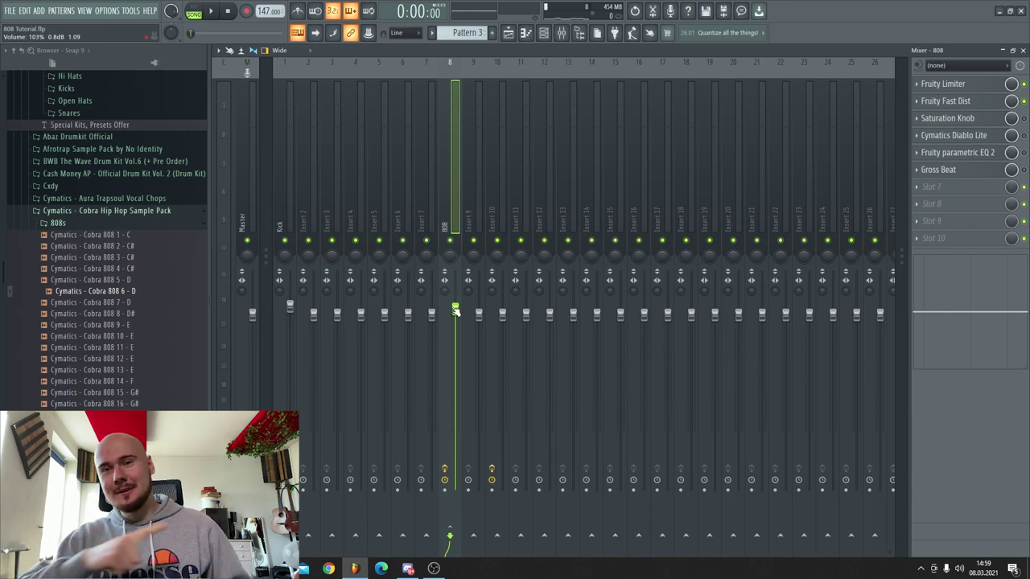
Step: Open Fruity Parametric EQ 2 on the 808 track, reposition its window, and solo the 808 track
left_click(983, 155)
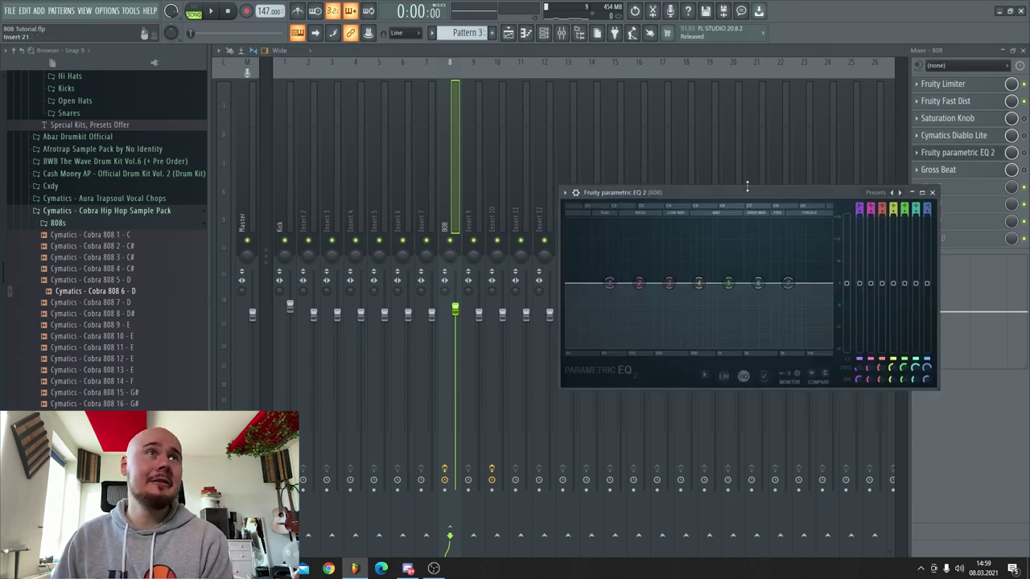
left_click_drag(747, 186, 642, 205)
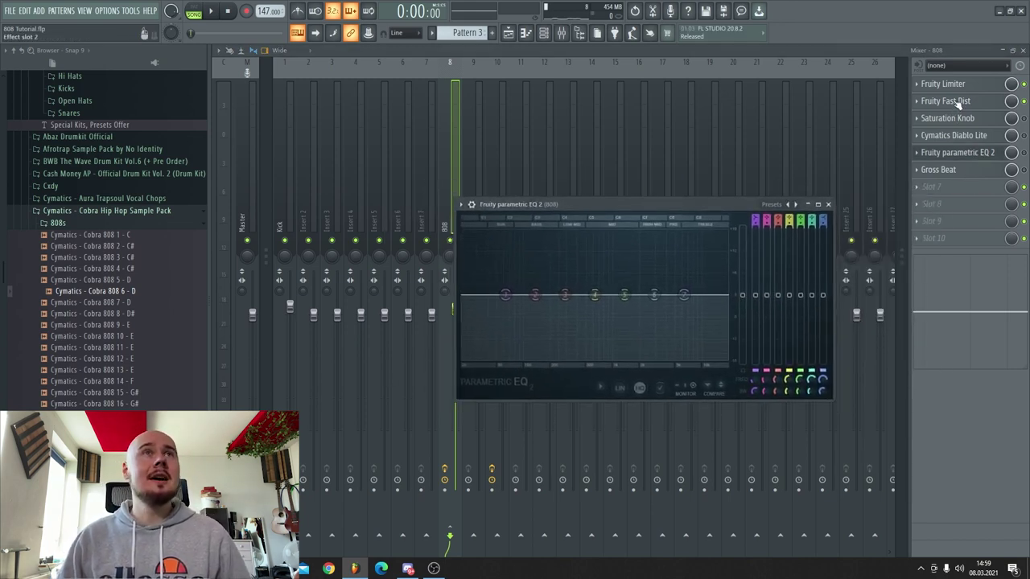
right_click(450, 241)
left_click(972, 156)
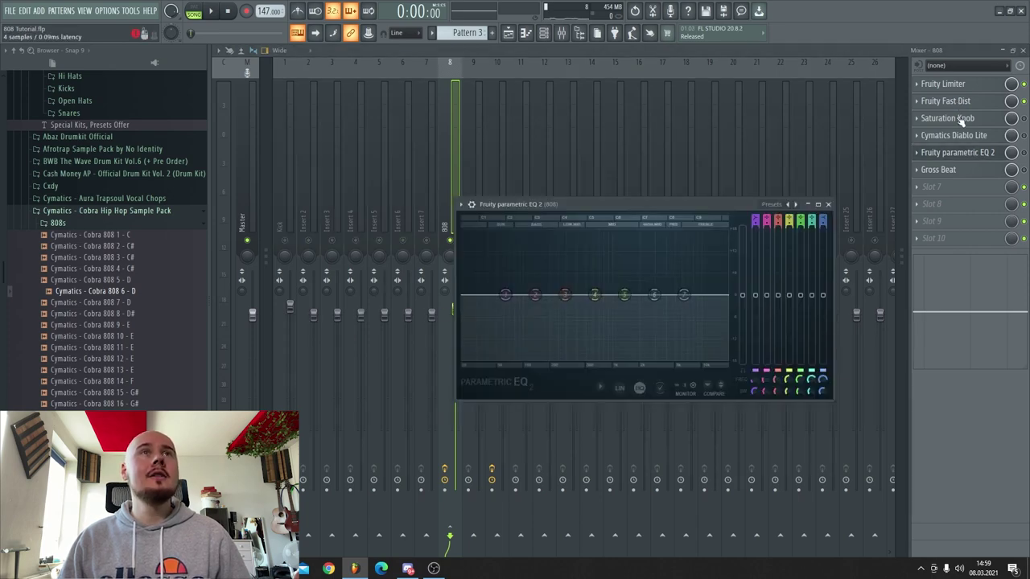
Step: Open Fruity Fast Dist and place it beside Parametric EQ 2, with the mixer and playlist windows shrunk out of the way
left_click(966, 102)
left_click(1002, 50)
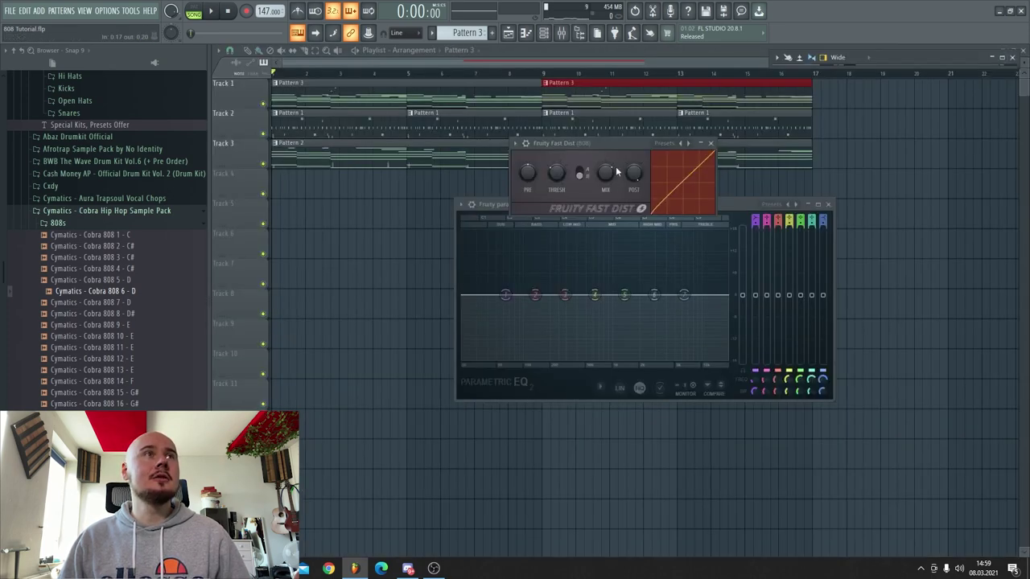
left_click_drag(616, 145, 466, 111)
left_click(645, 196)
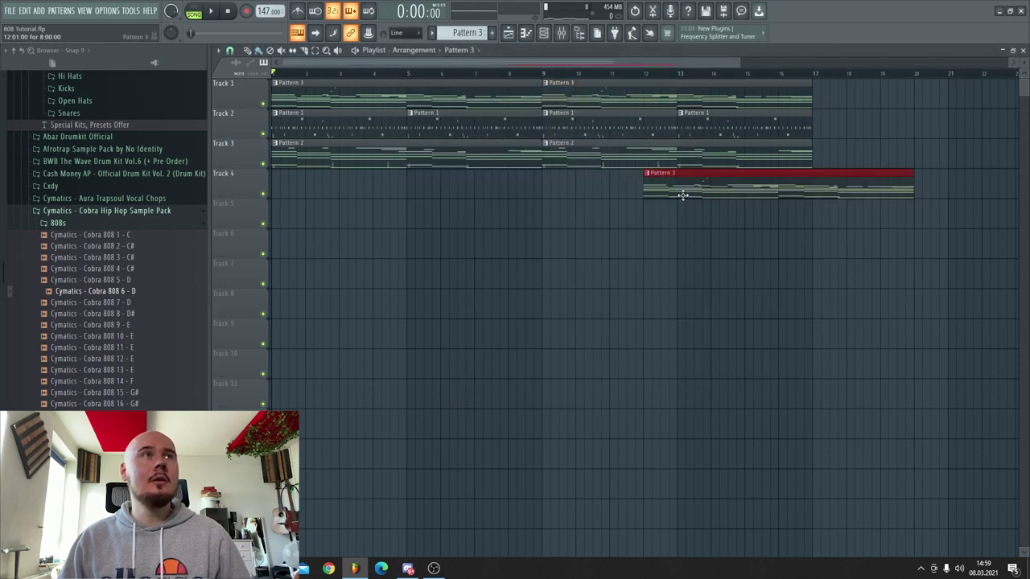
right_click(734, 179)
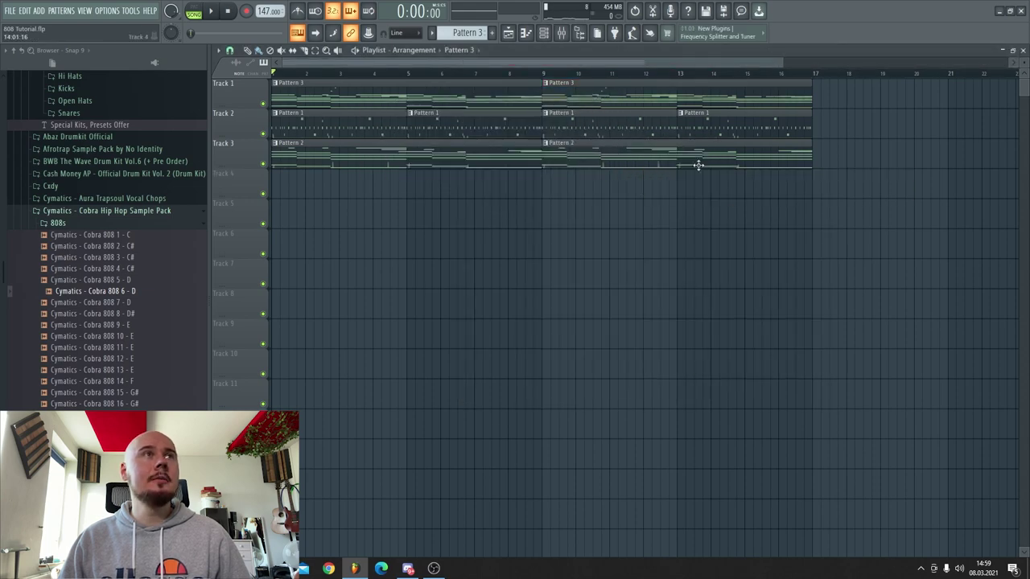
left_click(1002, 51)
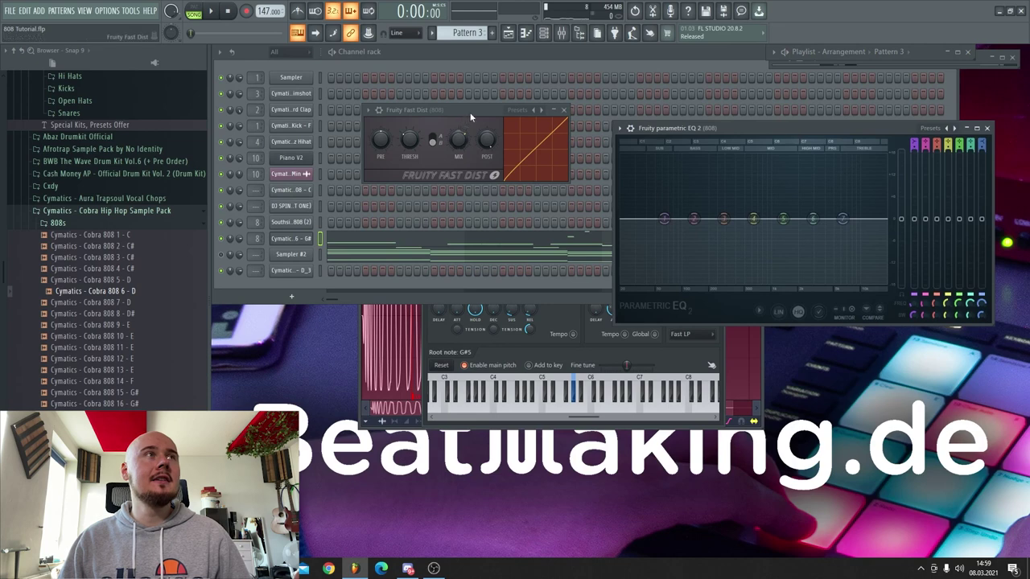
left_click_drag(470, 118, 450, 185)
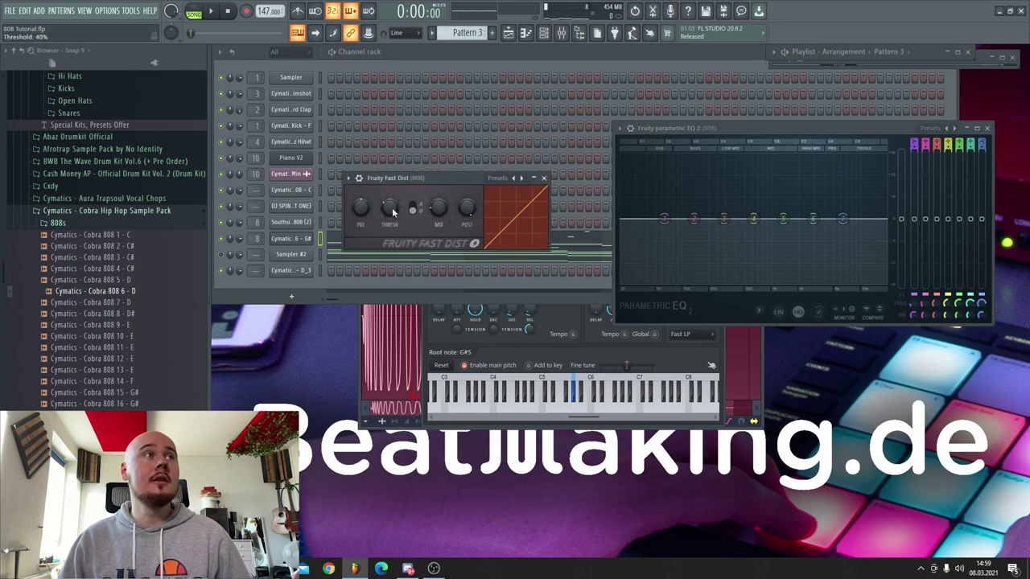
Step: Play the soloed 808 and enable Fruity Parametric EQ 2 in its mixer track's effect chain
key("space")
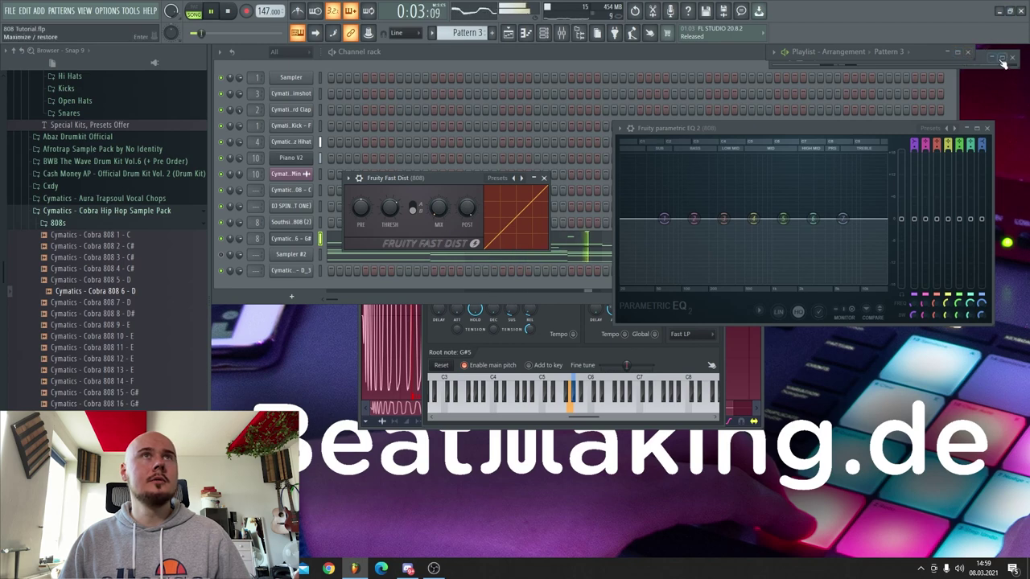
key("F9")
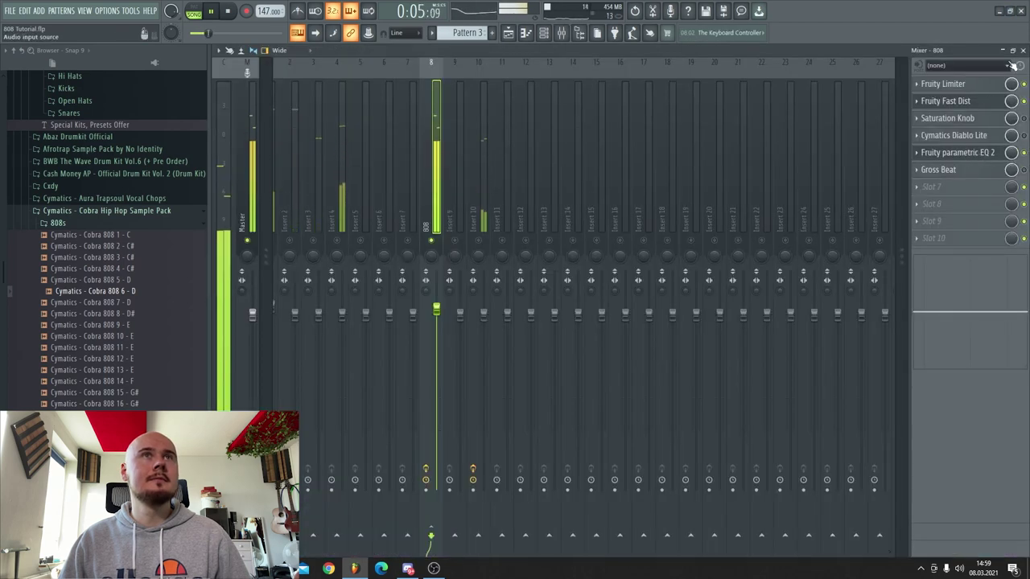
key("F9")
Step: Adjust Fruity Fast Dist's Mix while the soloed 808 plays, comparing the added harmonics in the EQ spectrum
mouse_move(438, 208)
left_mouse_down()
mouse_move(438, 147)
mouse_move(436, 212)
left_mouse_up()
key("space")
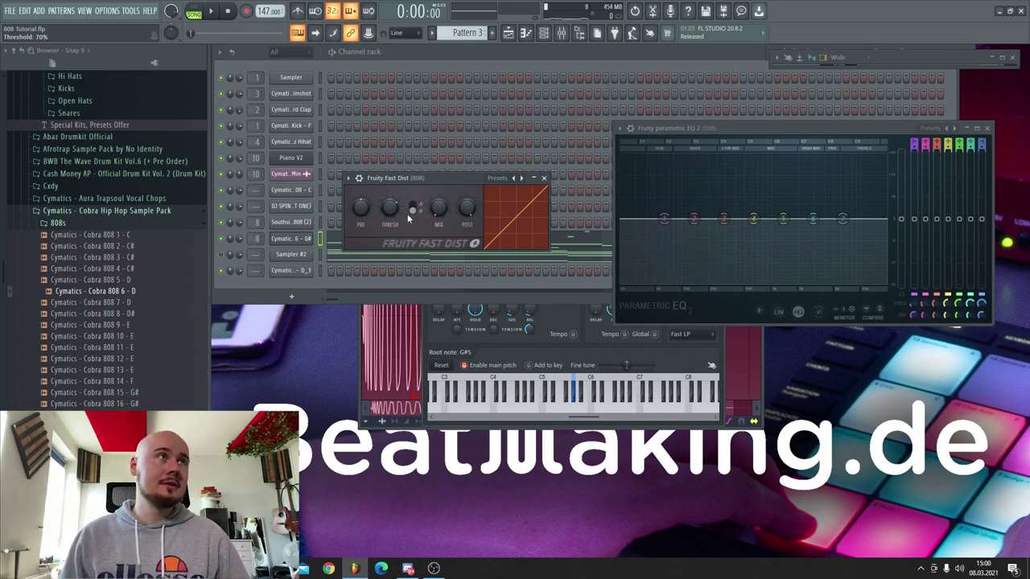
key("space")
left_click_drag(446, 210, 446, 187)
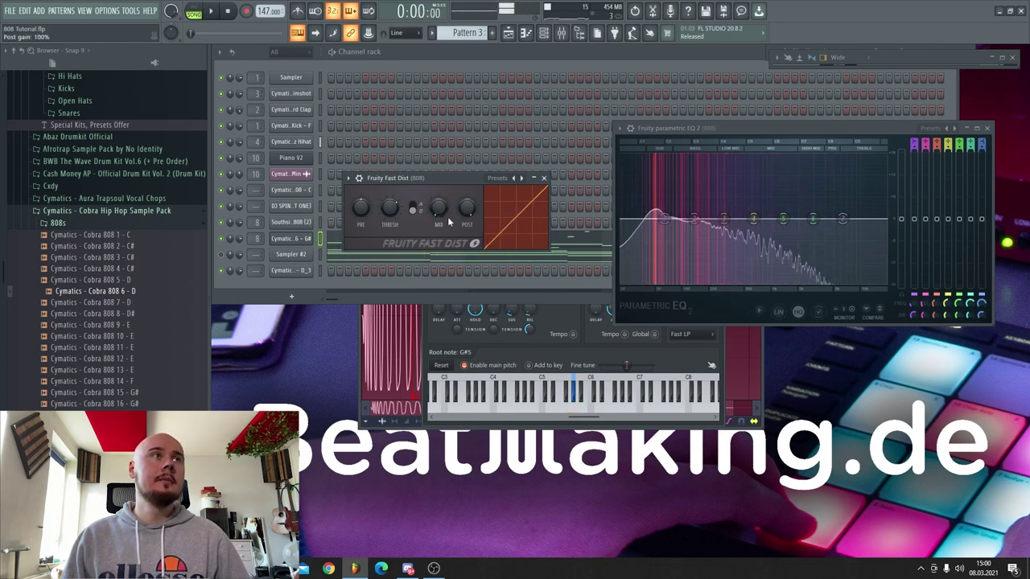
key("space")
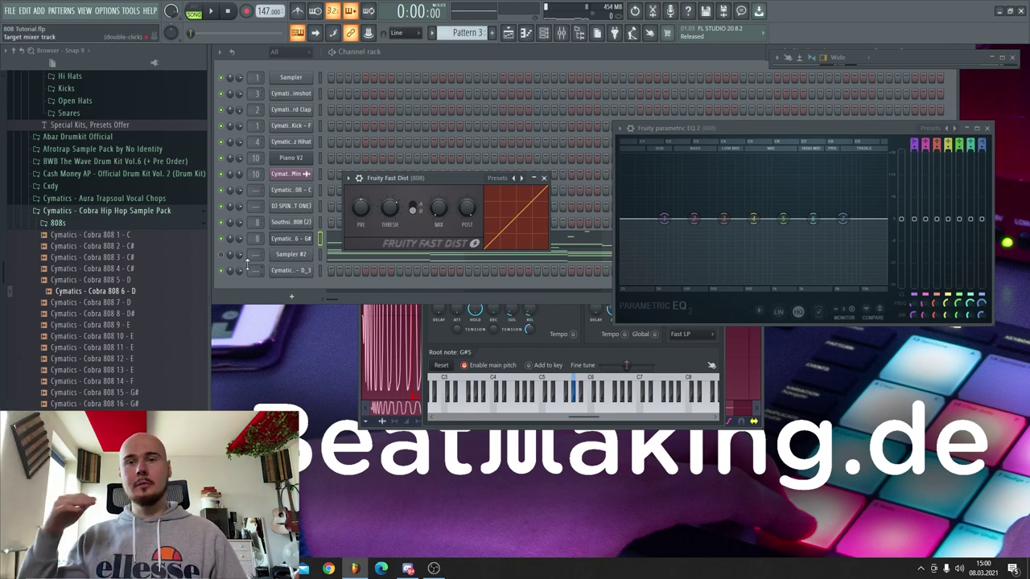
Step: Close the Fruity Fast Dist, Parametric EQ 2 and mixer windows
left_click(544, 179)
left_click(981, 128)
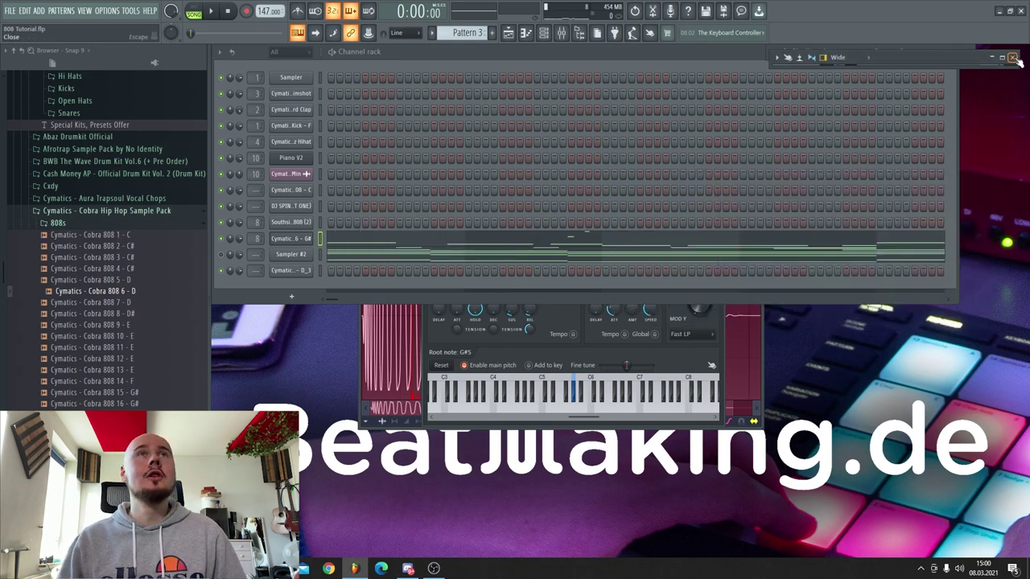
left_click(1012, 57)
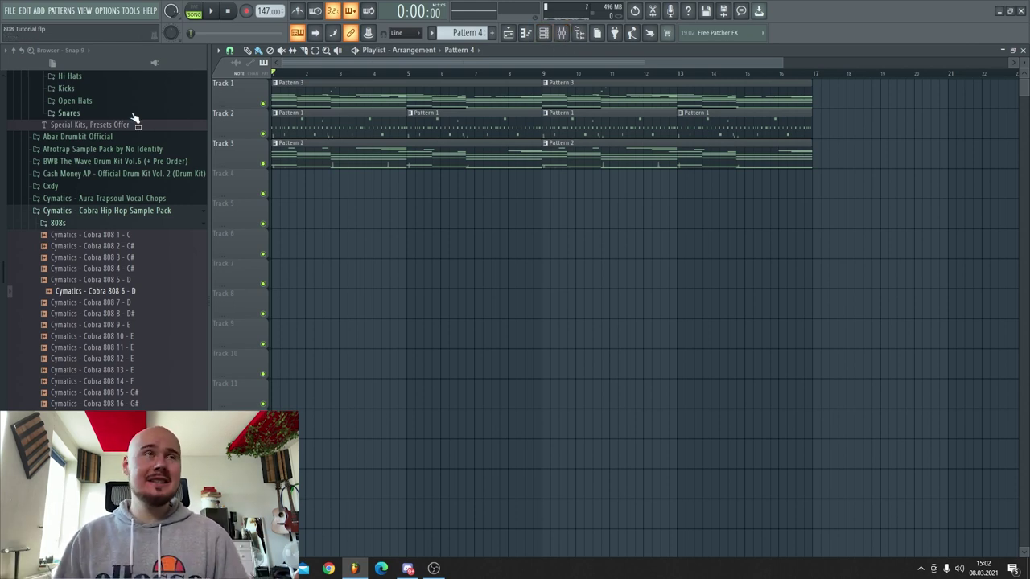
Step: Inspect the Fruity Soft Clipper on the Drumbus mixer track, and check how the Kick and 808 tracks are routed
key("F9")
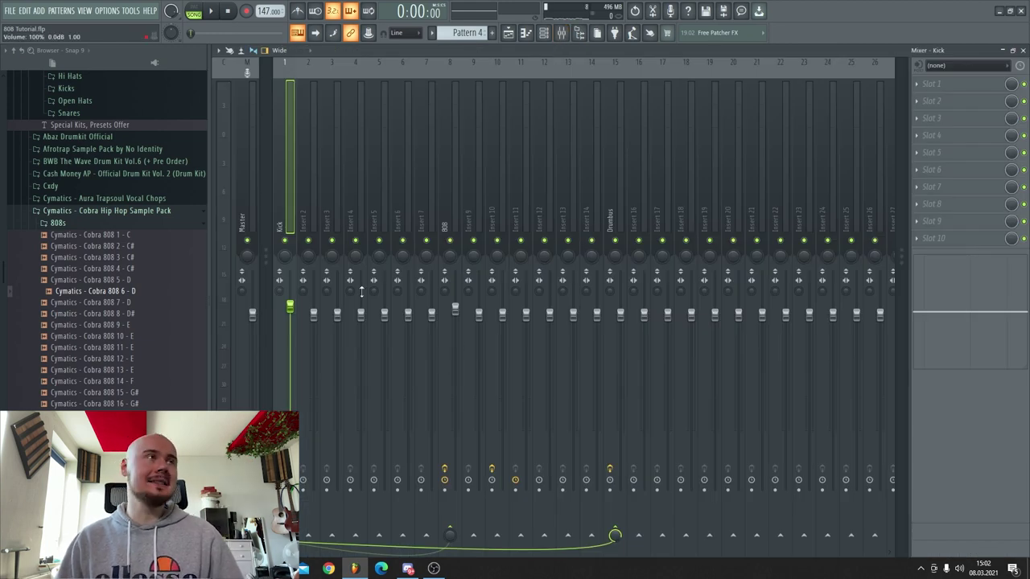
left_click(617, 212)
left_click(974, 85)
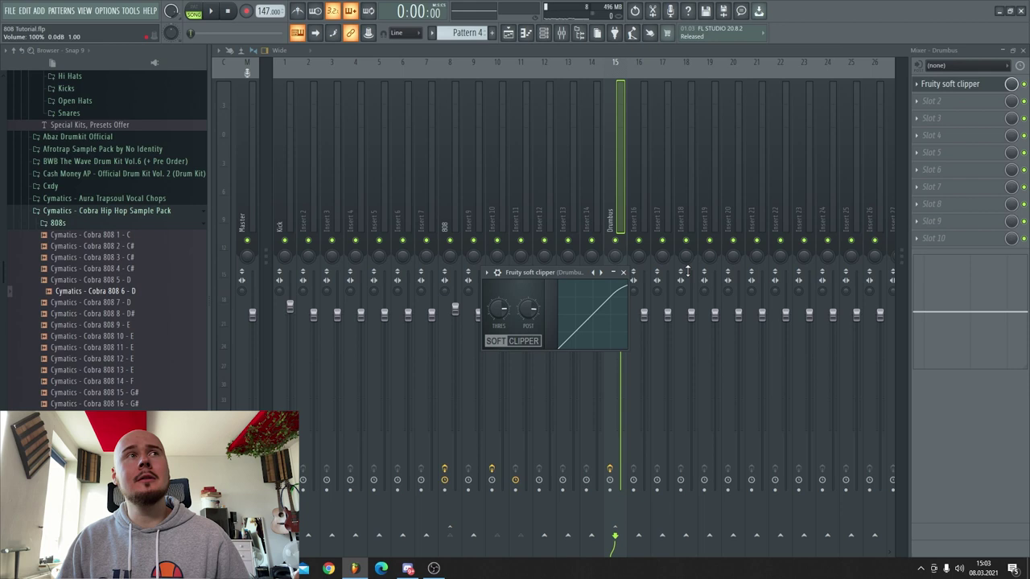
left_click(622, 272)
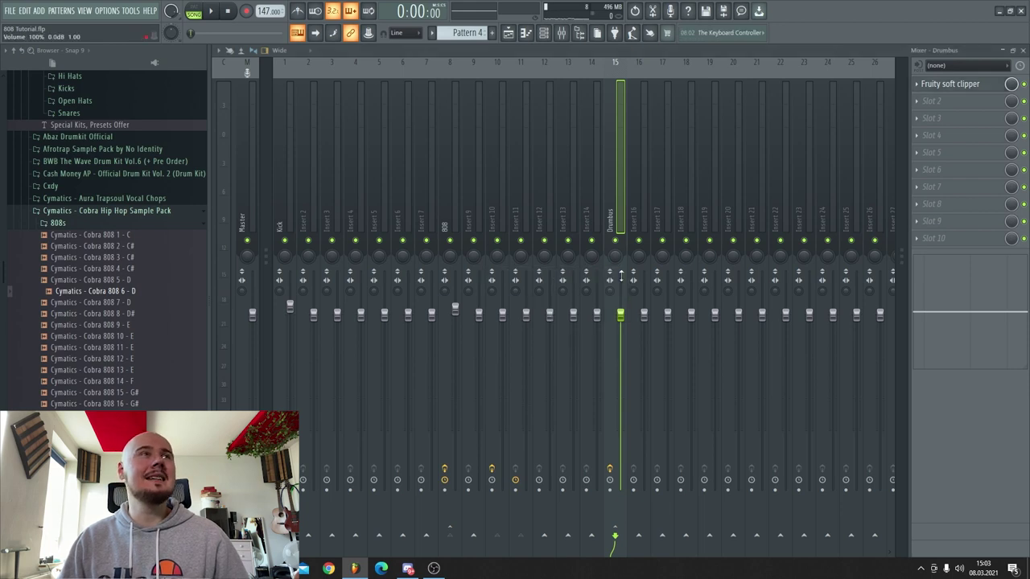
left_click(288, 226)
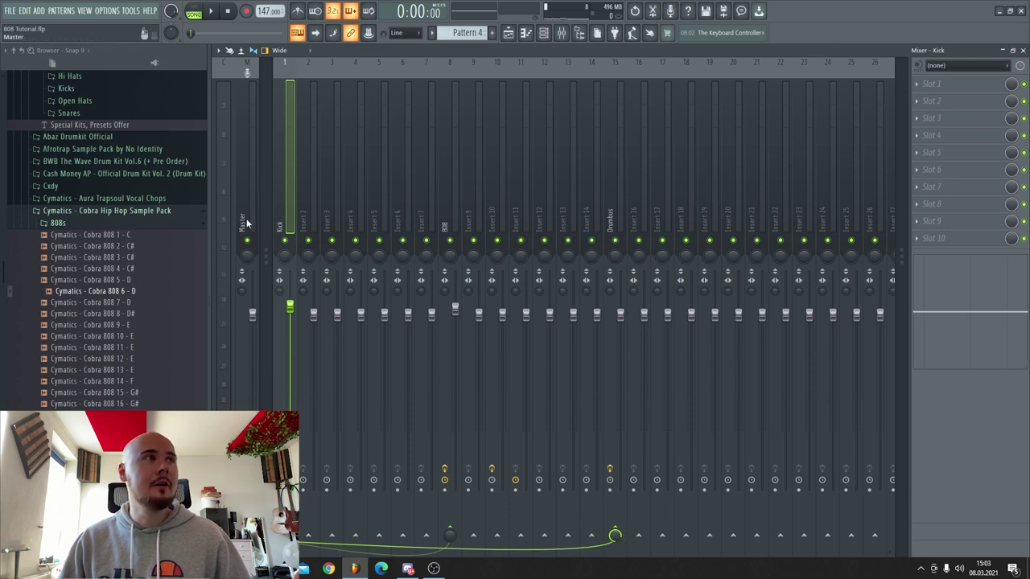
left_click(441, 202)
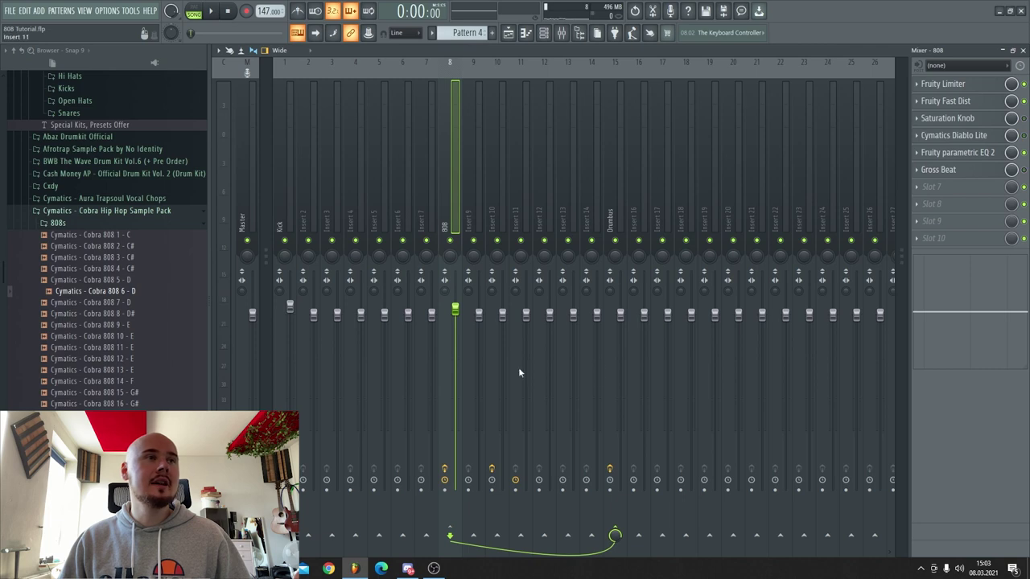
Step: Rename mixer track Insert 11 as "Piano"
left_click(520, 206)
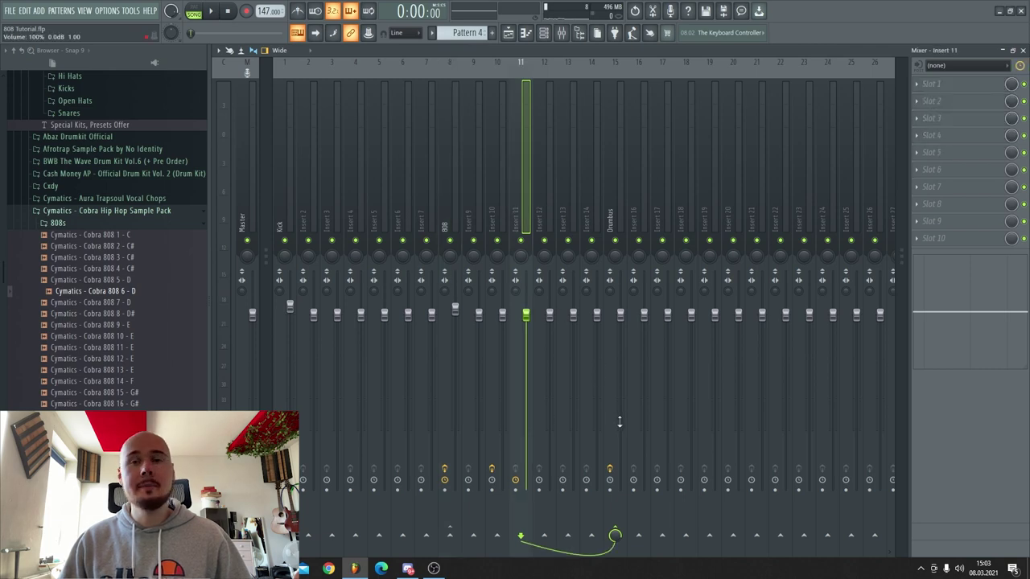
key("F2")
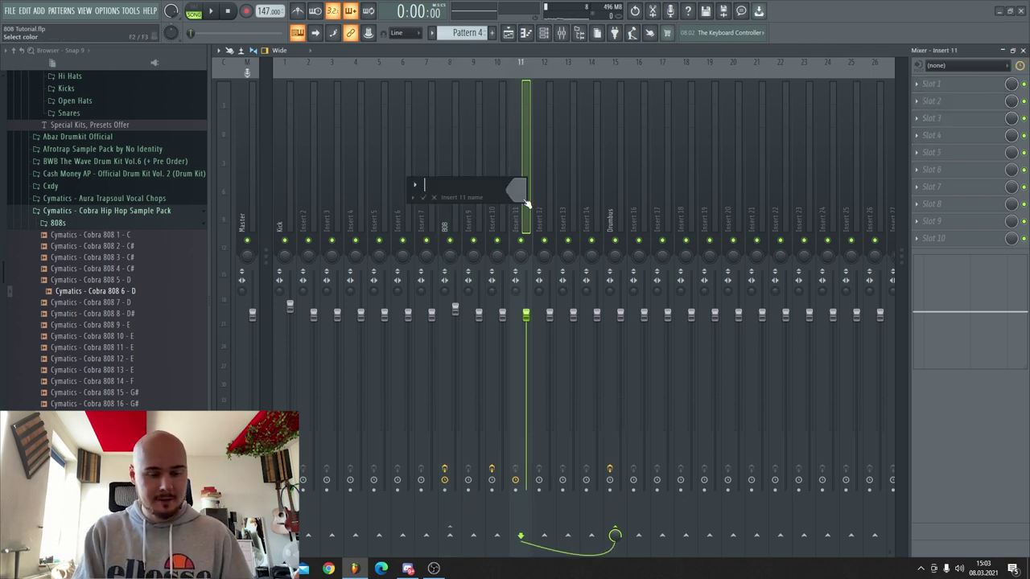
type("Piano")
key("Return")
Step: Play the beat and select the Drumbus mixer track to watch its level against the individual drum tracks
key("space")
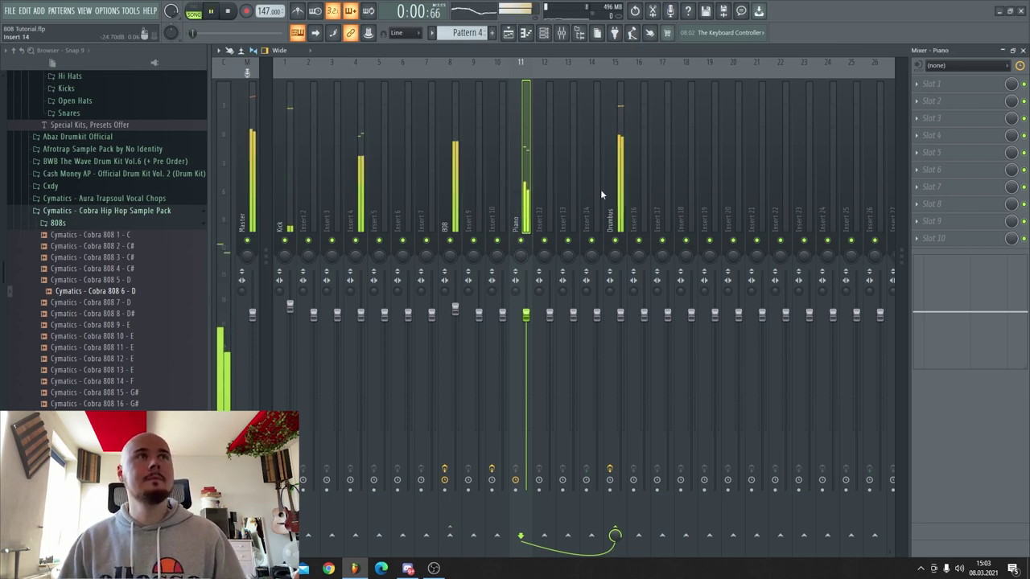
left_click(627, 150)
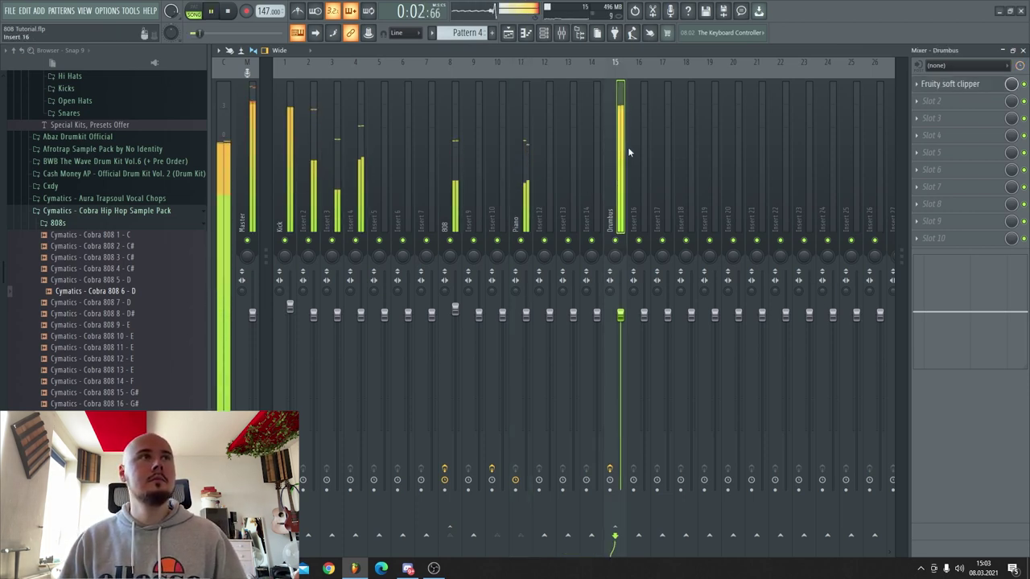
key("space")
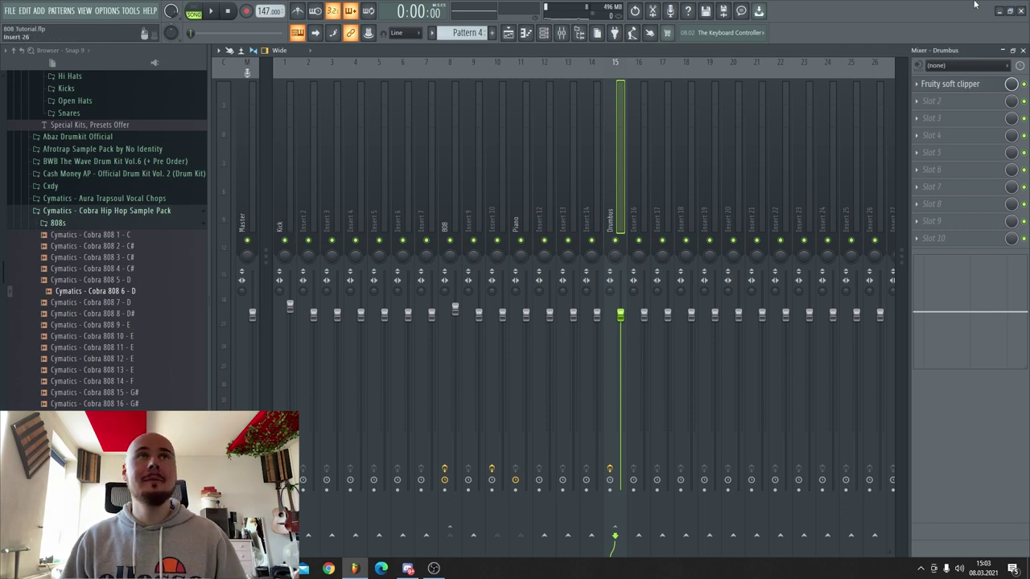
Step: Close the mixer and show the channel rack
left_click(1022, 50)
left_click(545, 33)
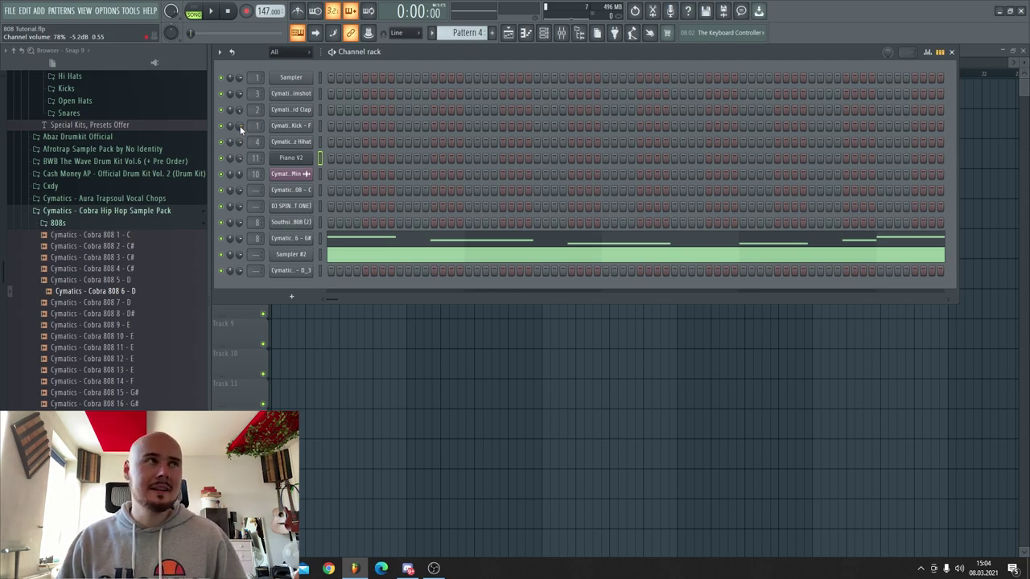
Step: Play the beat with the Fruity soft clipper on the Drumbus track bypassed, to compare the drum levels
key("space")
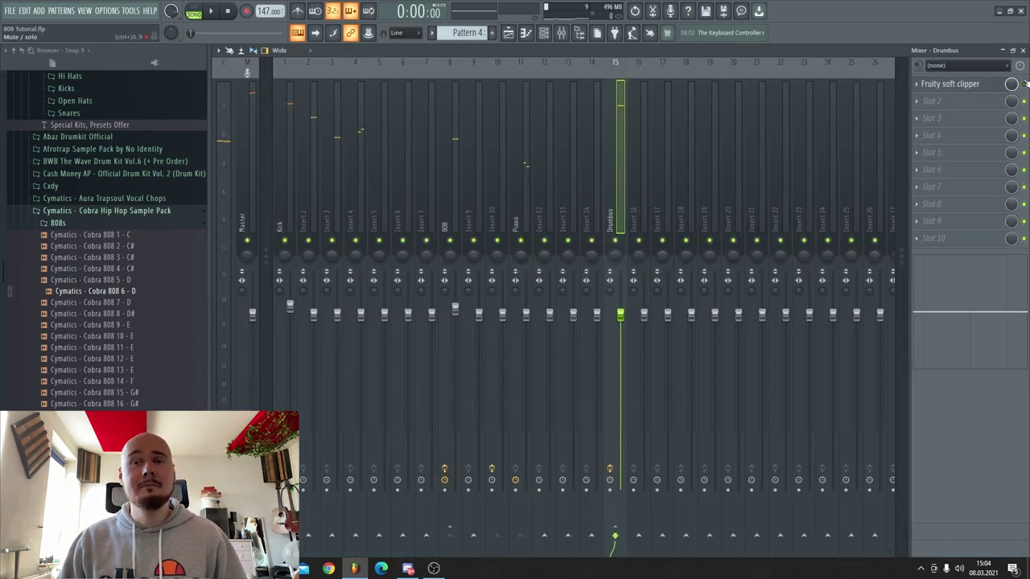
key("space")
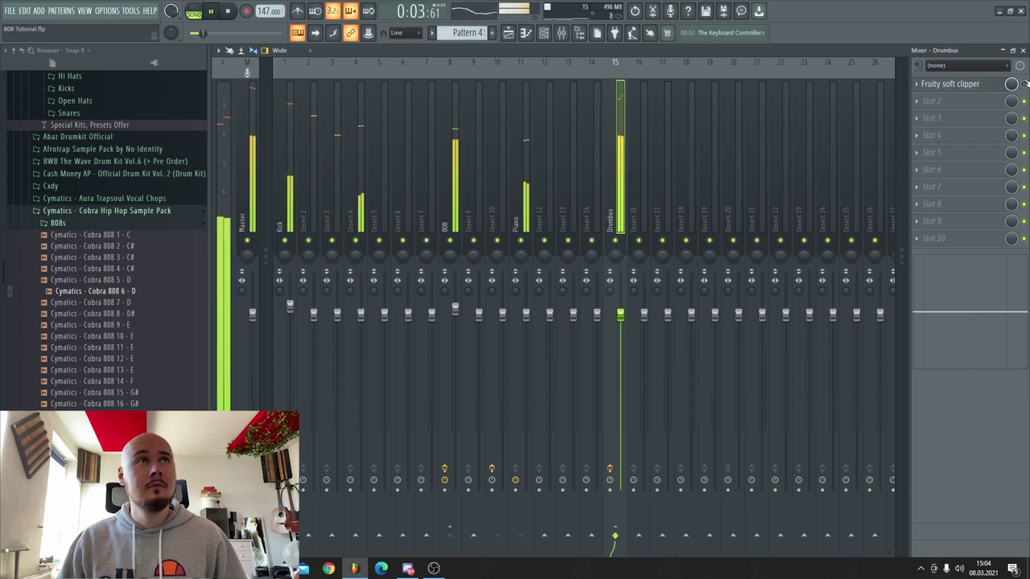
key("space")
Step: Replay the beat and lower the Kick mixer track's fader to line up with the neighbouring insert faders
key("space")
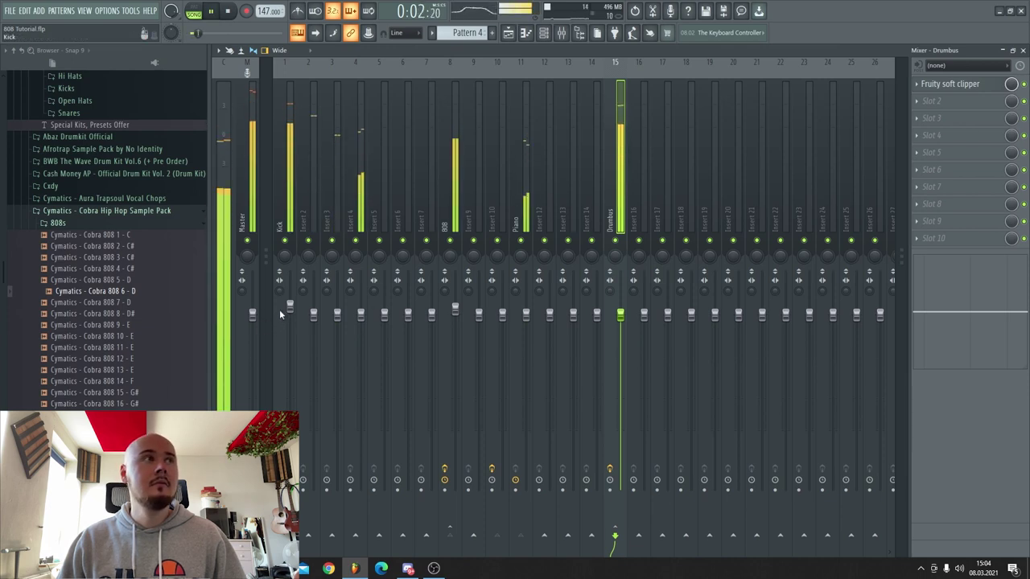
left_click_drag(291, 307, 296, 316)
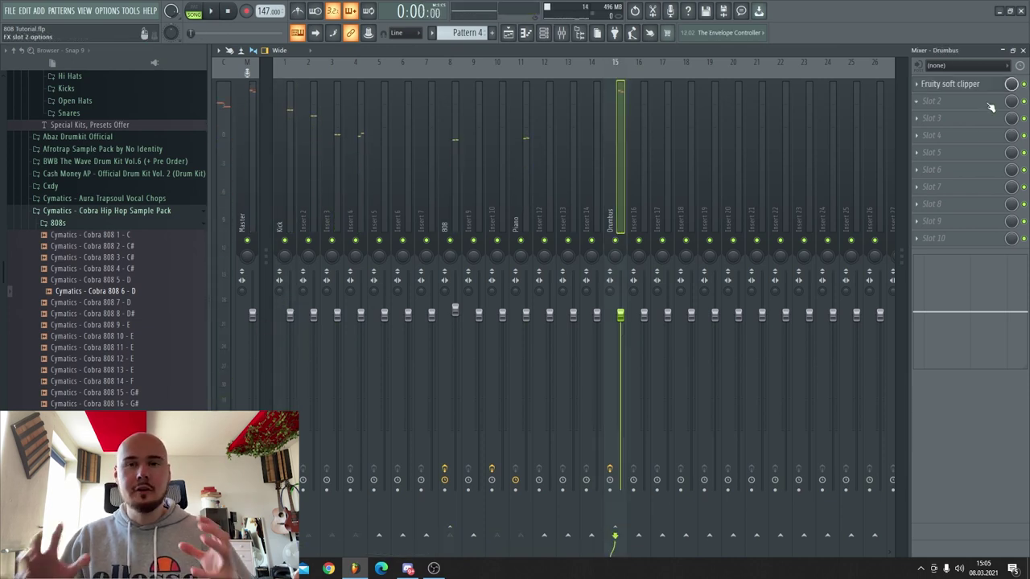